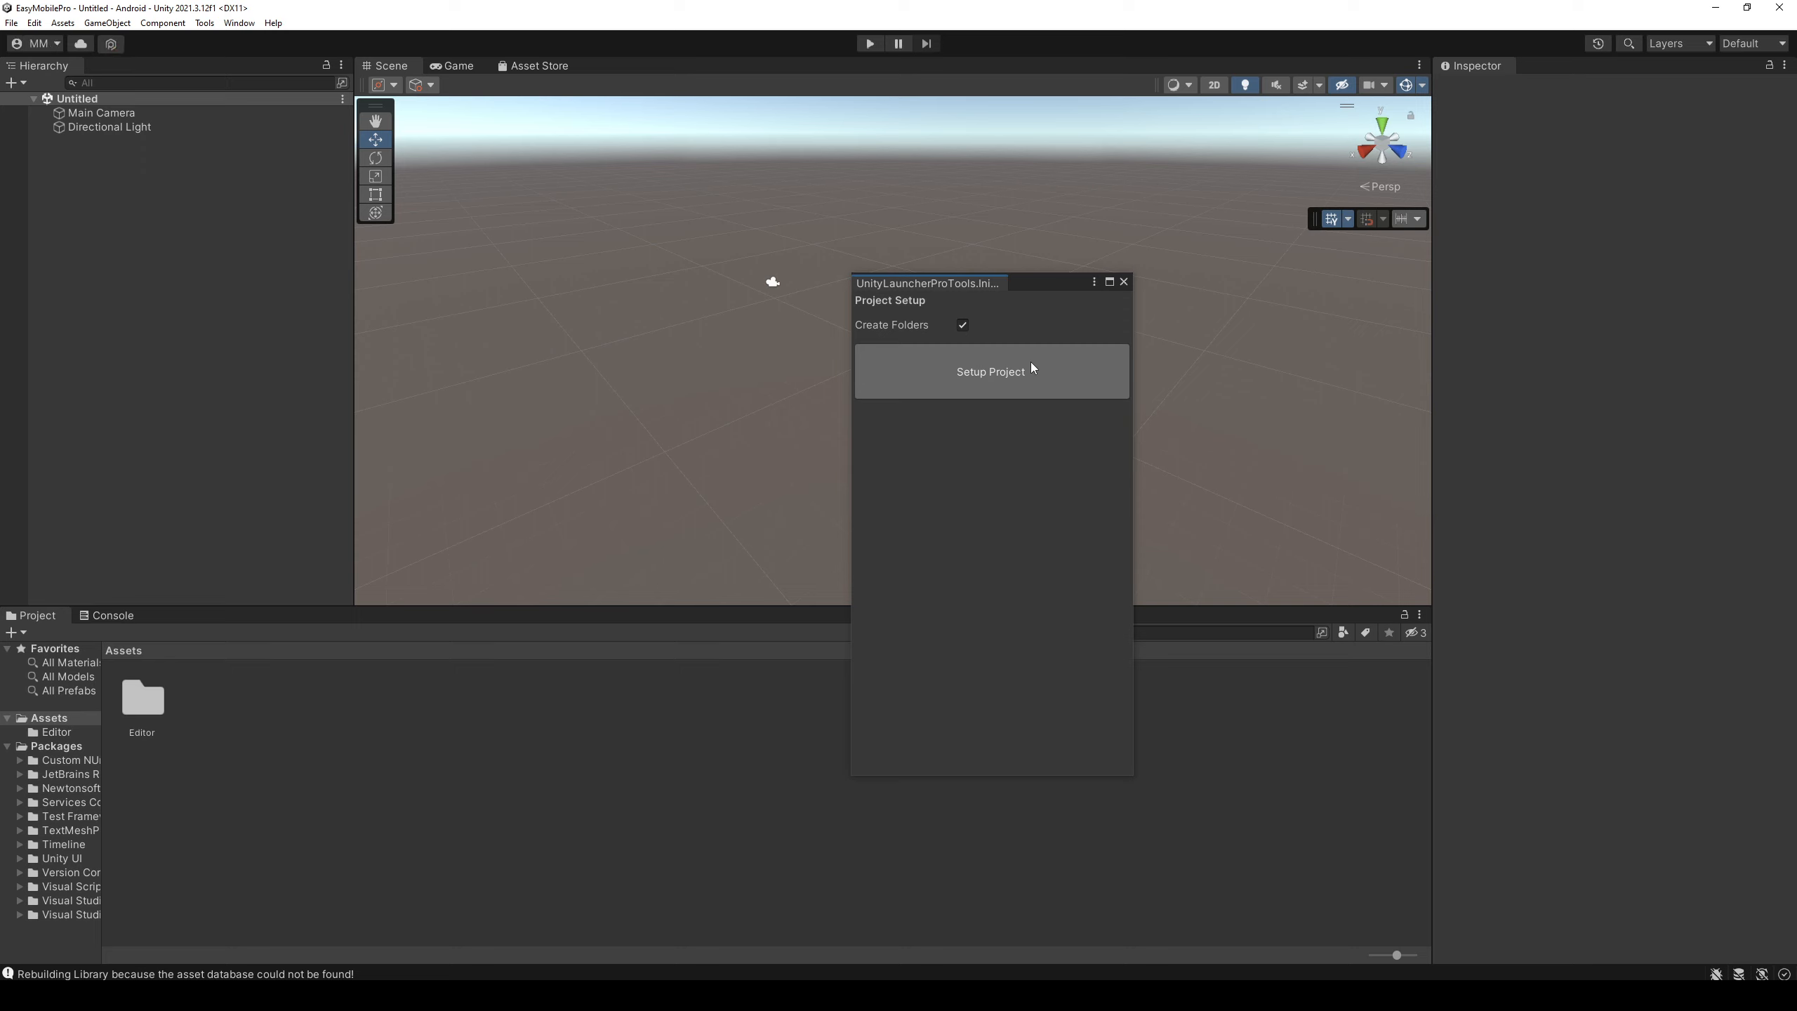
- Set up the project with the default folders created and switch the editor layout to 2022
click(1031, 365)
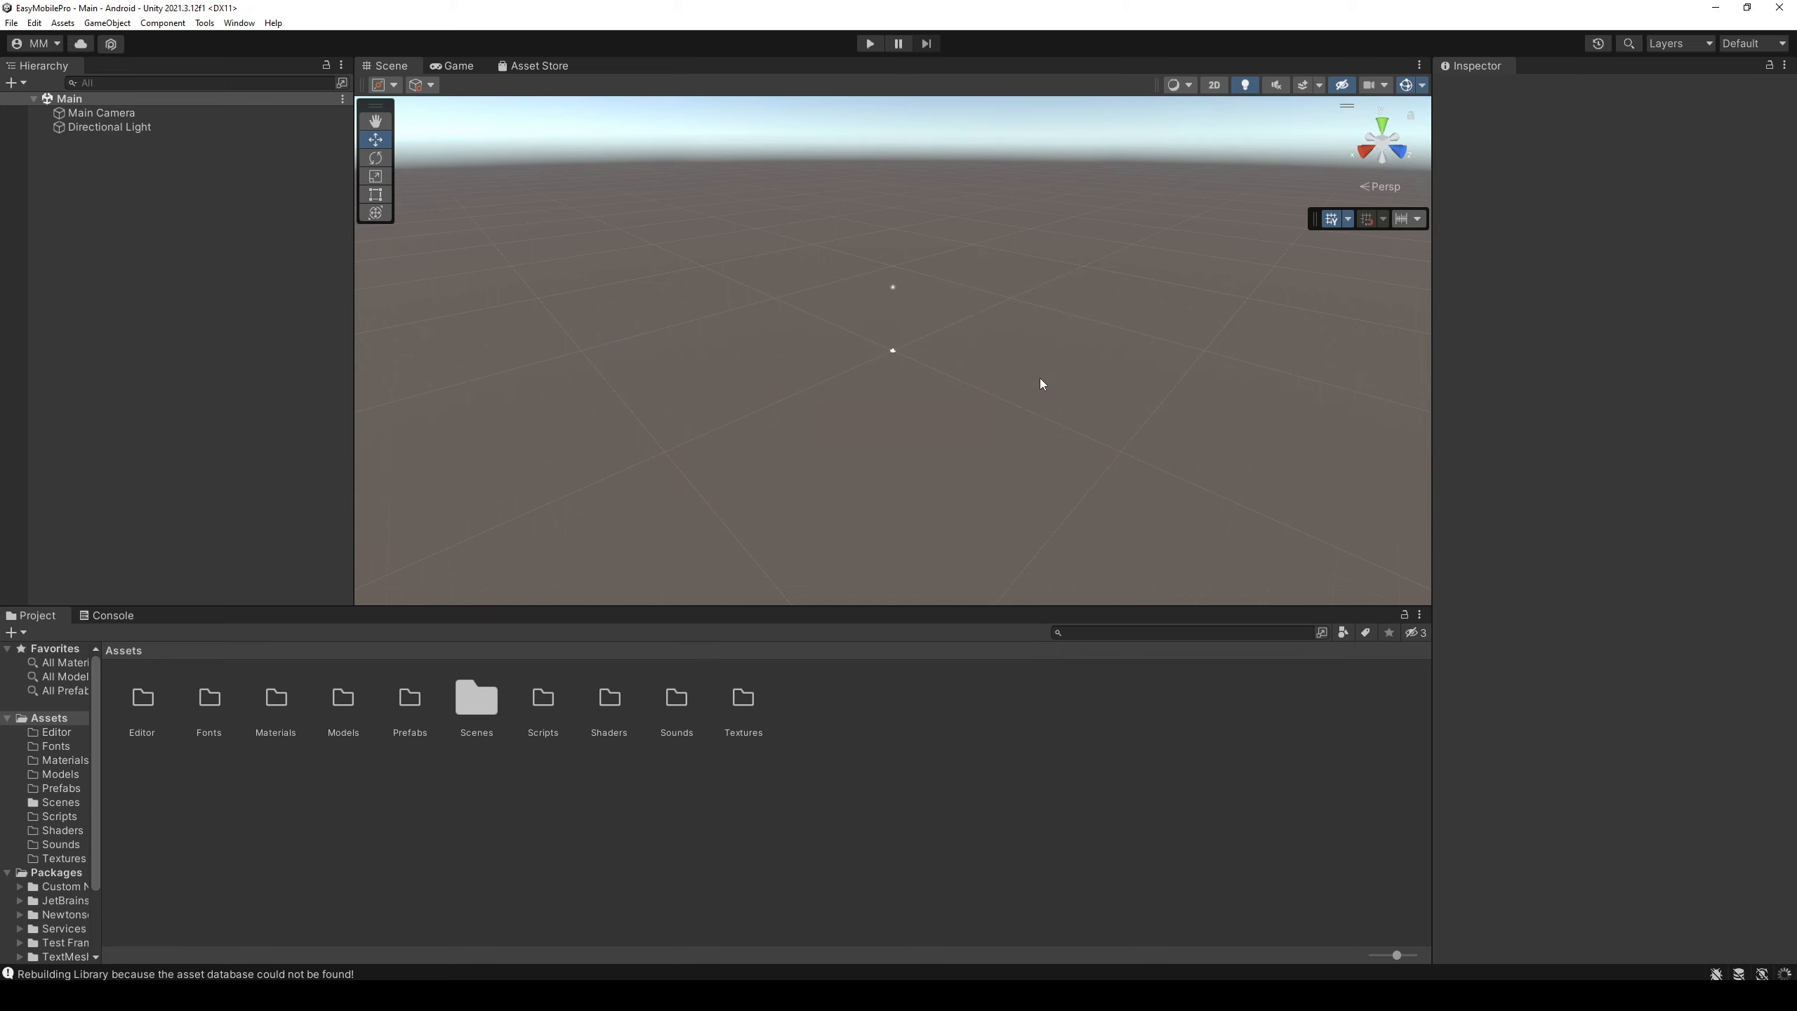
click(1749, 49)
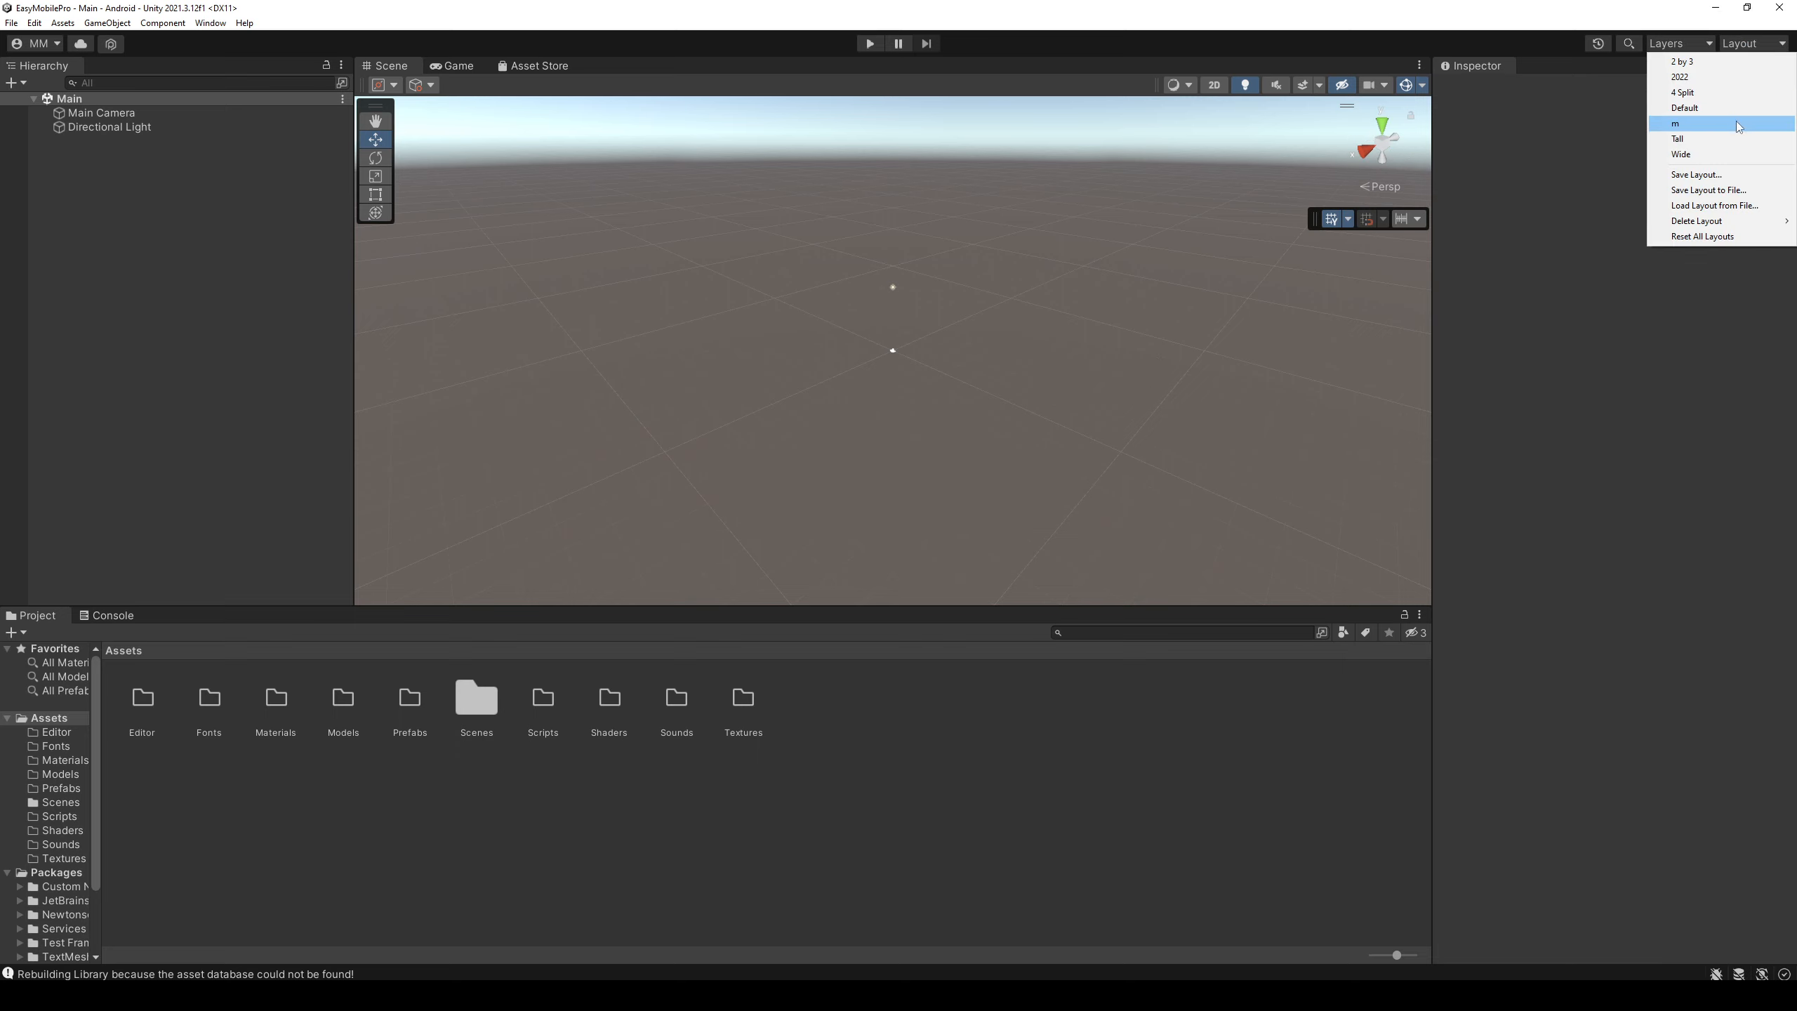
click(1713, 77)
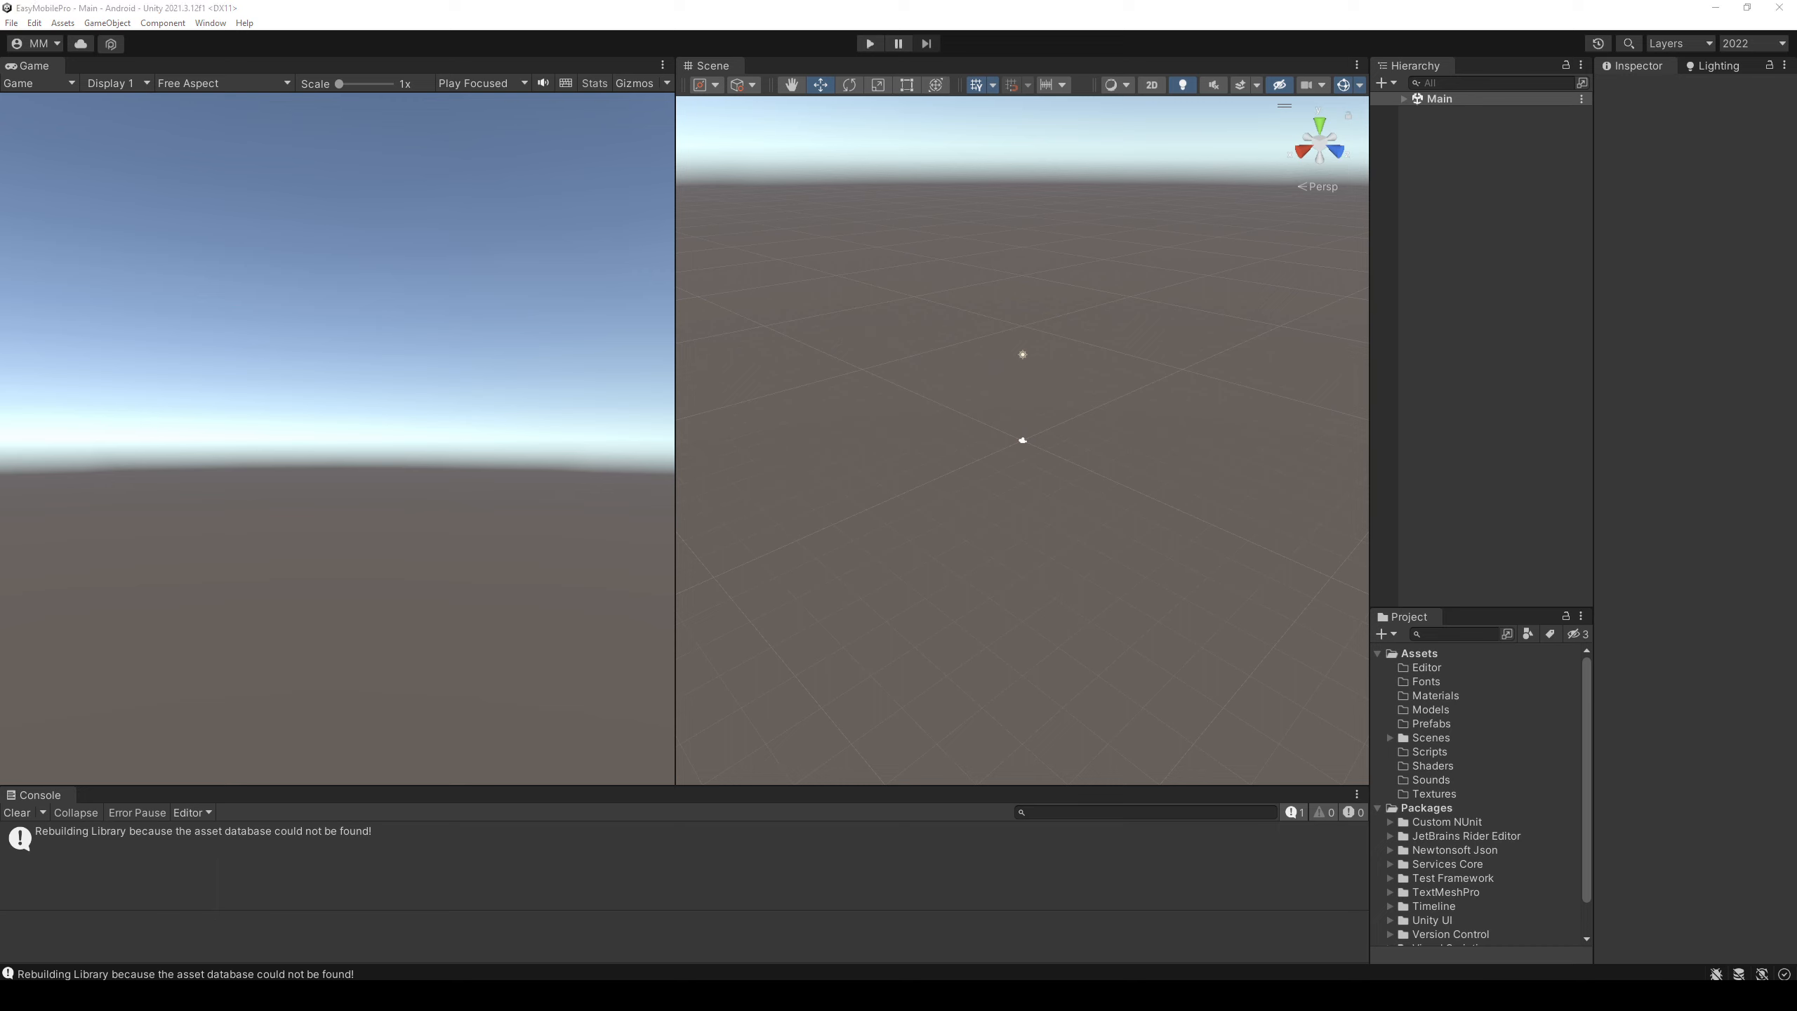
- Open the Package Manager, show My Assets, and search for "easy mobile pro"
click(210, 22)
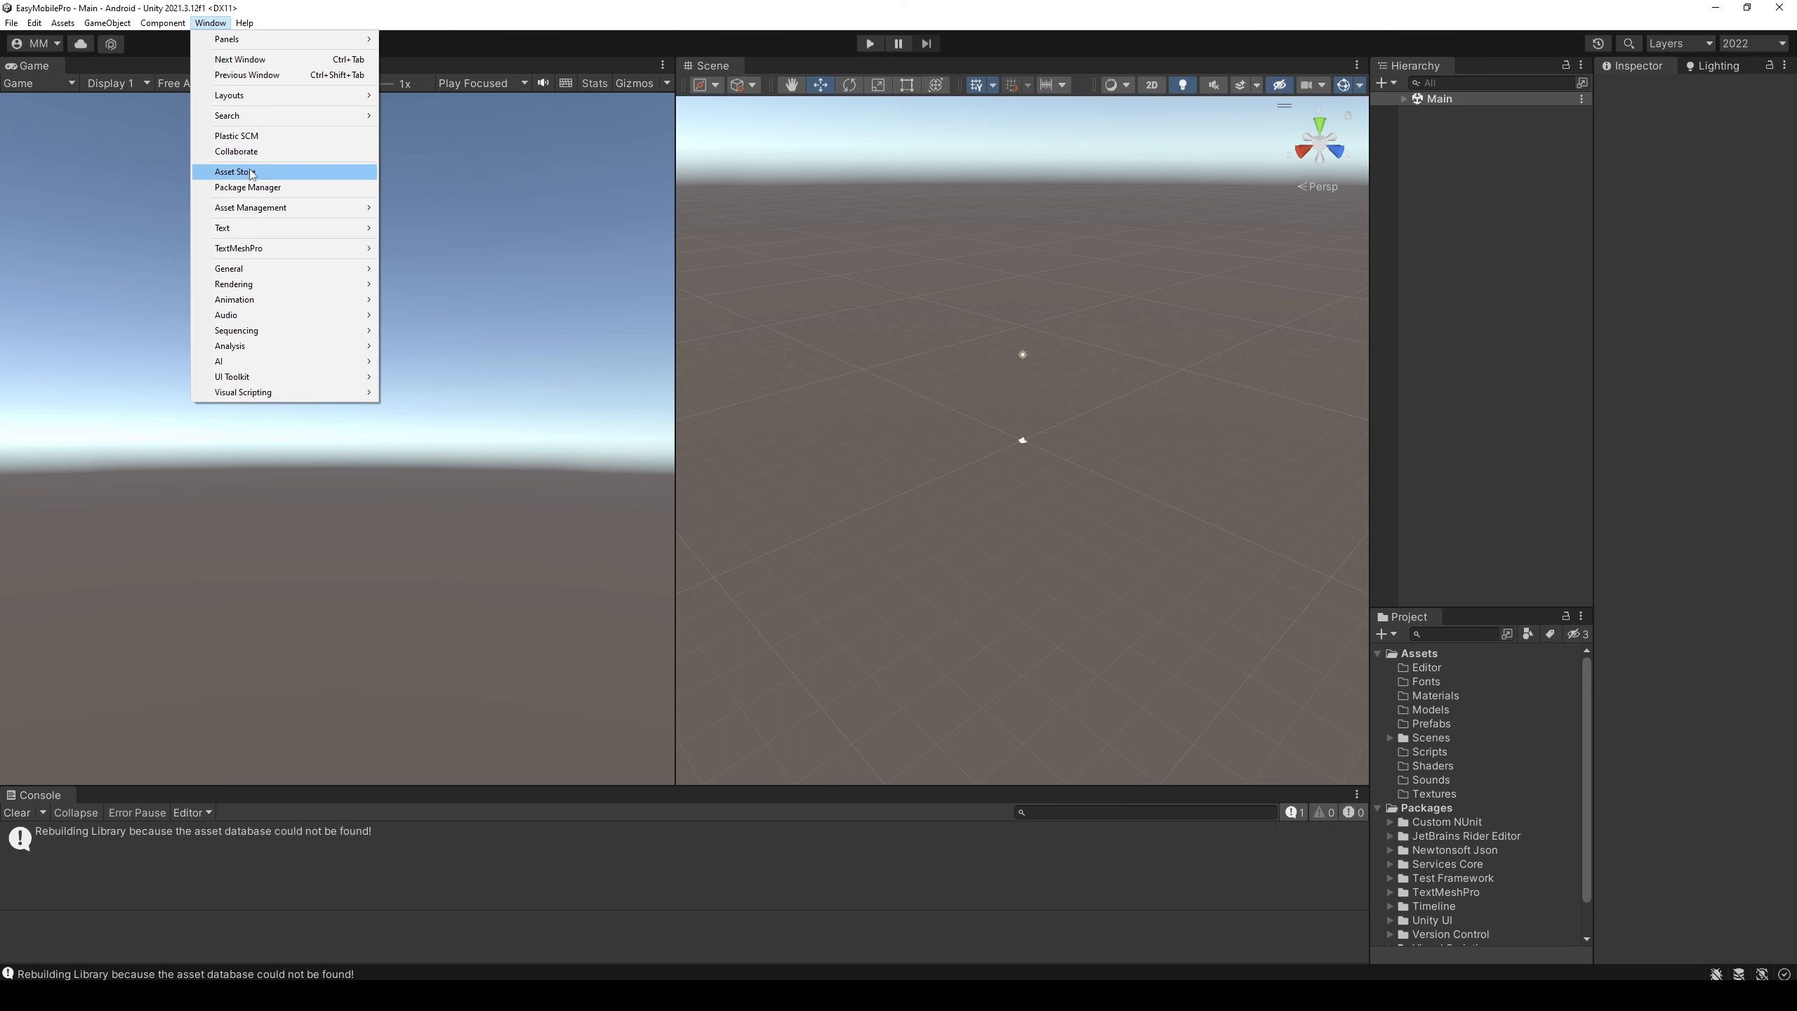
click(248, 188)
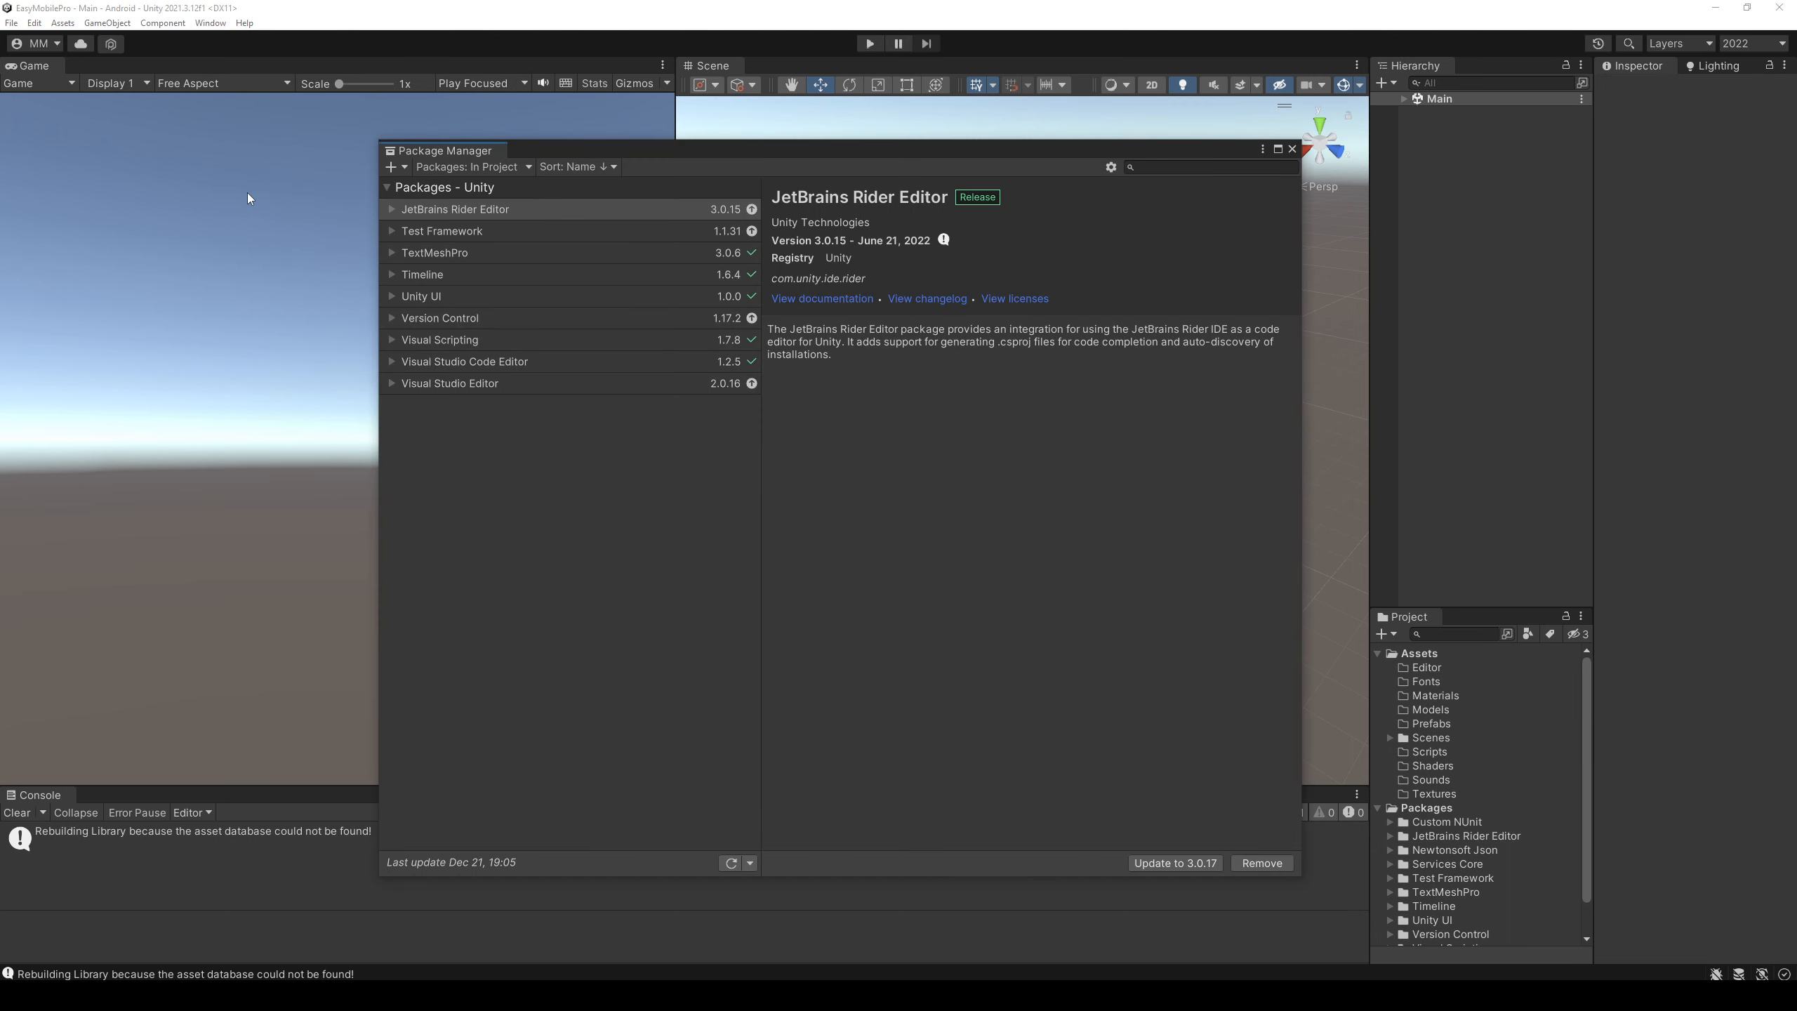
click(496, 166)
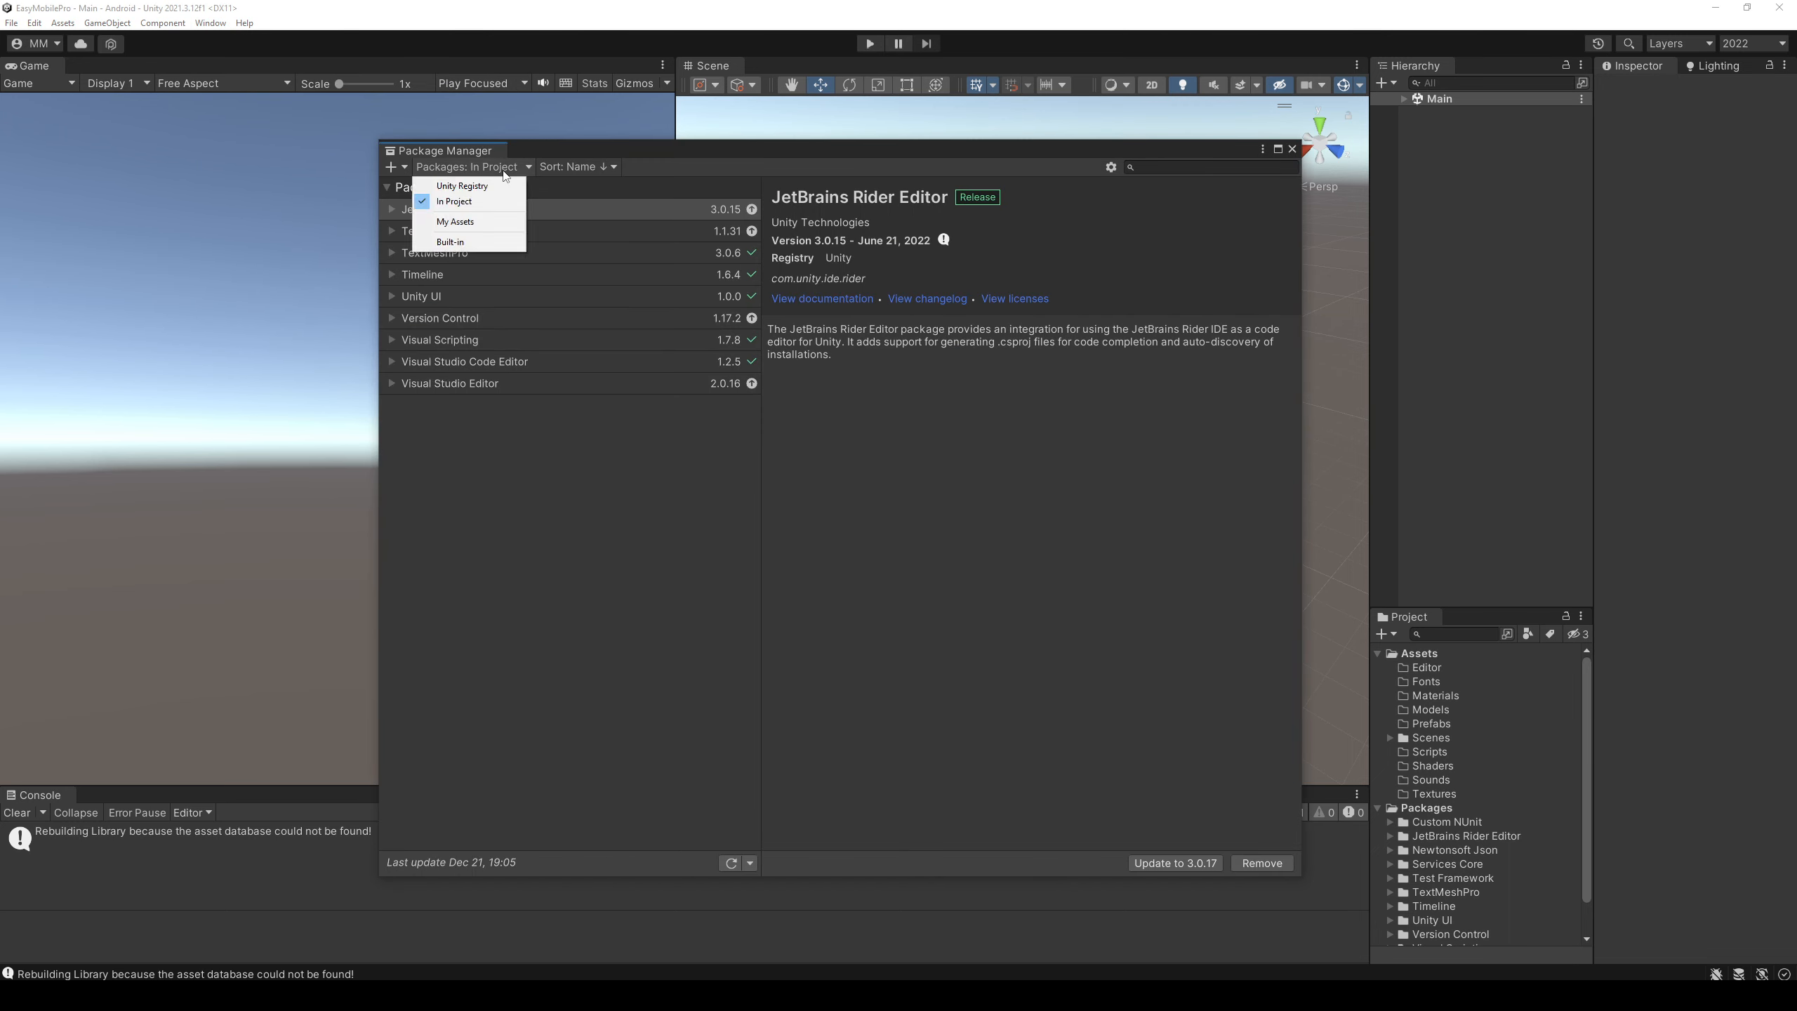
click(483, 223)
click(1155, 170)
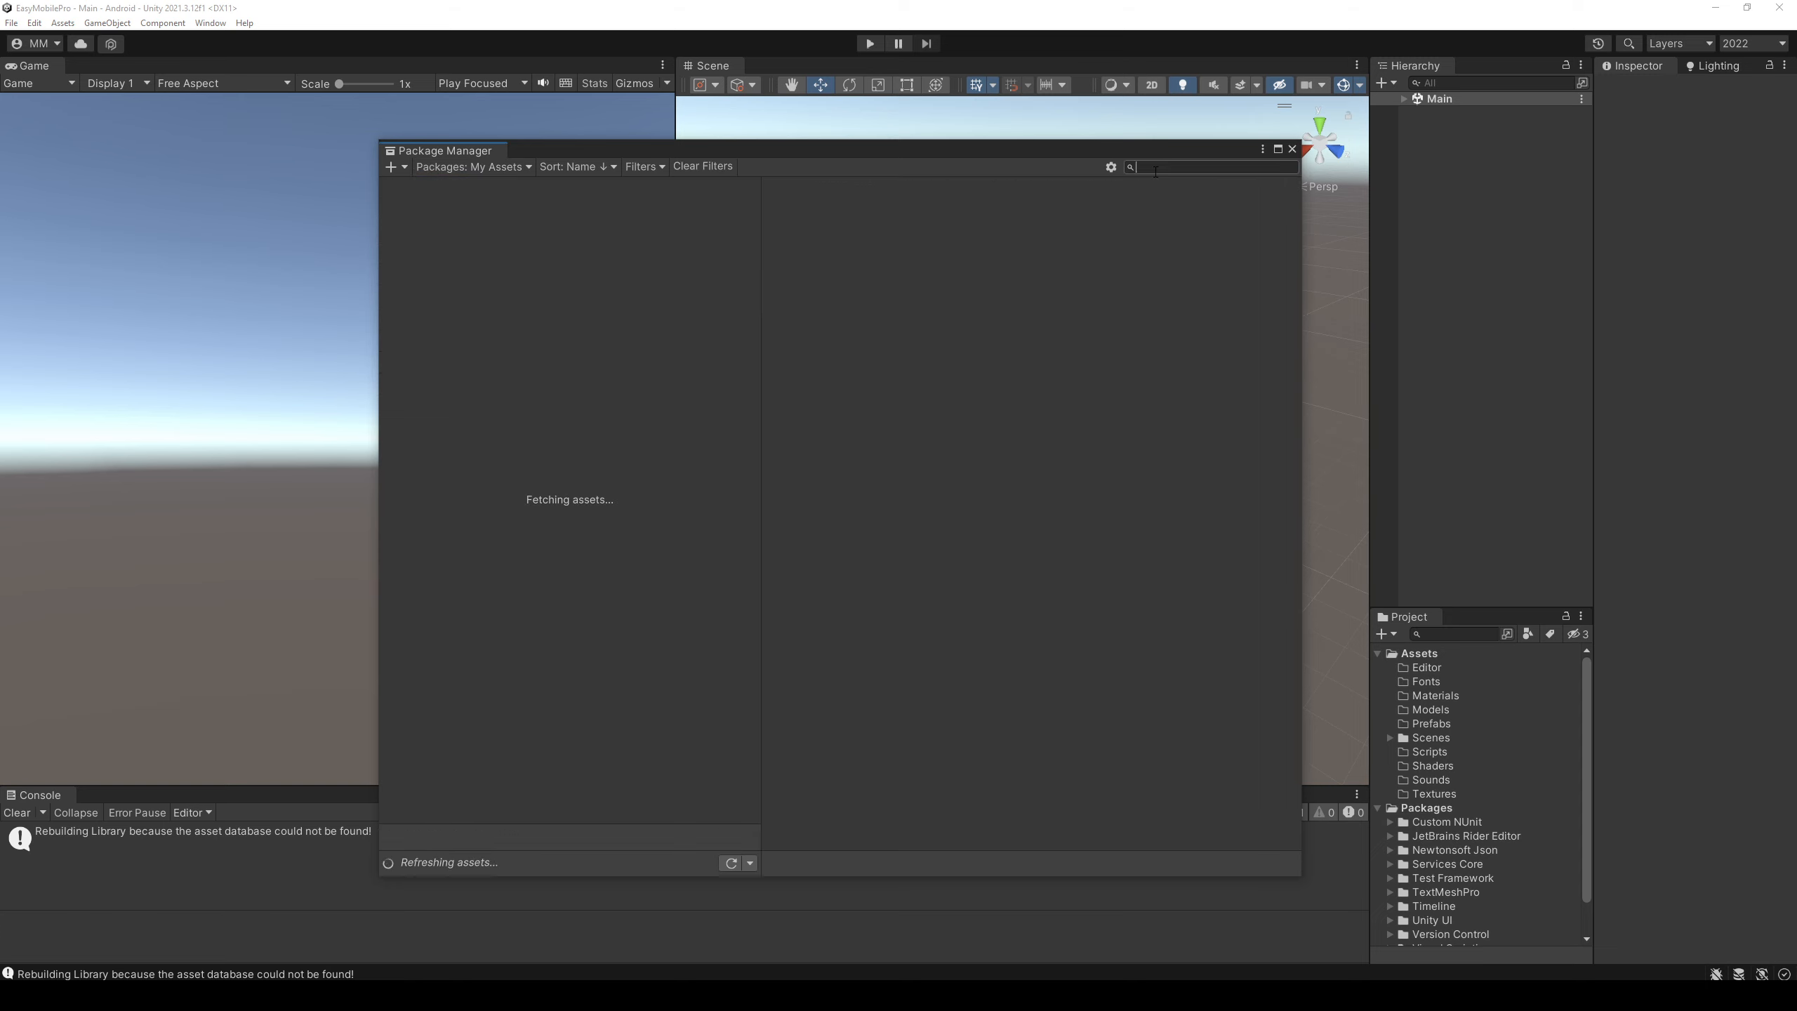
text(easy mobile)
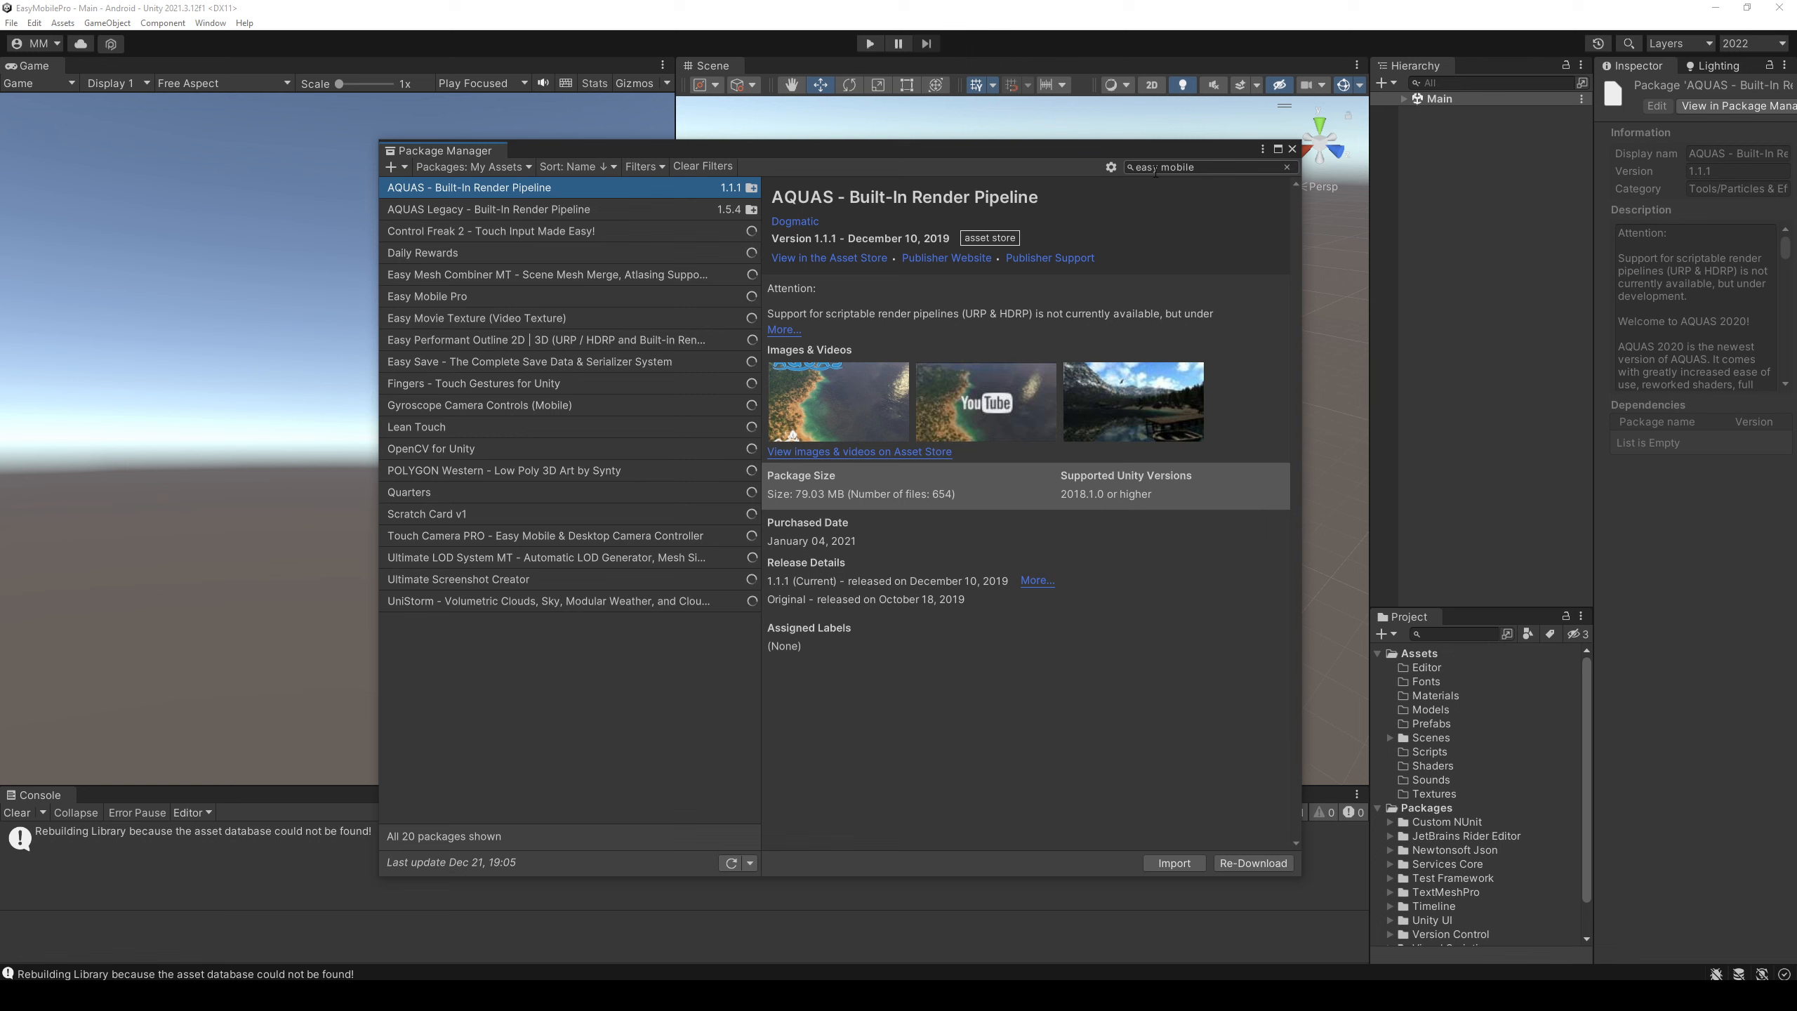
drag(1135, 168, 1238, 181)
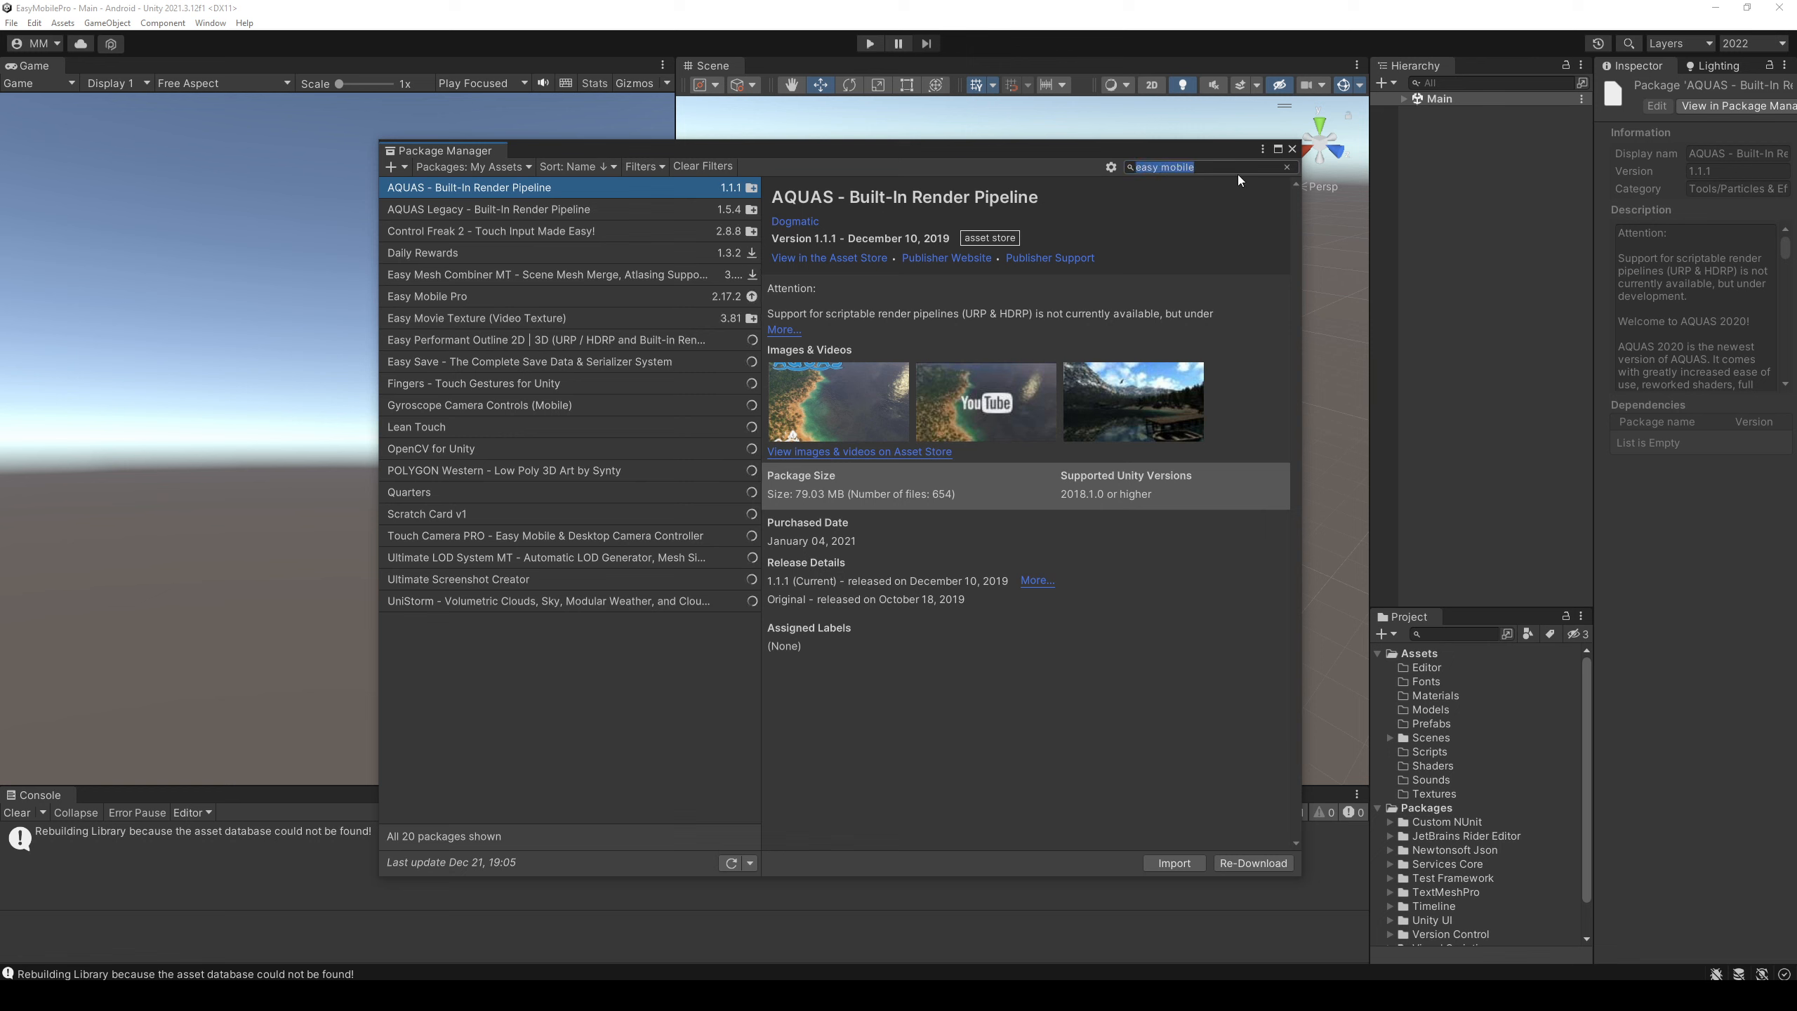
click(1238, 175)
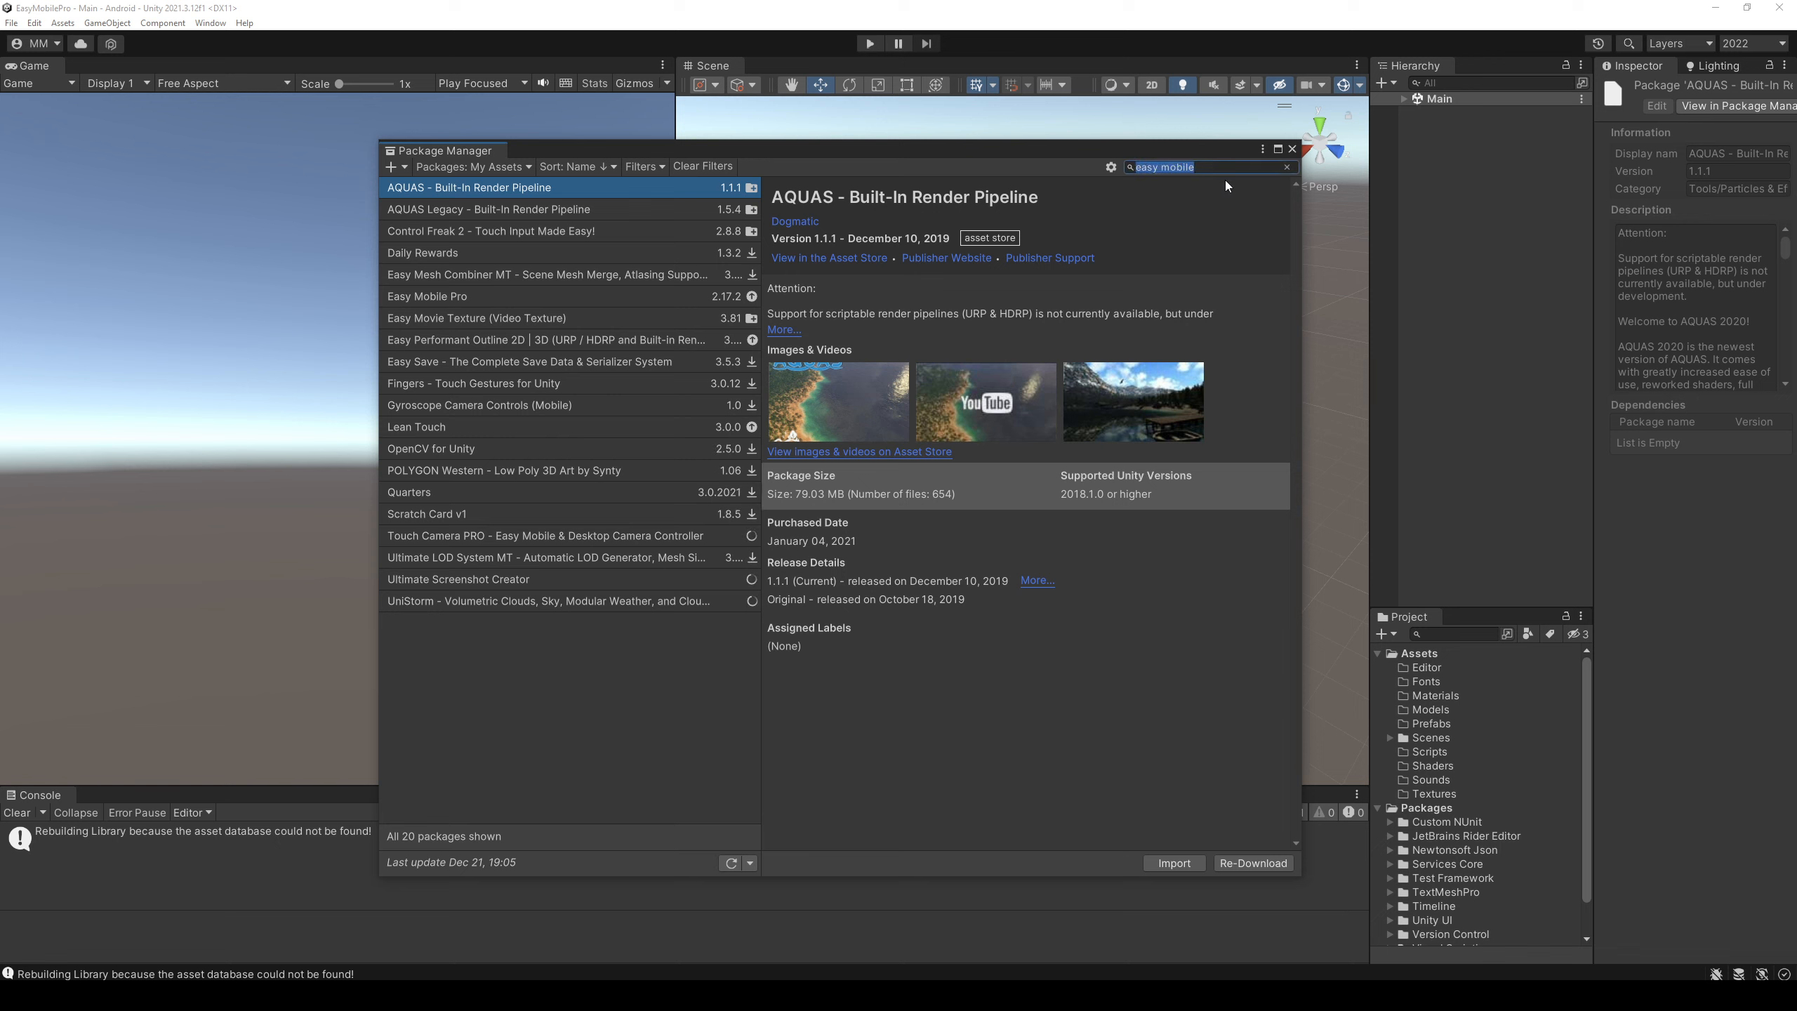
text(pro)
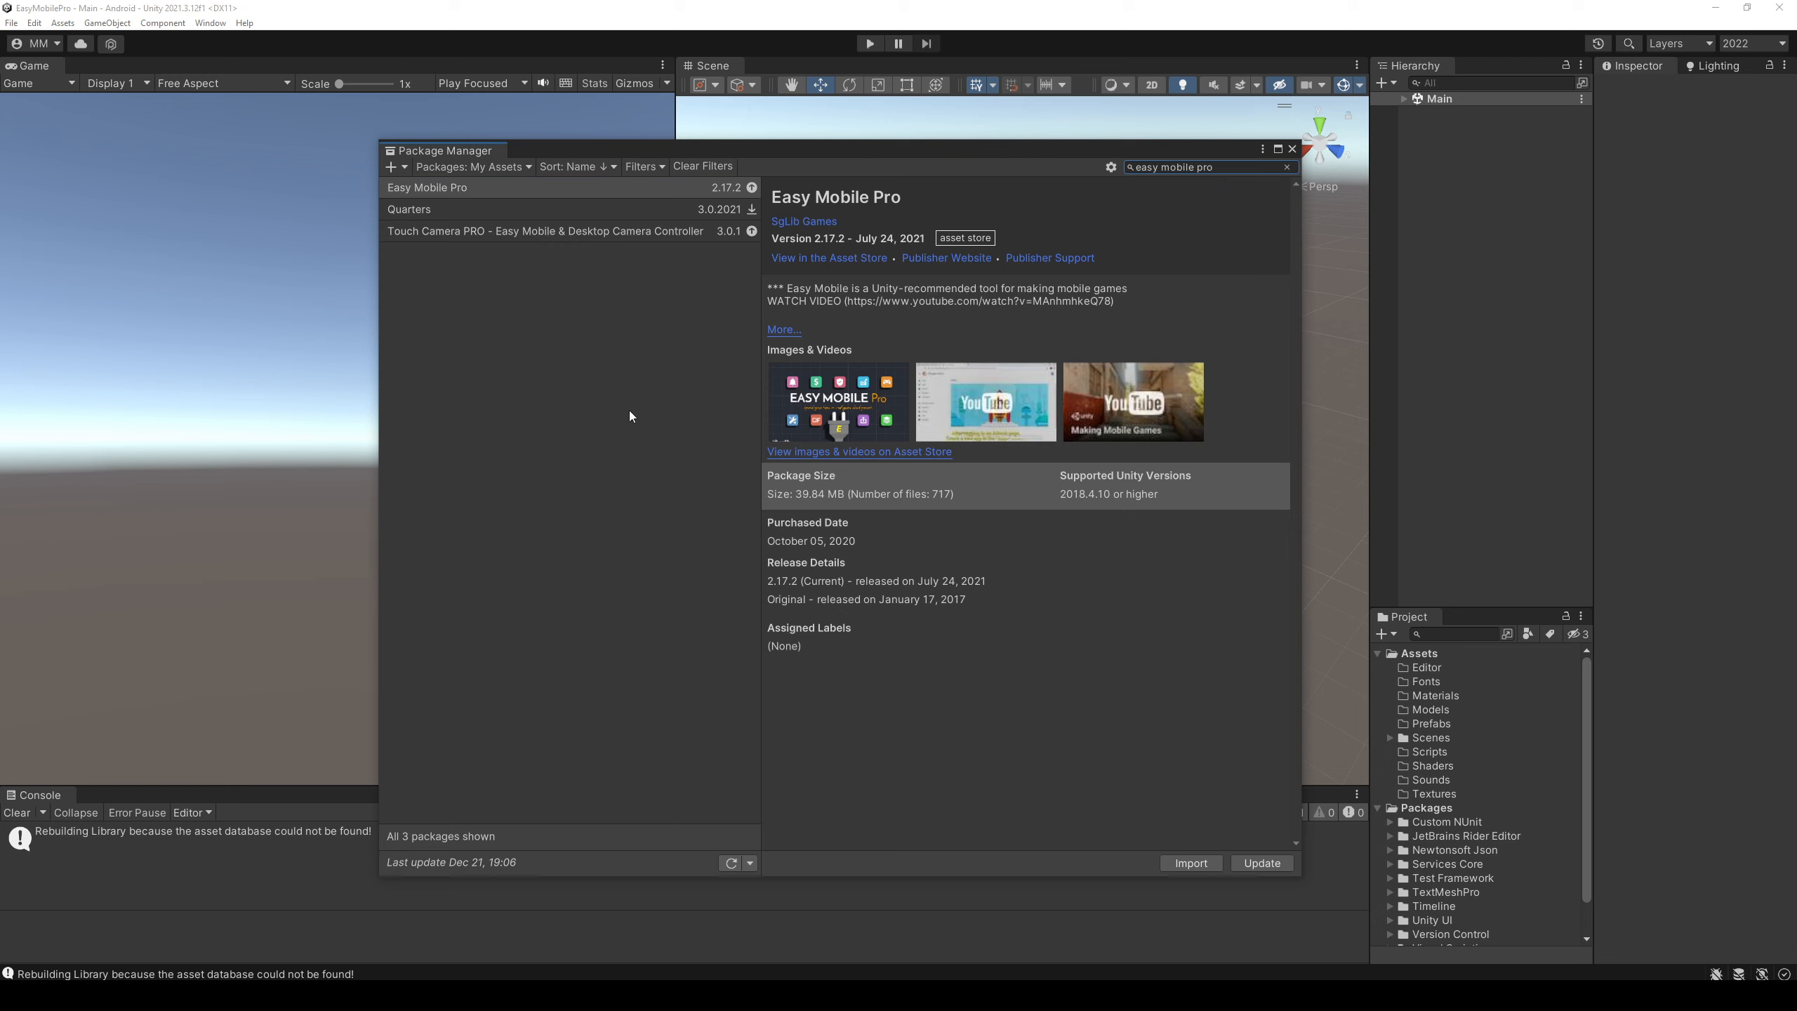
- Update the Easy Mobile Pro package and import all of its files into the project
click(1261, 863)
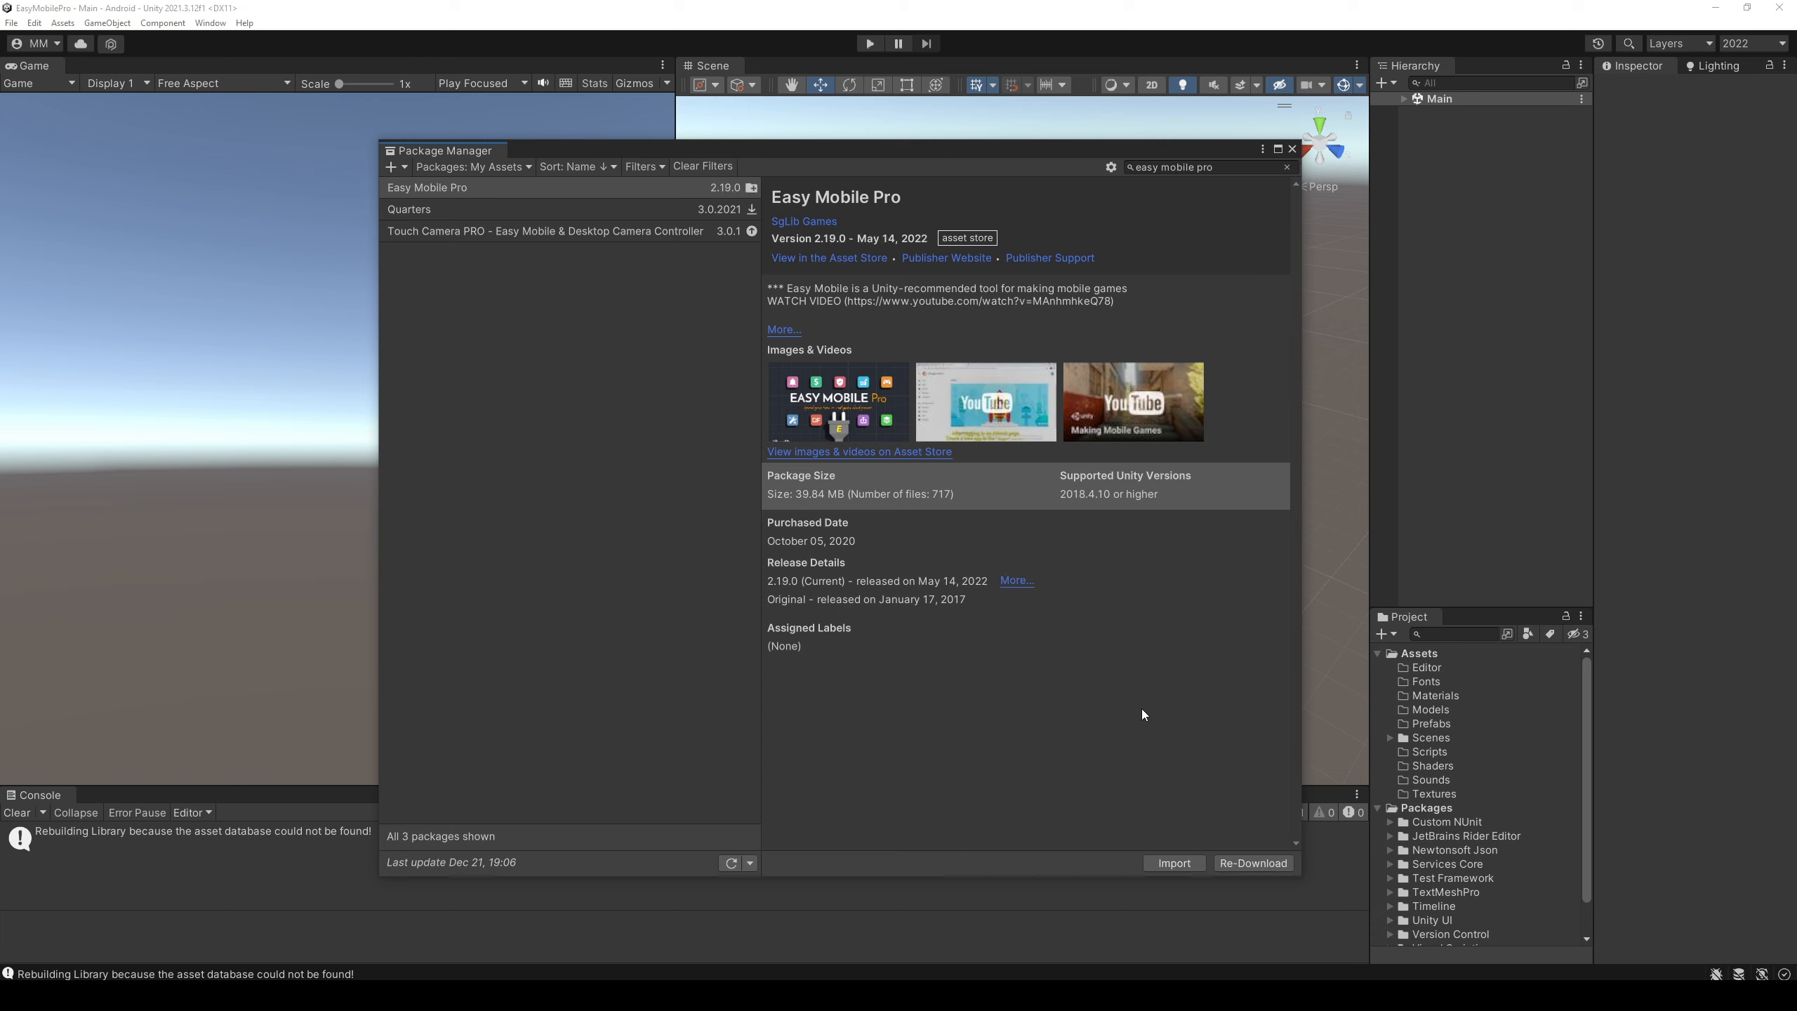
click(1174, 862)
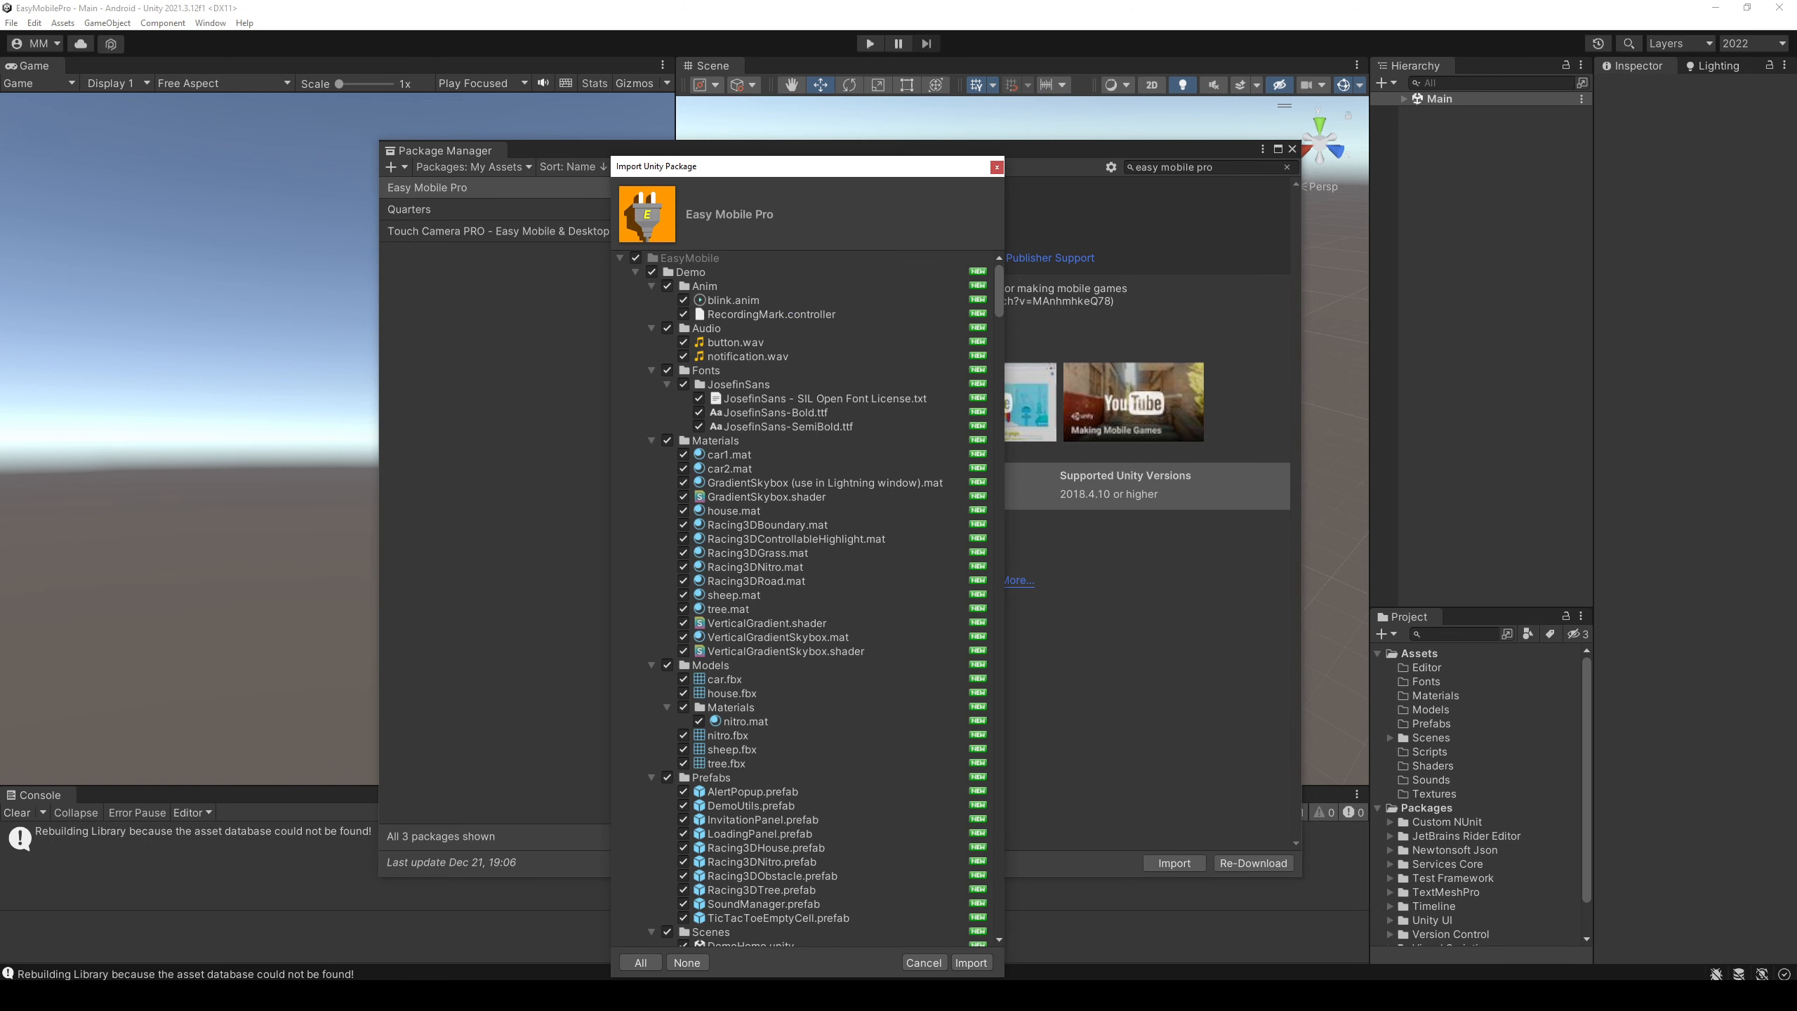
click(970, 962)
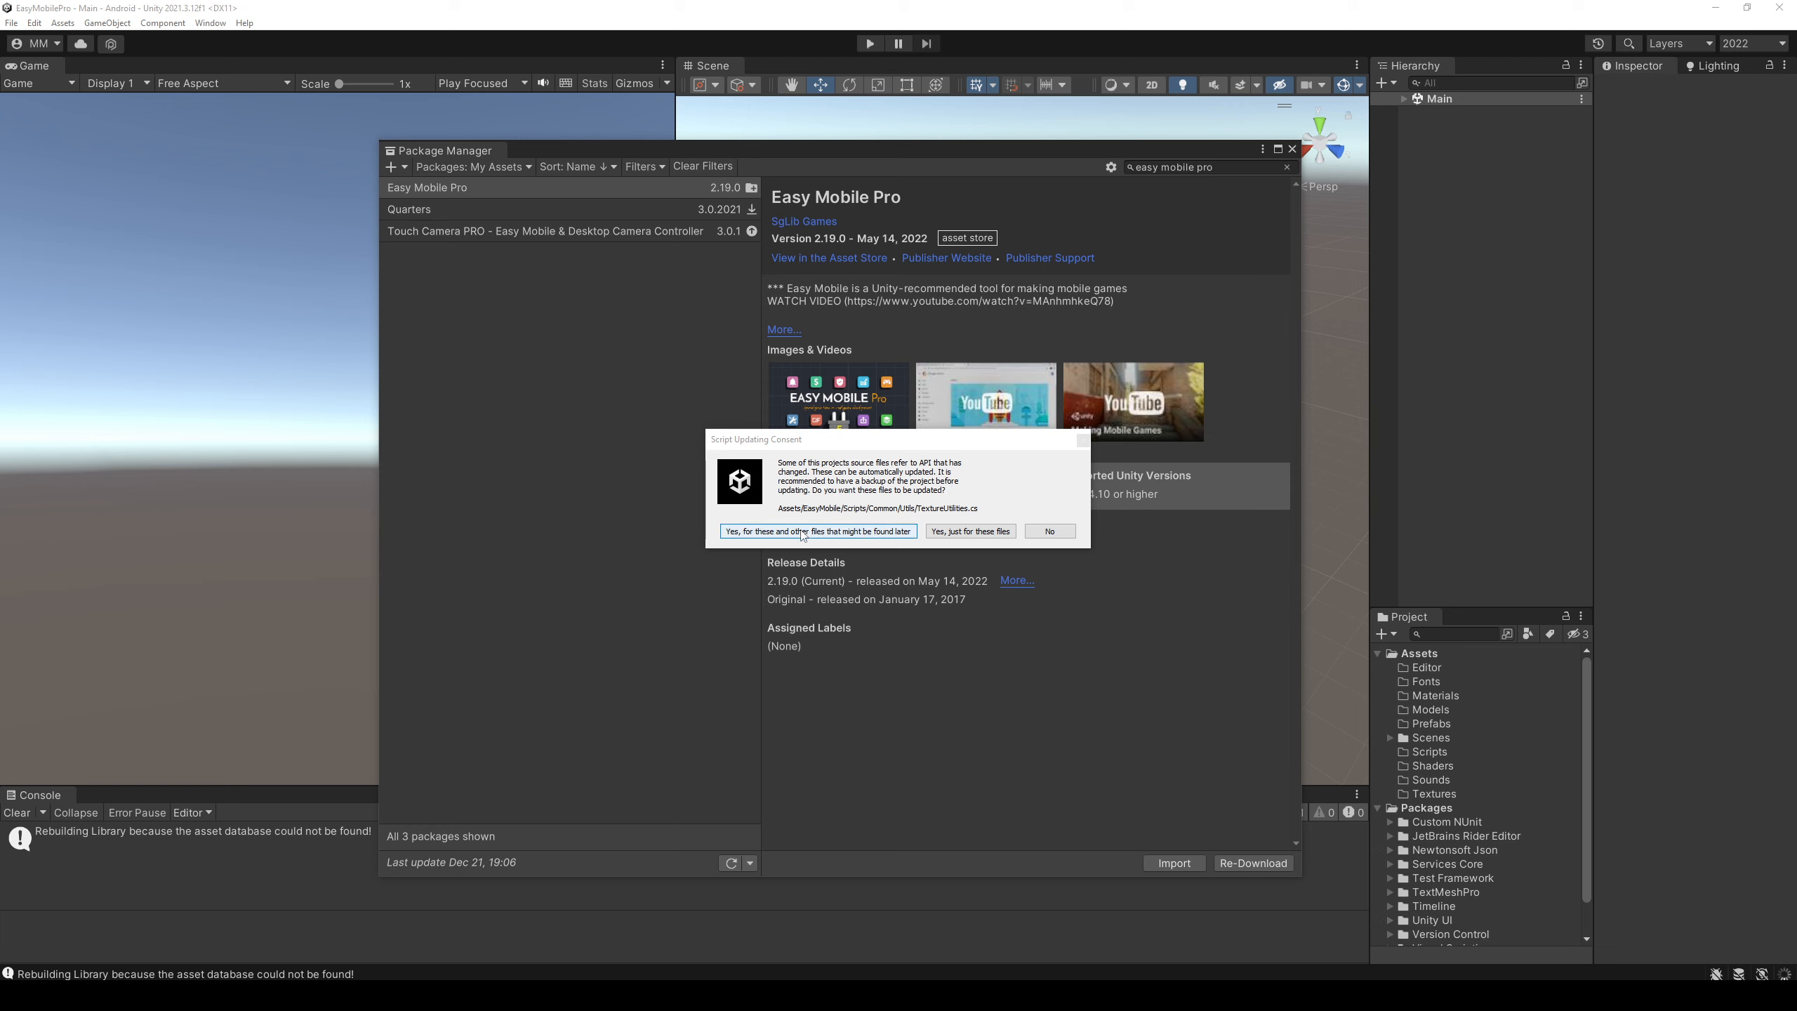
- Allow API updates for these and any other files found, enable Android auto-resolution, and close the Package Manager
click(818, 530)
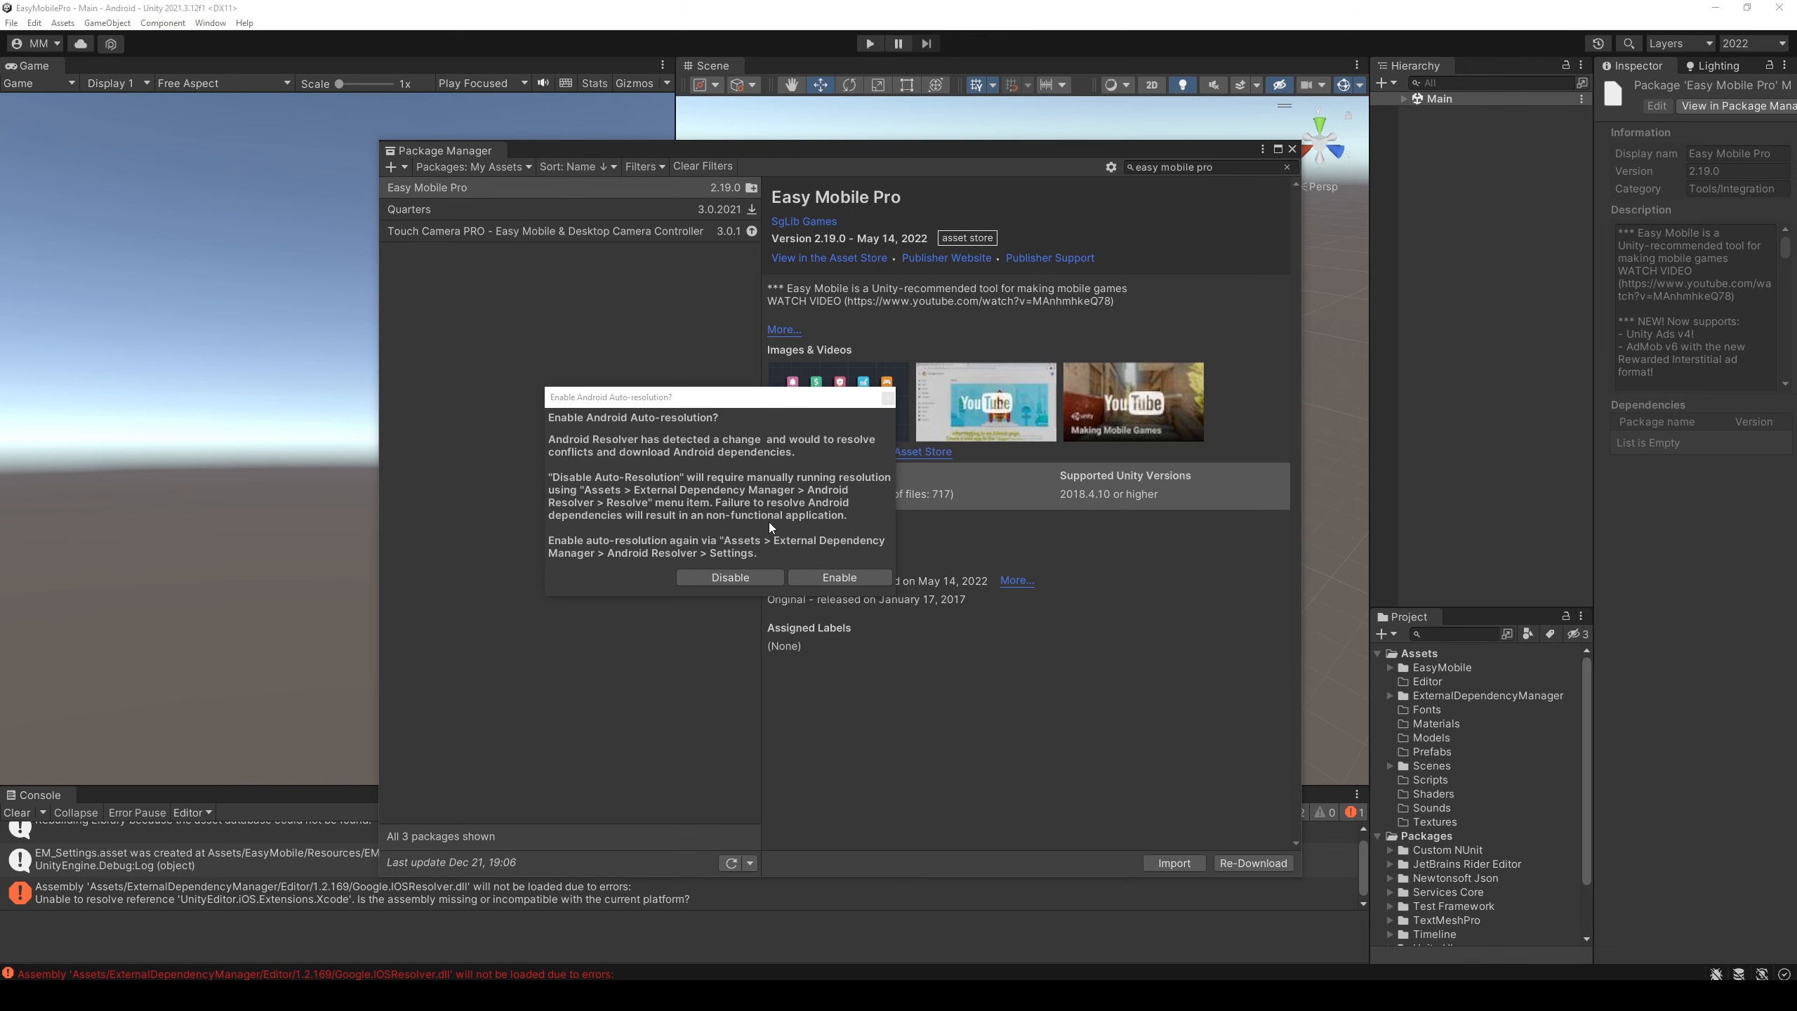
click(839, 577)
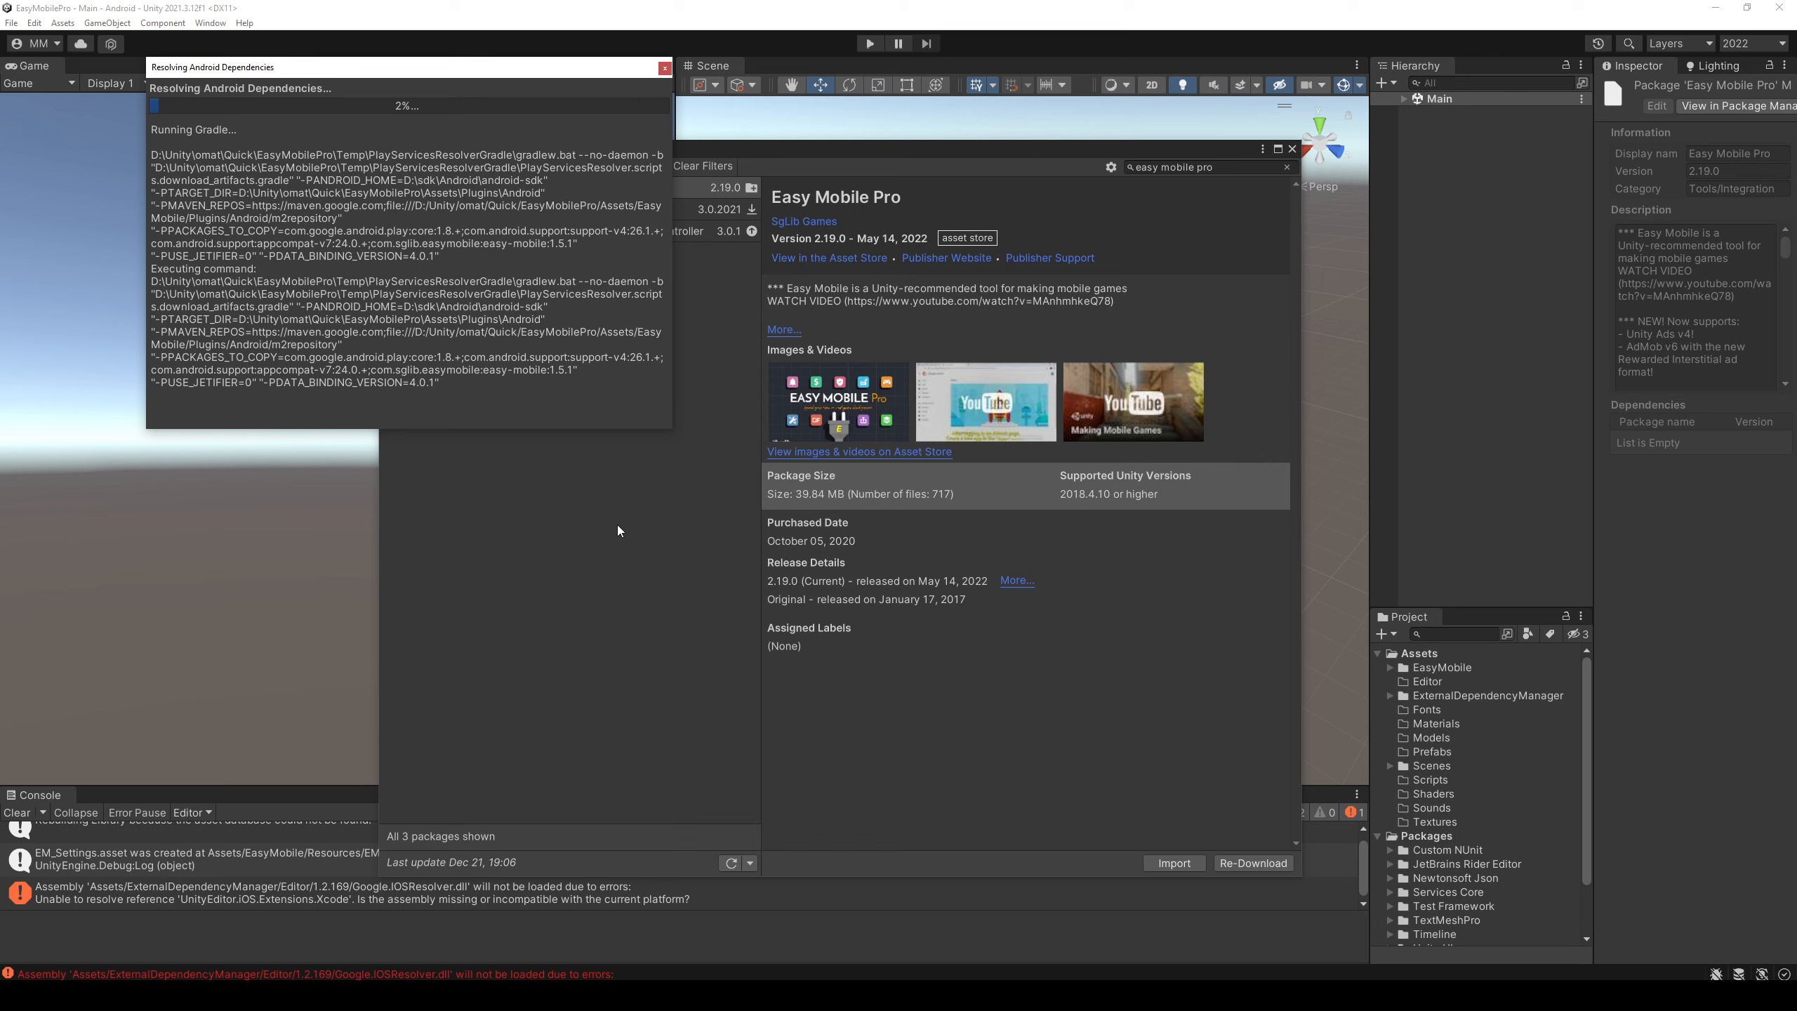
click(963, 676)
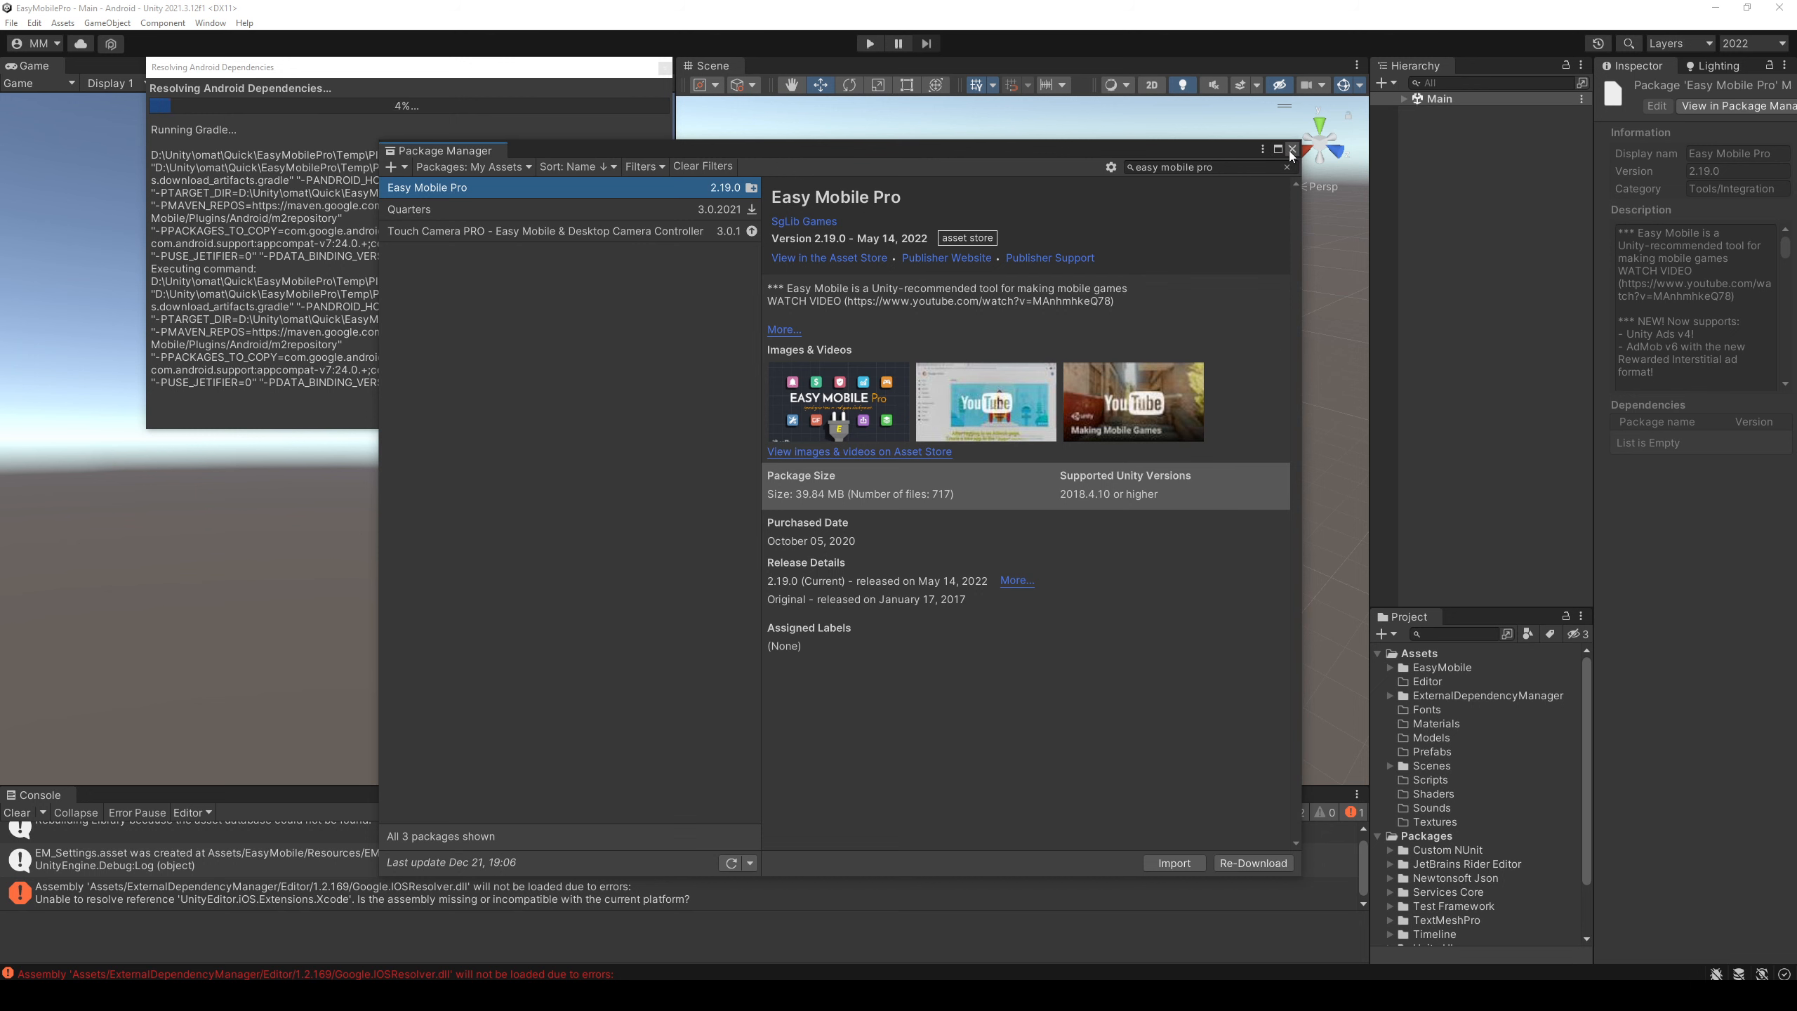
click(1291, 150)
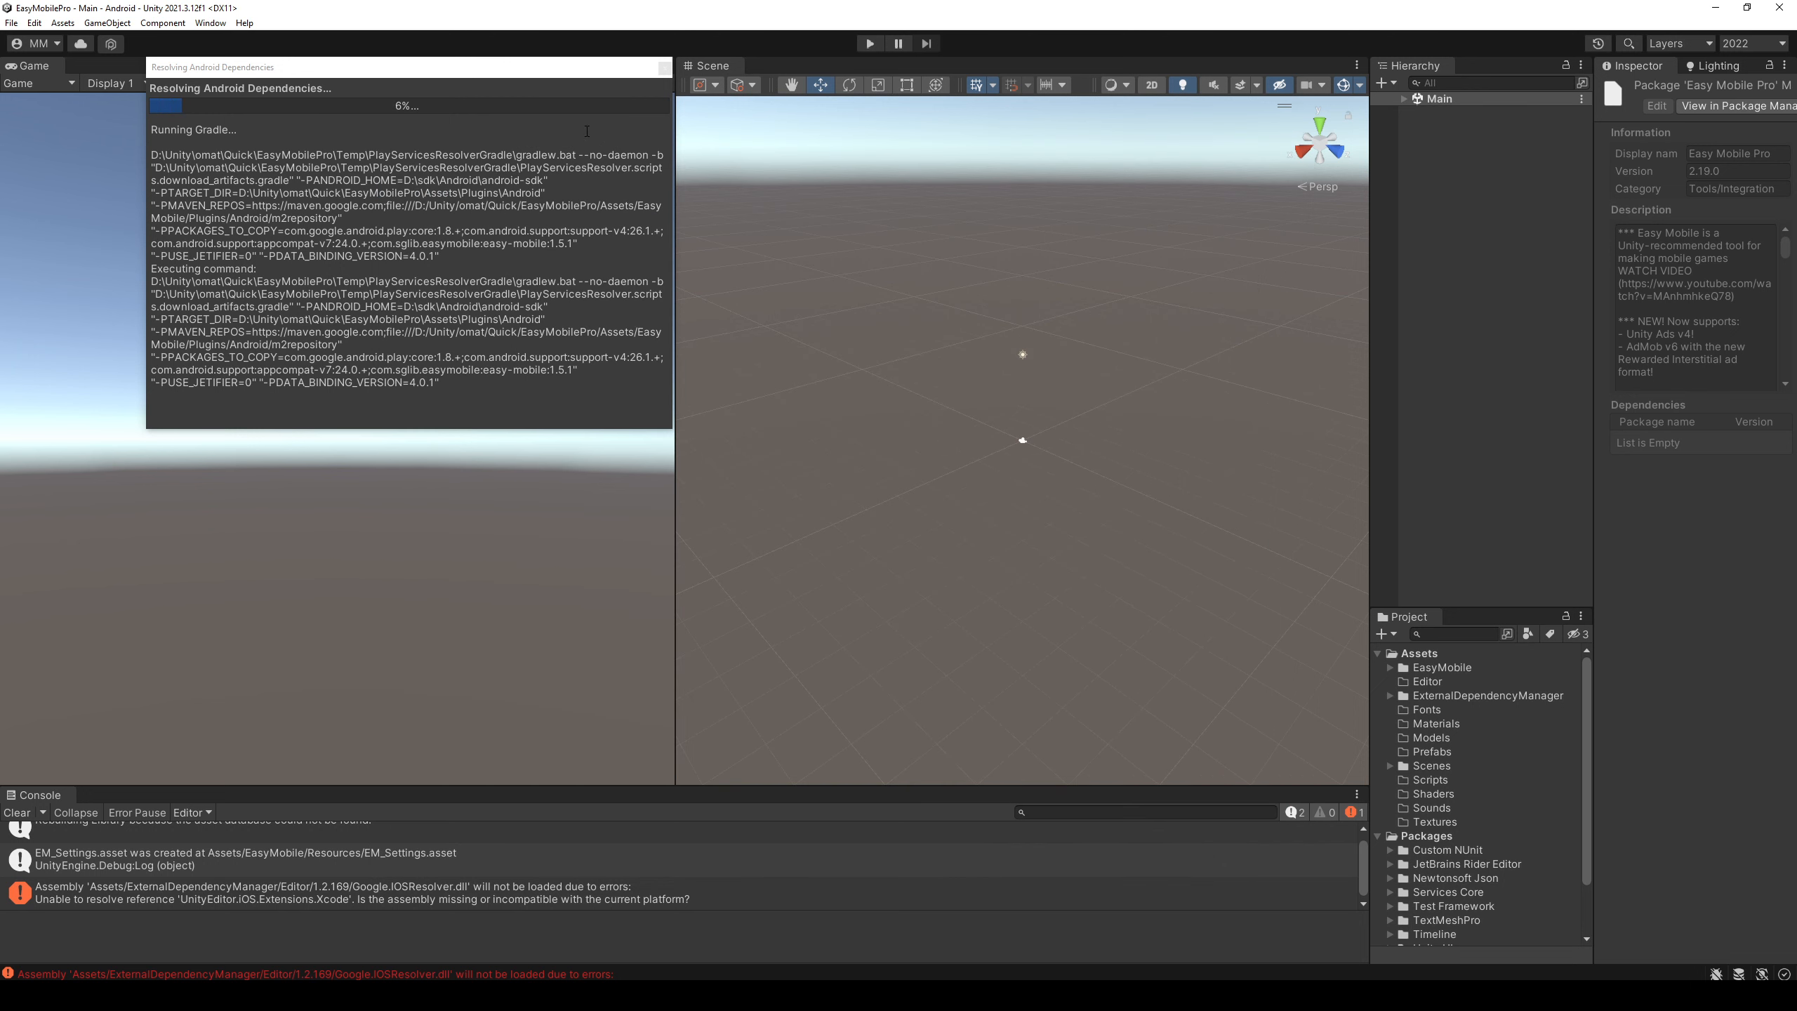
- Move the Android dependency progress window down, then clear the Console and make its panel slightly taller
drag(511, 73, 423, 383)
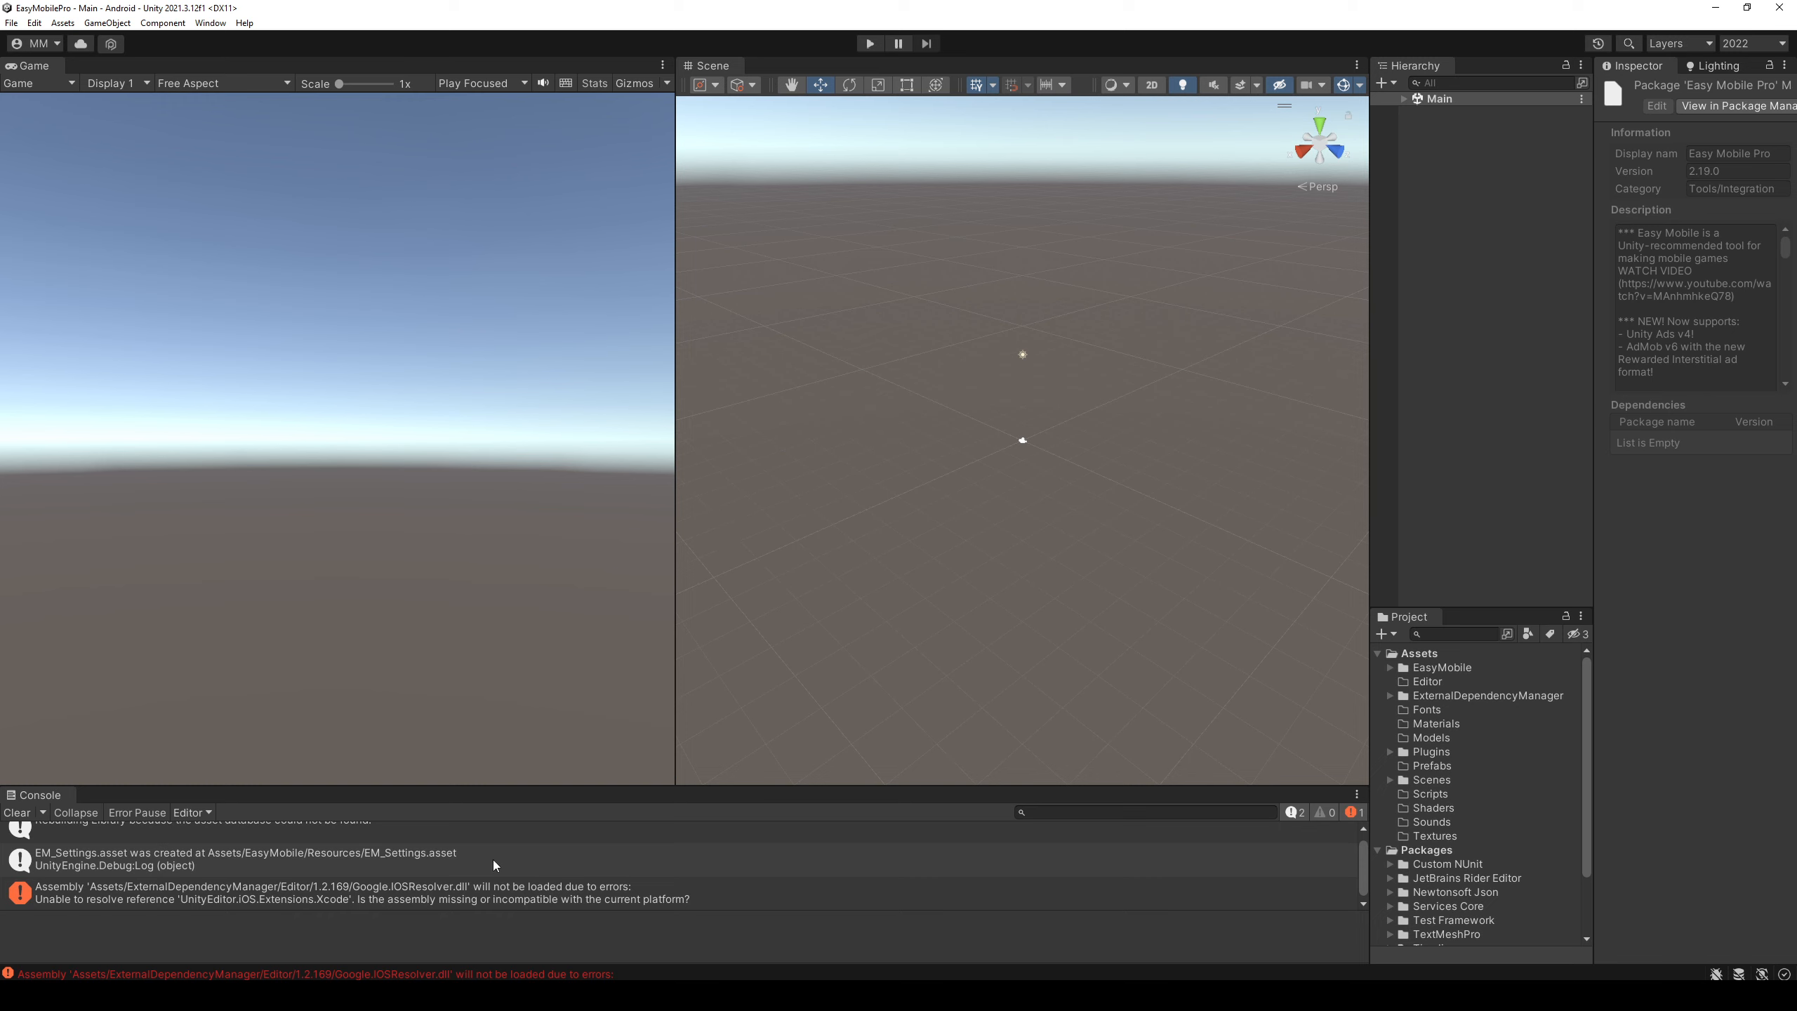
click(16, 811)
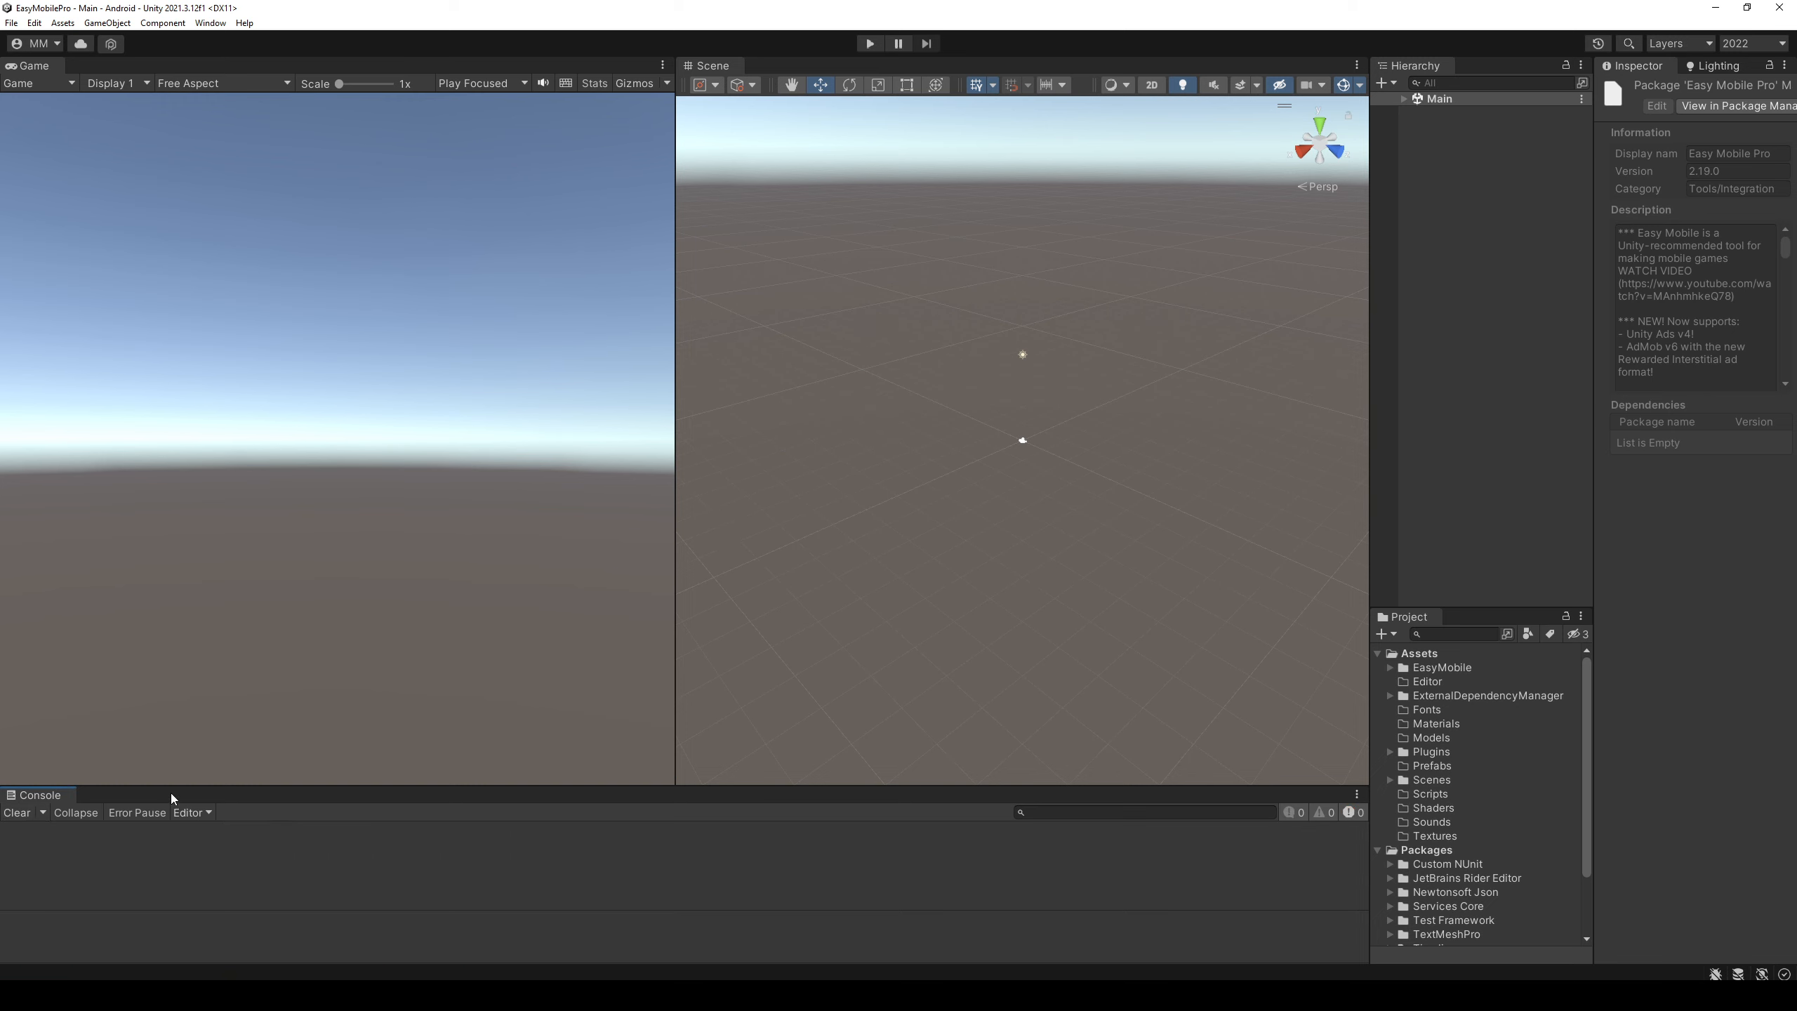
drag(172, 787, 173, 755)
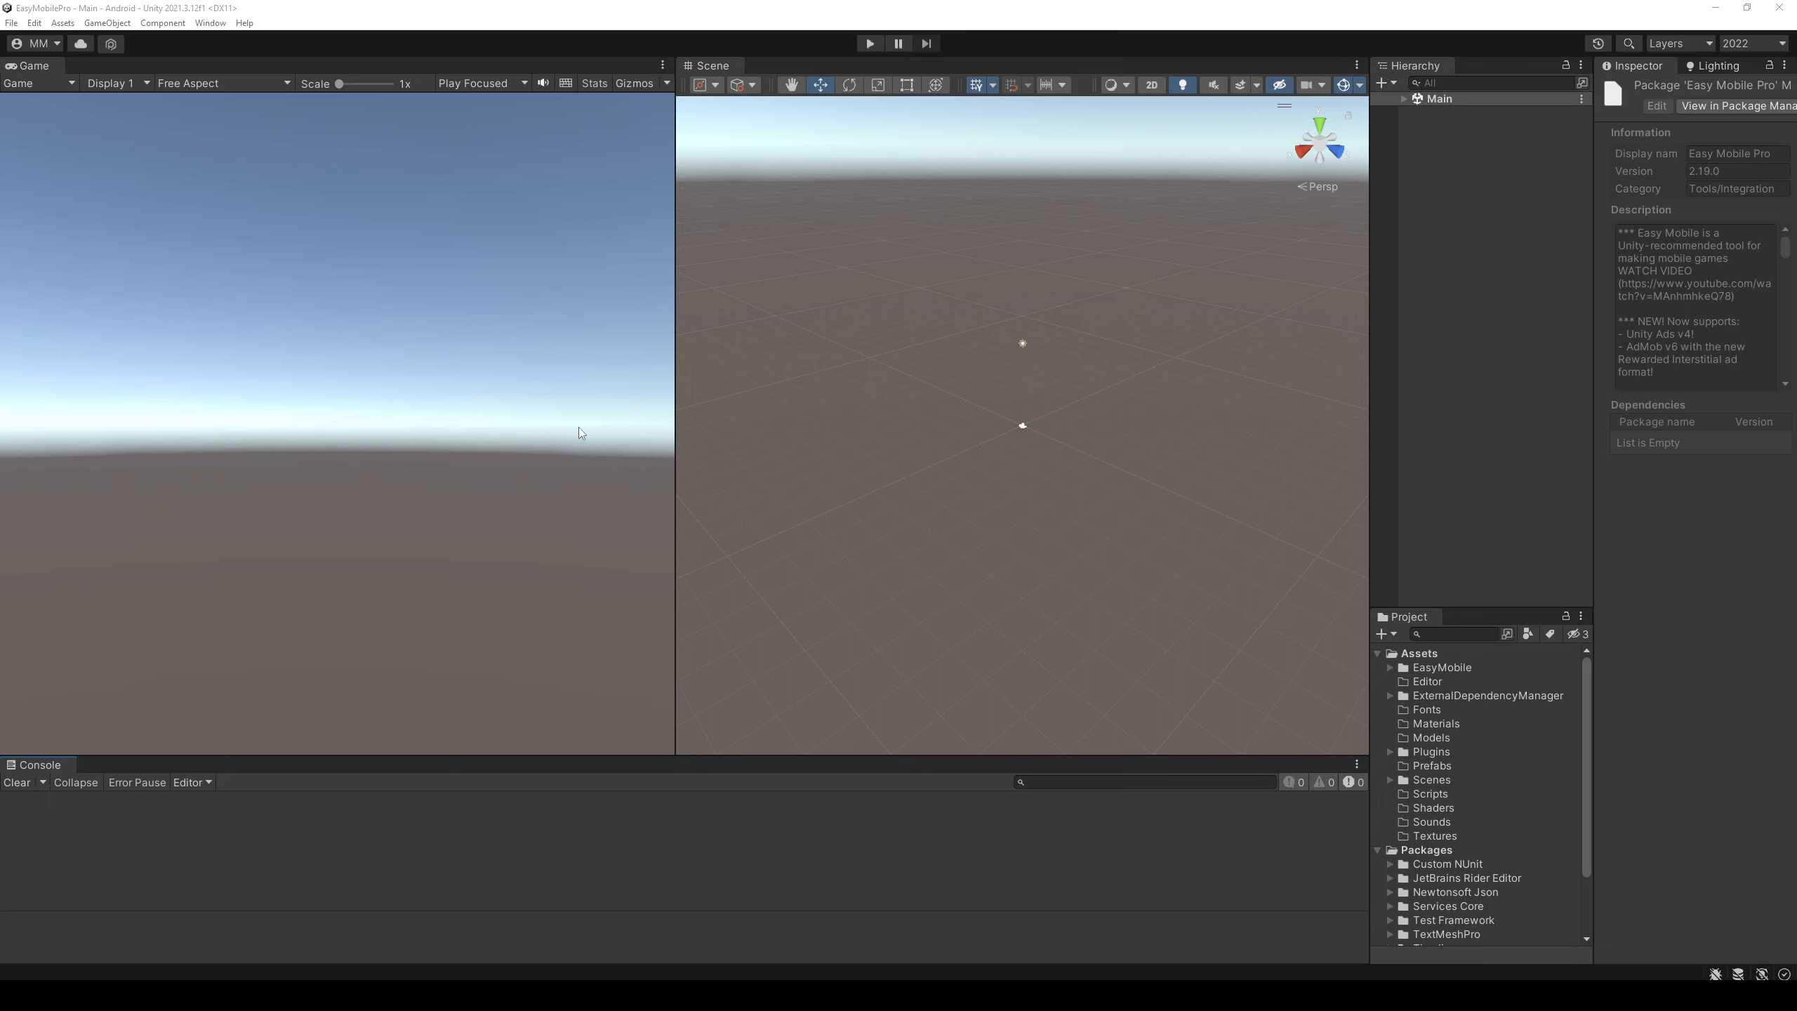
click(210, 23)
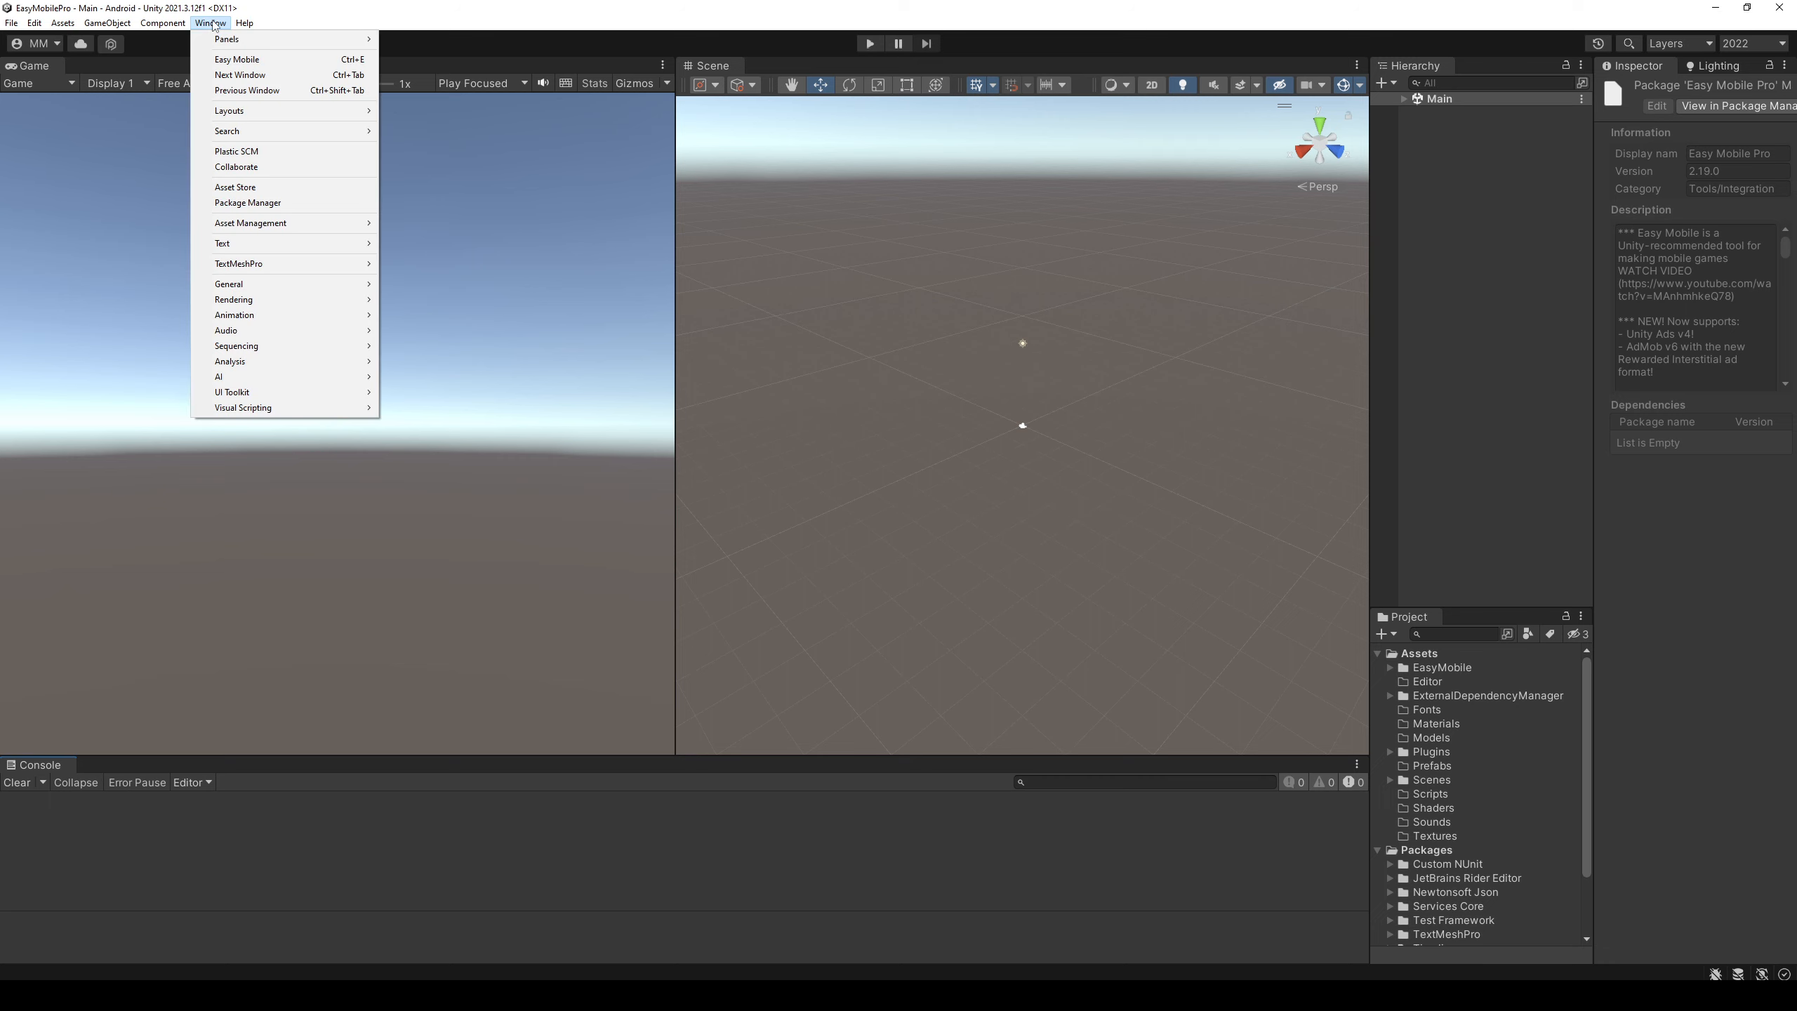
mouse_move(245, 24)
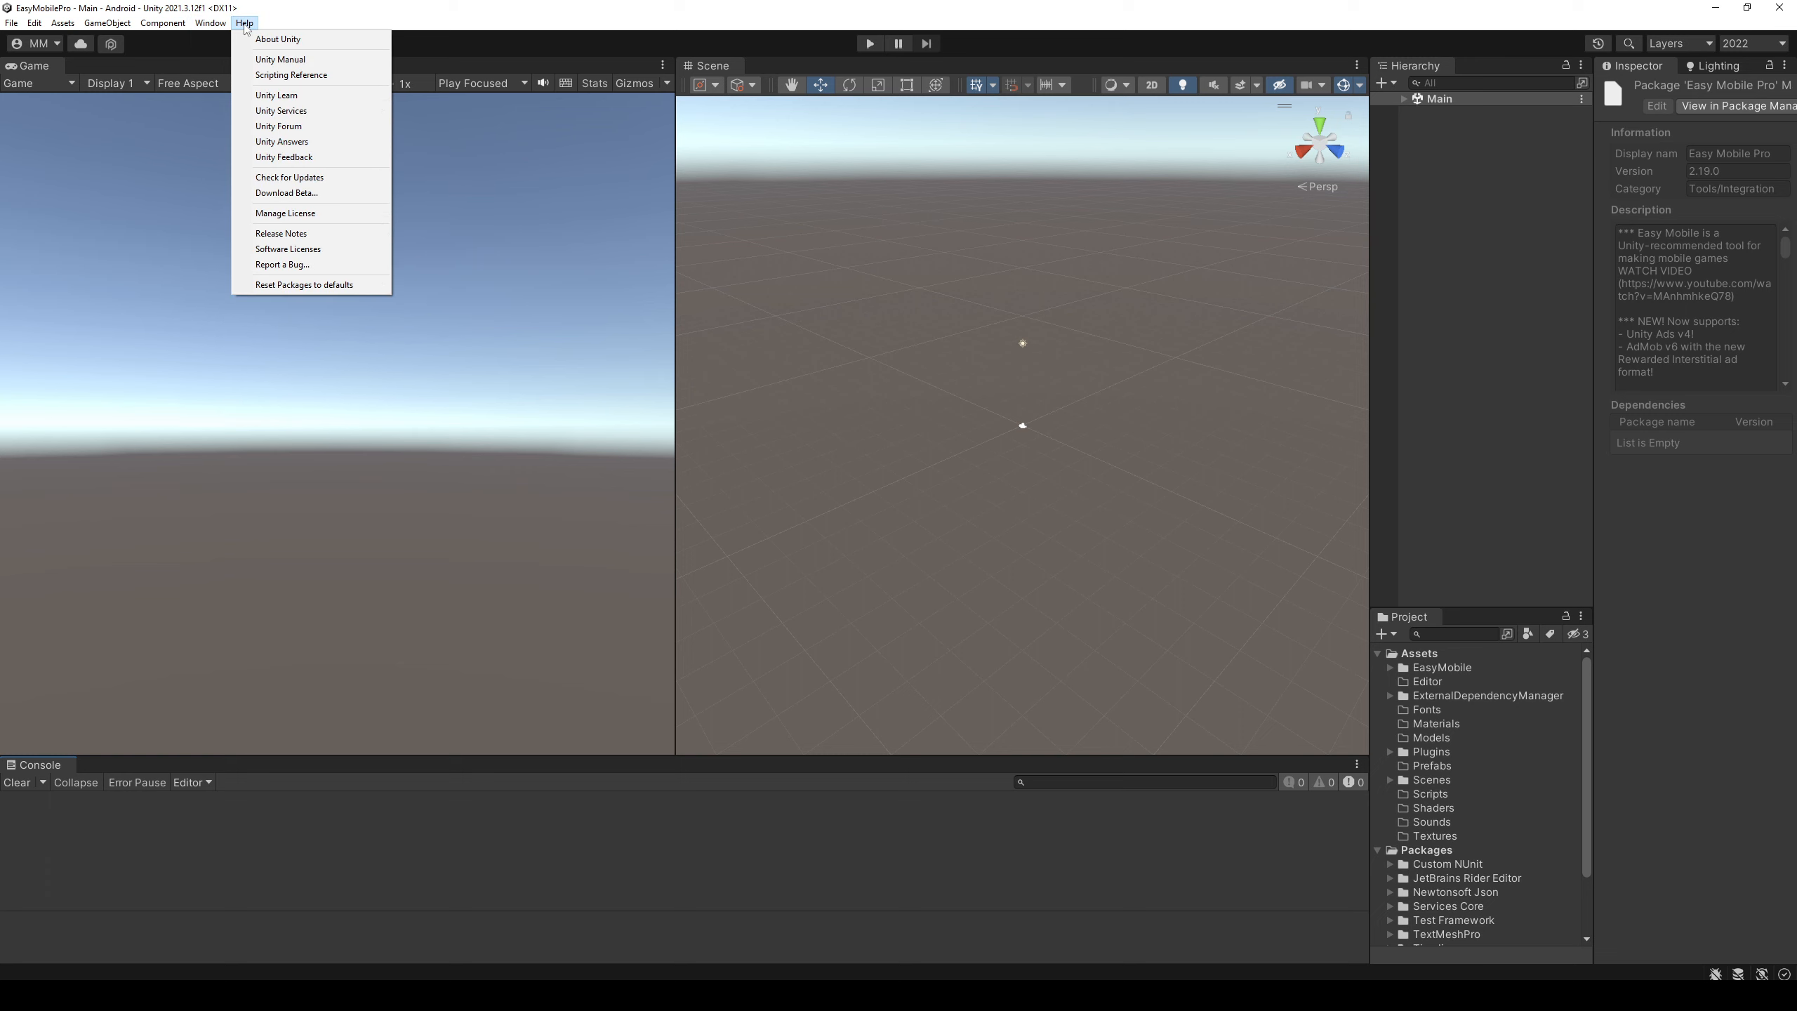
mouse_move(130, 27)
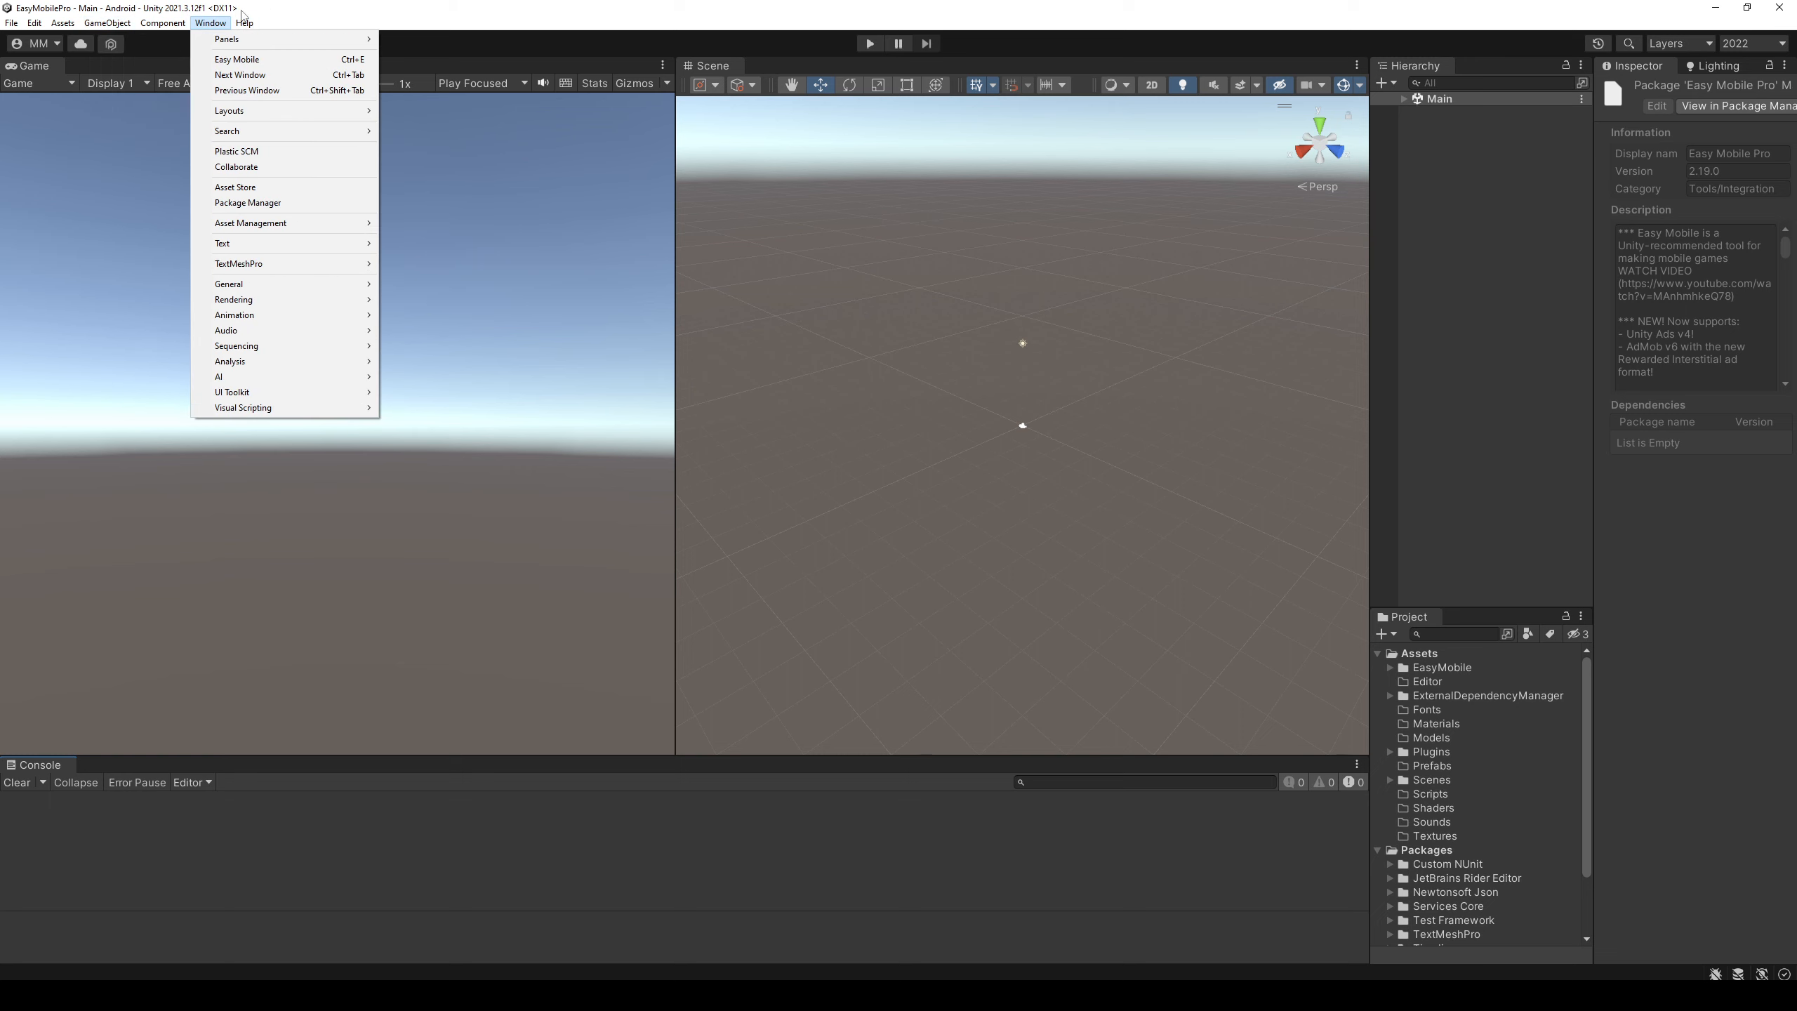
click(450, 71)
- Enlarge the Project panel, examine the contents of the Plugins/Android folder, collapse it, and return to the Assets root
drag(1508, 603, 1467, 442)
click(1492, 560)
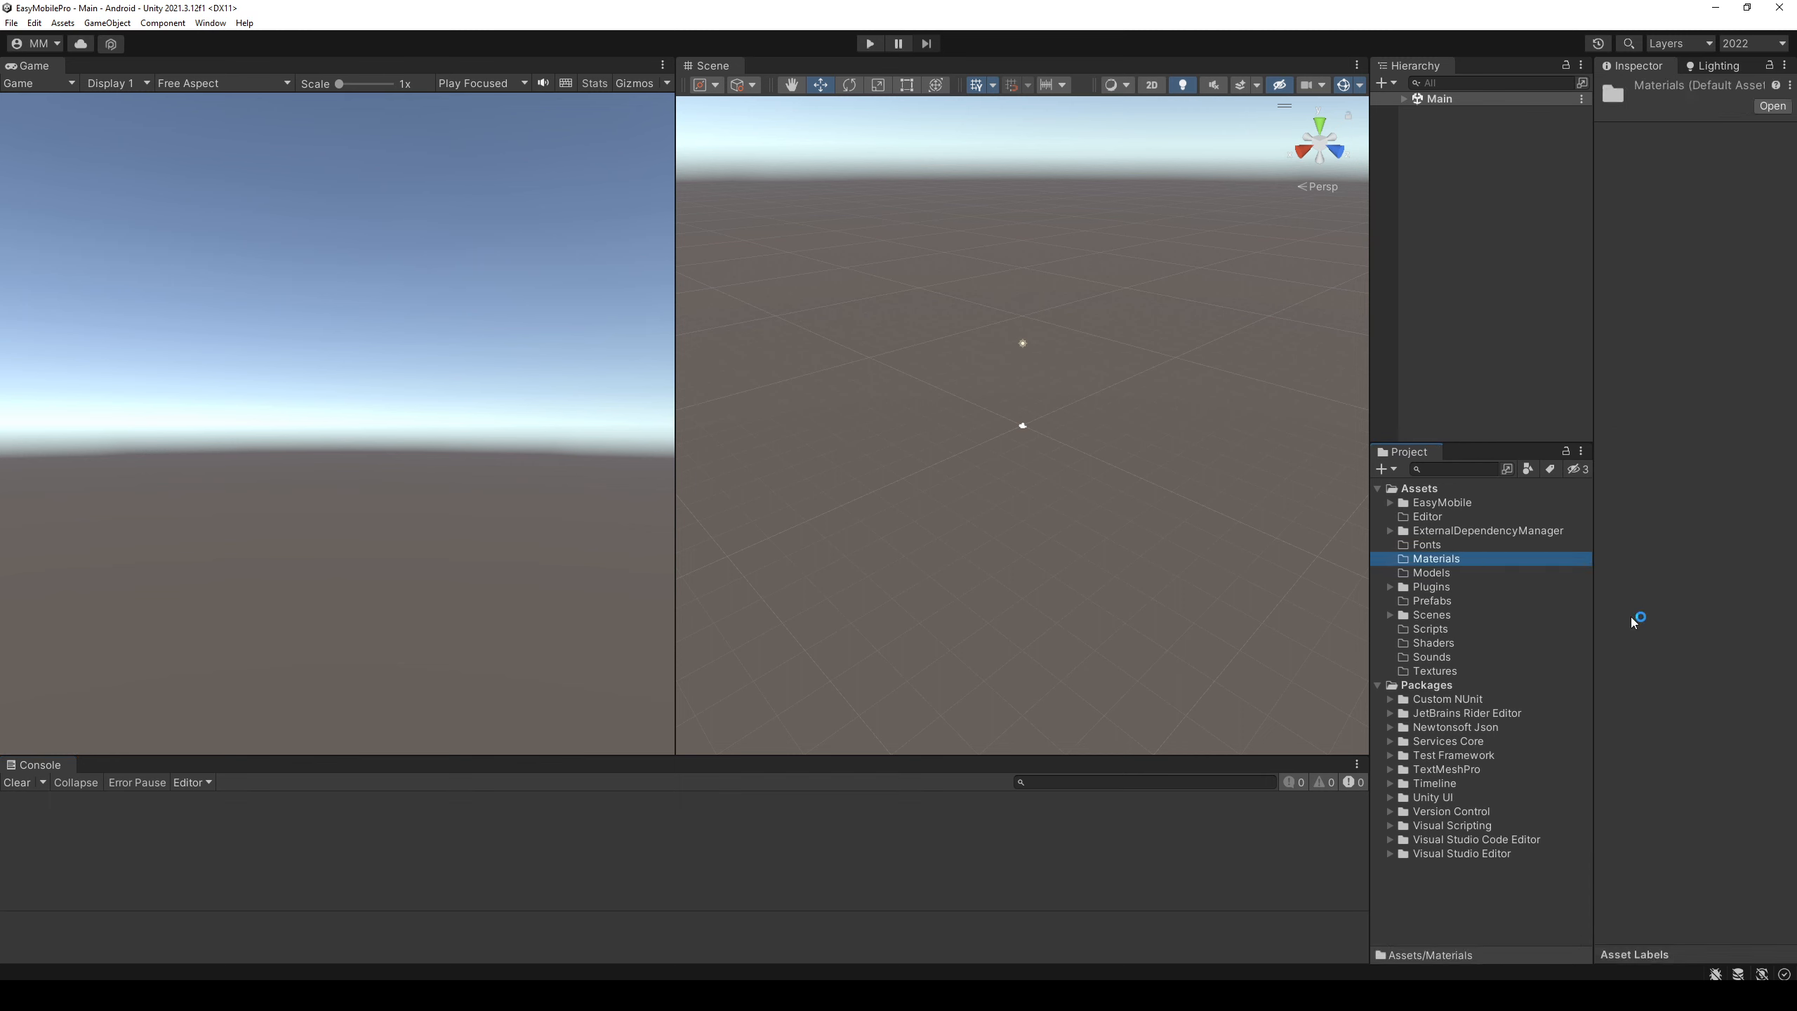
key(Down)
key(Down)
key(Right)
key(Right)
key(Right)
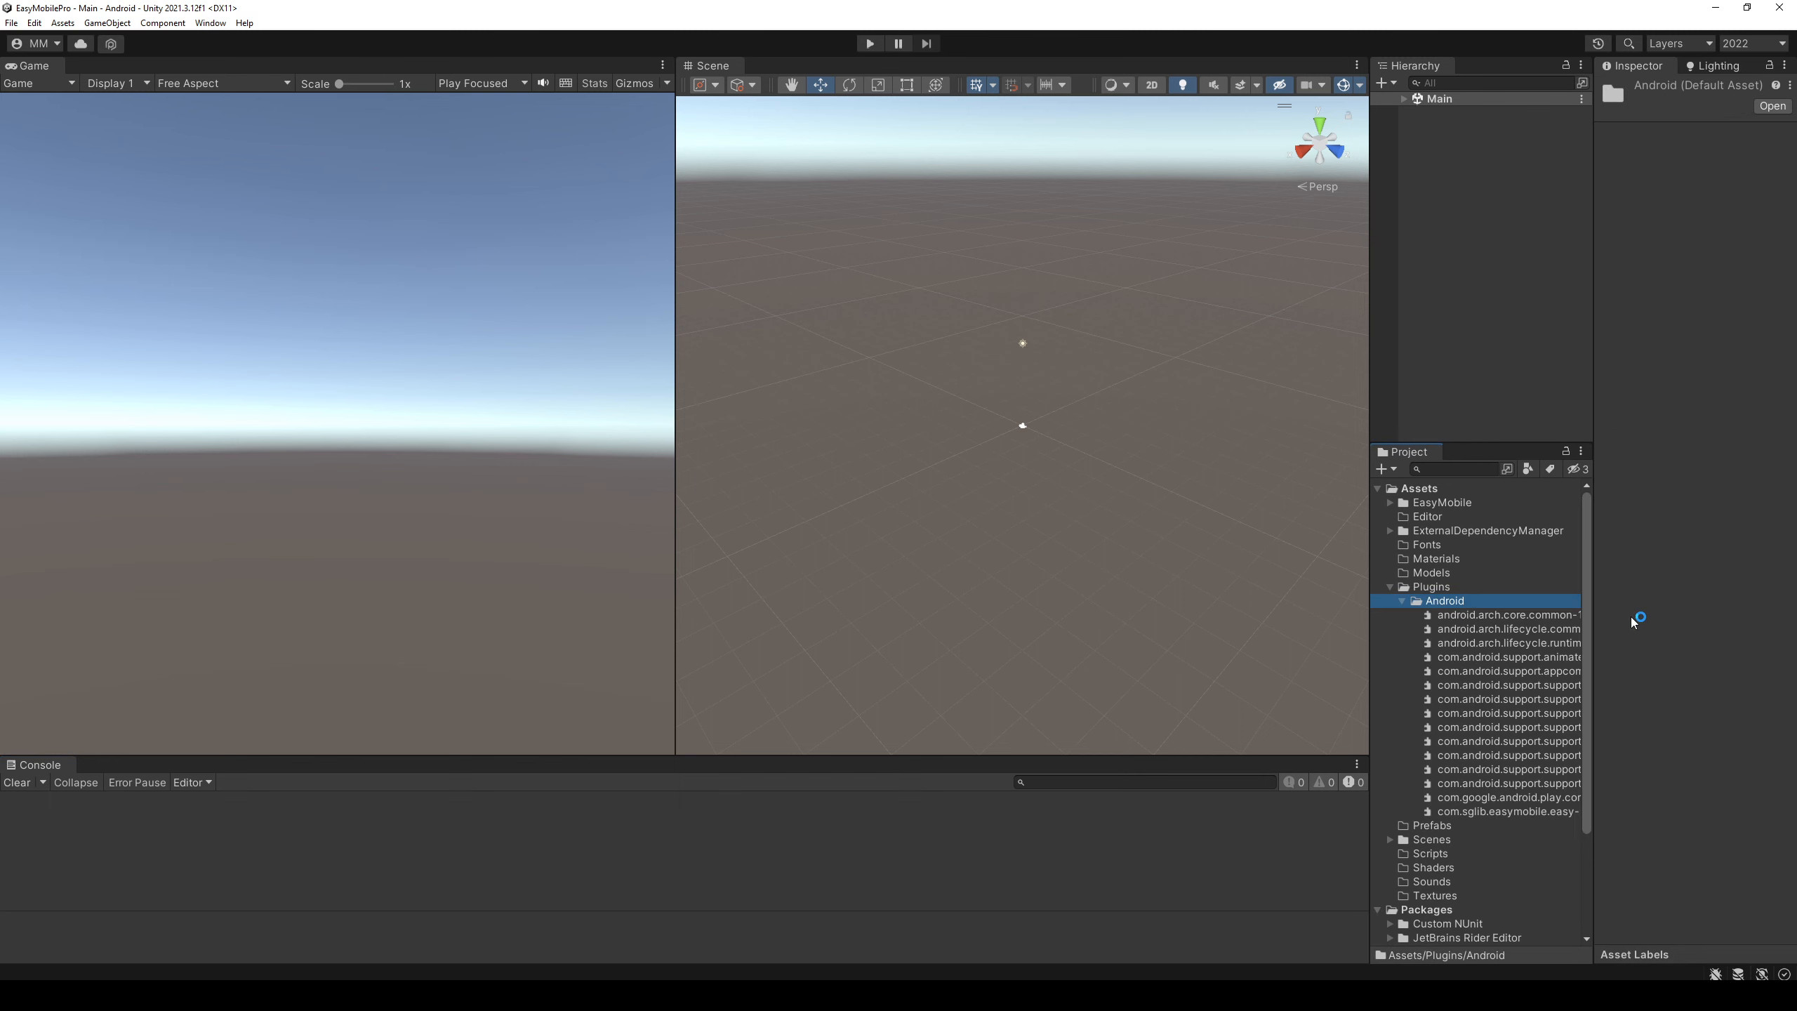
key(Left)
key(Left)
key(Up)
key(Up)
key(Up)
key(Up)
key(Up)
key(Up)
key(Up)
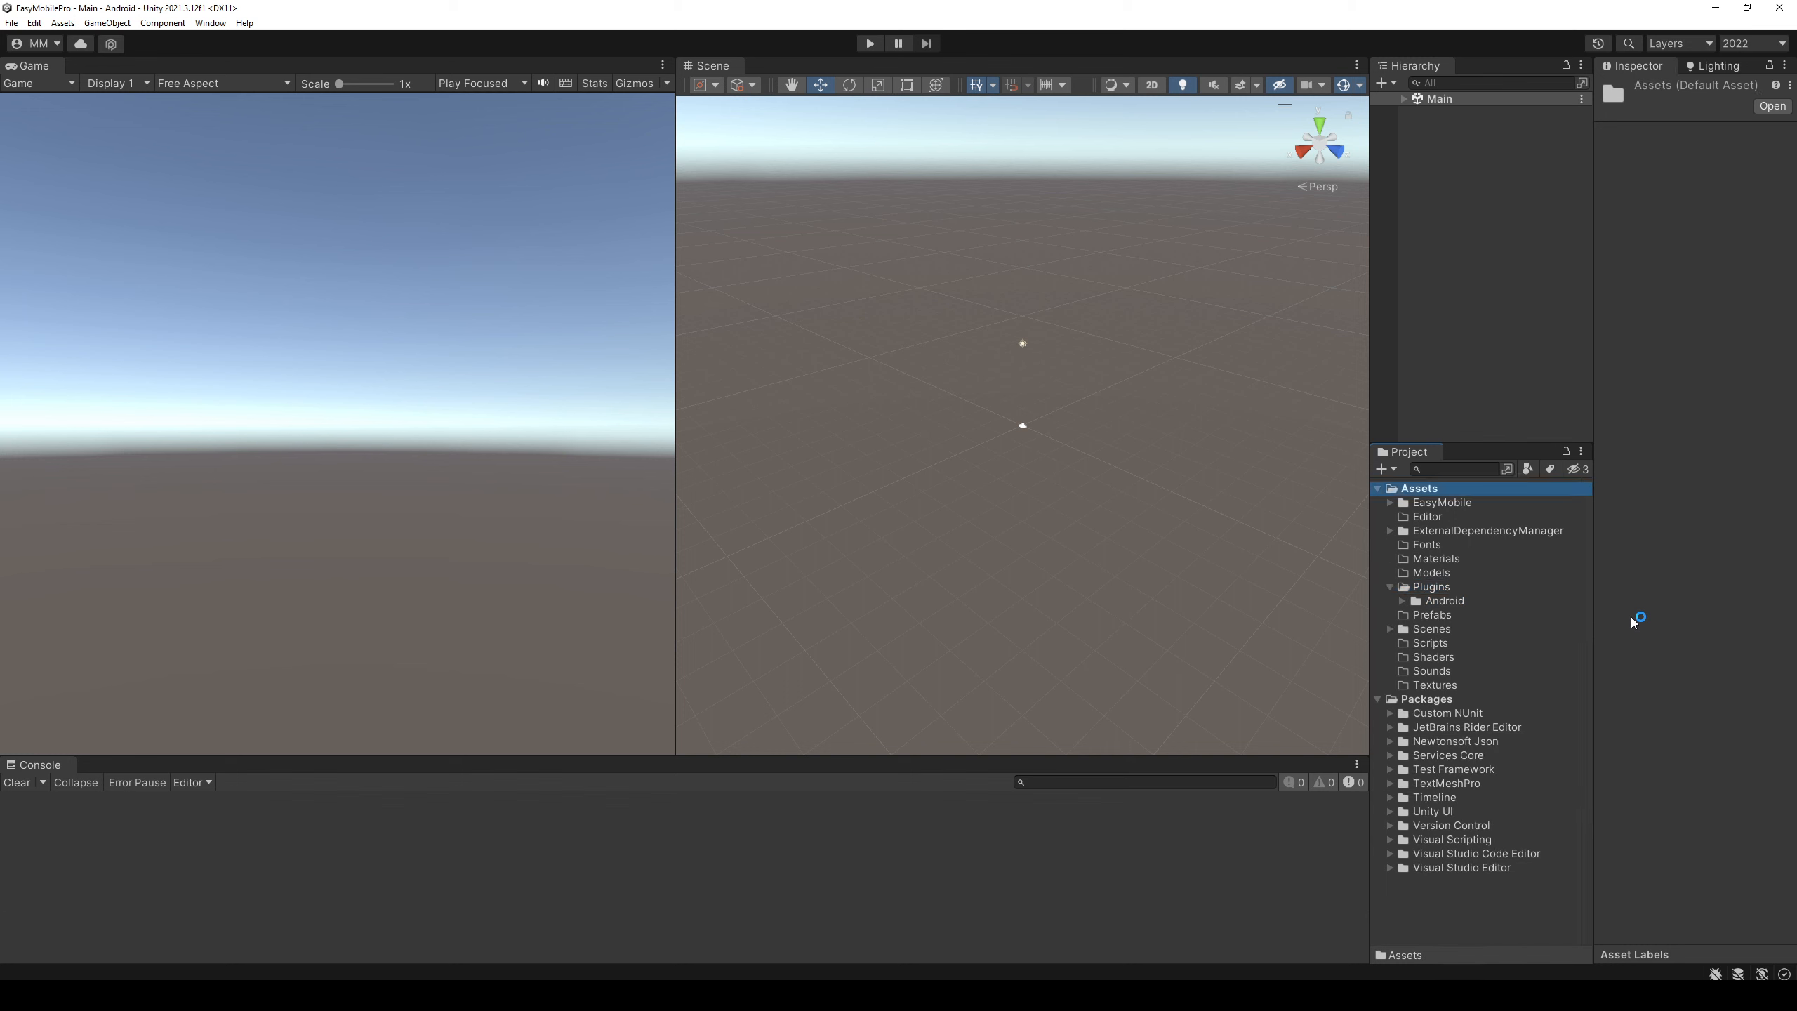
- Open the DemoHome scene from the EasyMobile/Demo/Scenes folder
key(Down)
key(Right)
key(Down)
key(Right)
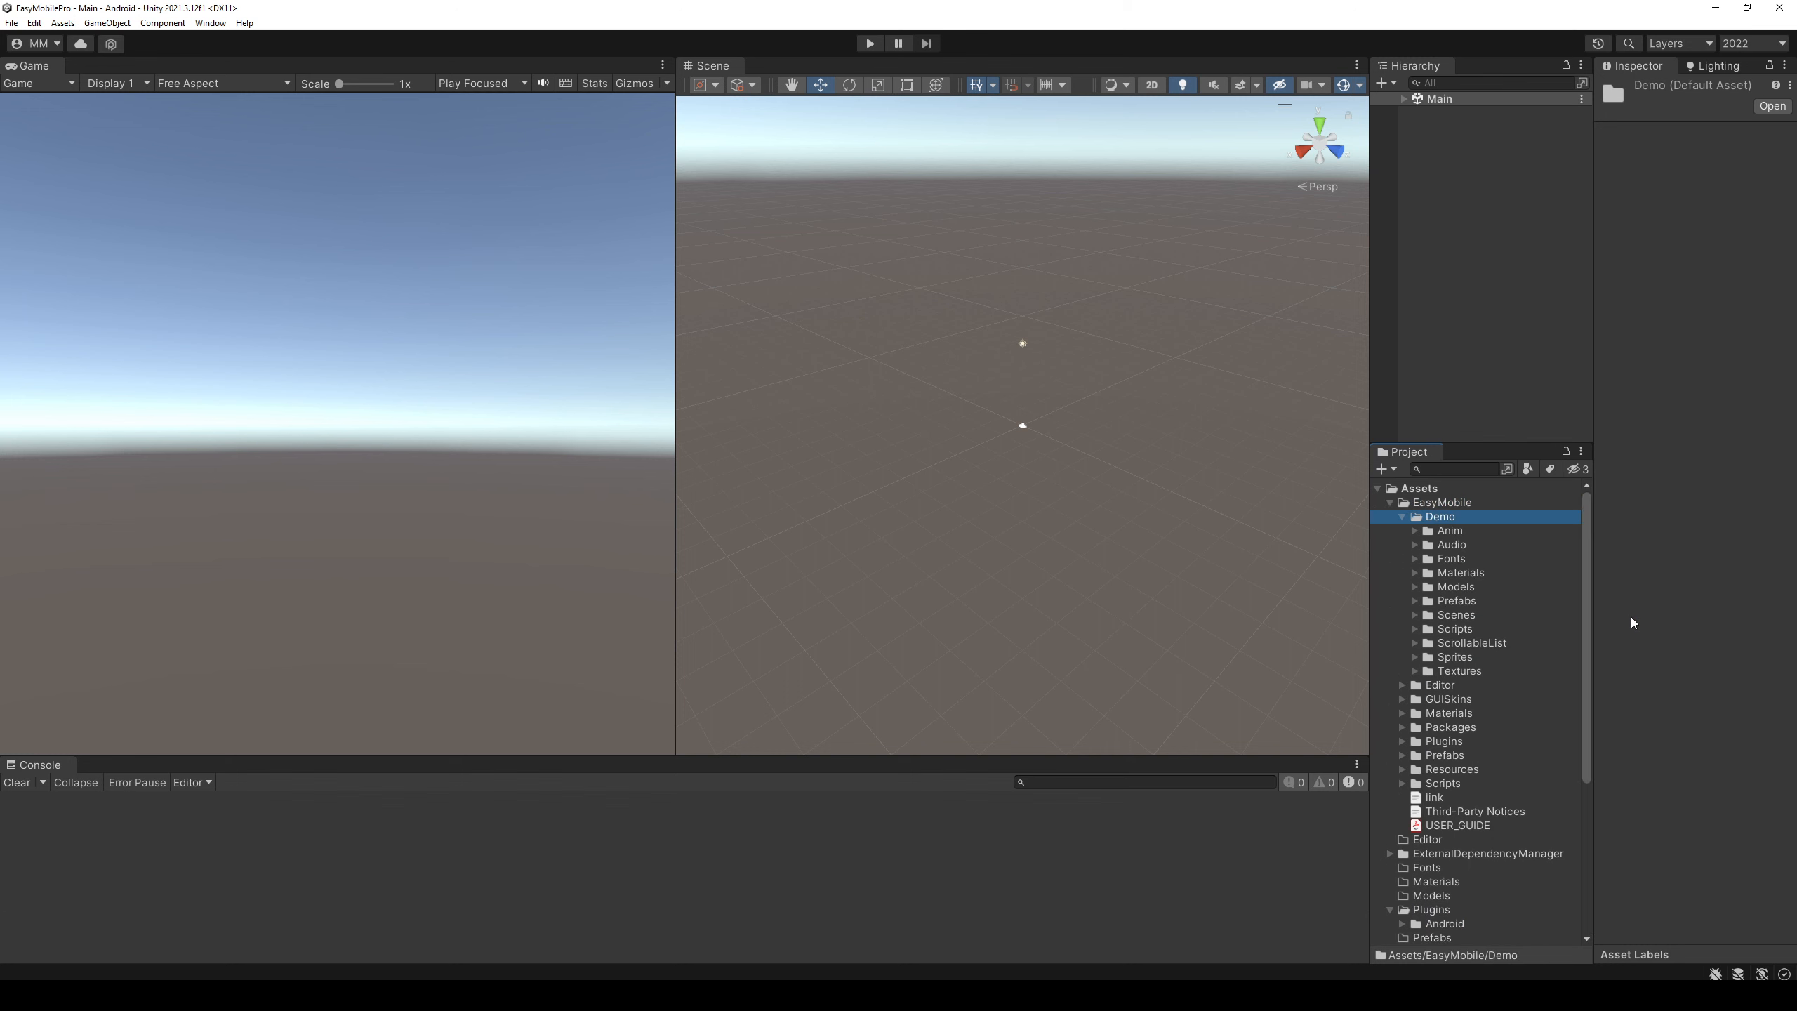
key(Down)
key(Down)
key(Down)
key(Down)
key(Down)
key(Down)
key(Down)
key(Right)
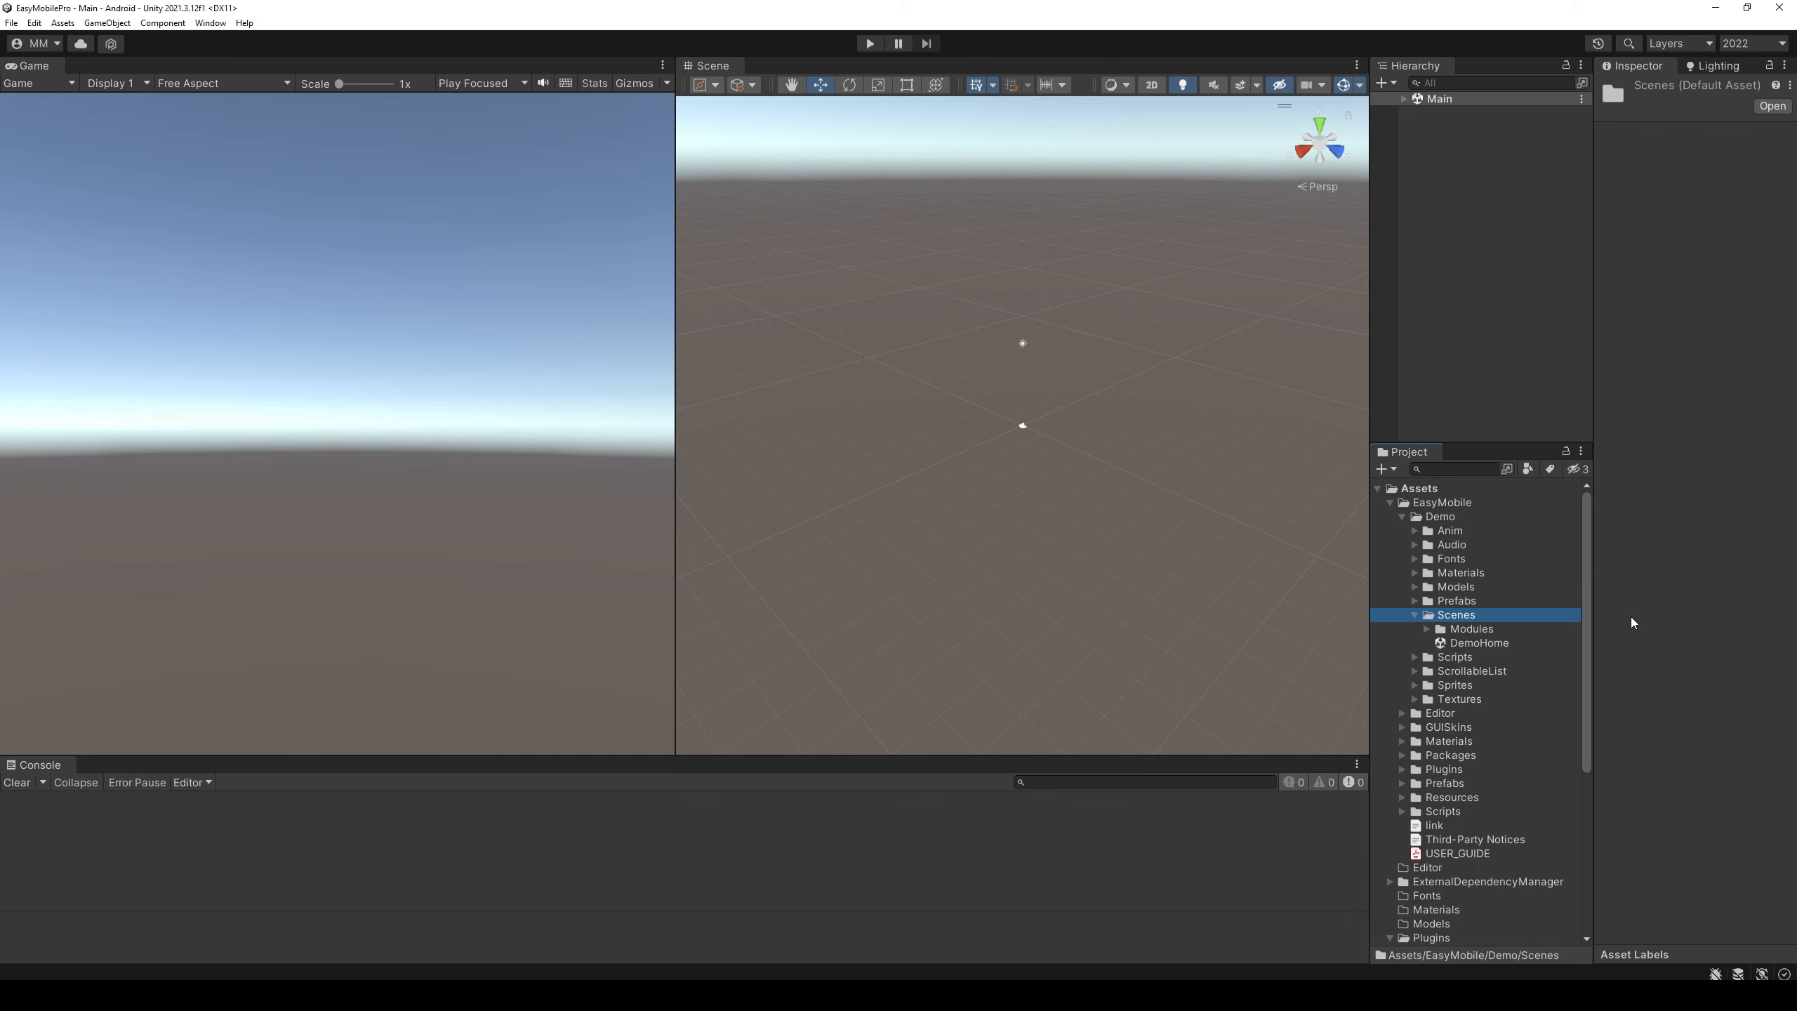
key(Down)
key(Down)
key(Return)
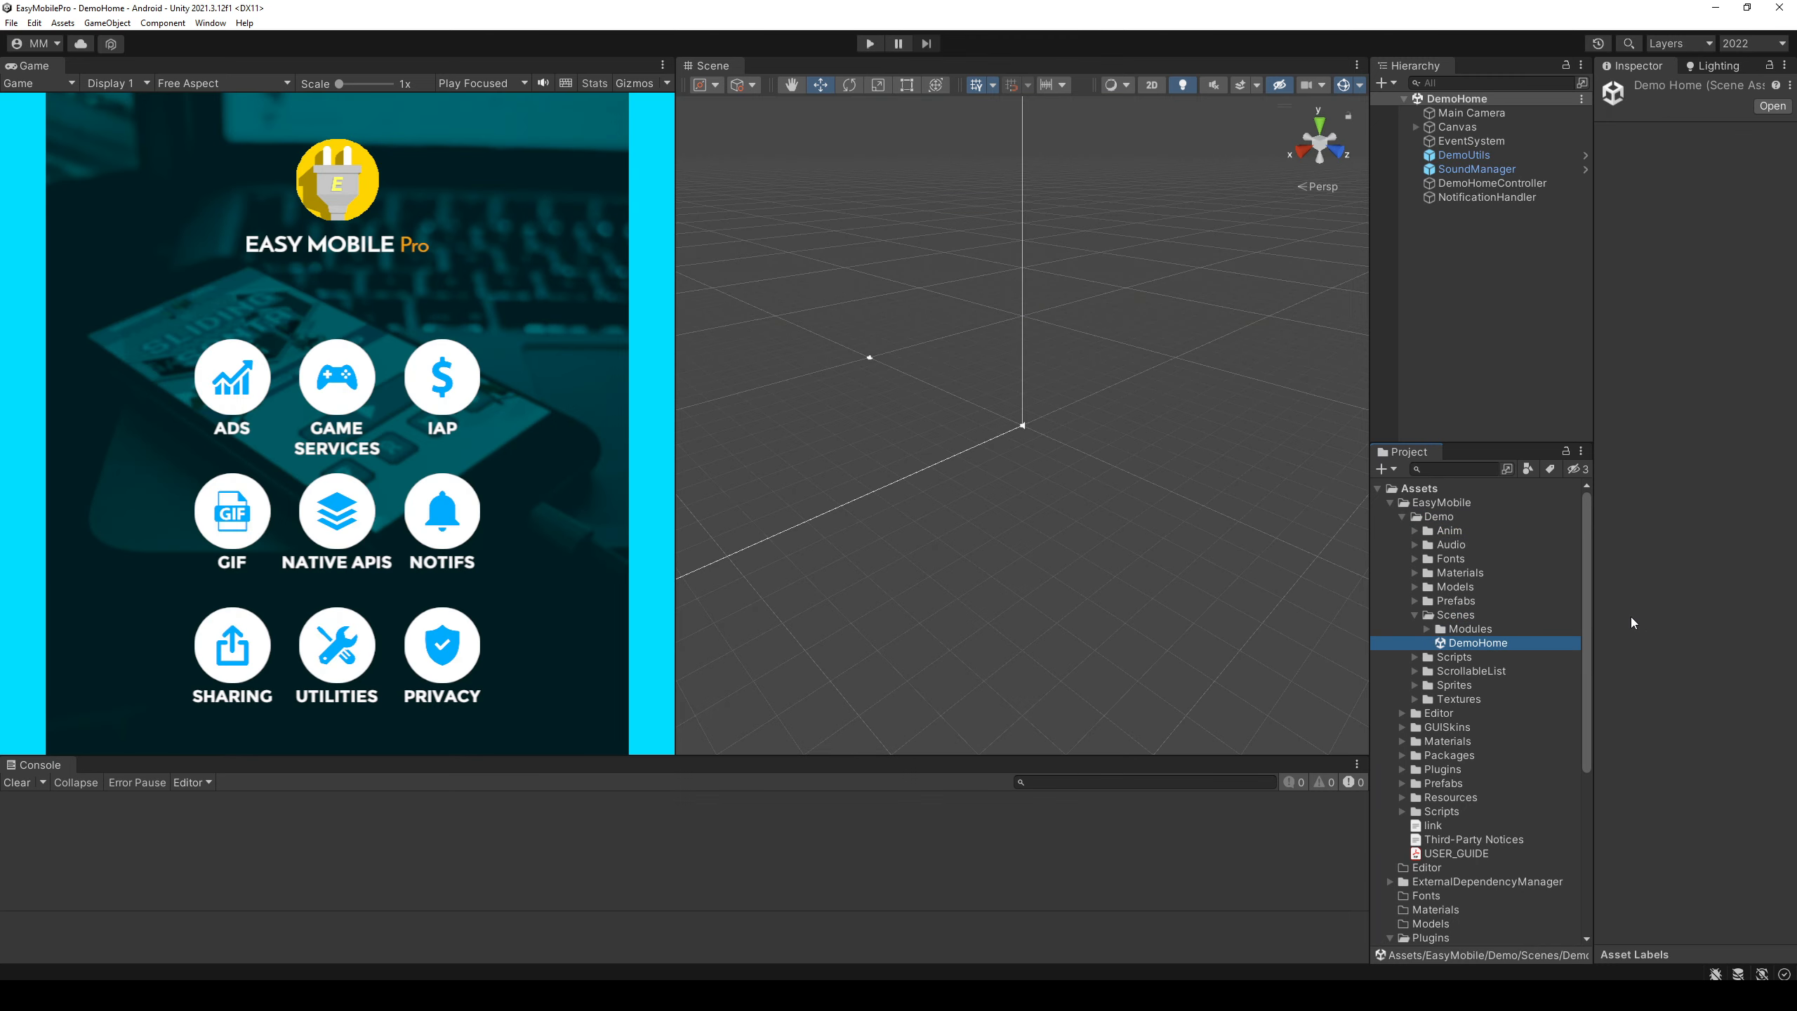
- Test-run the DemoHome scene, stop it, and inspect the Google.IOSResolver.dll error in the Console
click(869, 43)
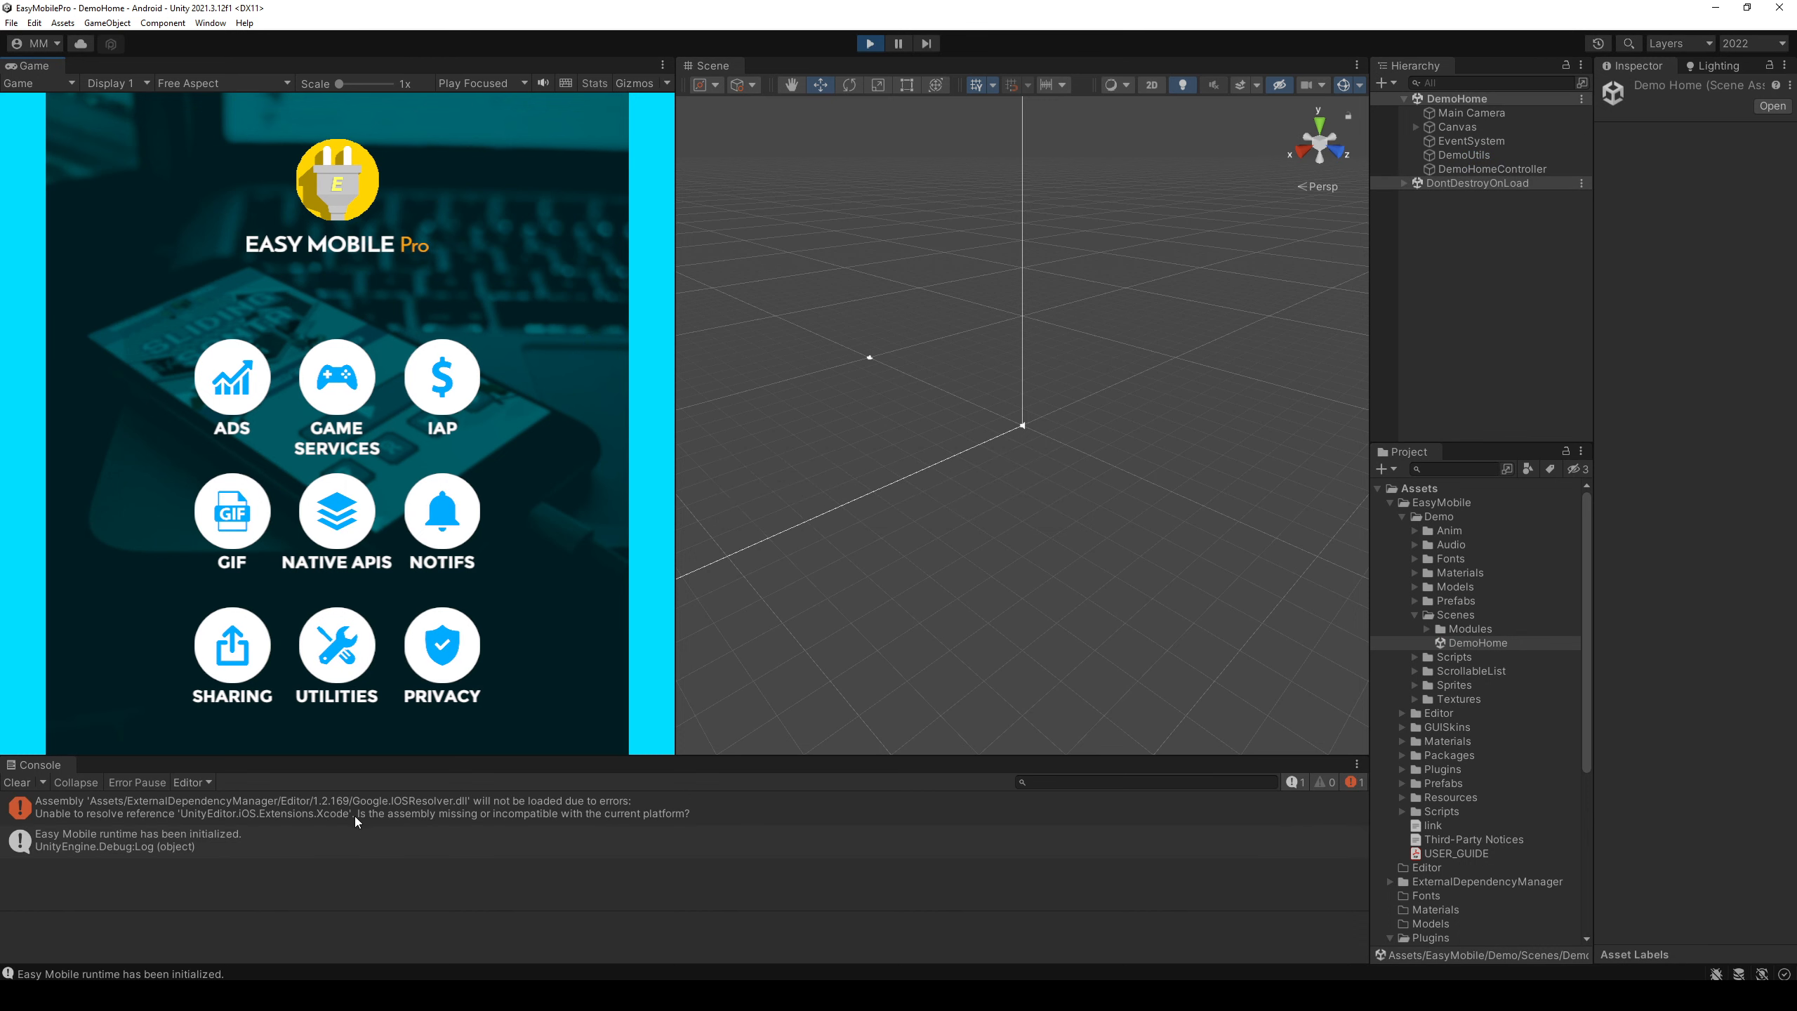
click(869, 44)
click(379, 812)
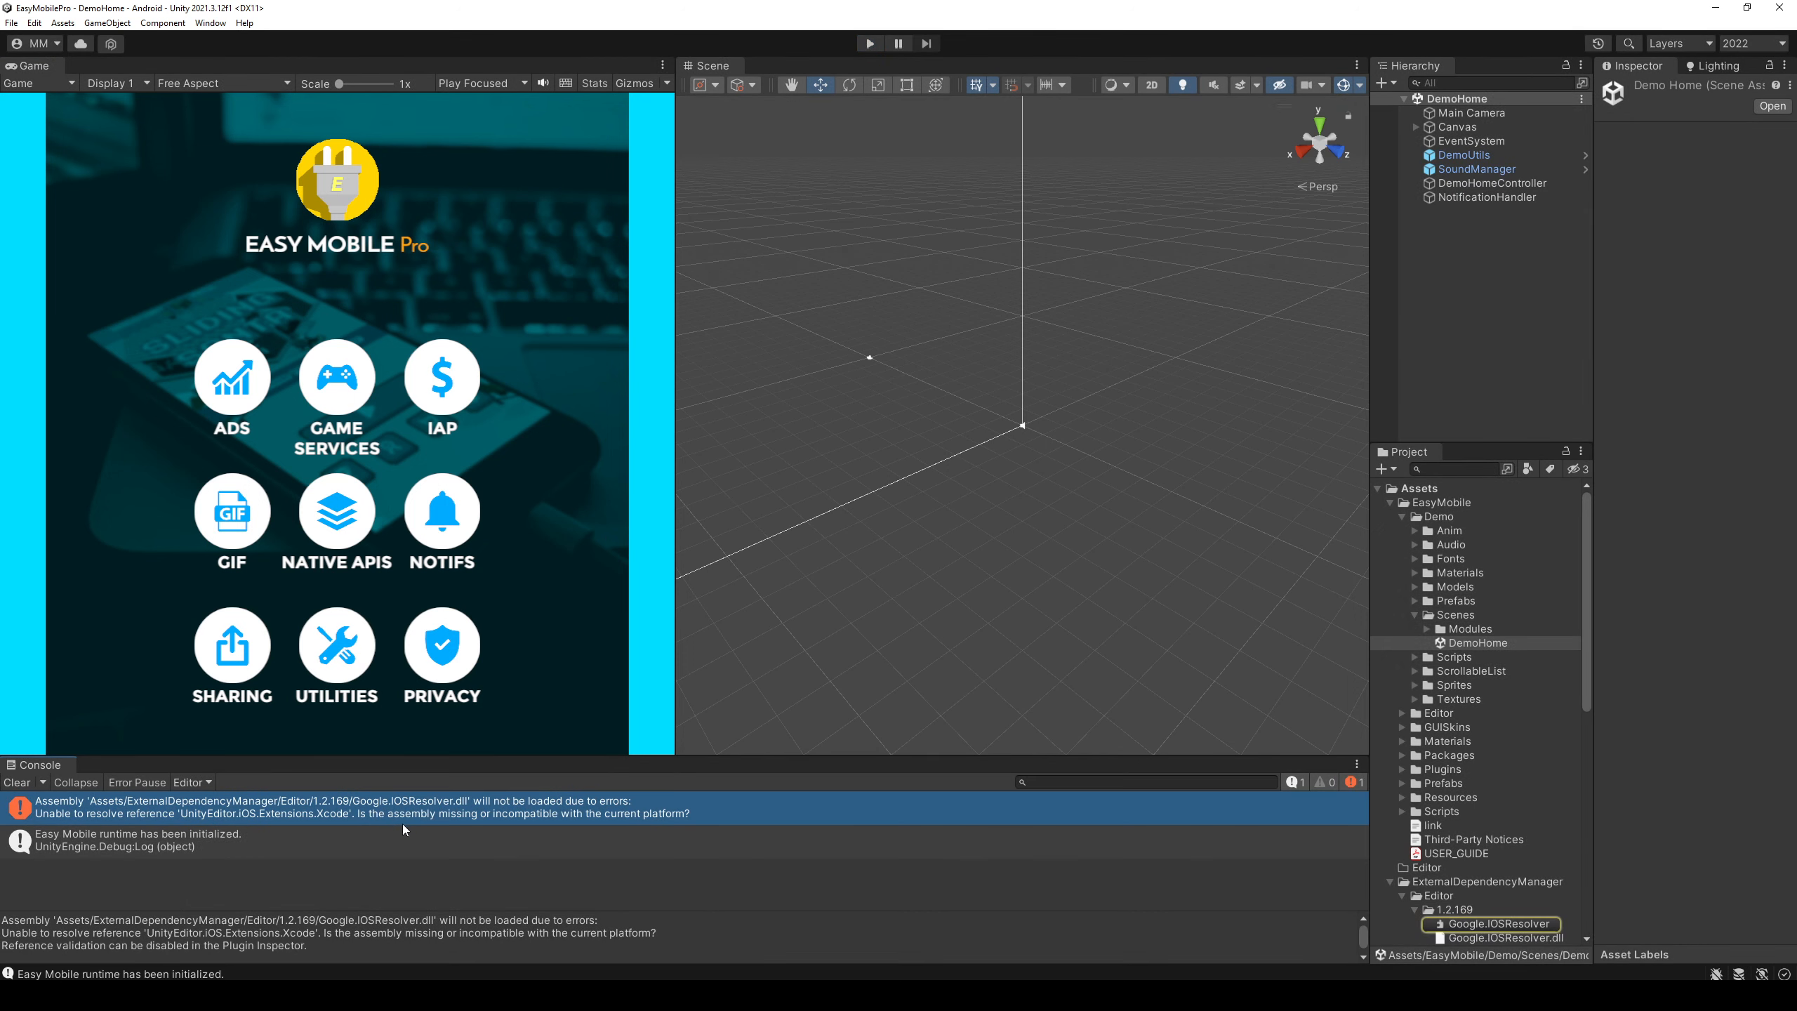
- Reopen the Package Manager and search My Assets for "google"
click(214, 24)
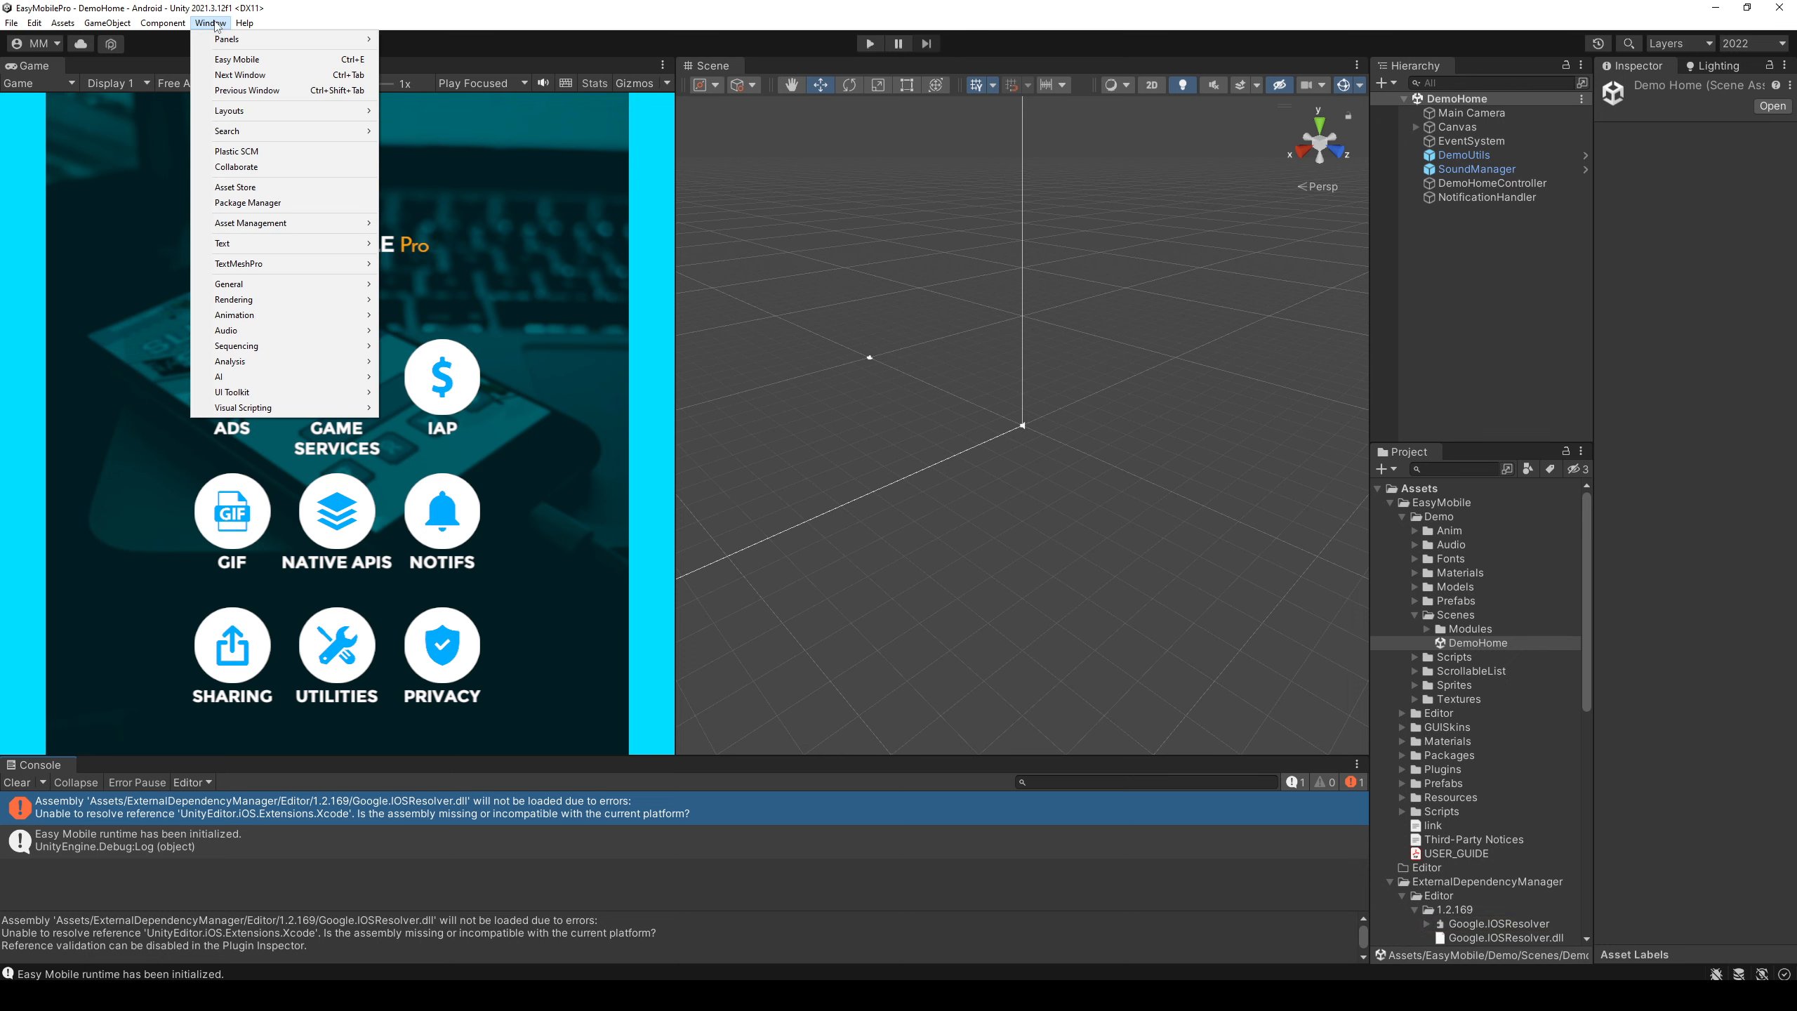
click(286, 202)
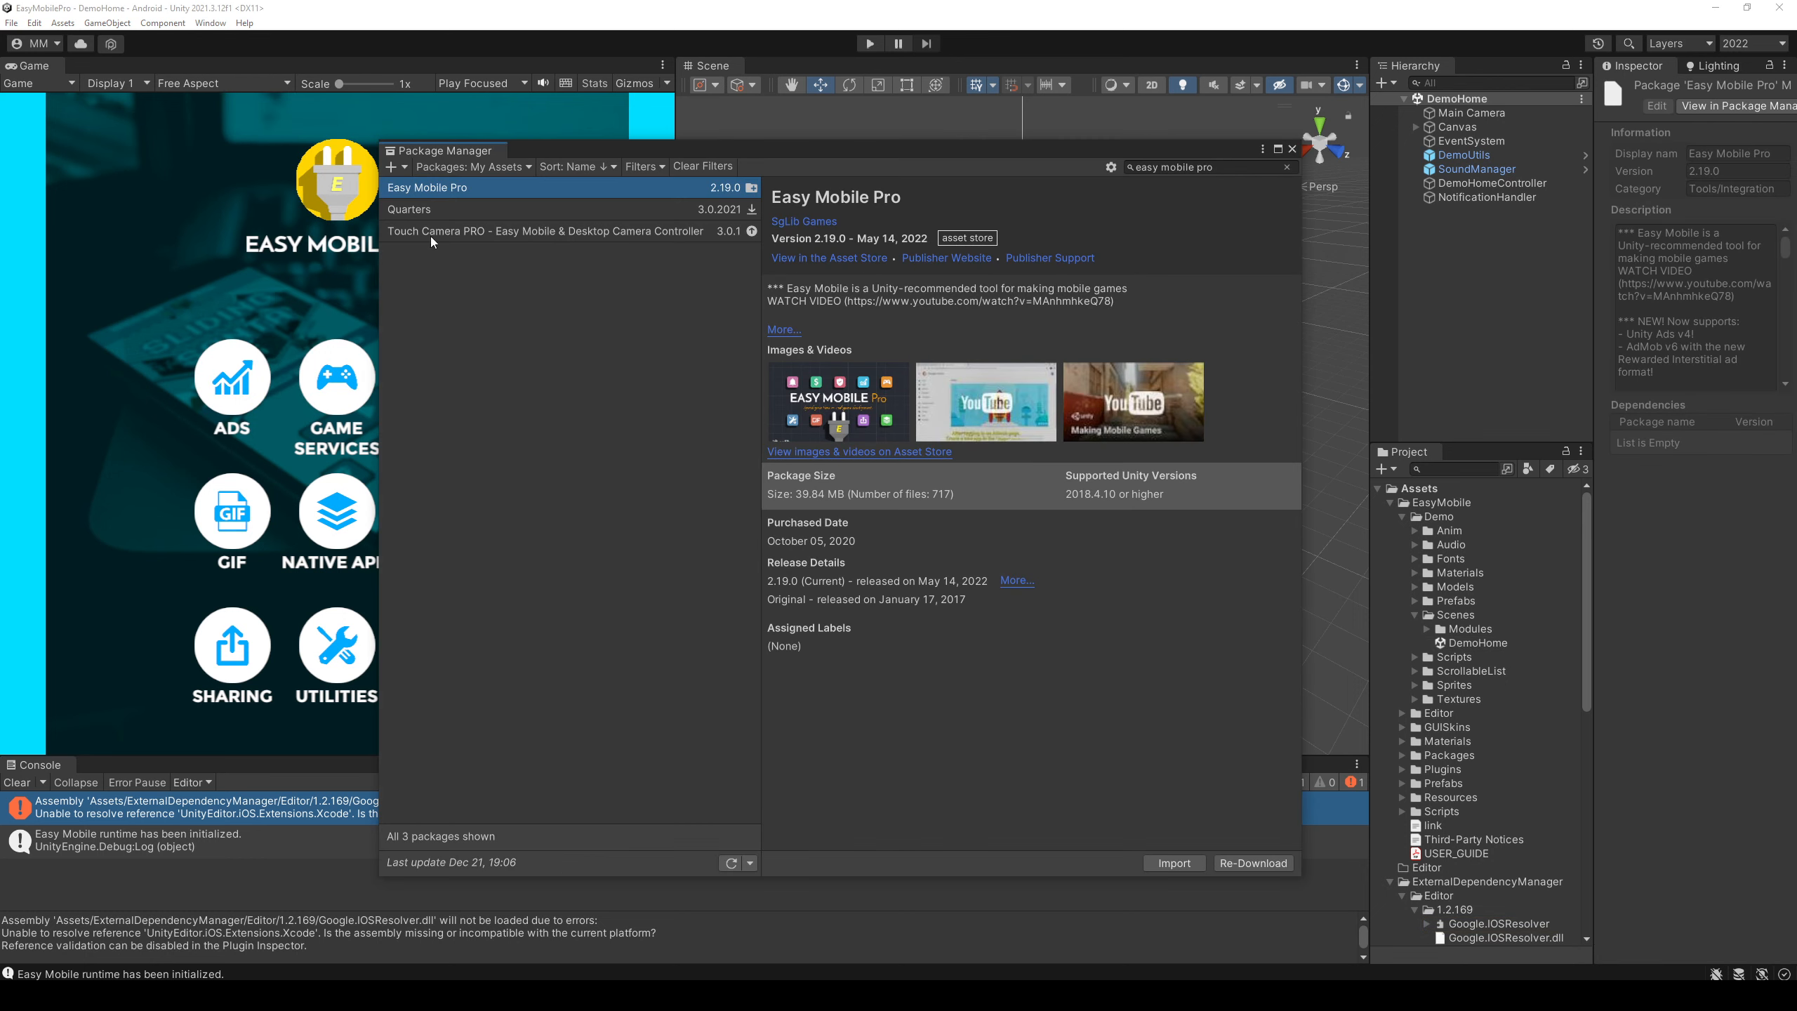
click(1222, 168)
text(google)
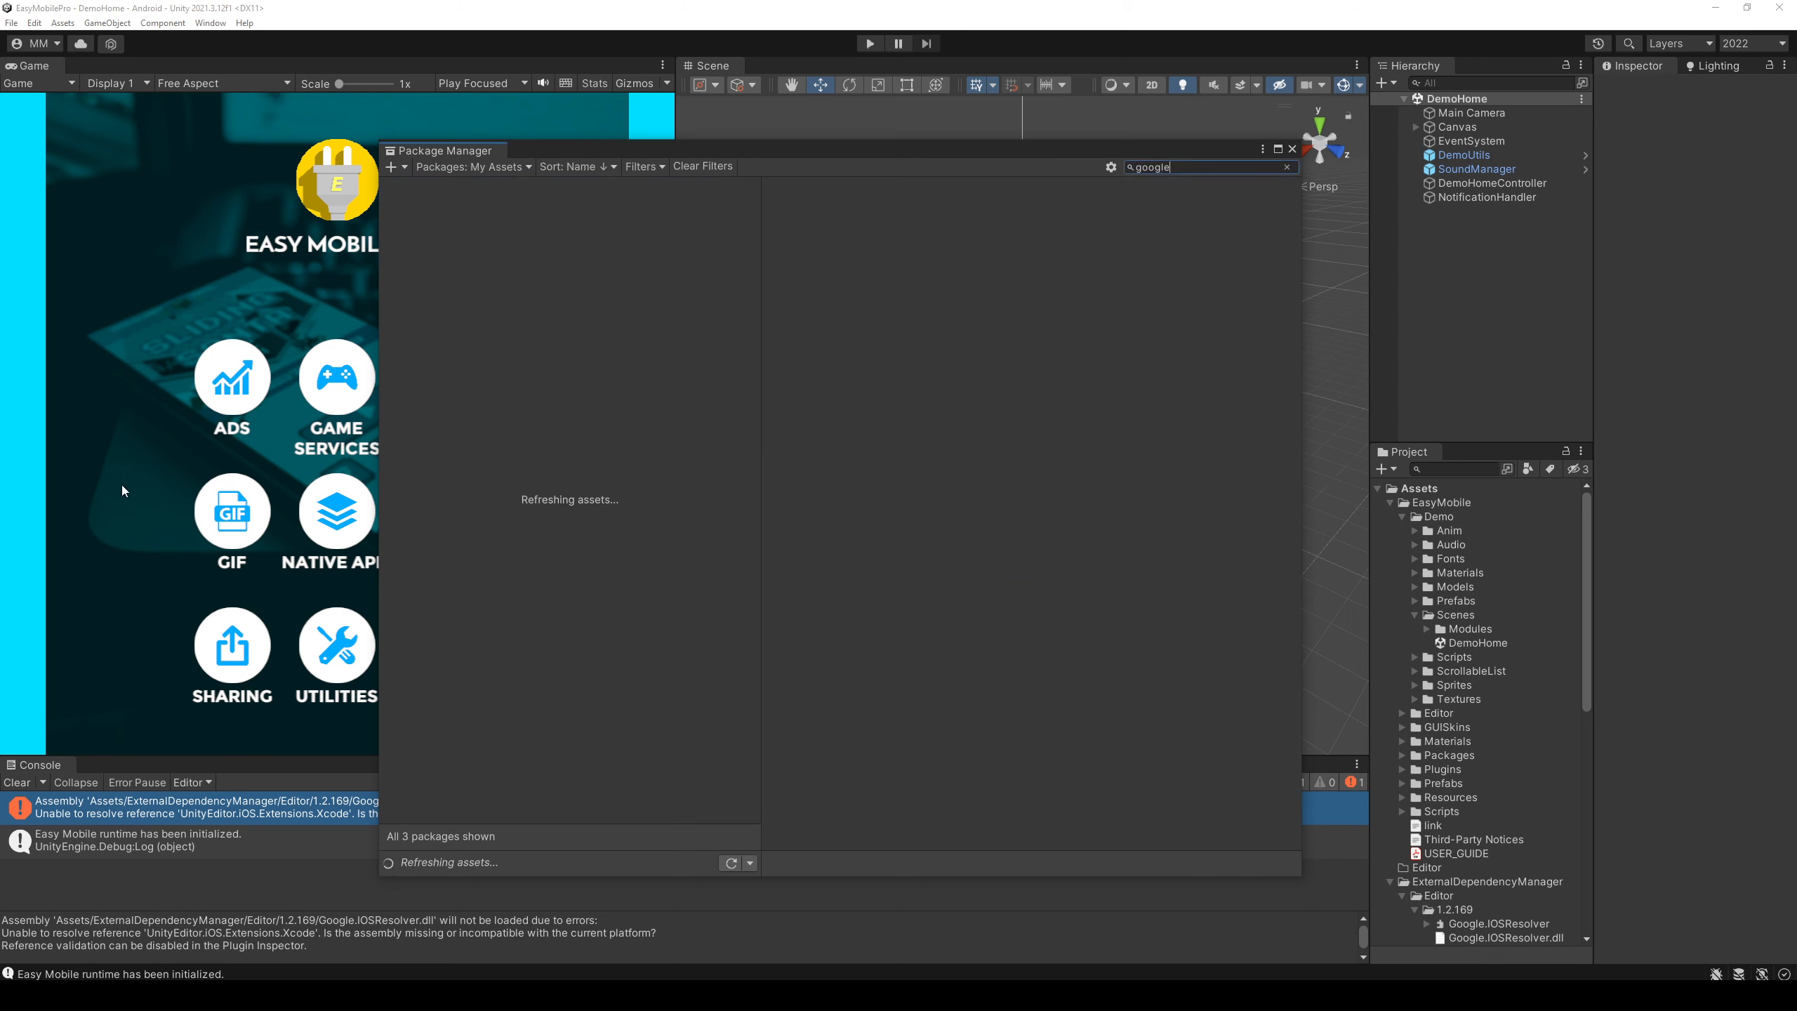
- Search the Unity Registry packages for "goo", clear the search, and close the Package Manager
click(499, 172)
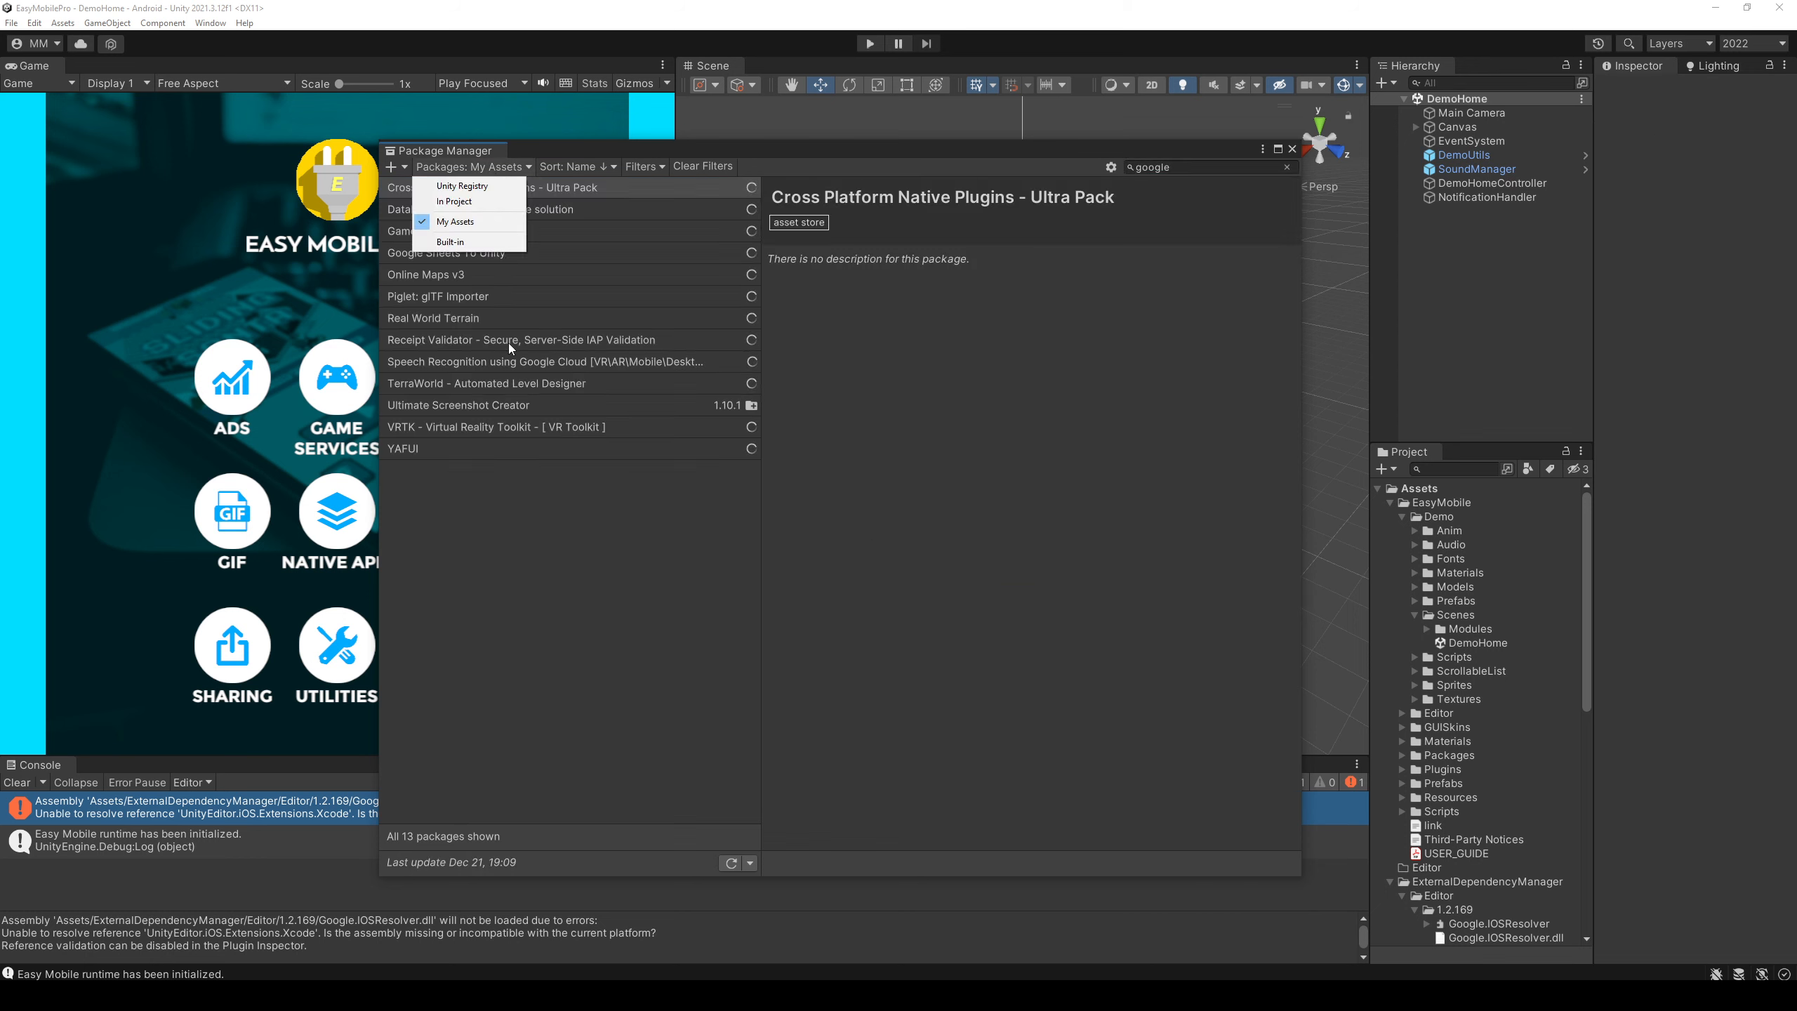
click(500, 531)
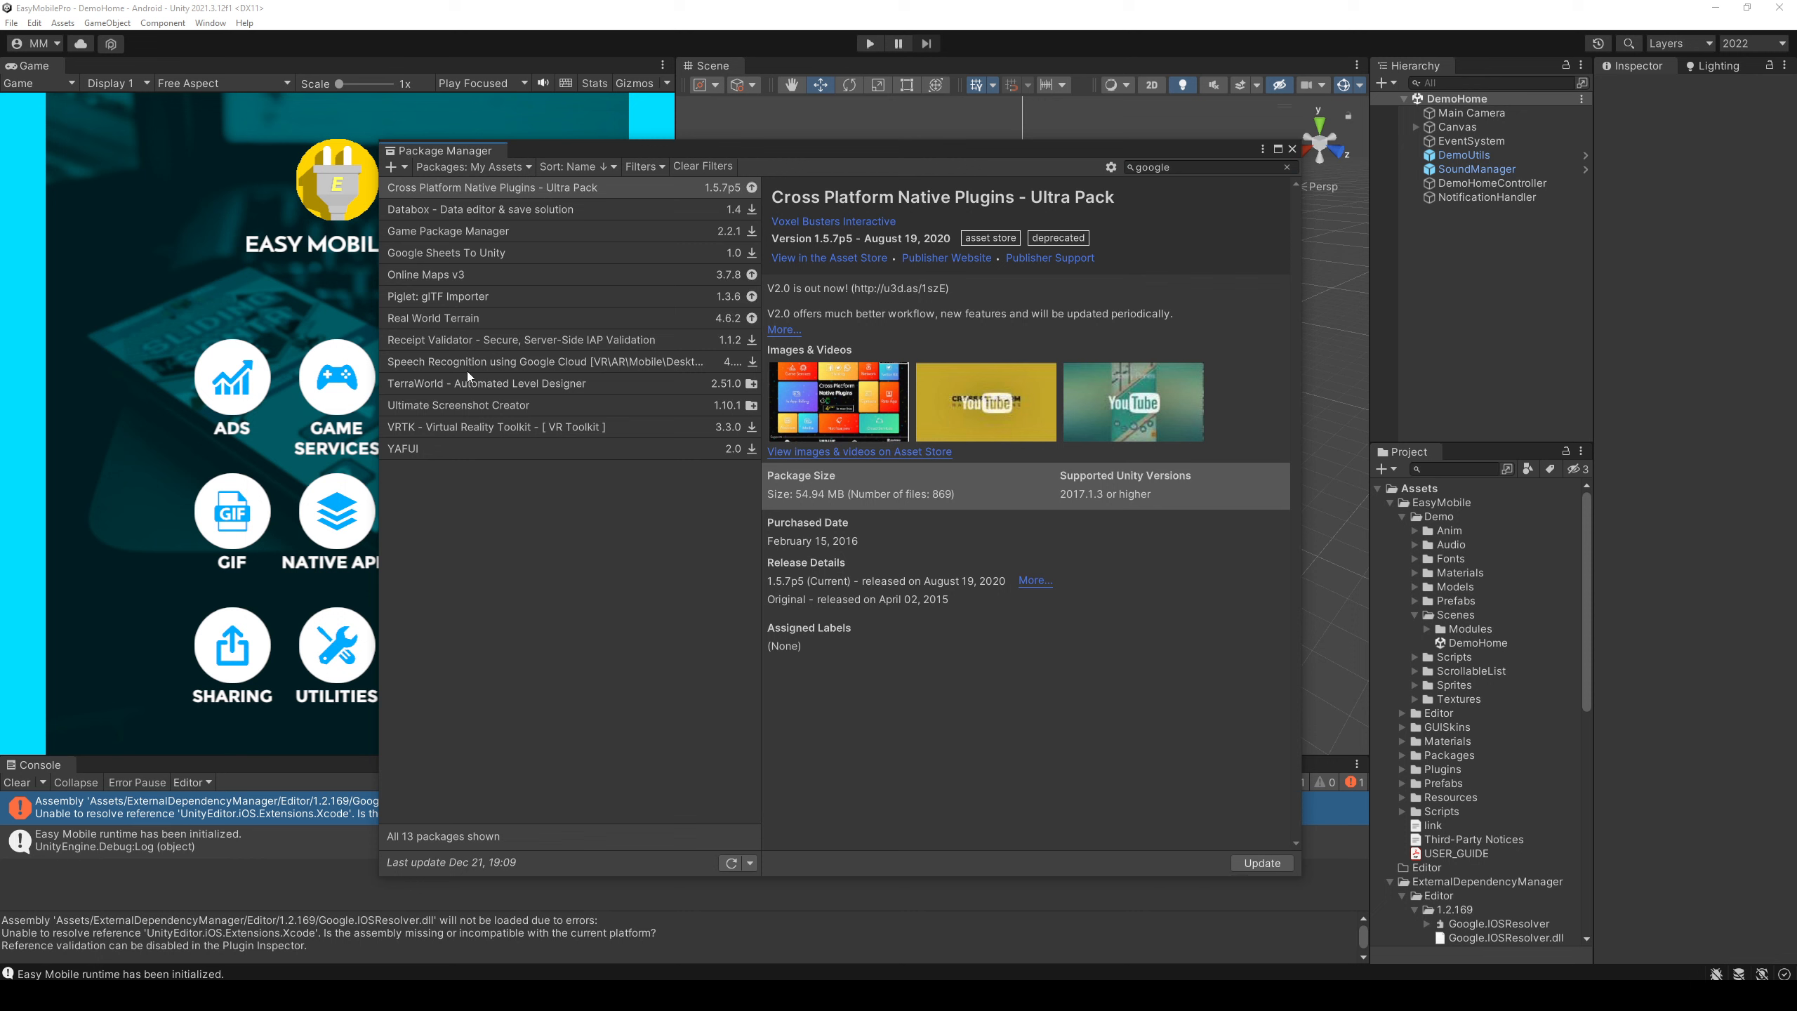
click(481, 167)
click(485, 189)
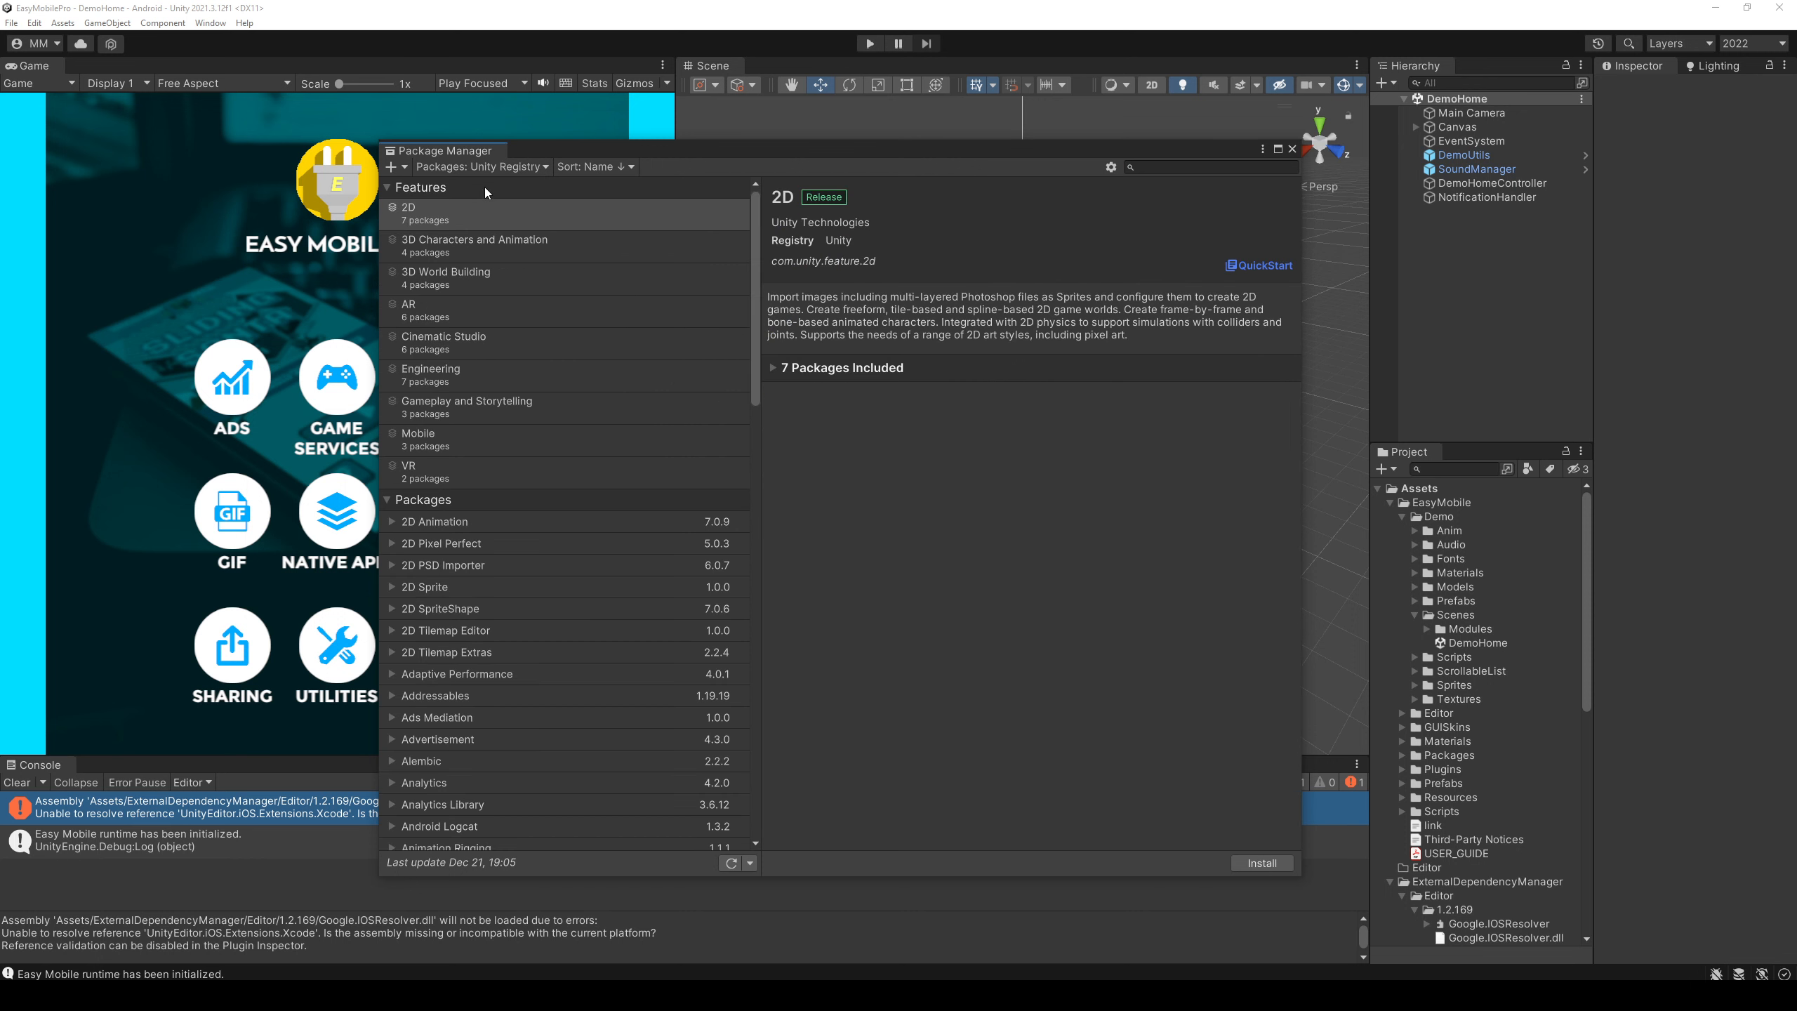
text(goo)
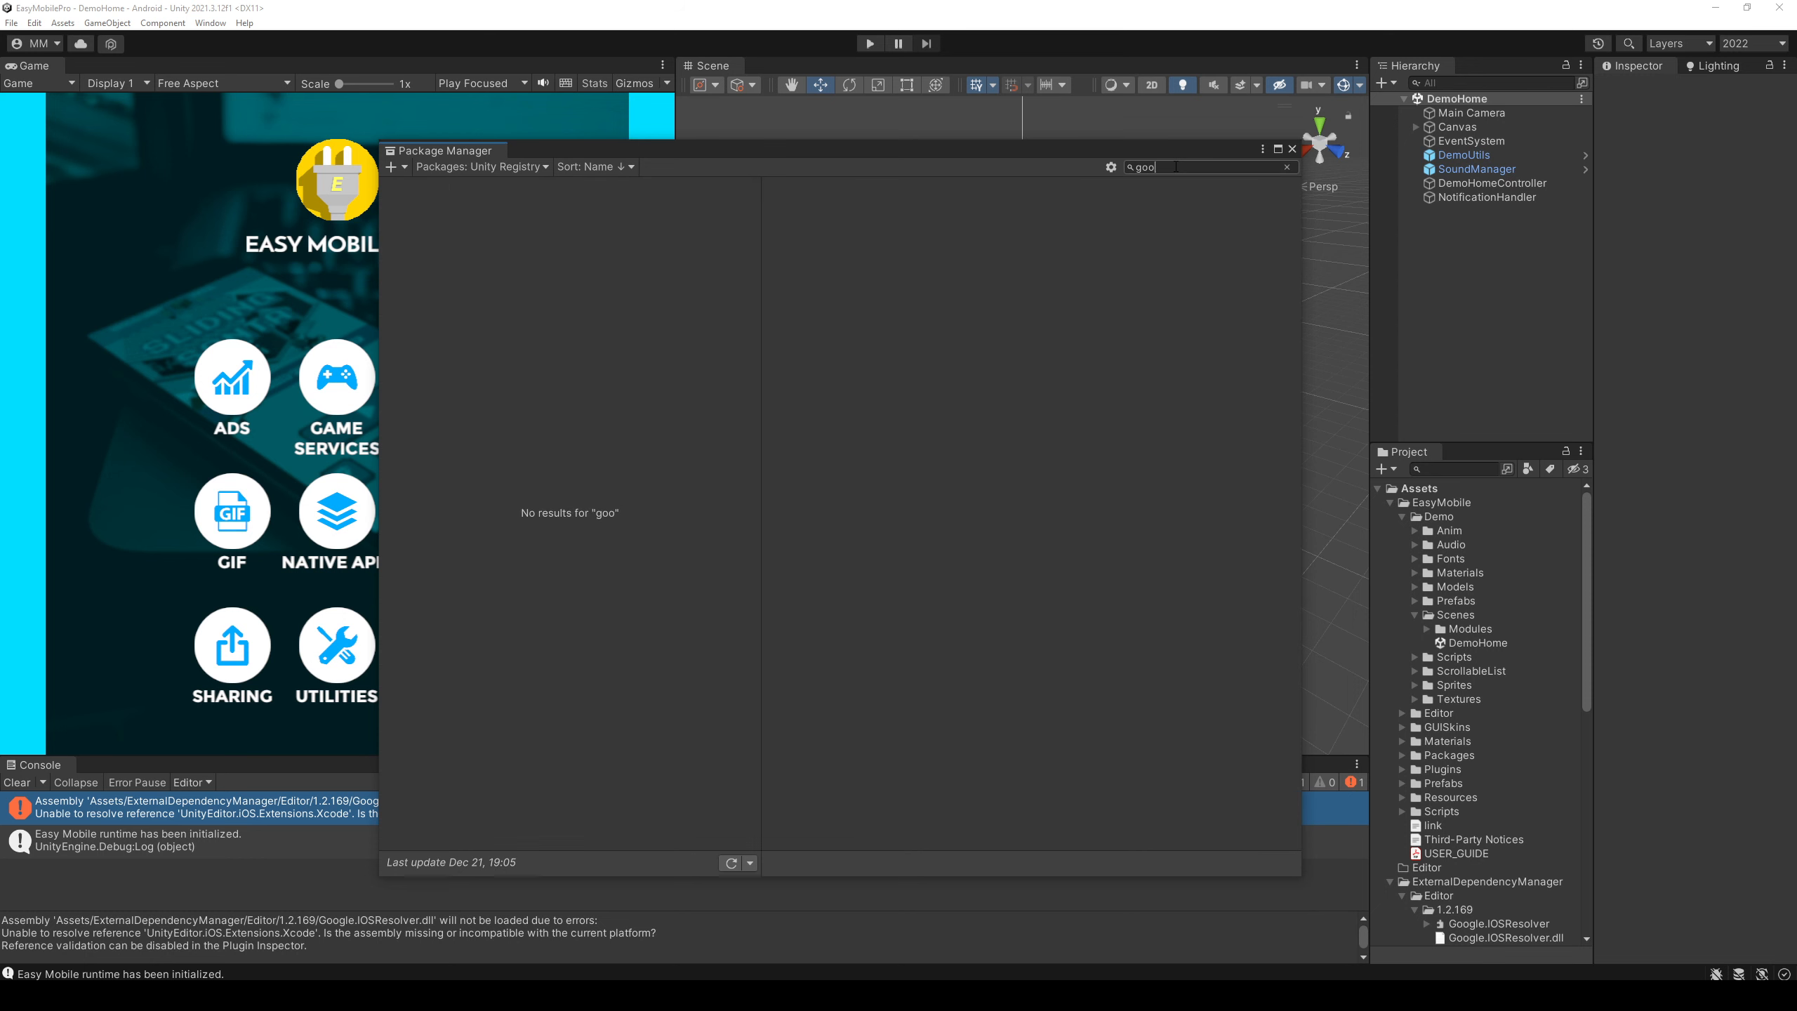
key(BackSpace)
key(BackSpace)
key(BackSpace)
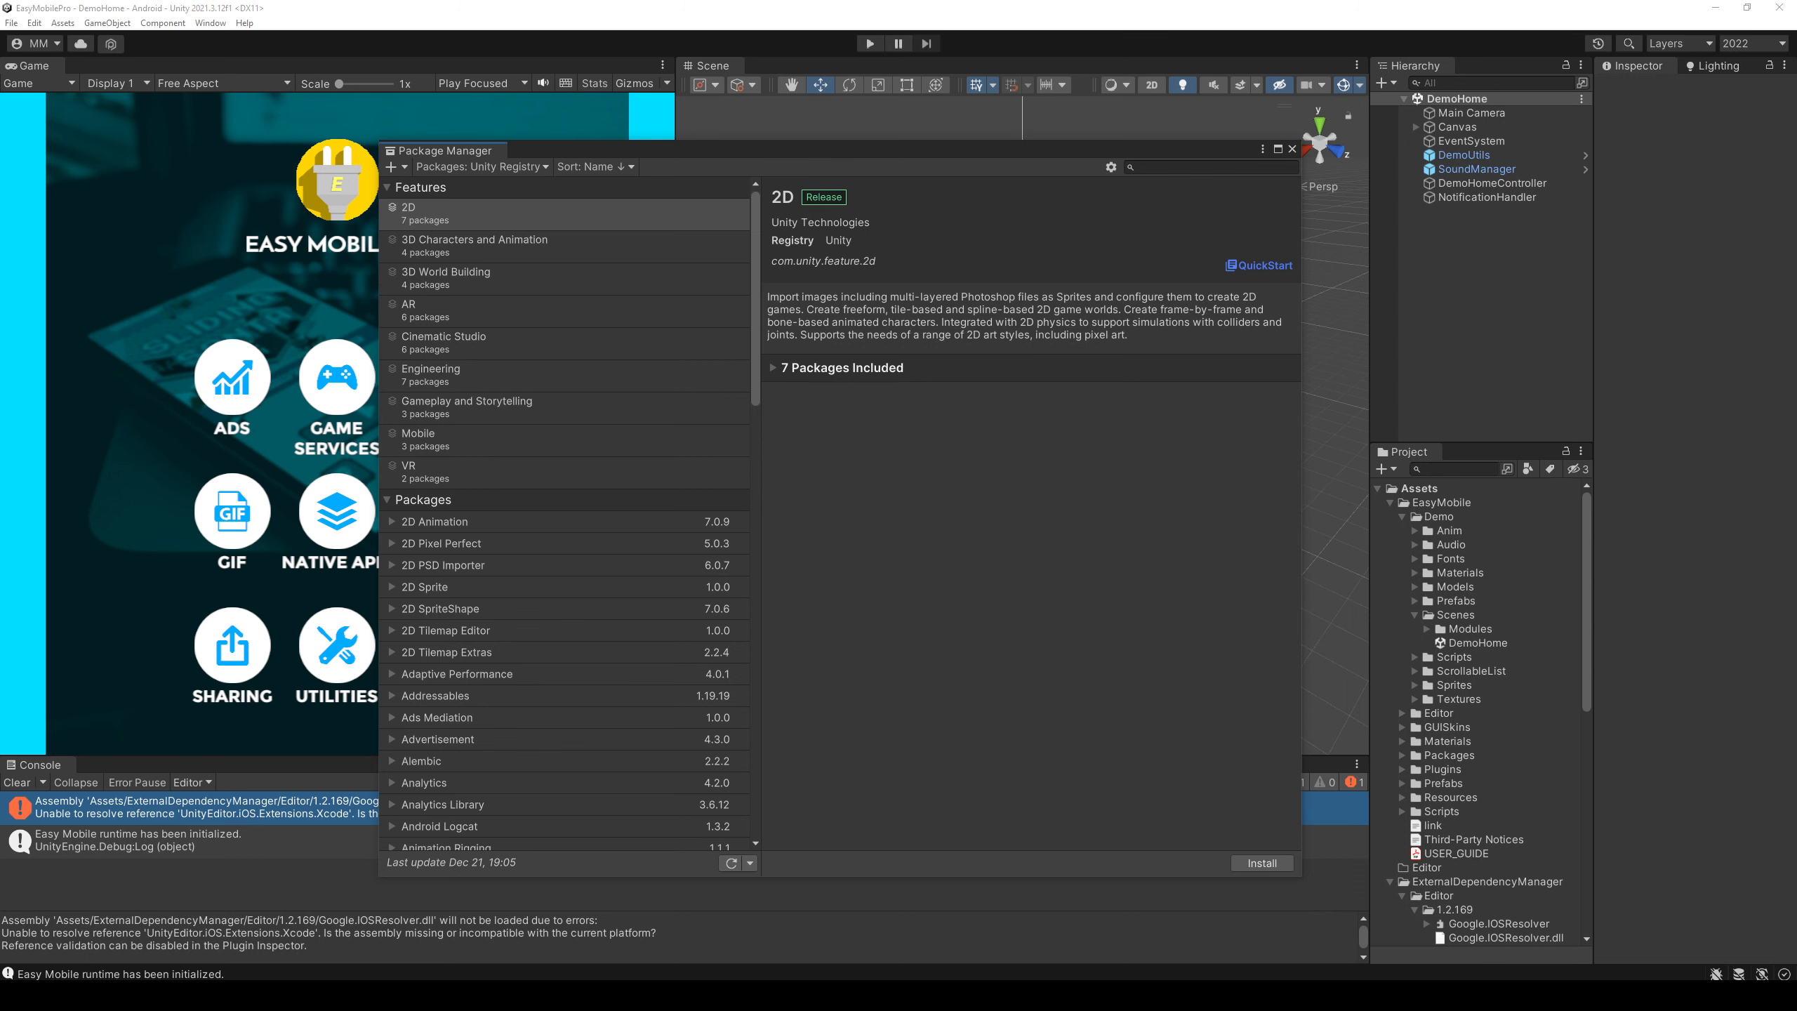
click(1291, 148)
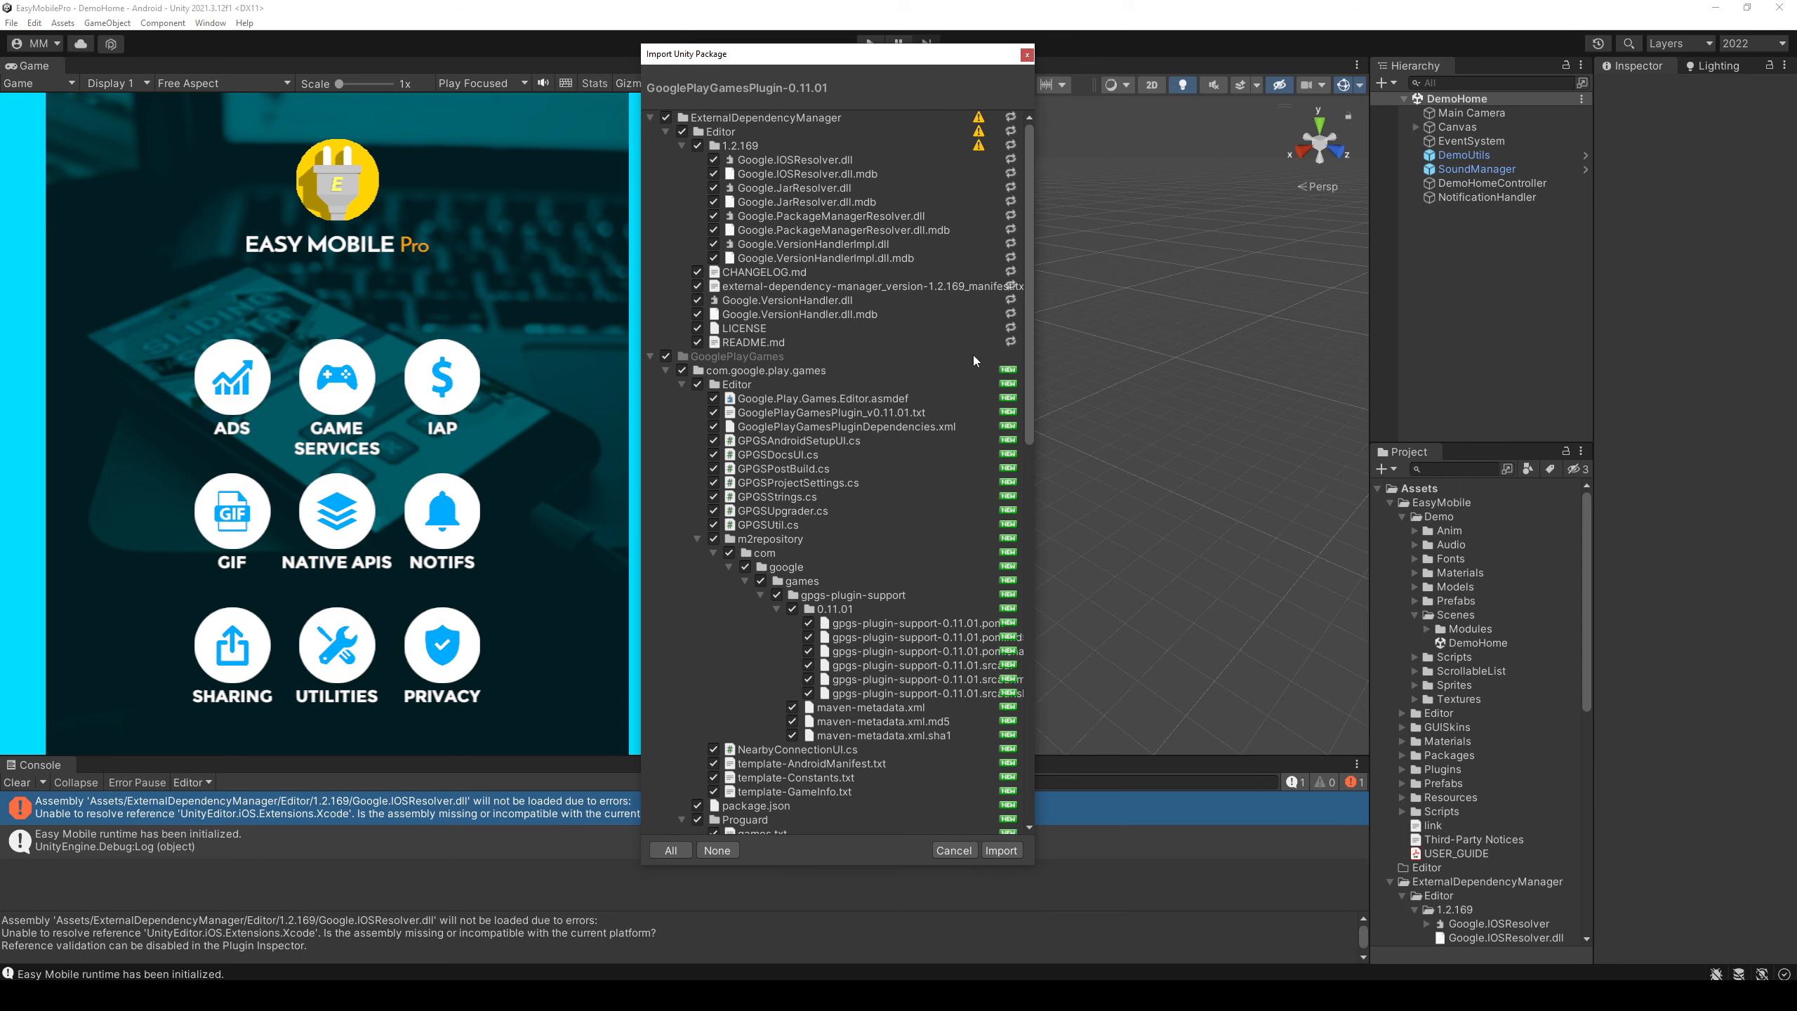
- Review the contents of the GooglePlayGamesPlugin-0.11.01 package and import all of its selected files
drag(1022, 304, 1025, 688)
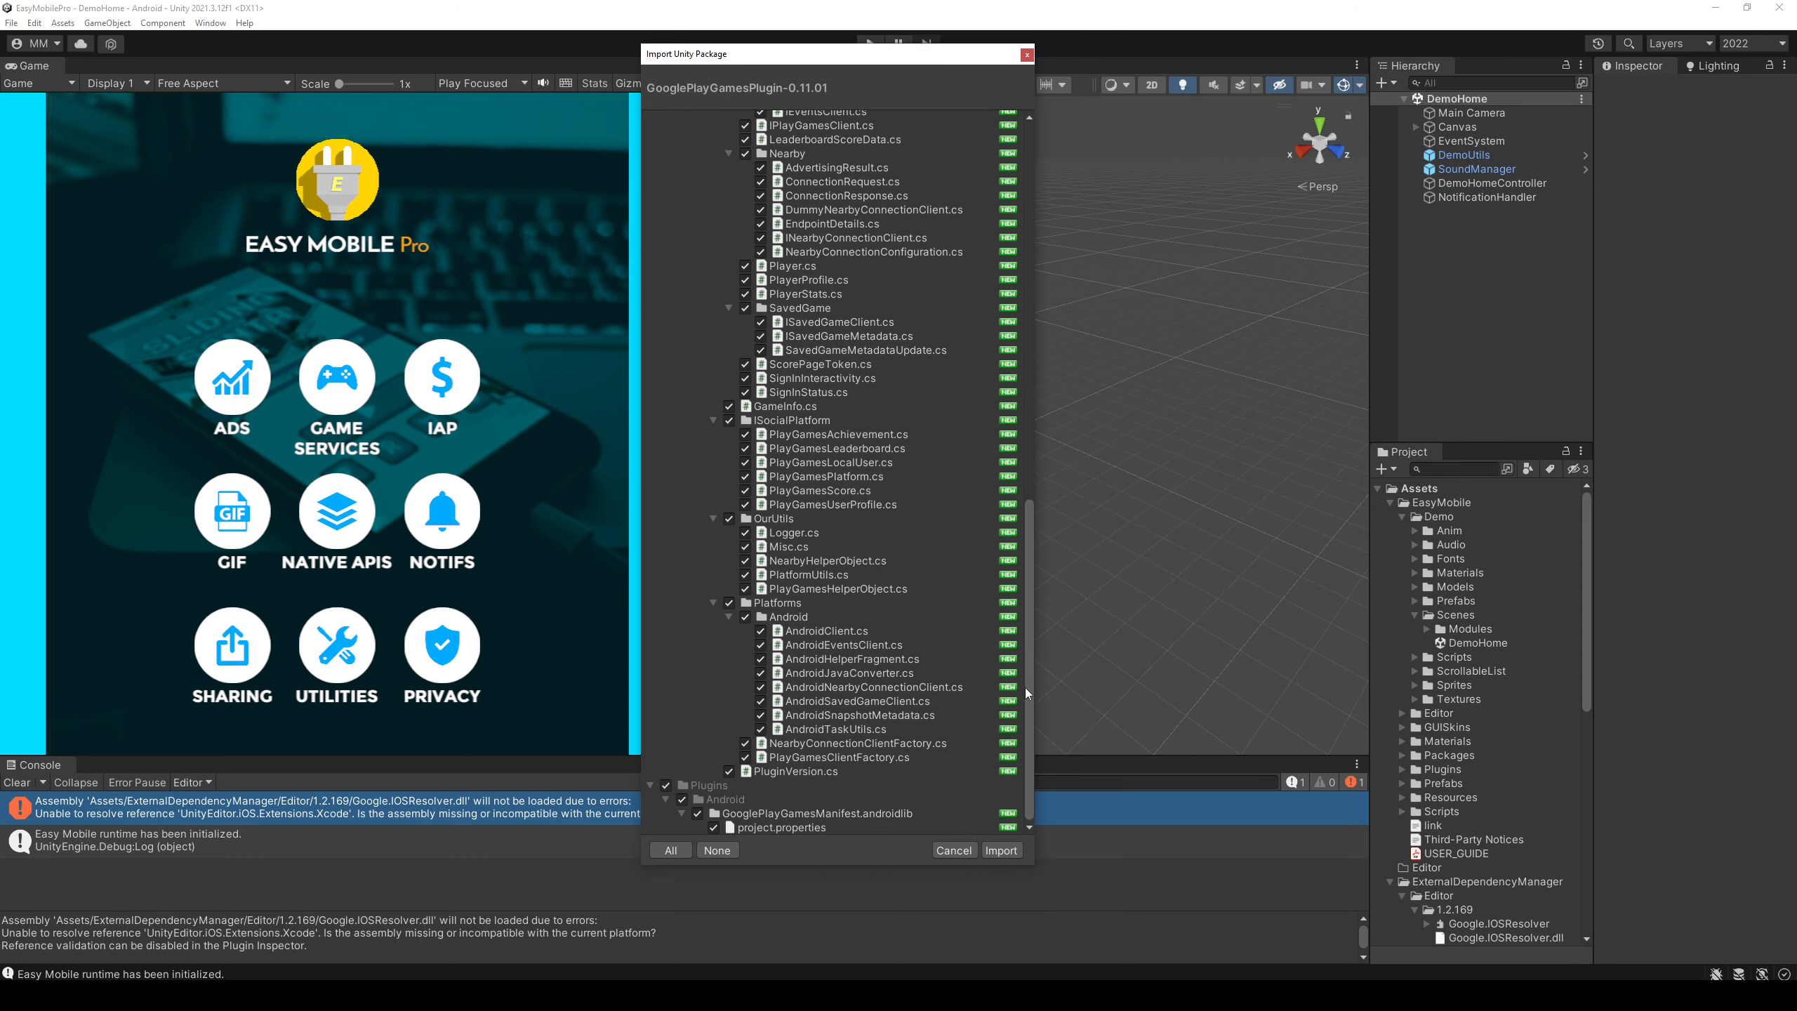
click(1000, 849)
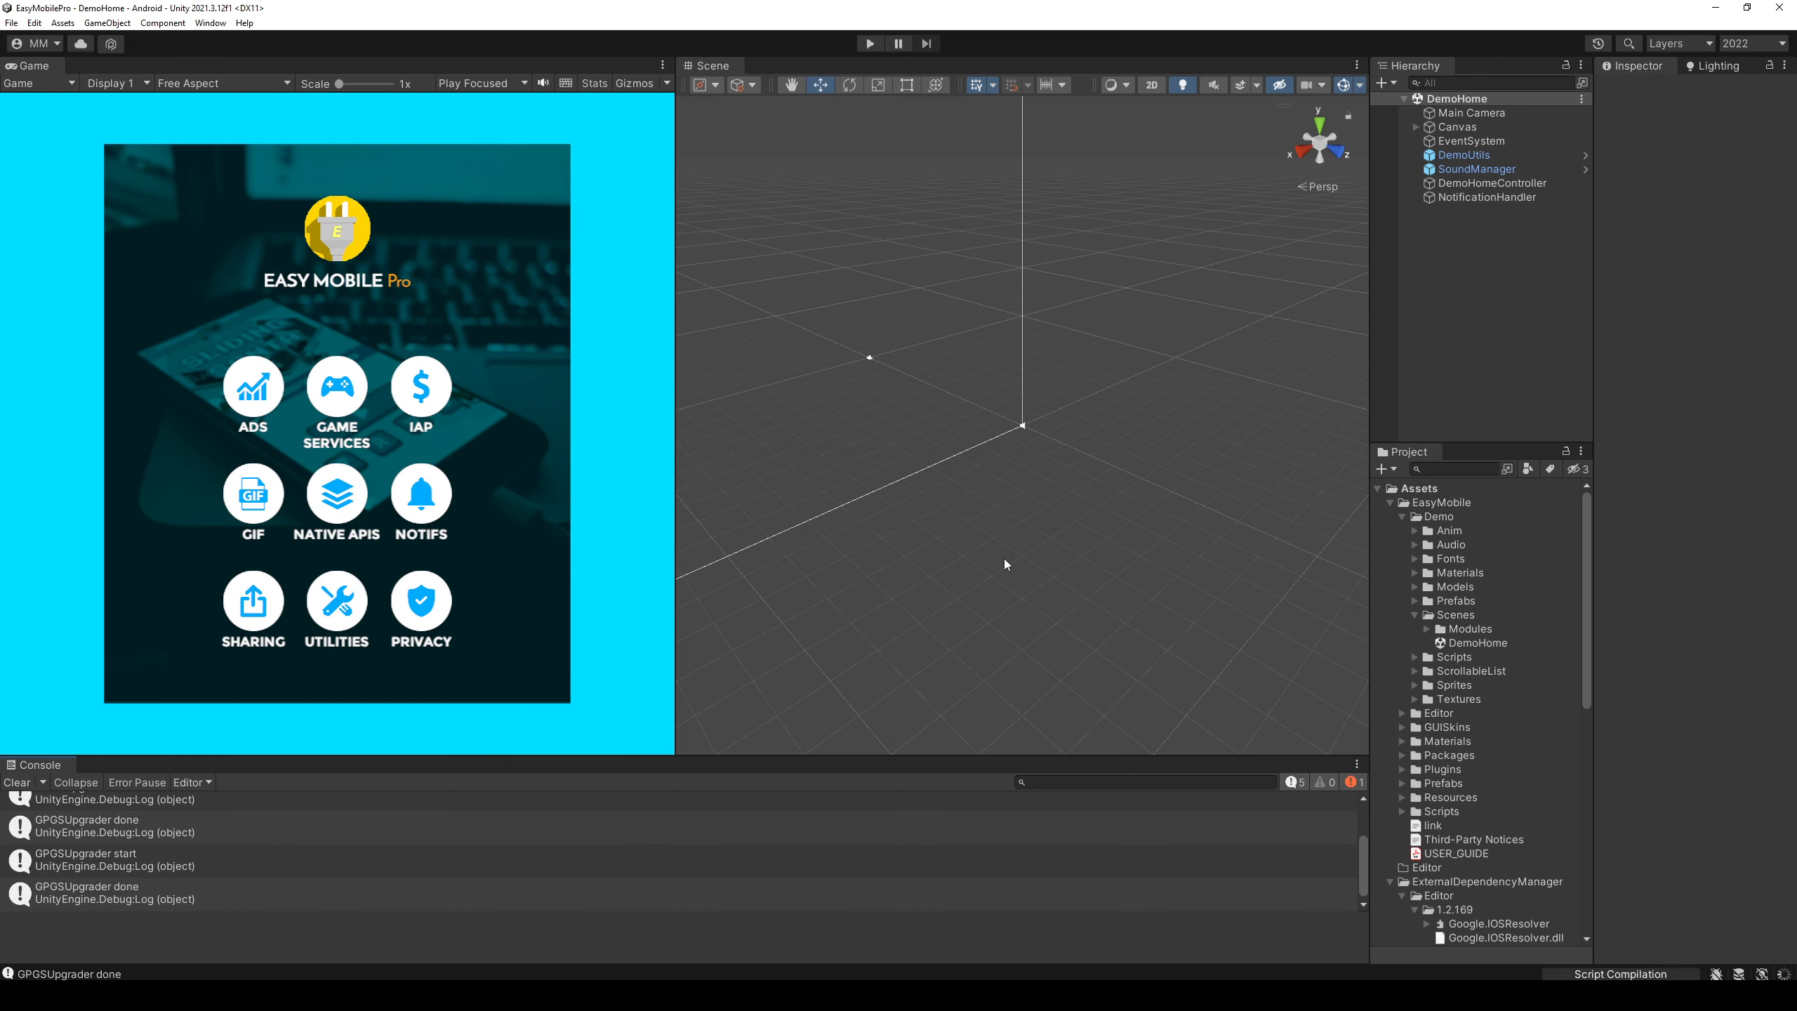
- Select the Canvas's Items object and widen the Inspector to view its Rect Transform and Grid Layout Group properties
click(225, 85)
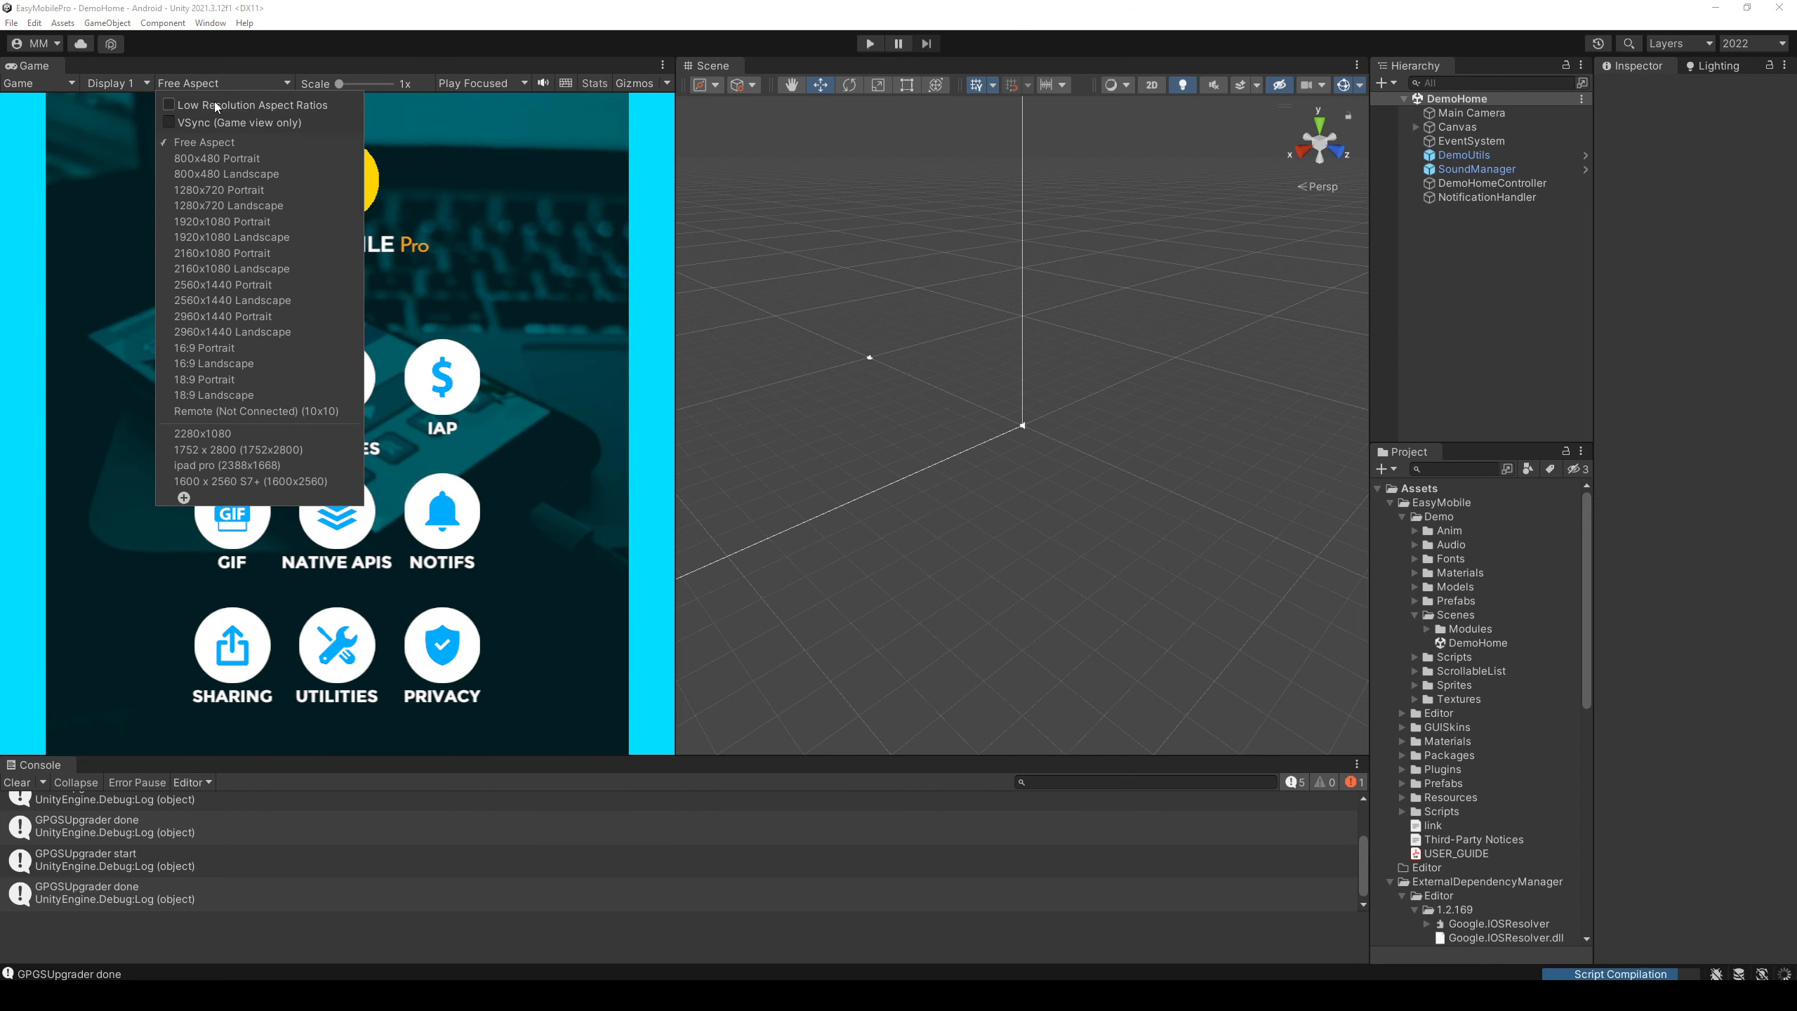
click(856, 272)
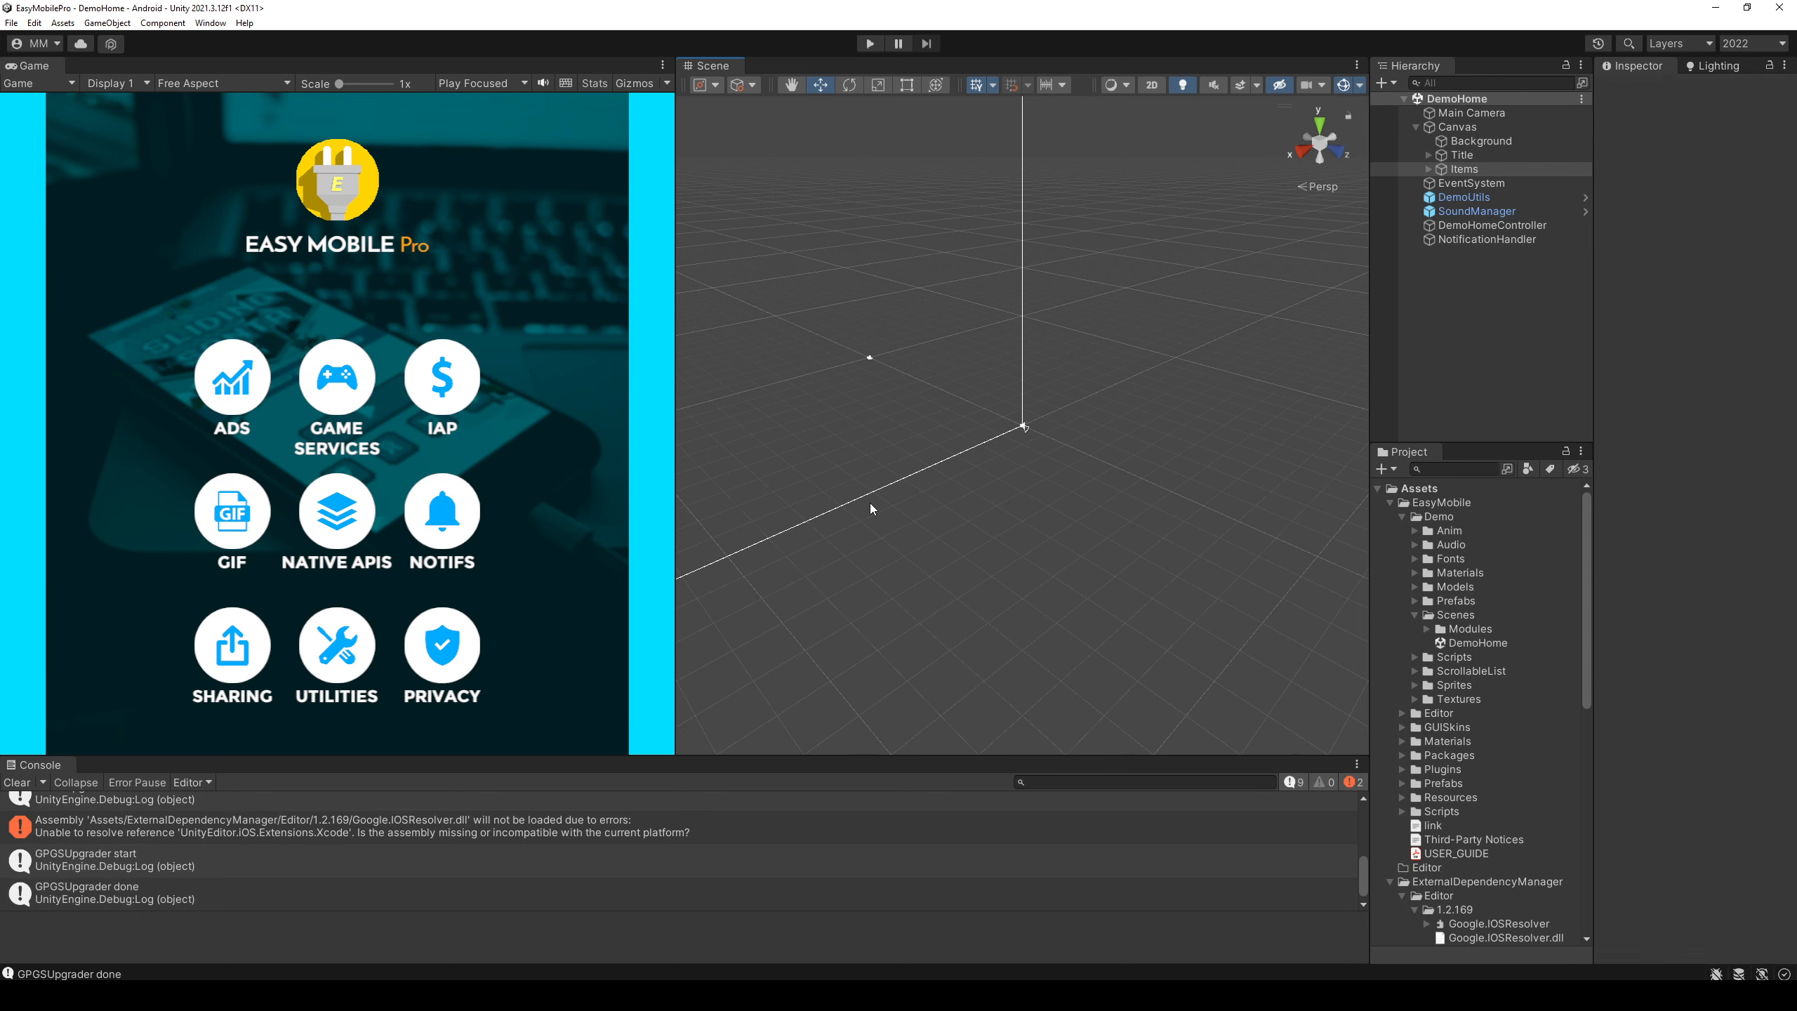
click(1636, 188)
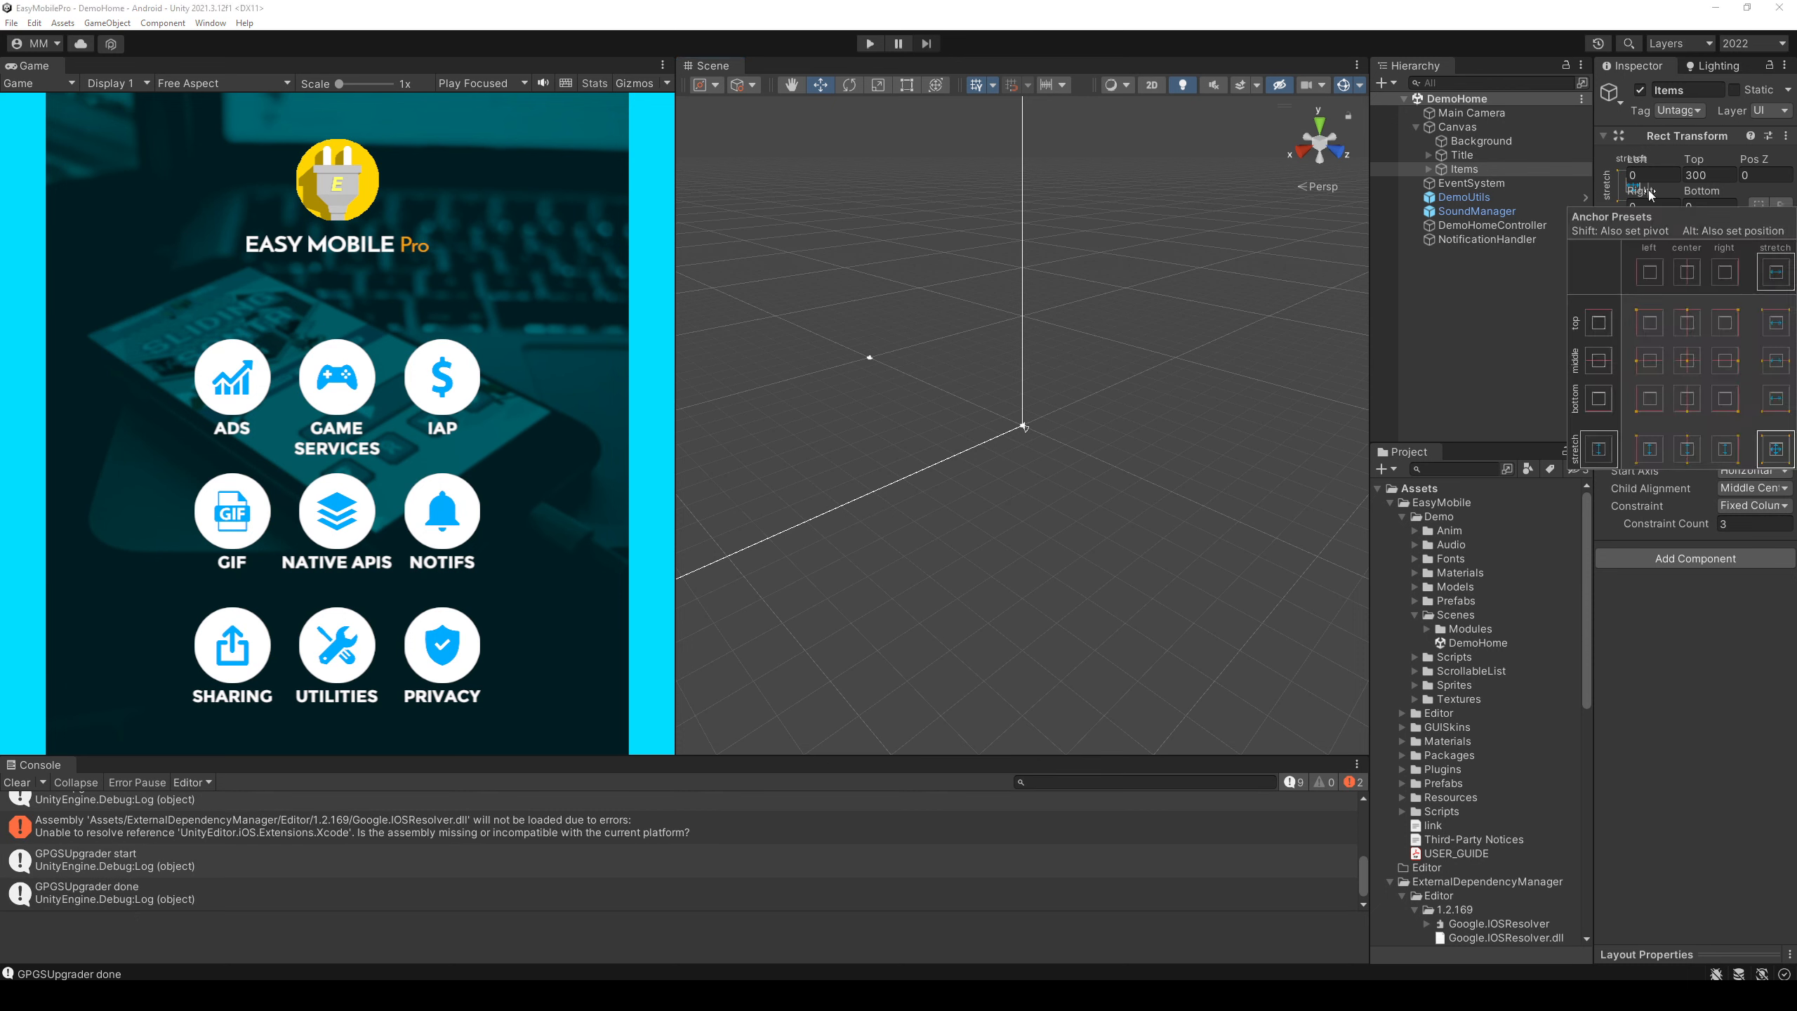
click(1645, 191)
drag(1587, 229, 1556, 249)
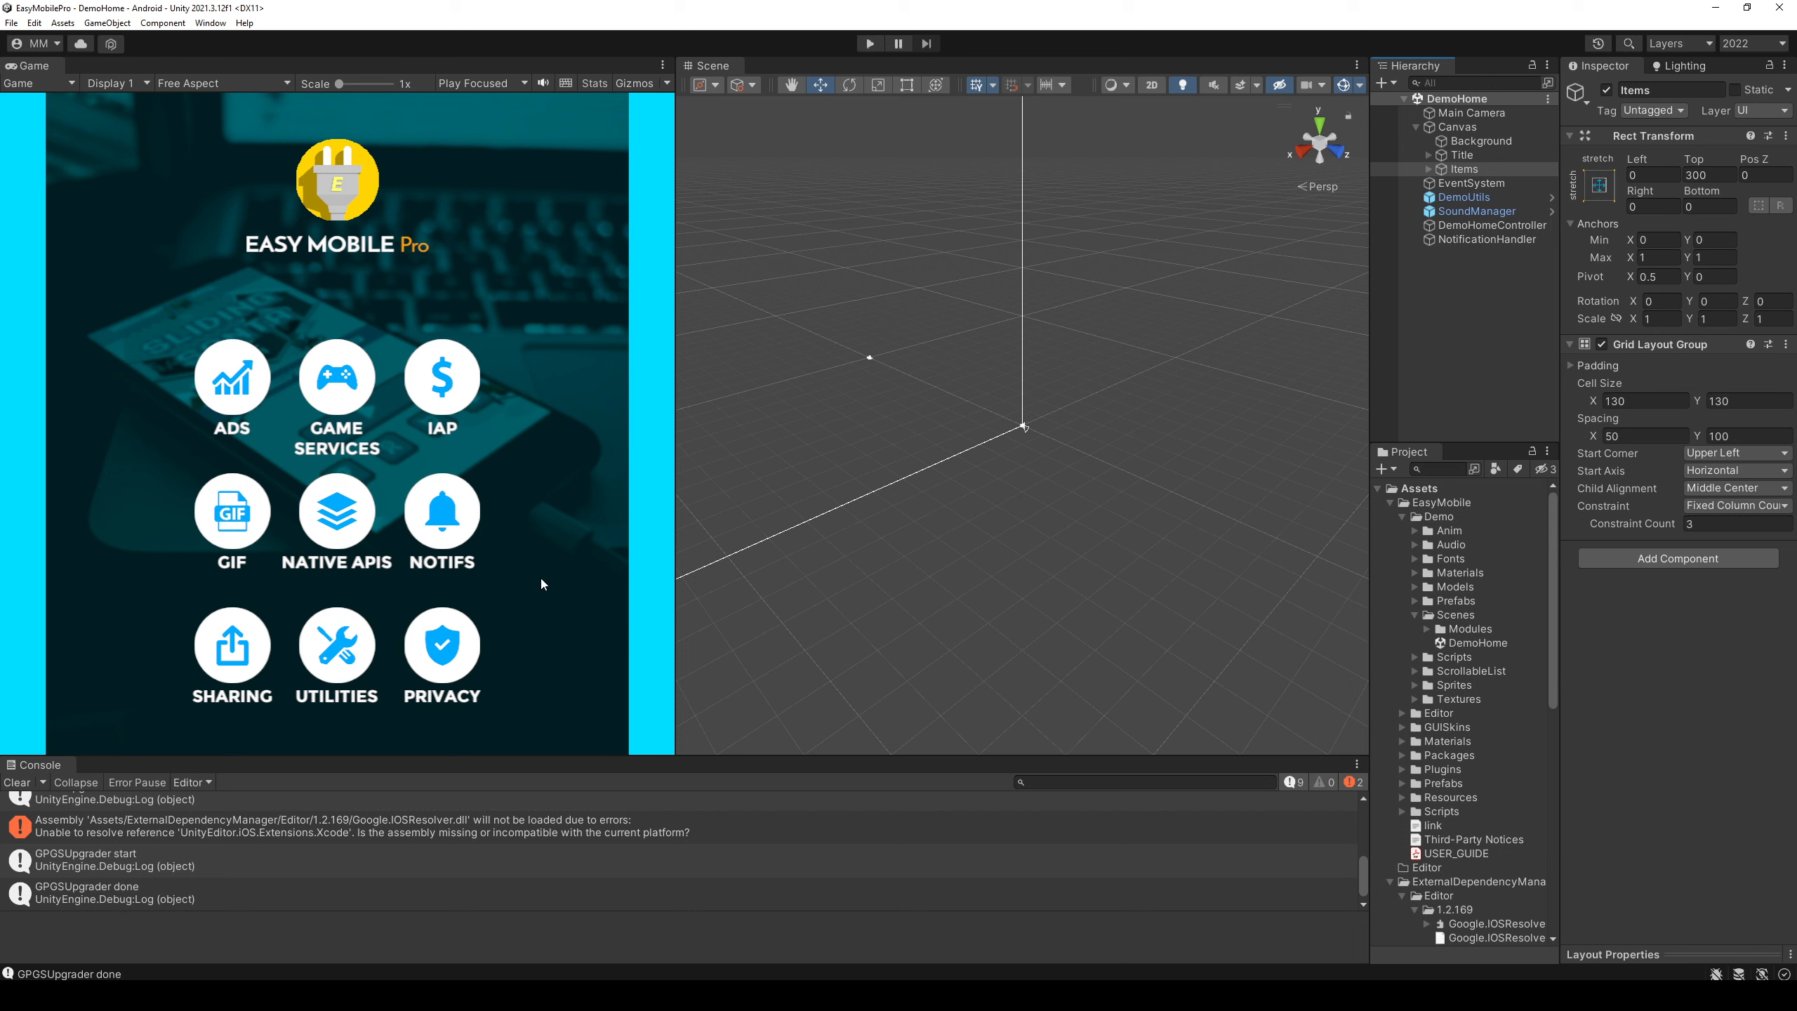
- Test-run the DemoHome scene, try to open its GIF demo, and stop the run
key(ctrl+p)
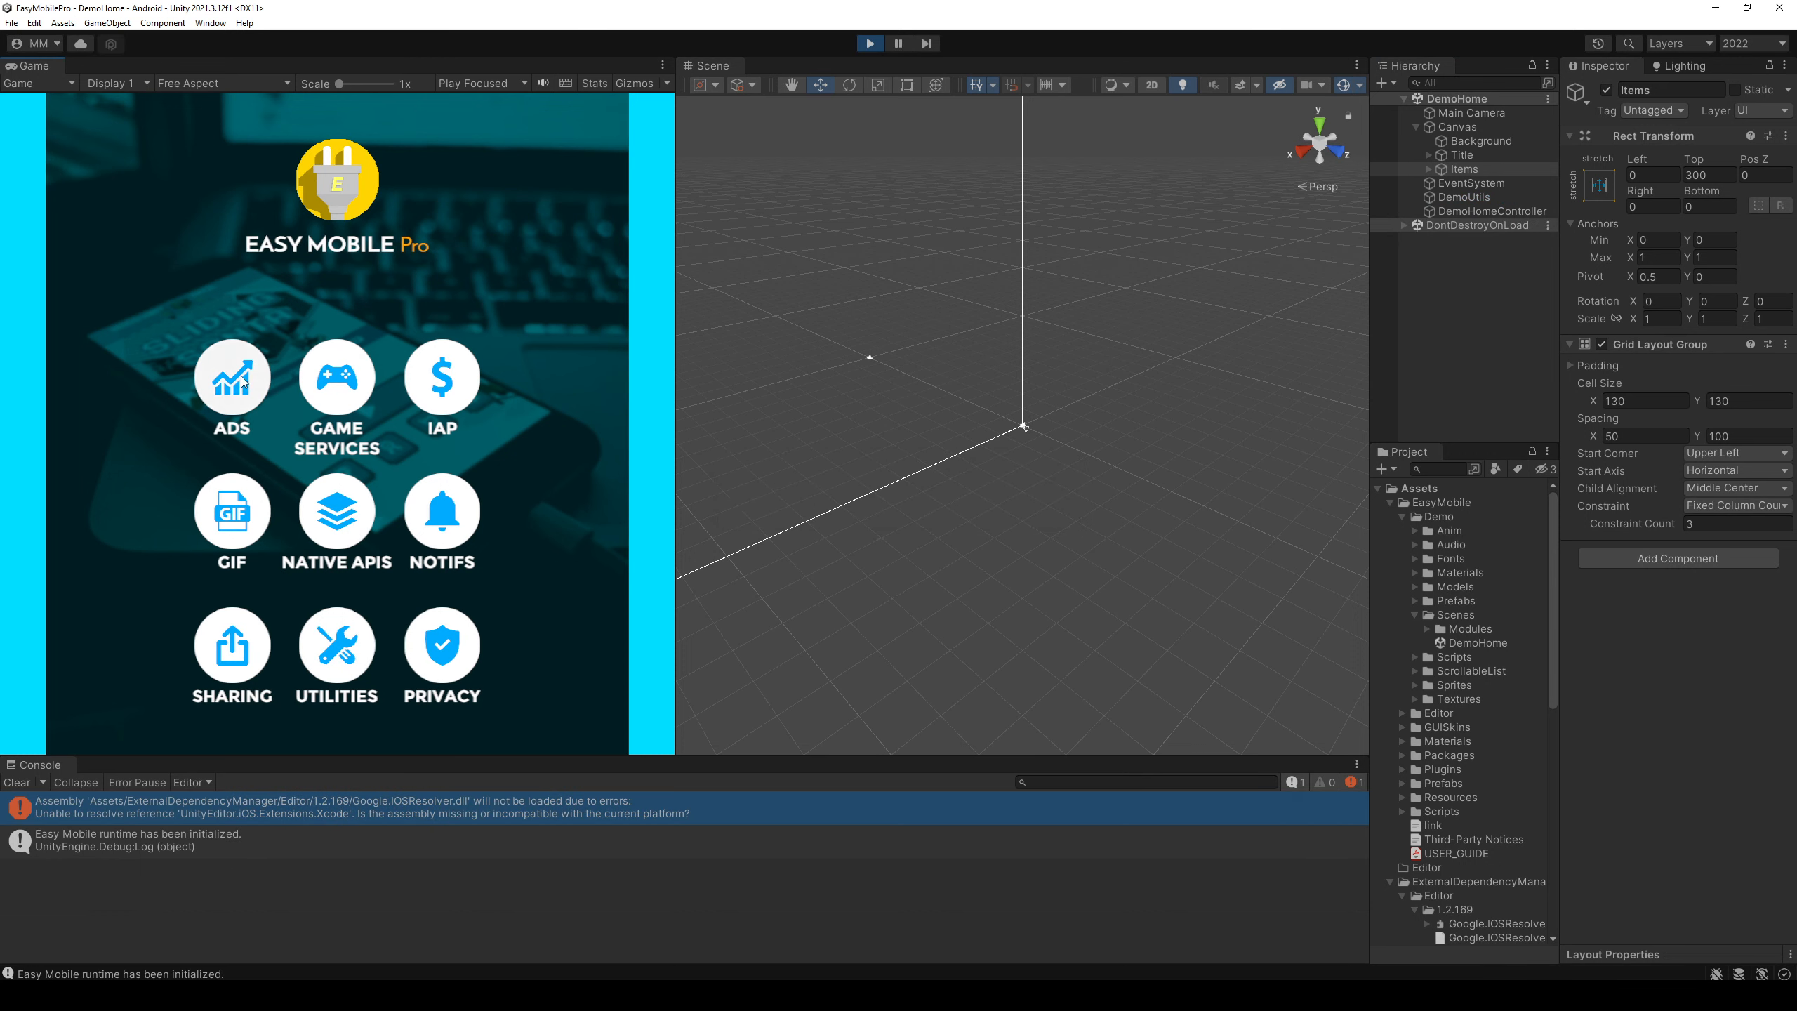
click(233, 527)
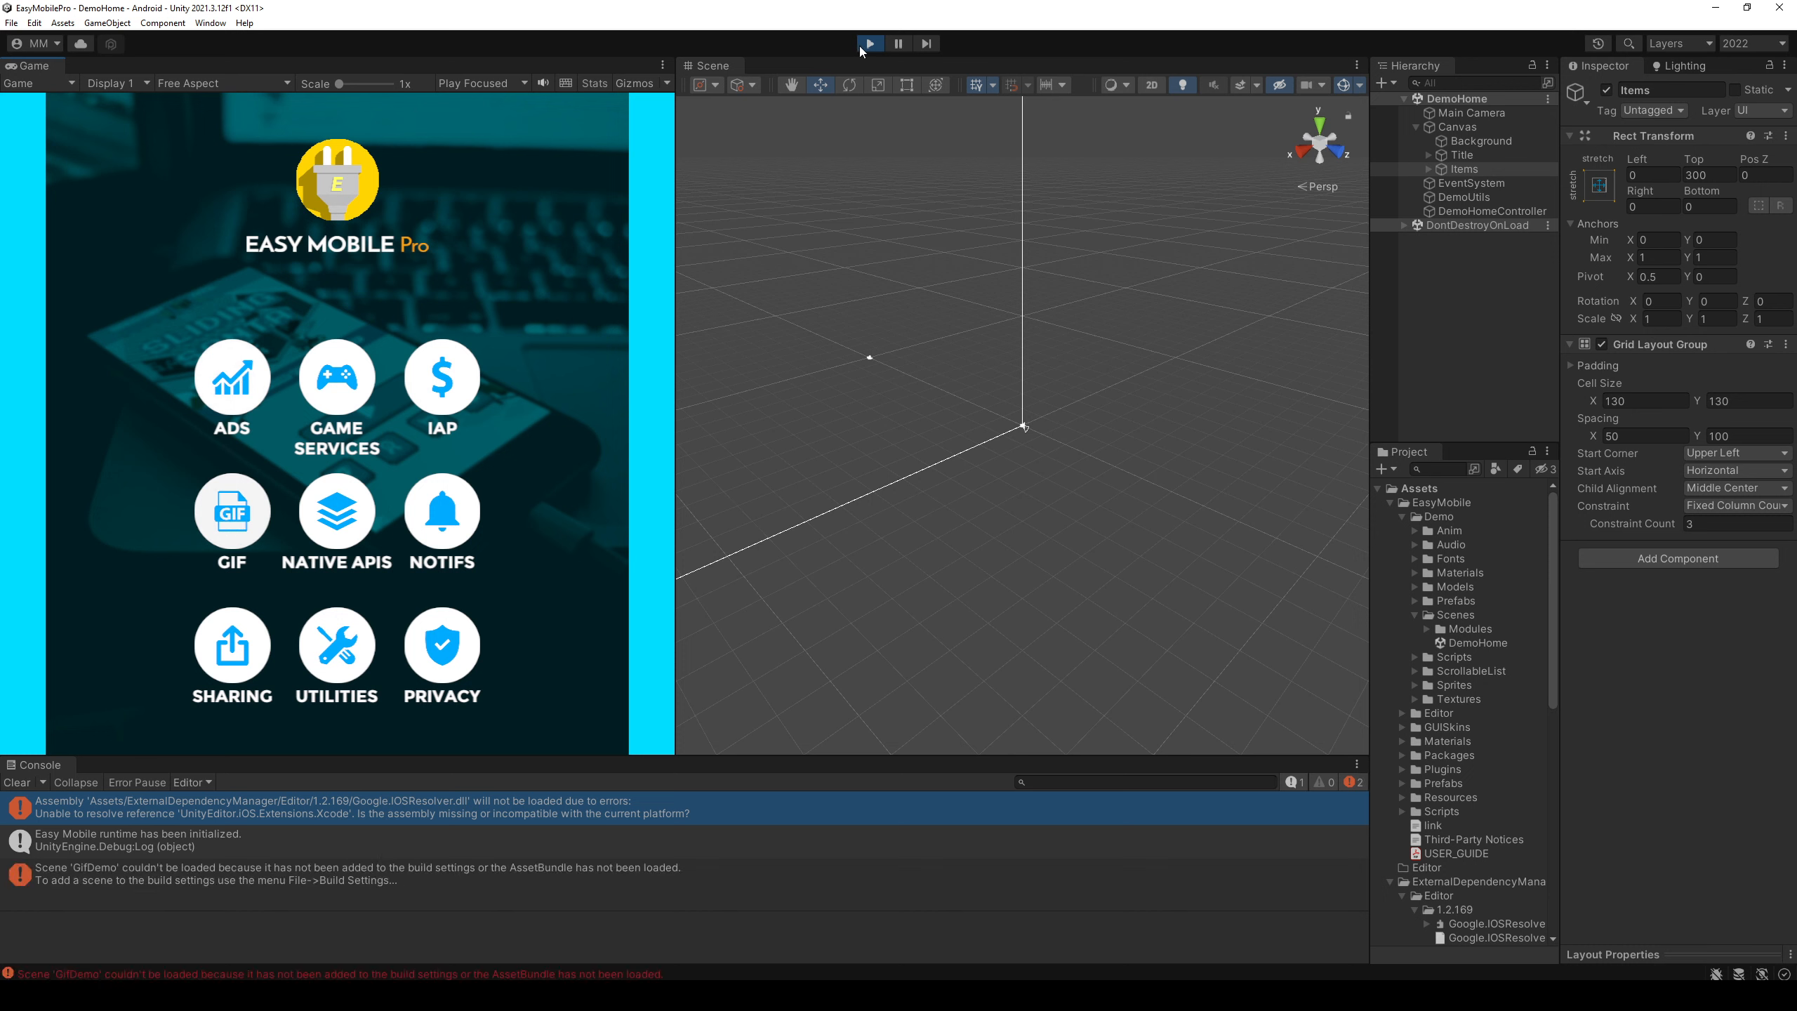
click(862, 45)
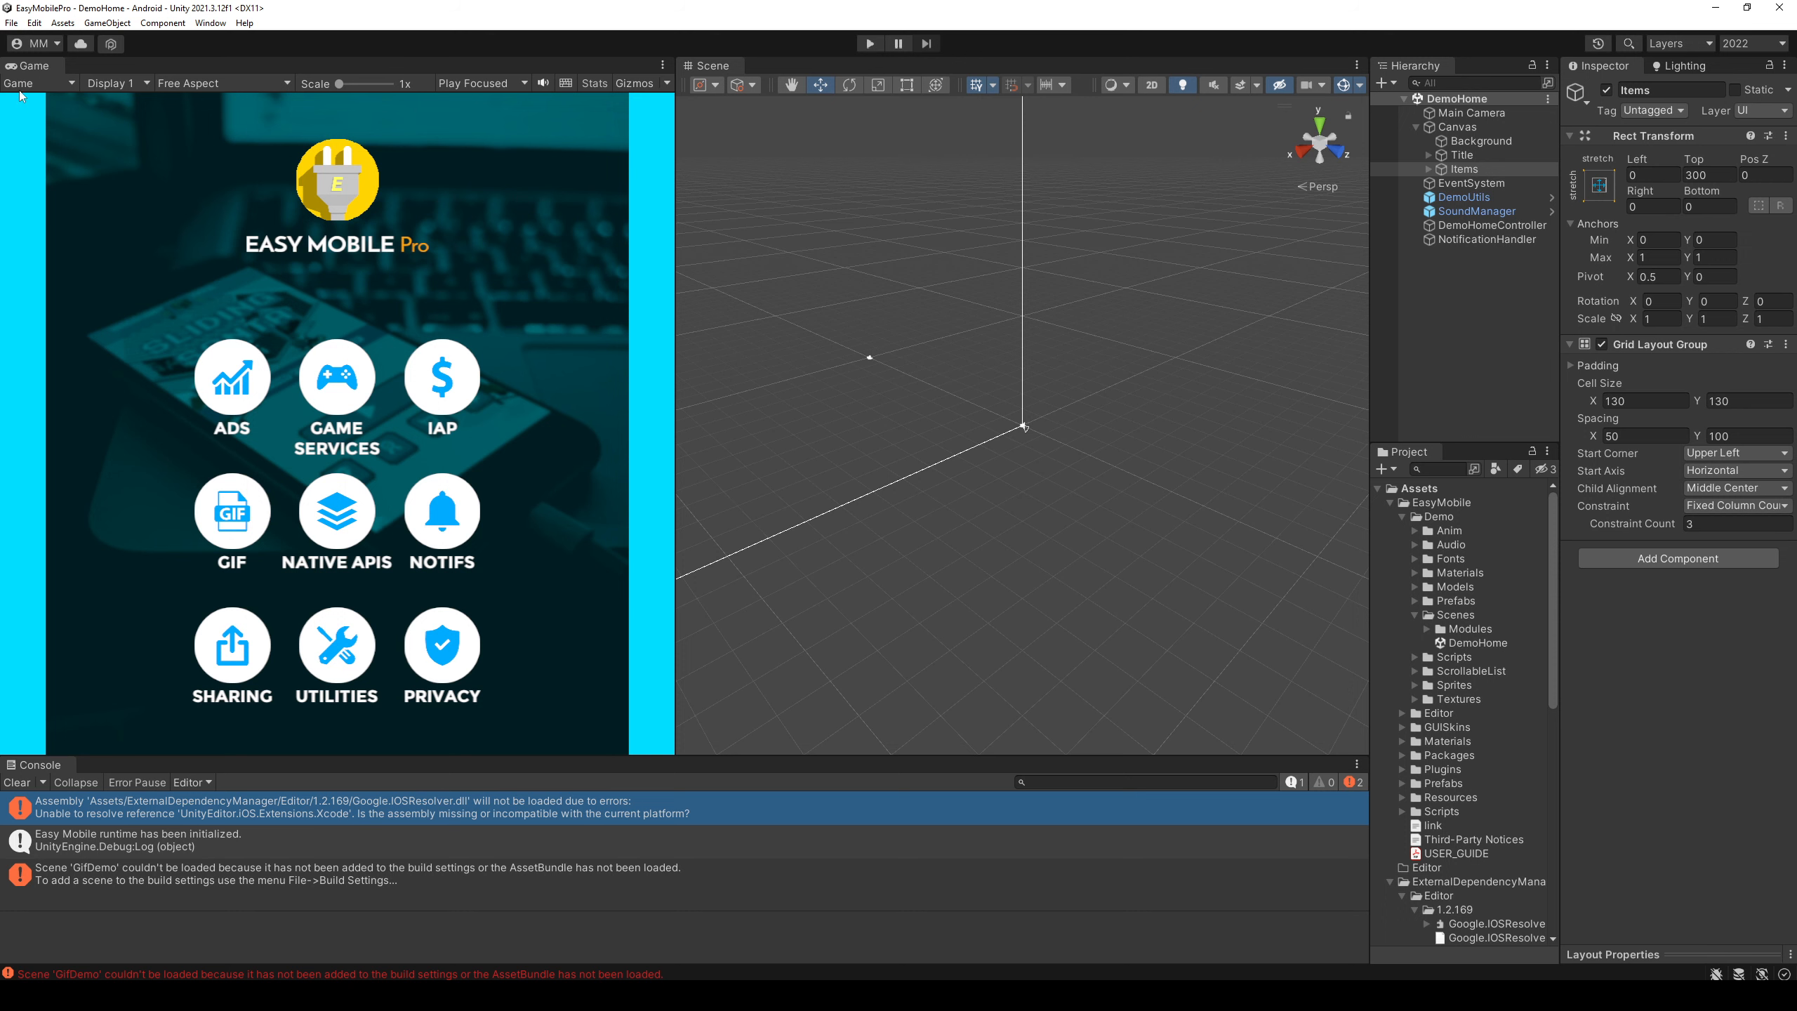
- Replace Scenes/Main with the DemoHome scene in the build's scene list
click(11, 22)
click(91, 194)
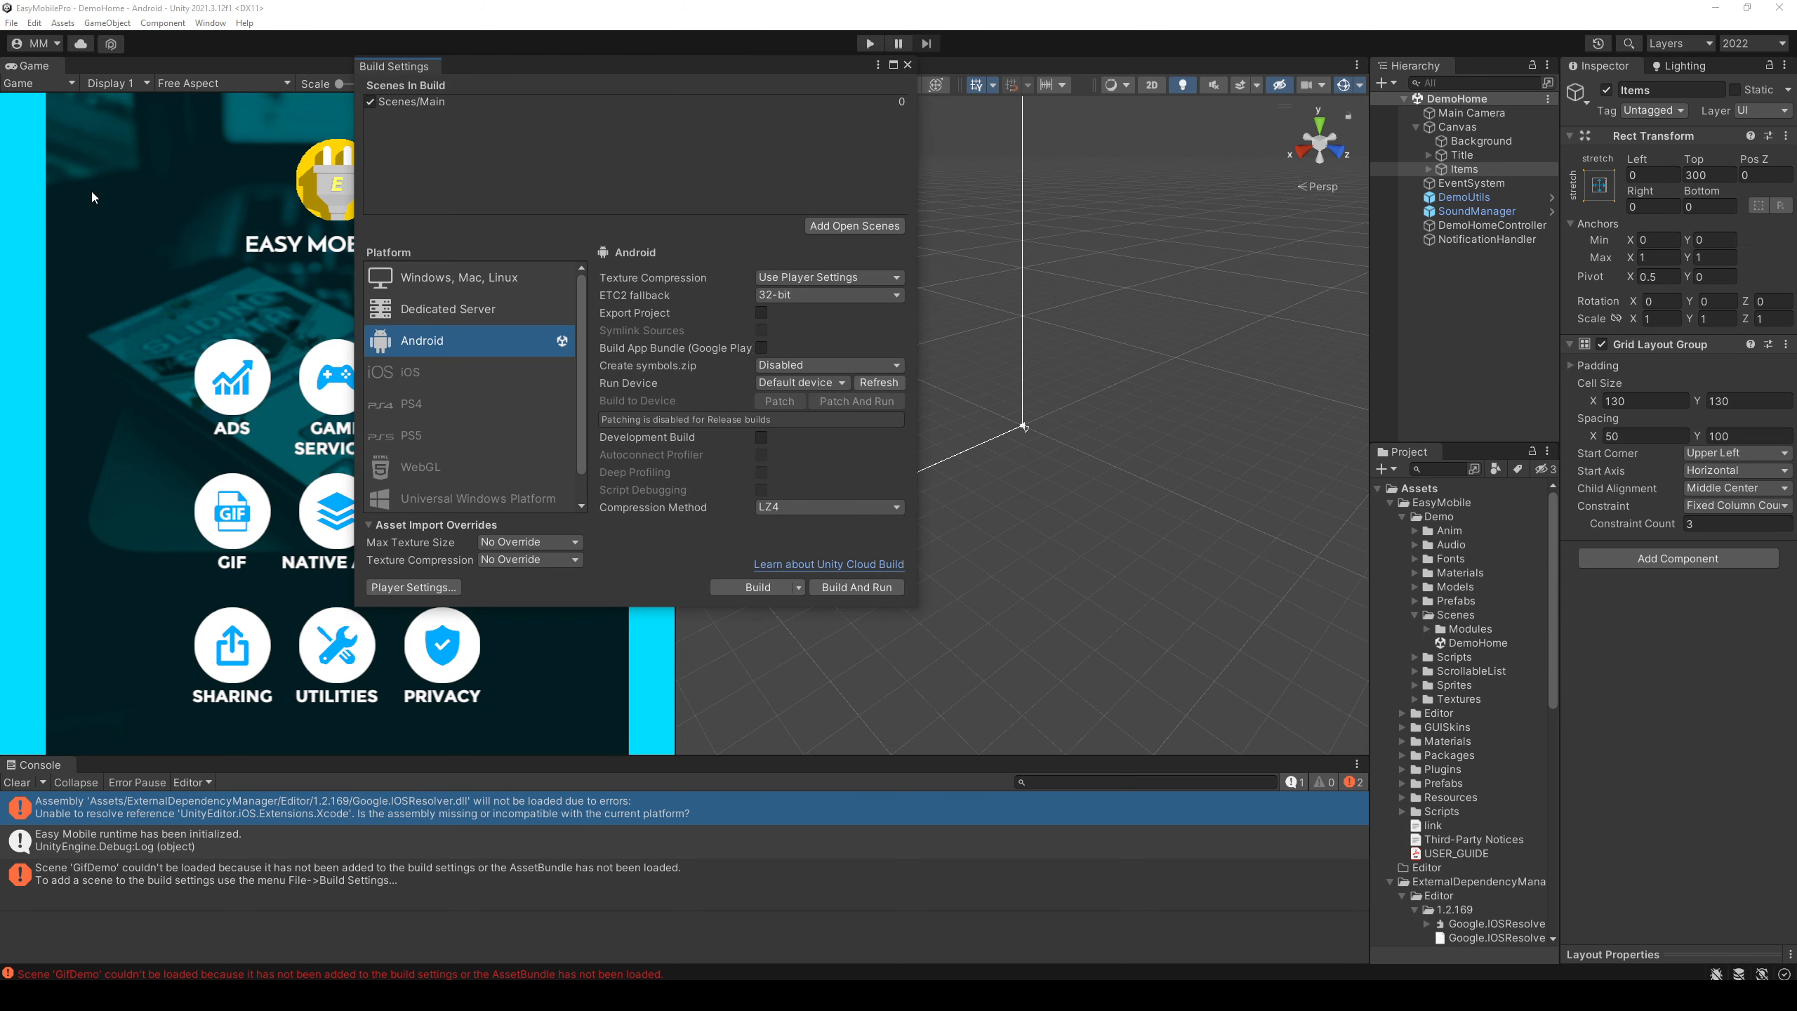
click(501, 104)
key(Delete)
drag(1466, 643, 515, 186)
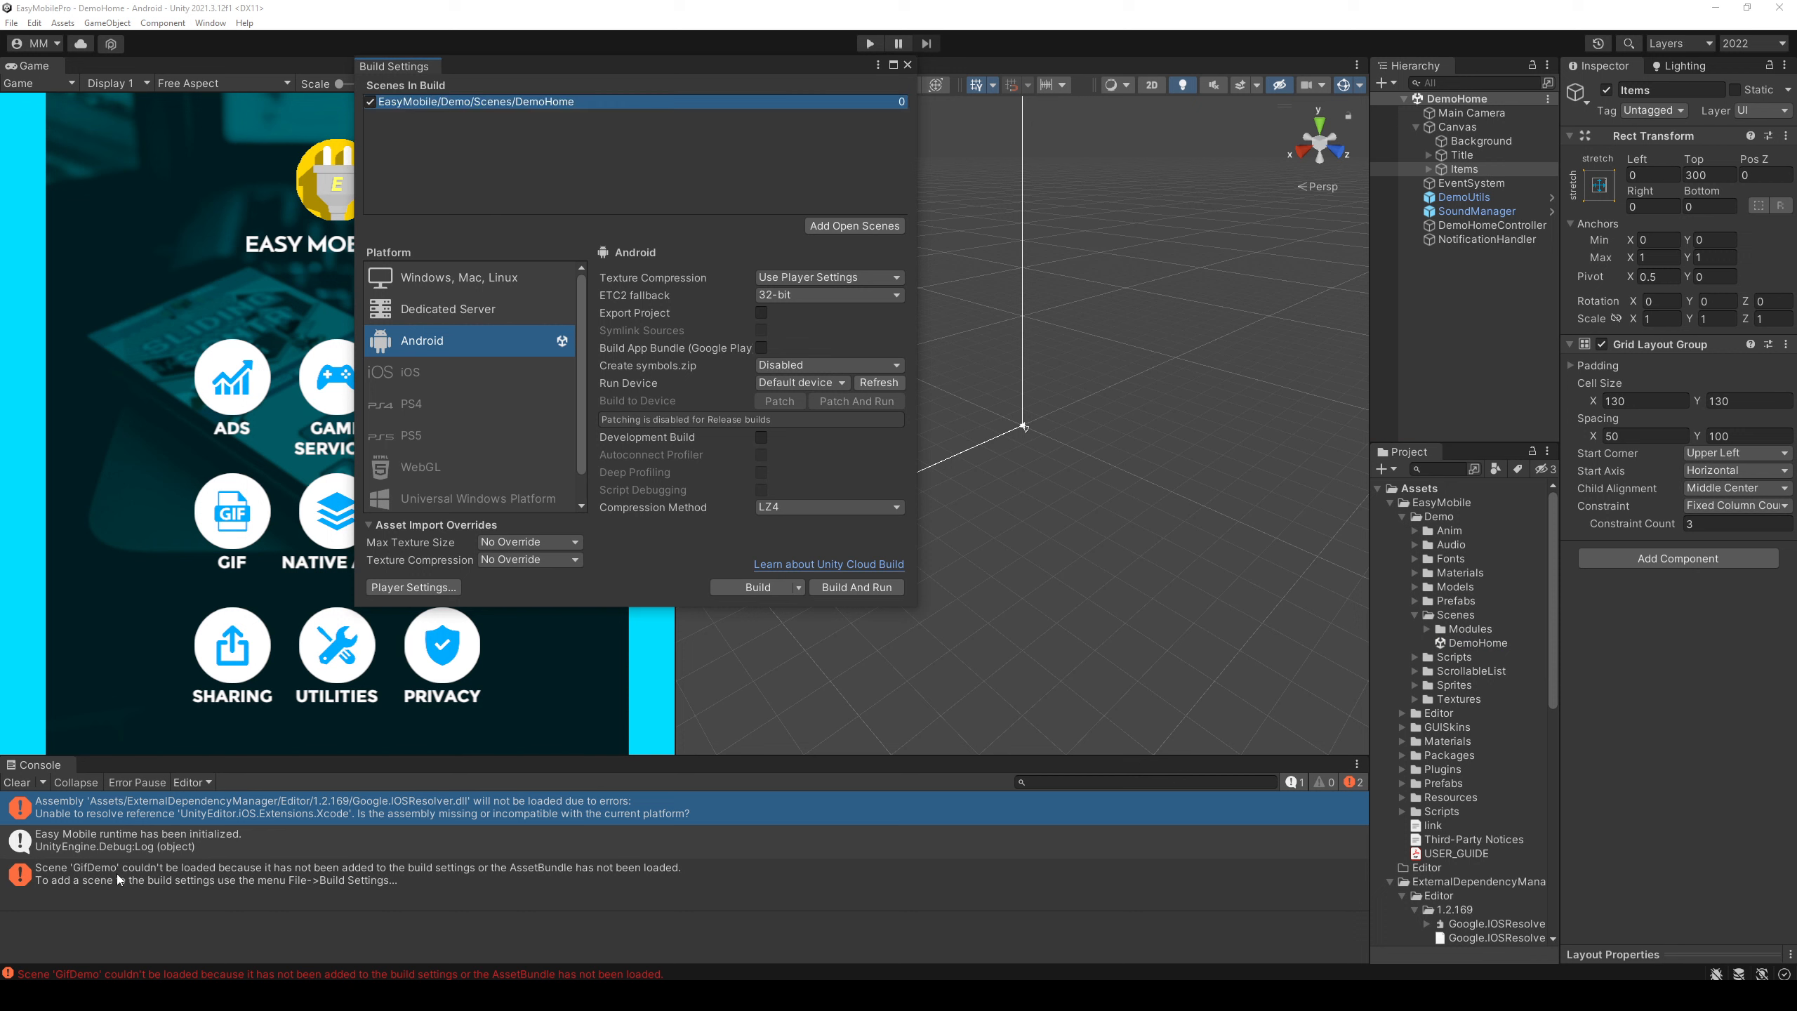
- Filter the project assets with t:scene and show the results as a compact list
click(1442, 469)
text(t)
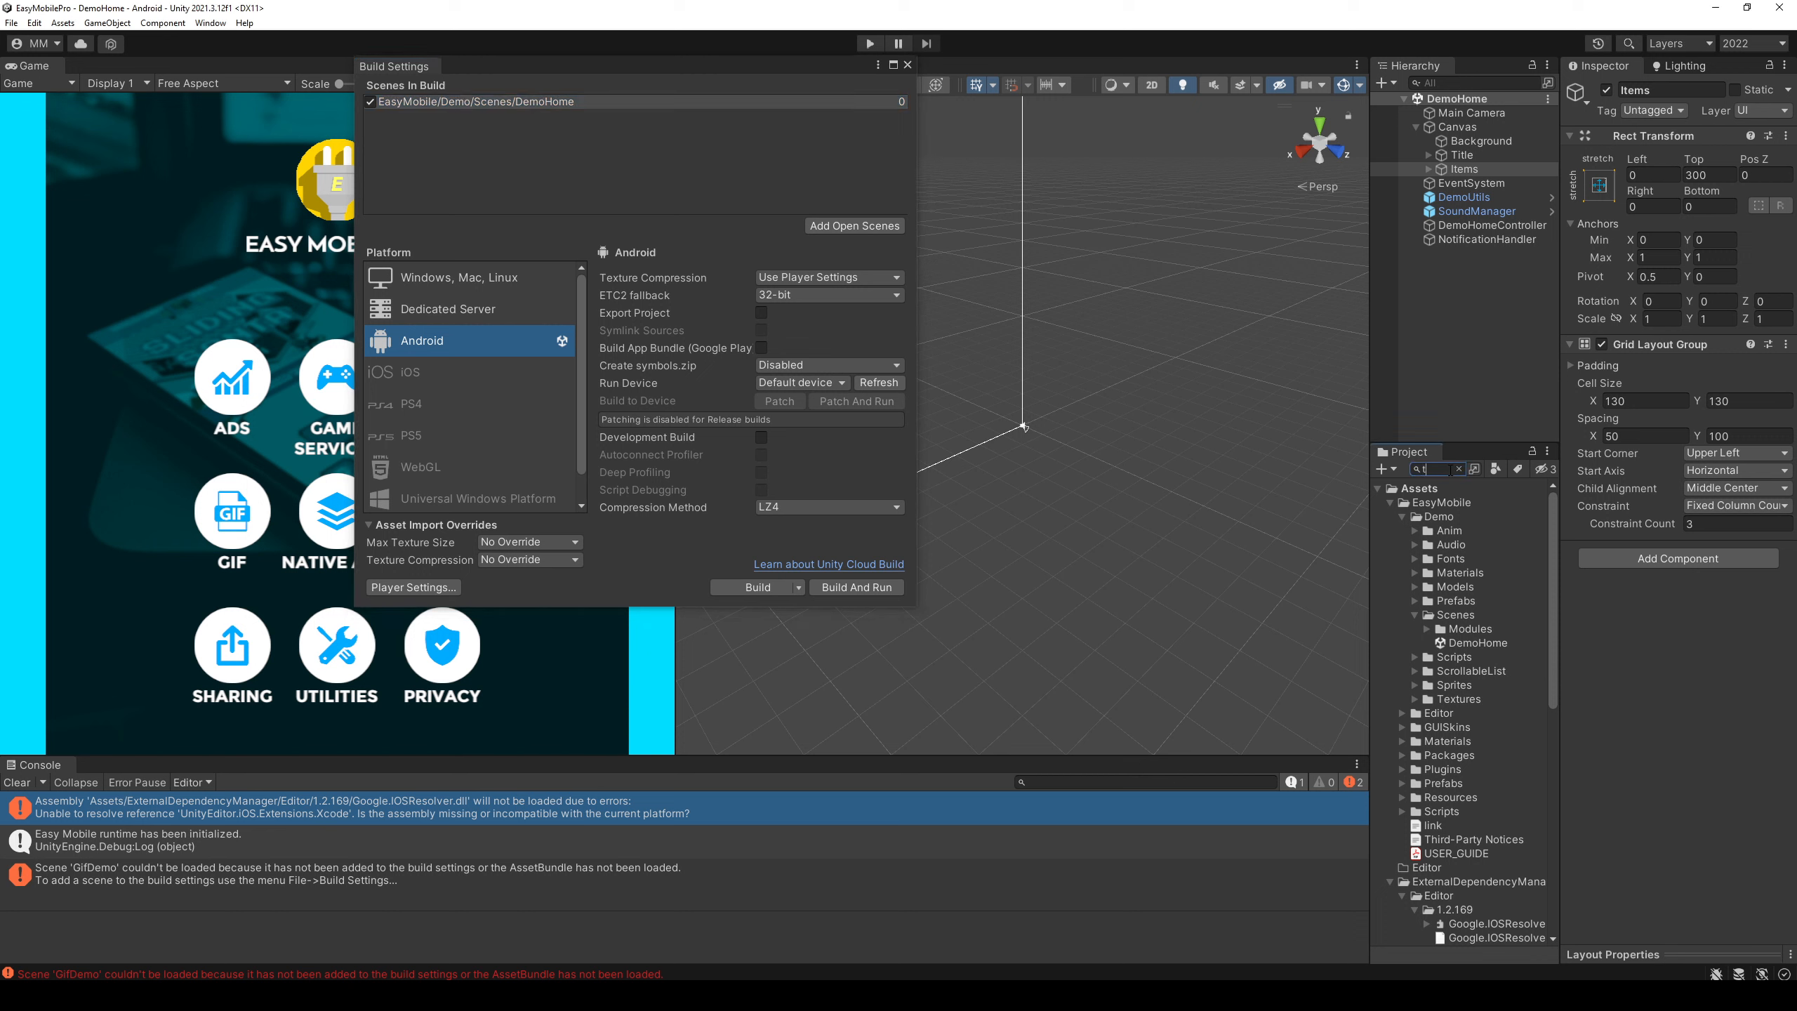
text(:scene)
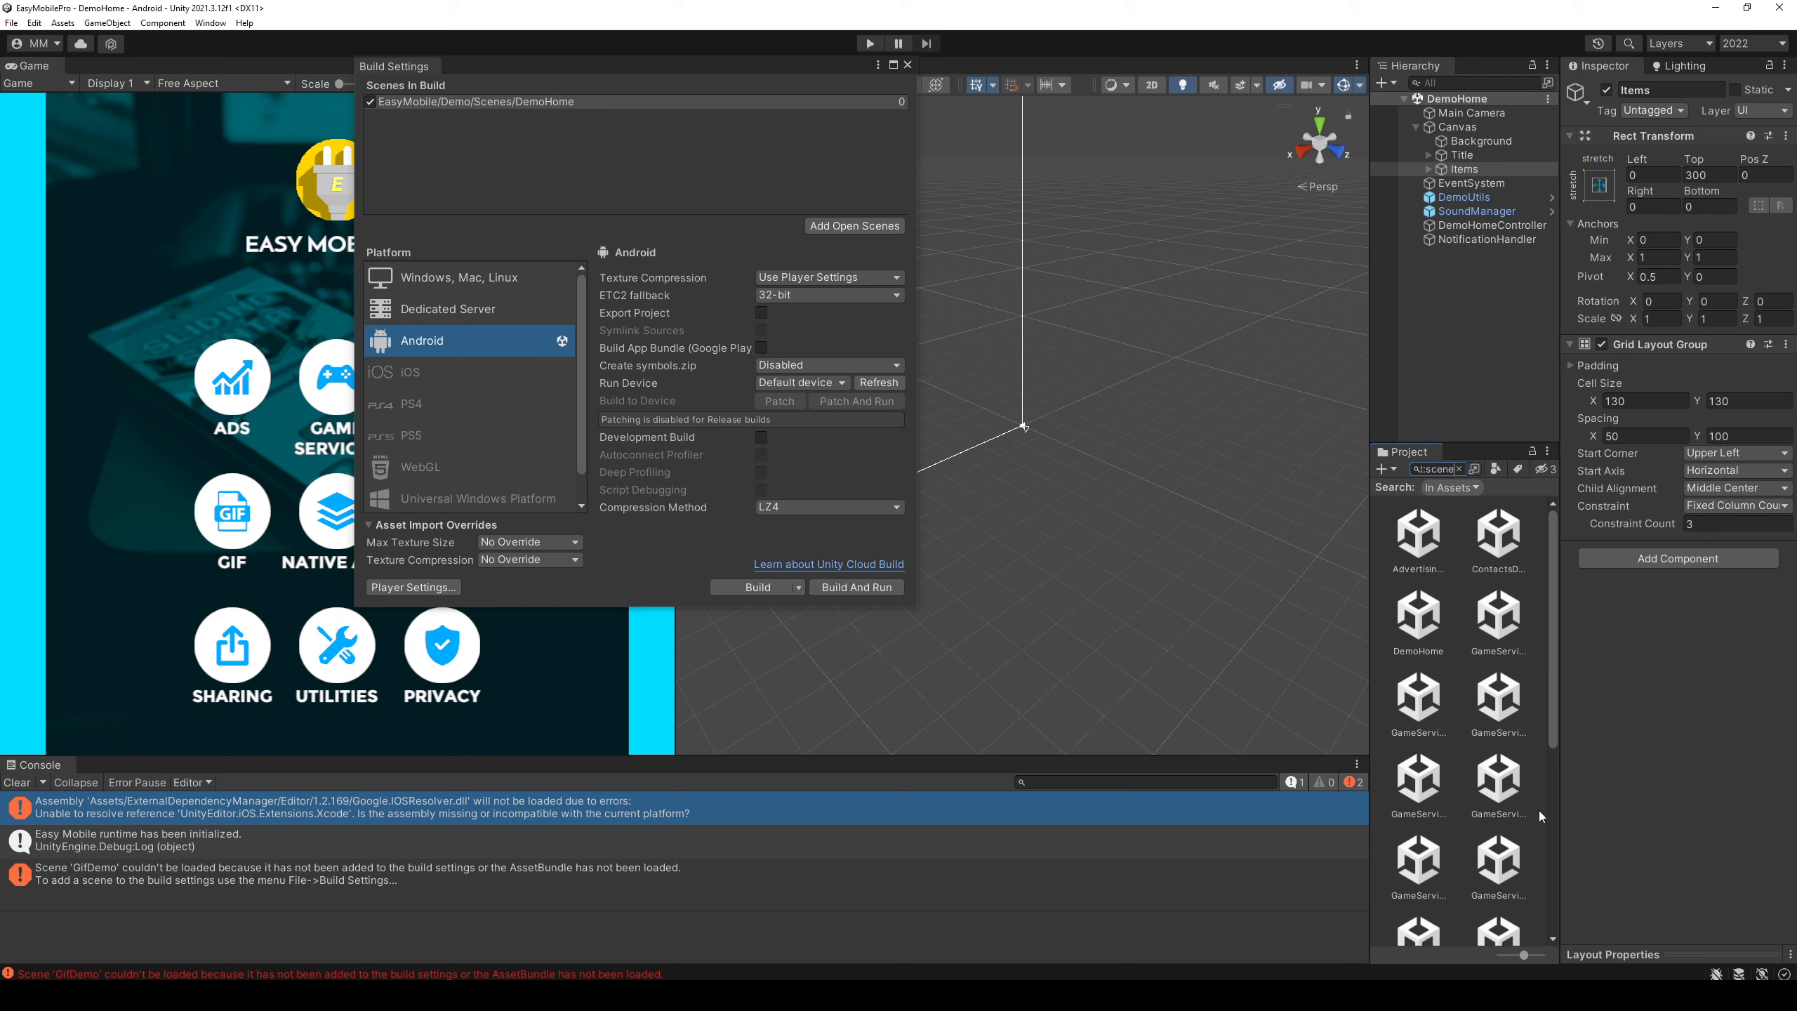
drag(1523, 954, 1458, 960)
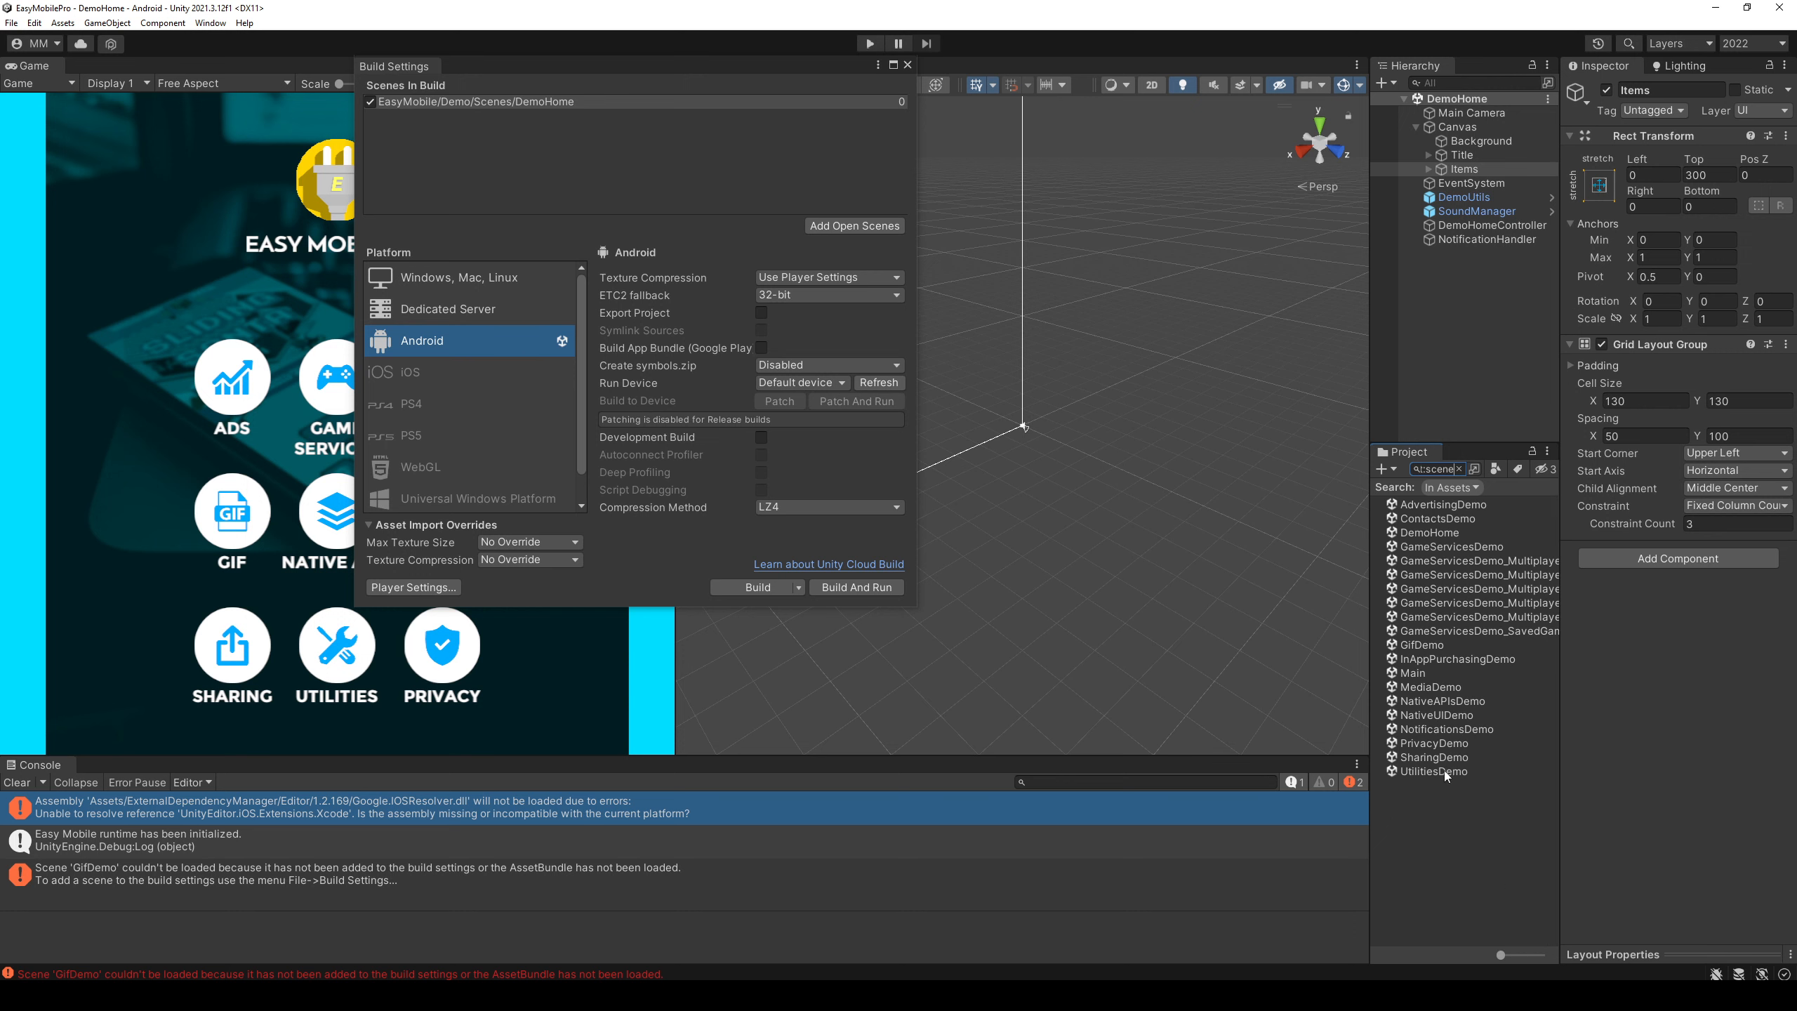
- Add every found scene except DemoHome and Main to the build's scene list, and close Build Settings
click(1488, 781)
key(ctrl+a)
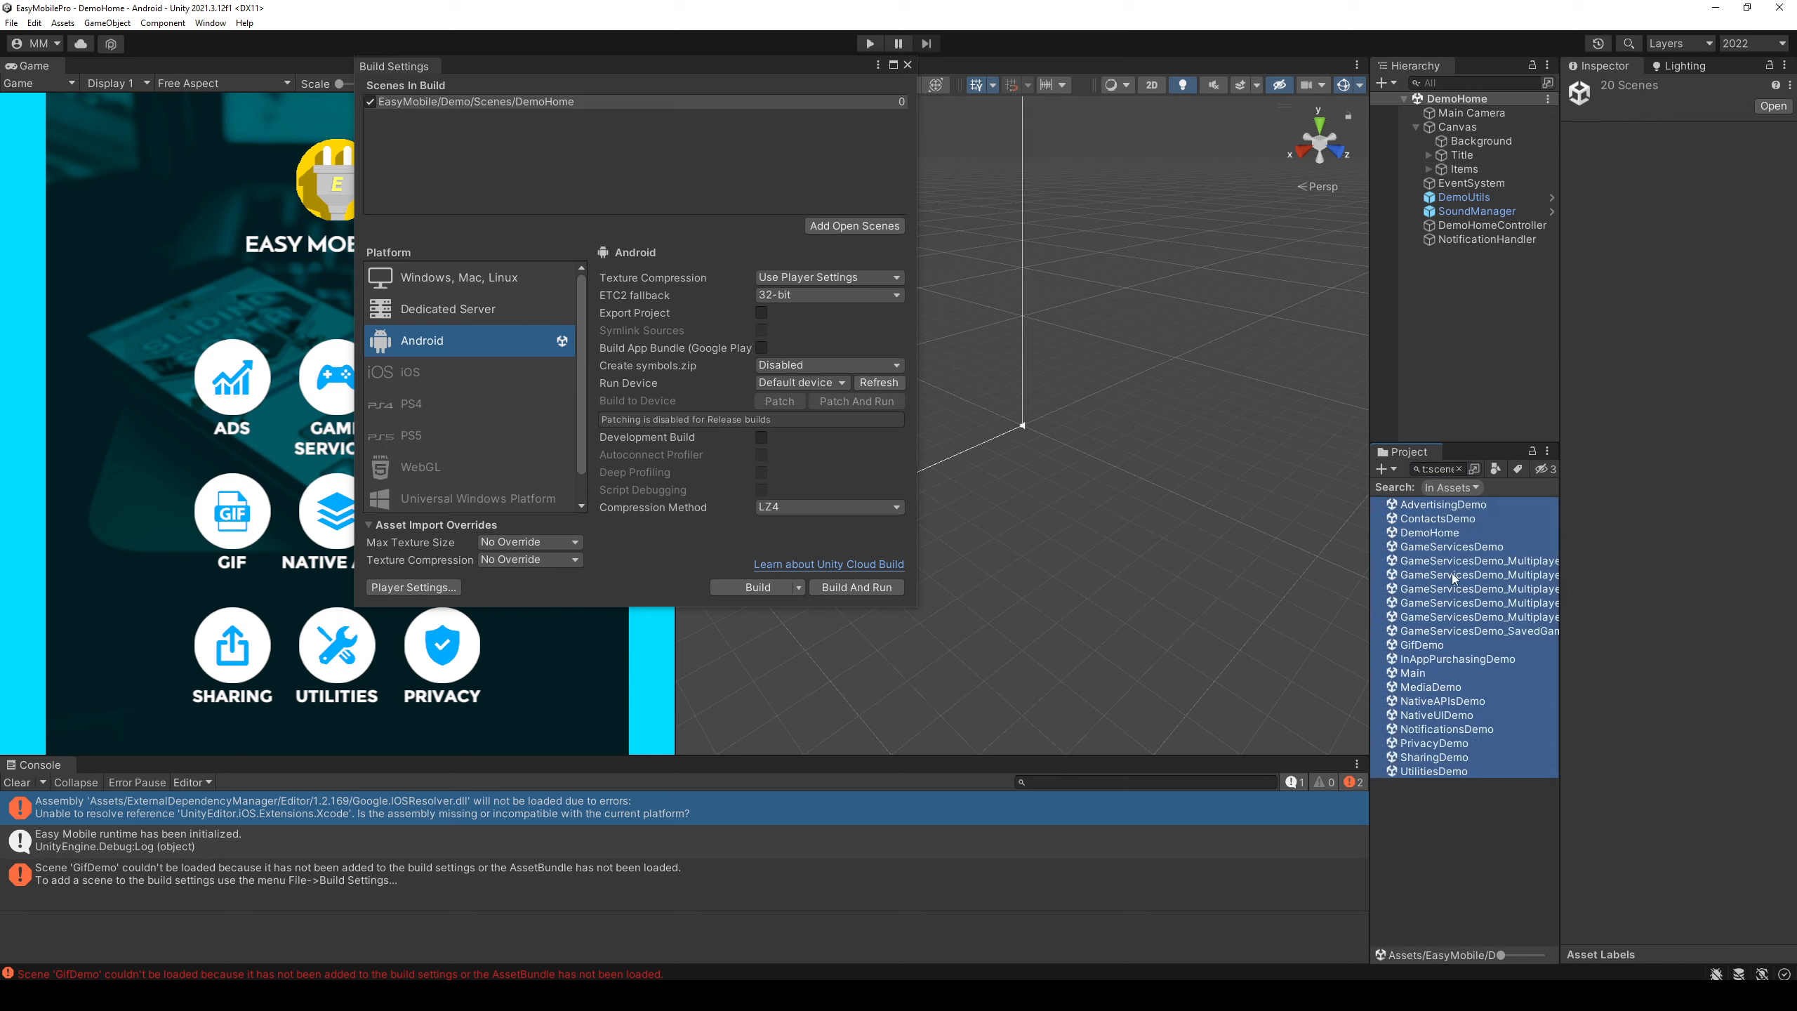
ctrl+click(1444, 536)
ctrl+click(1414, 673)
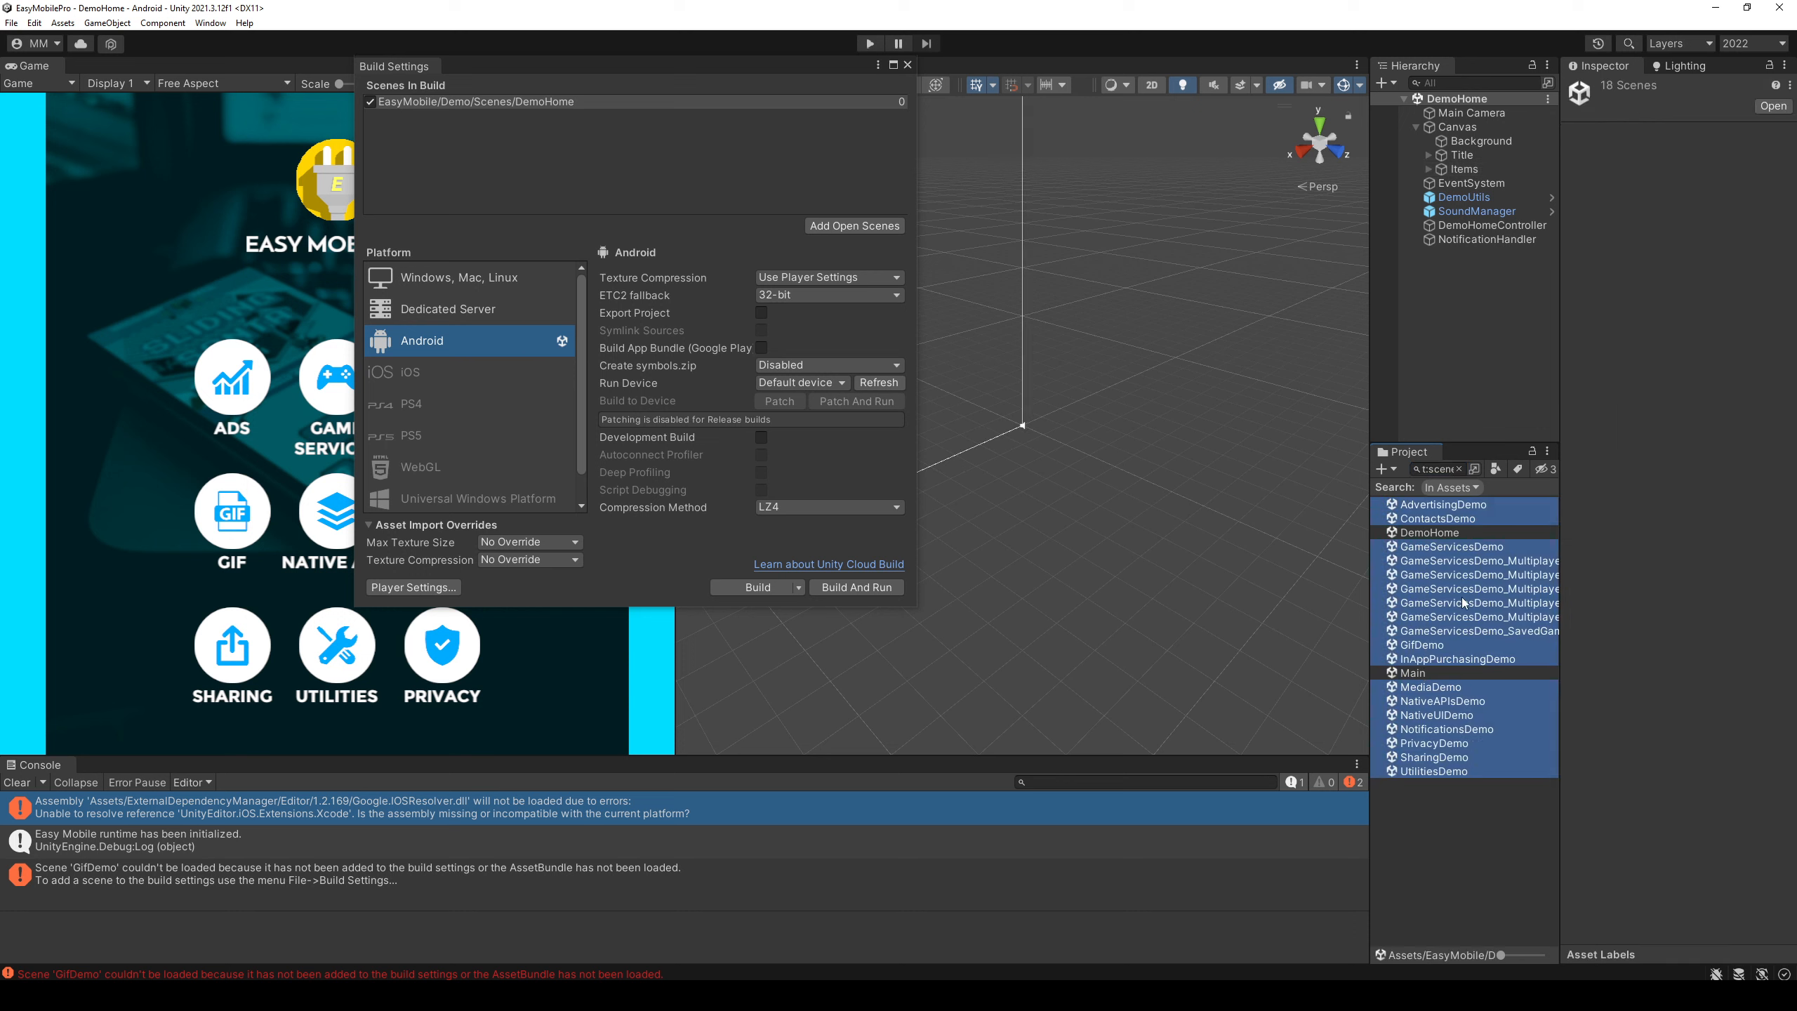
drag(1463, 602, 546, 182)
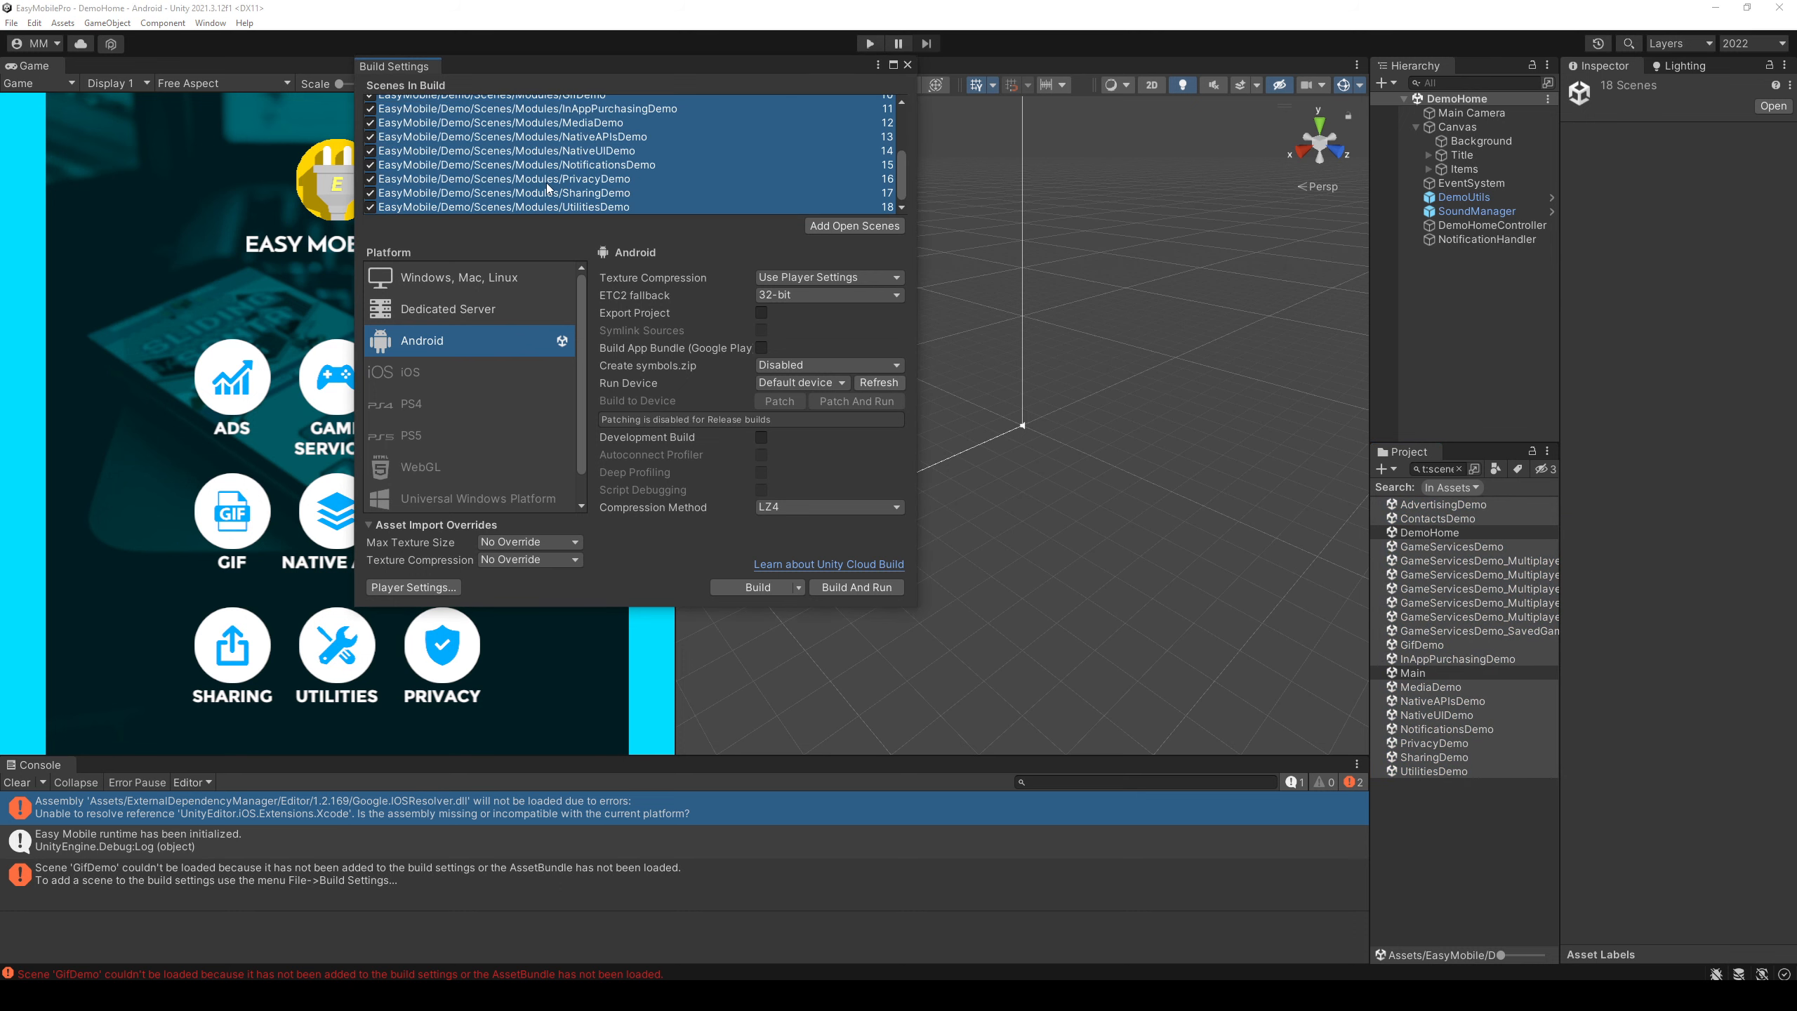
click(908, 65)
- Run the DemoHome scene, open the GIF demo, and play the sample GIF
click(869, 44)
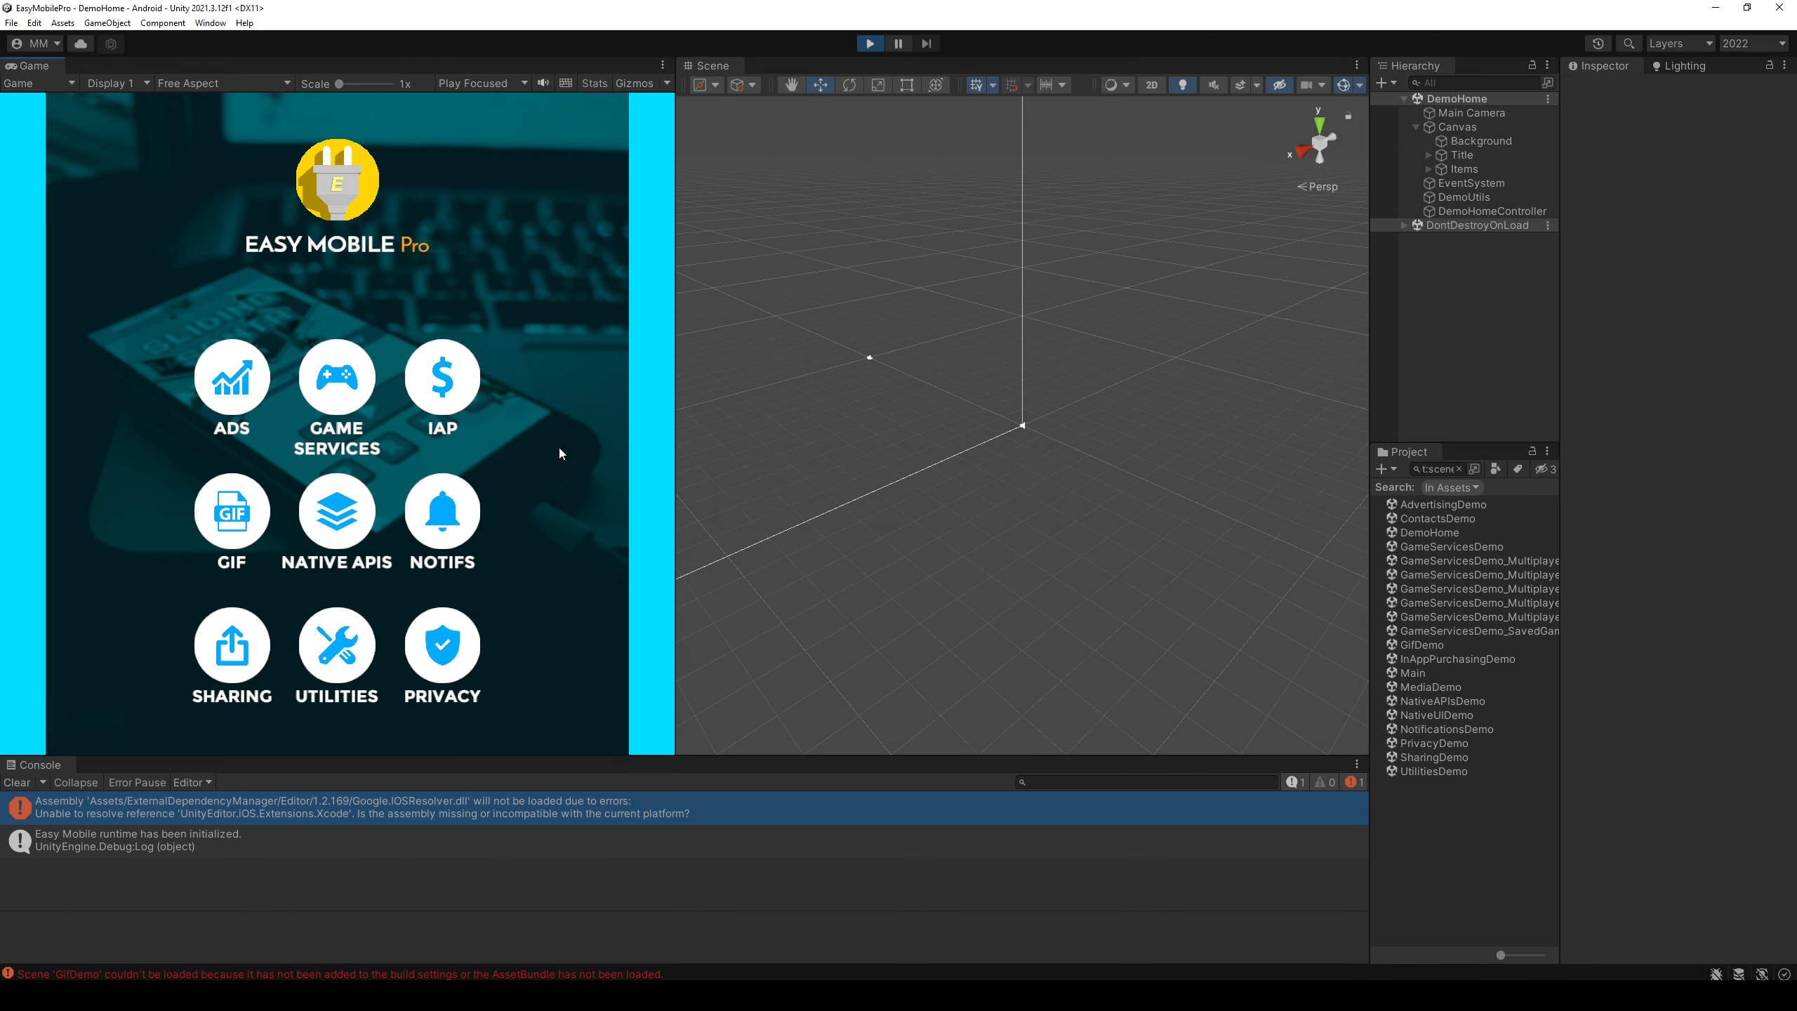
click(233, 513)
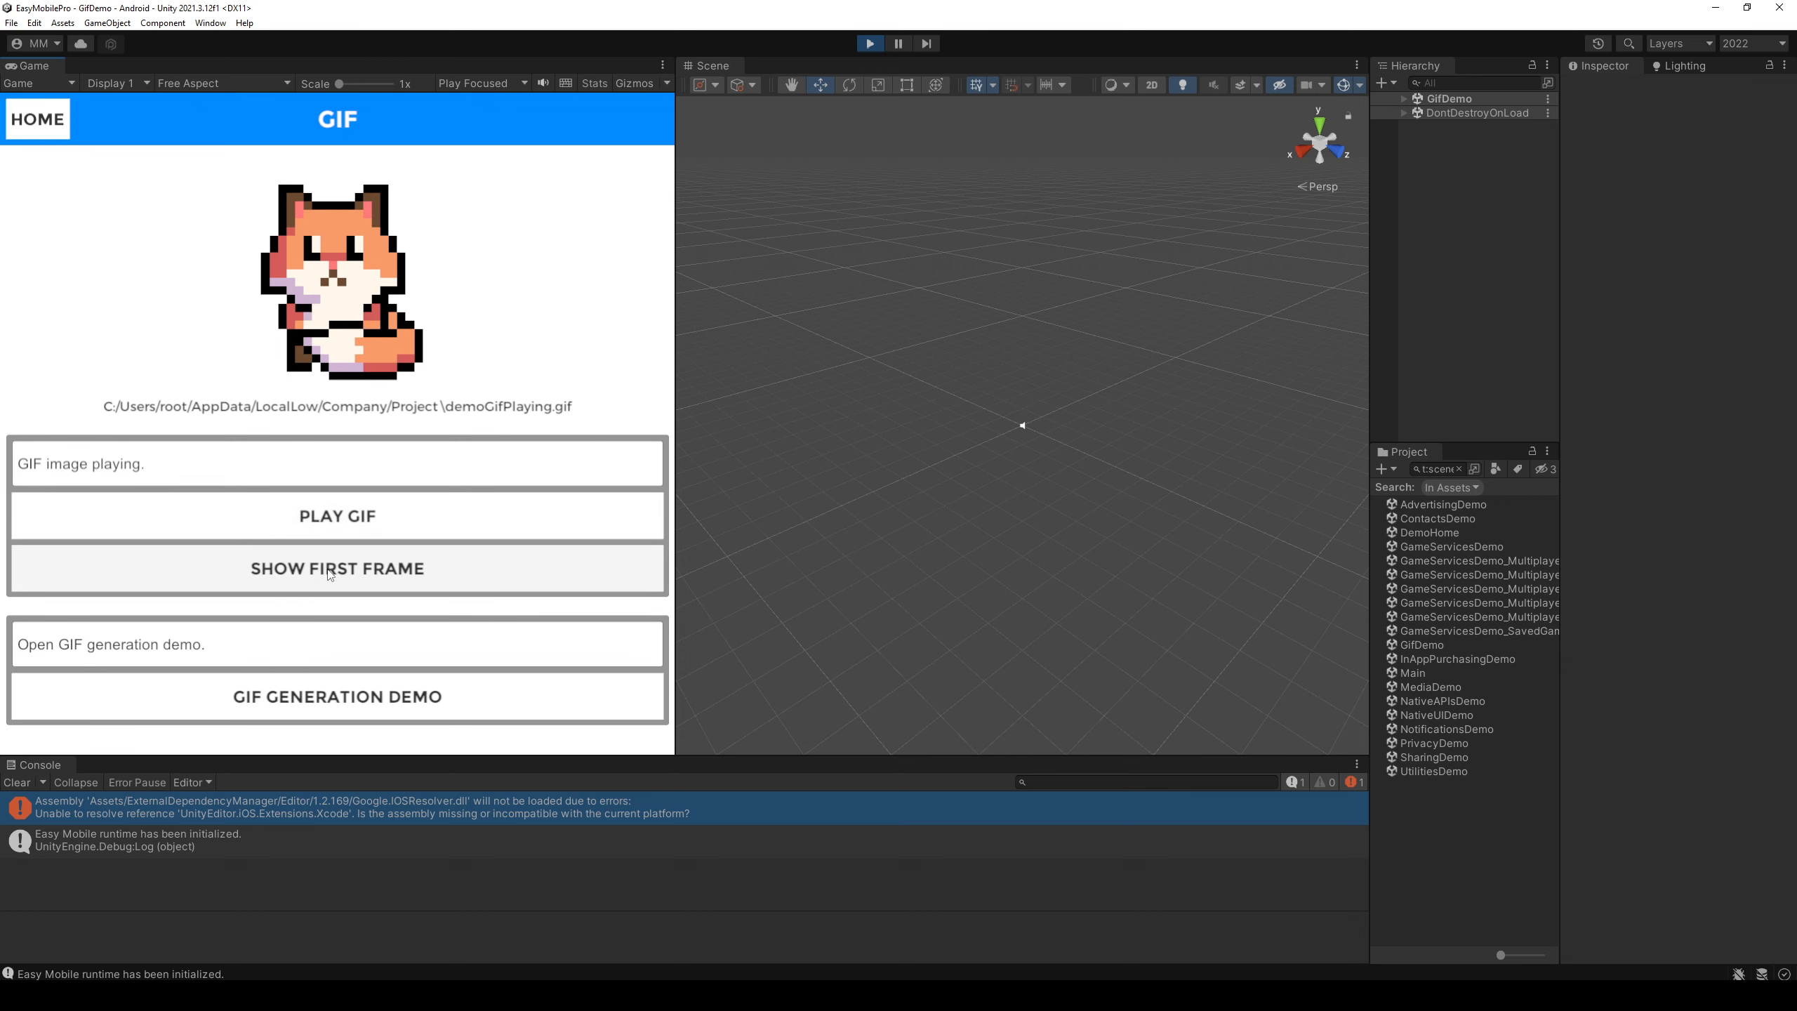
click(352, 518)
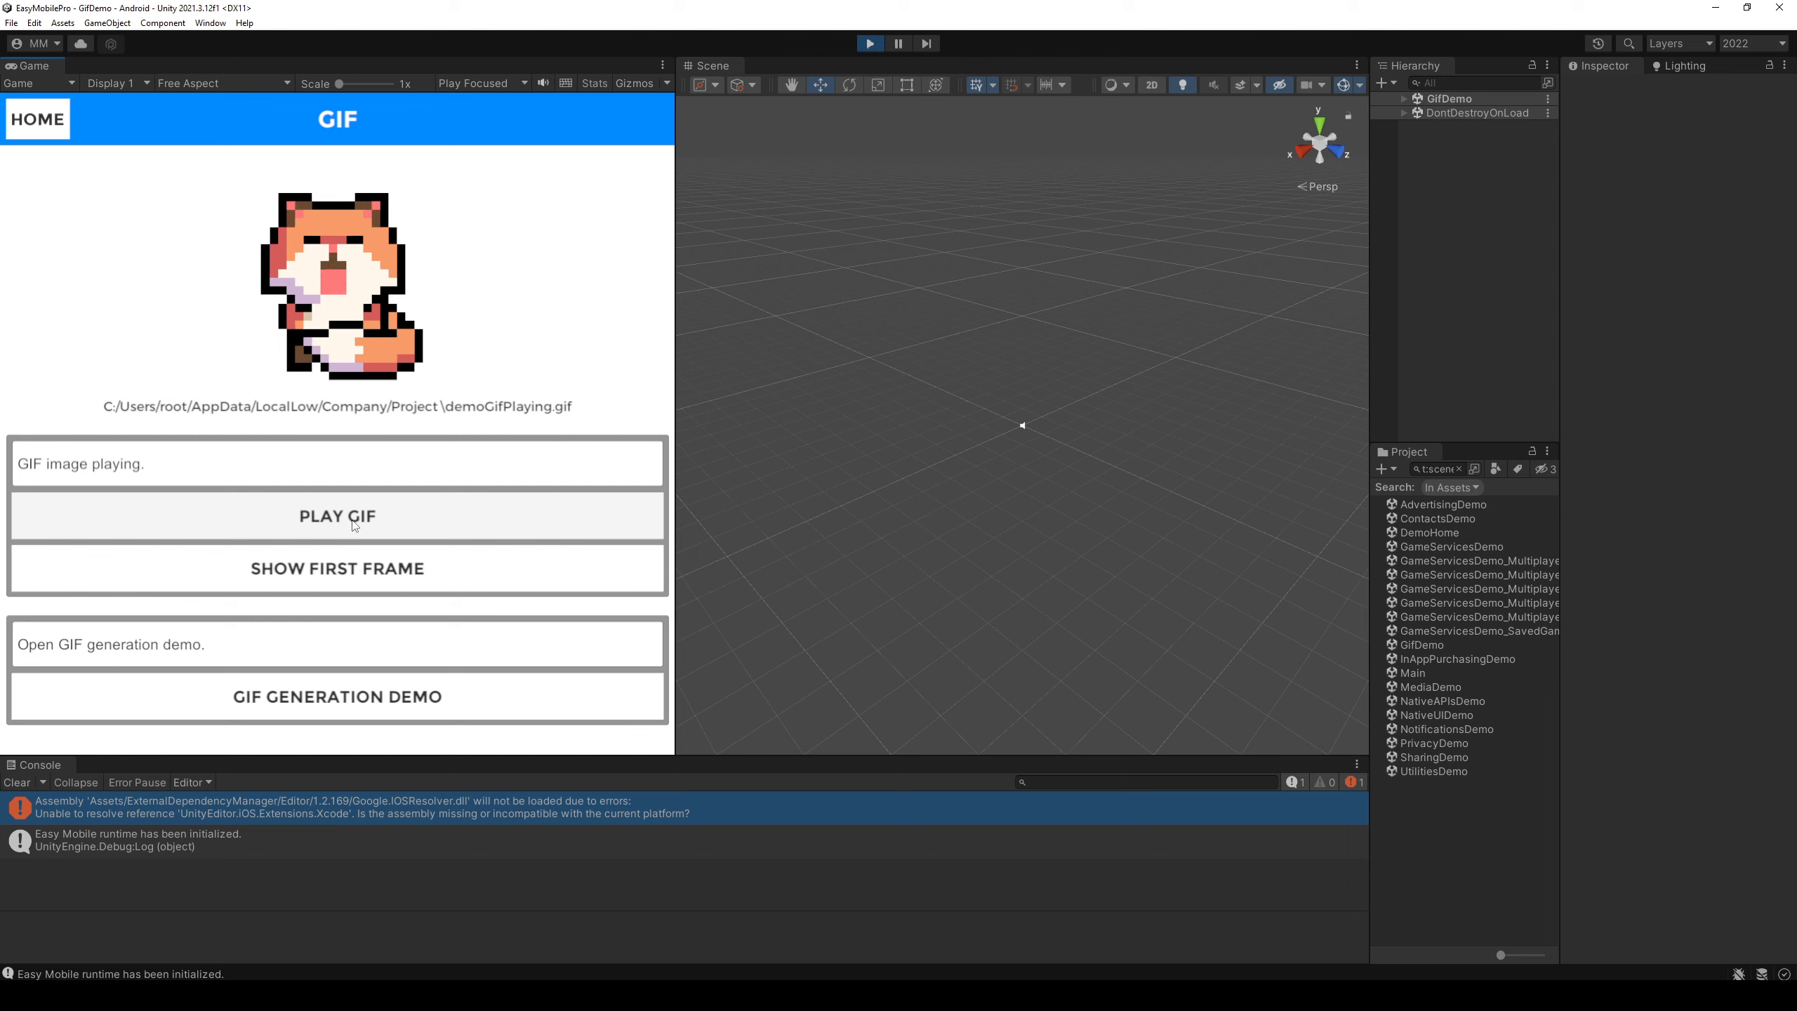
- In the GIF generation demo, record a short clip, export it as a GIF, and accept uploading it to Giphy
click(314, 696)
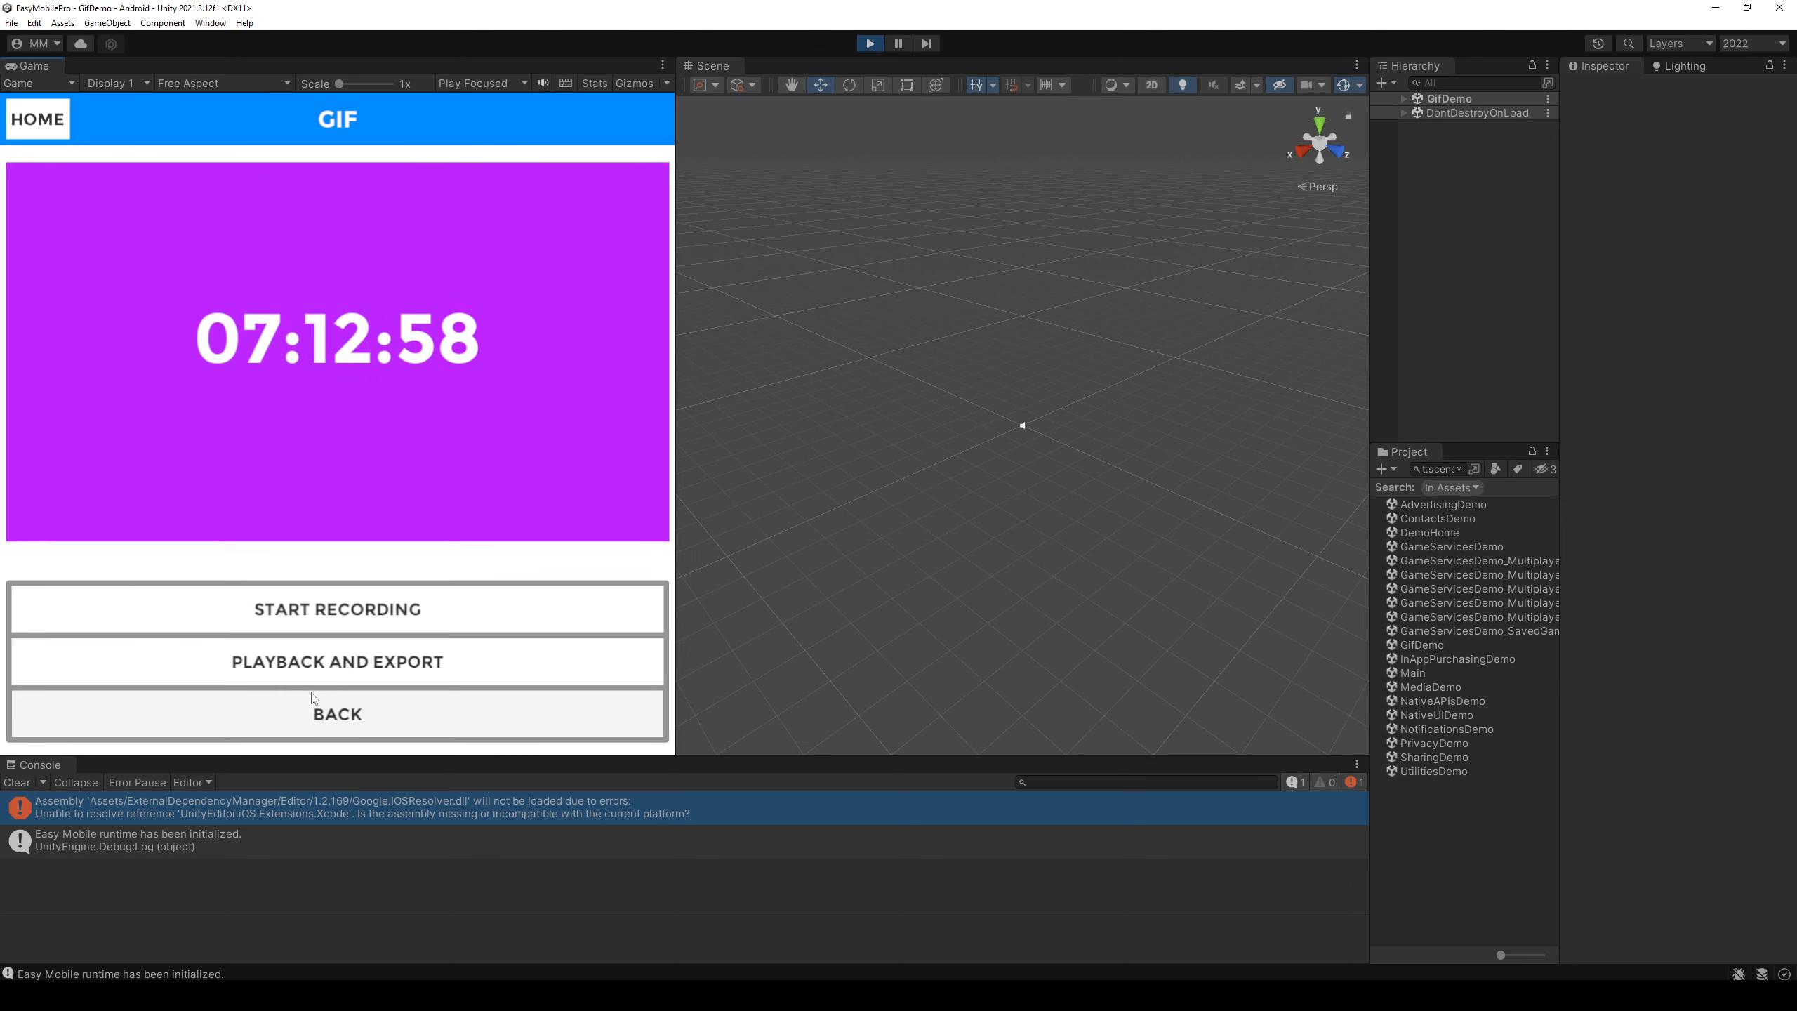
click(341, 610)
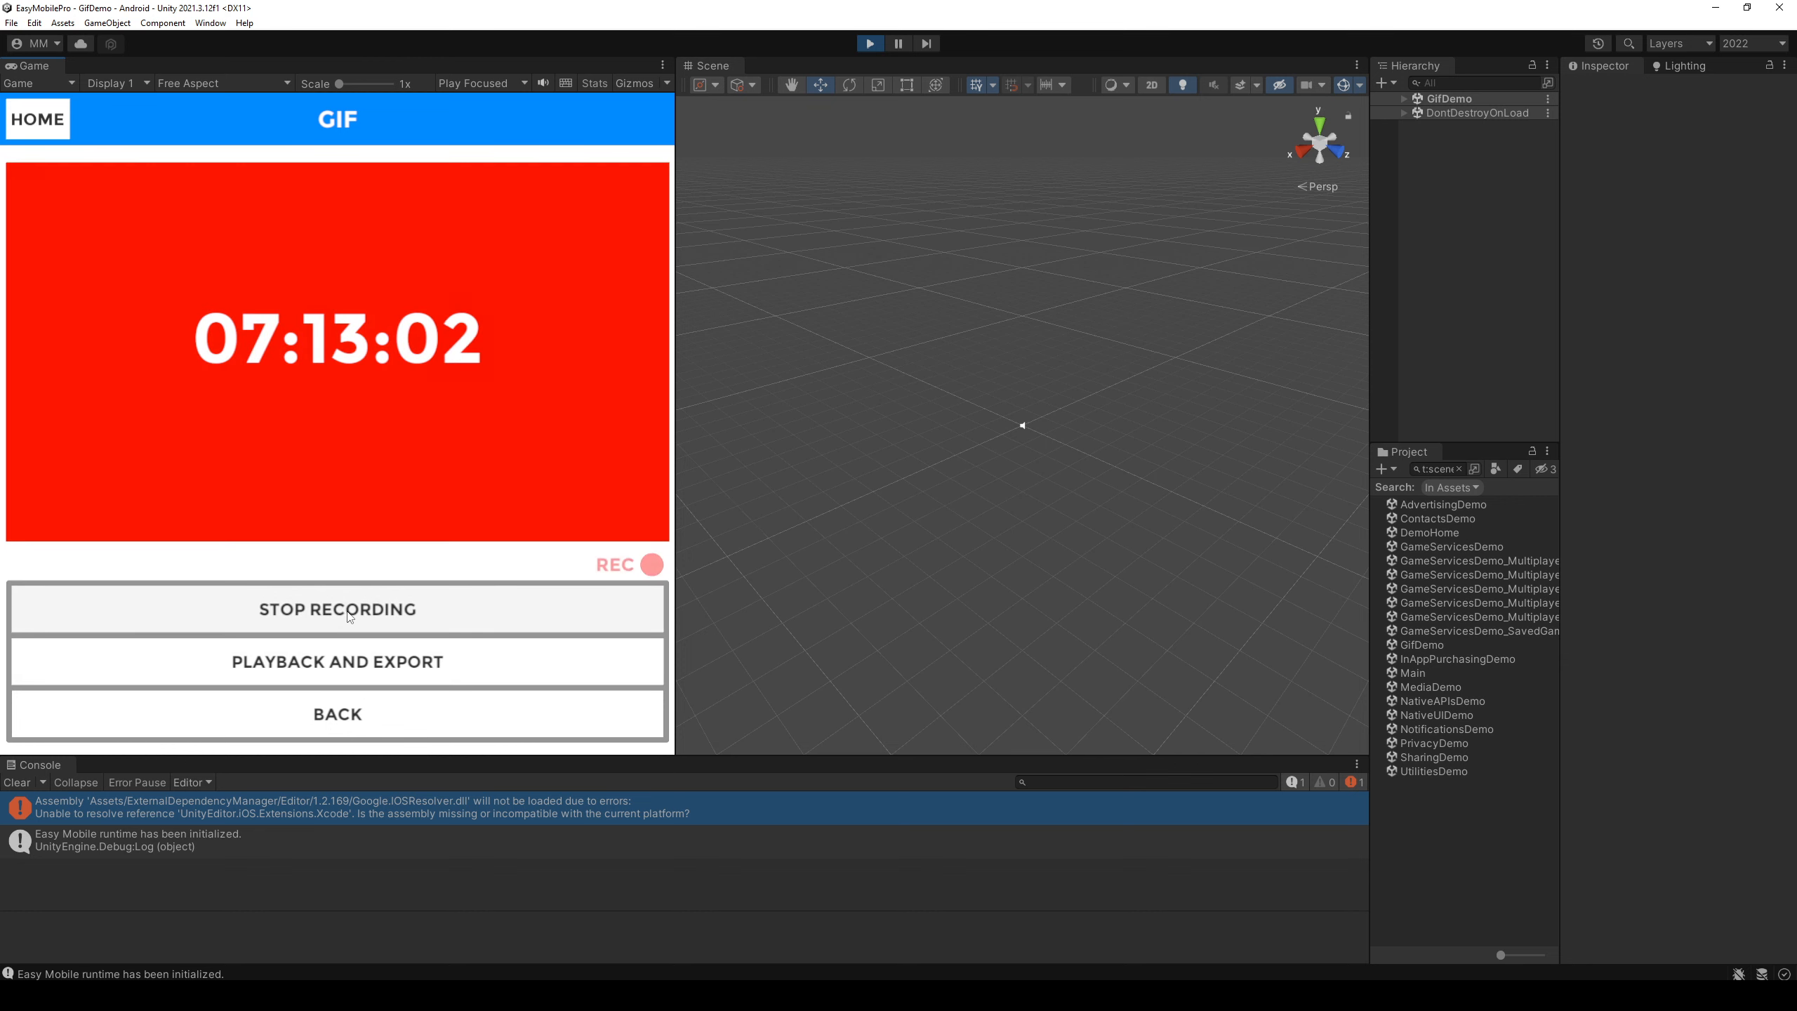
click(351, 619)
click(353, 657)
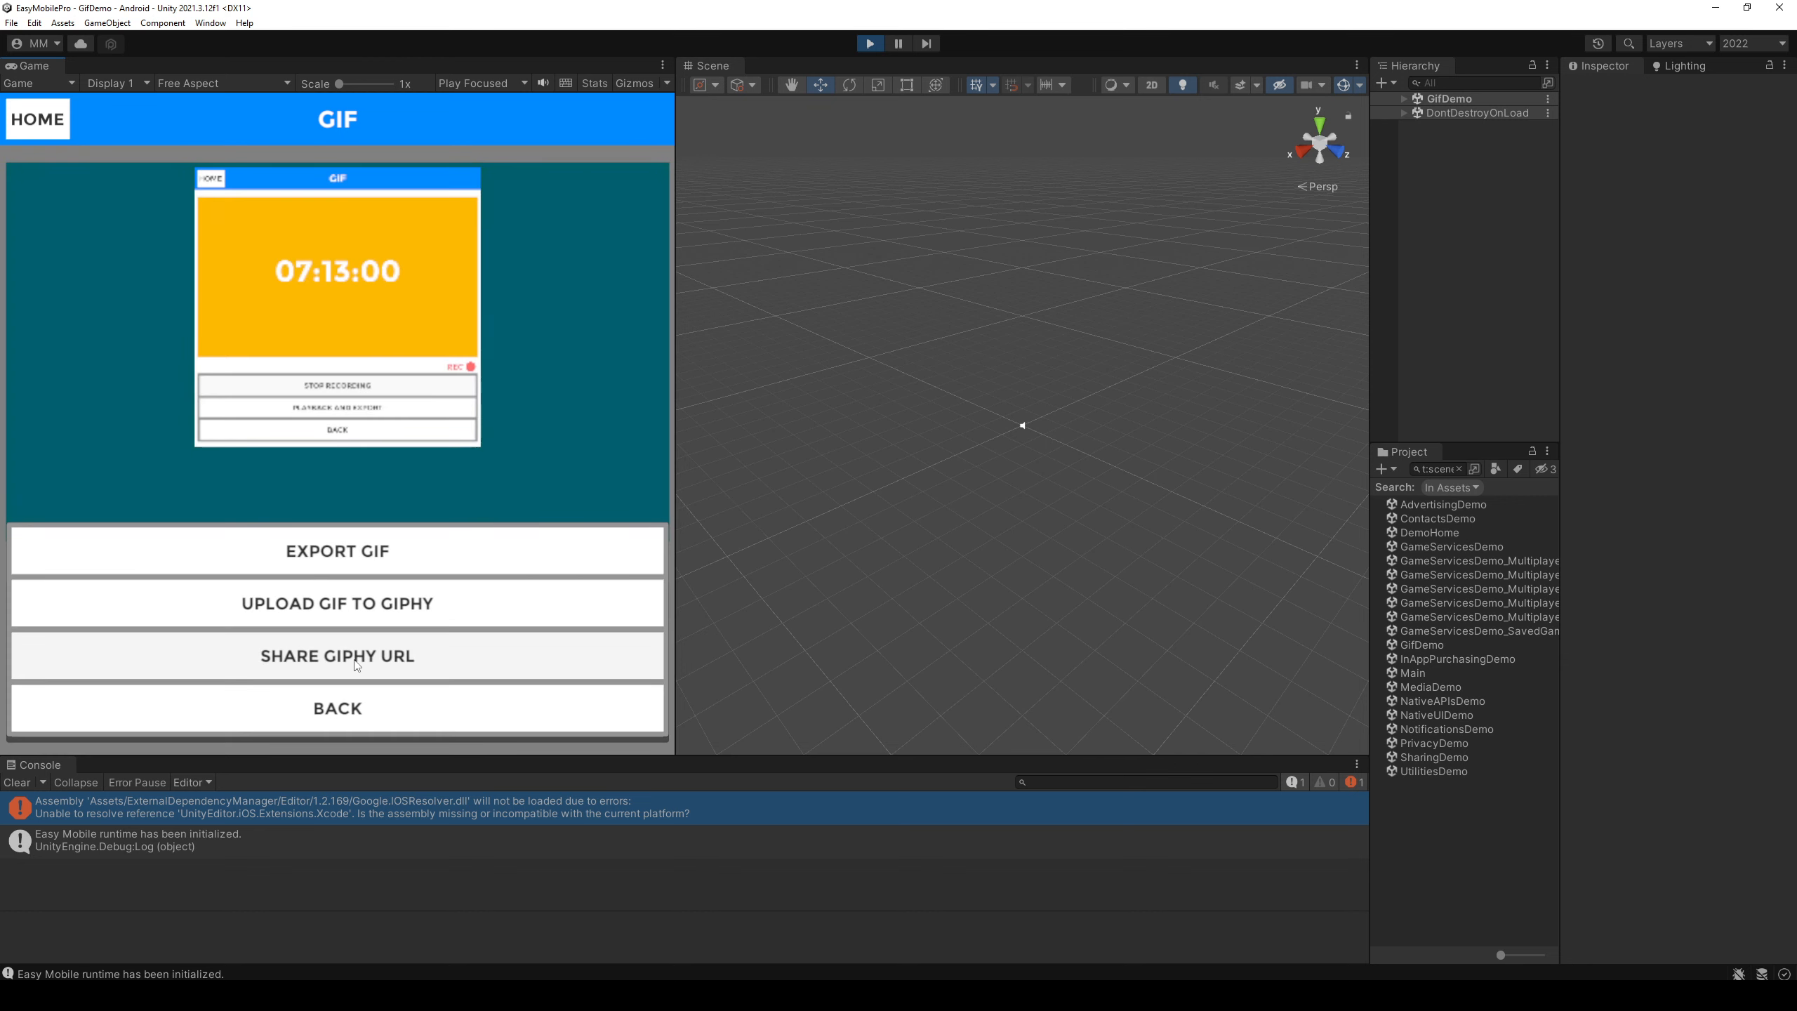
click(370, 560)
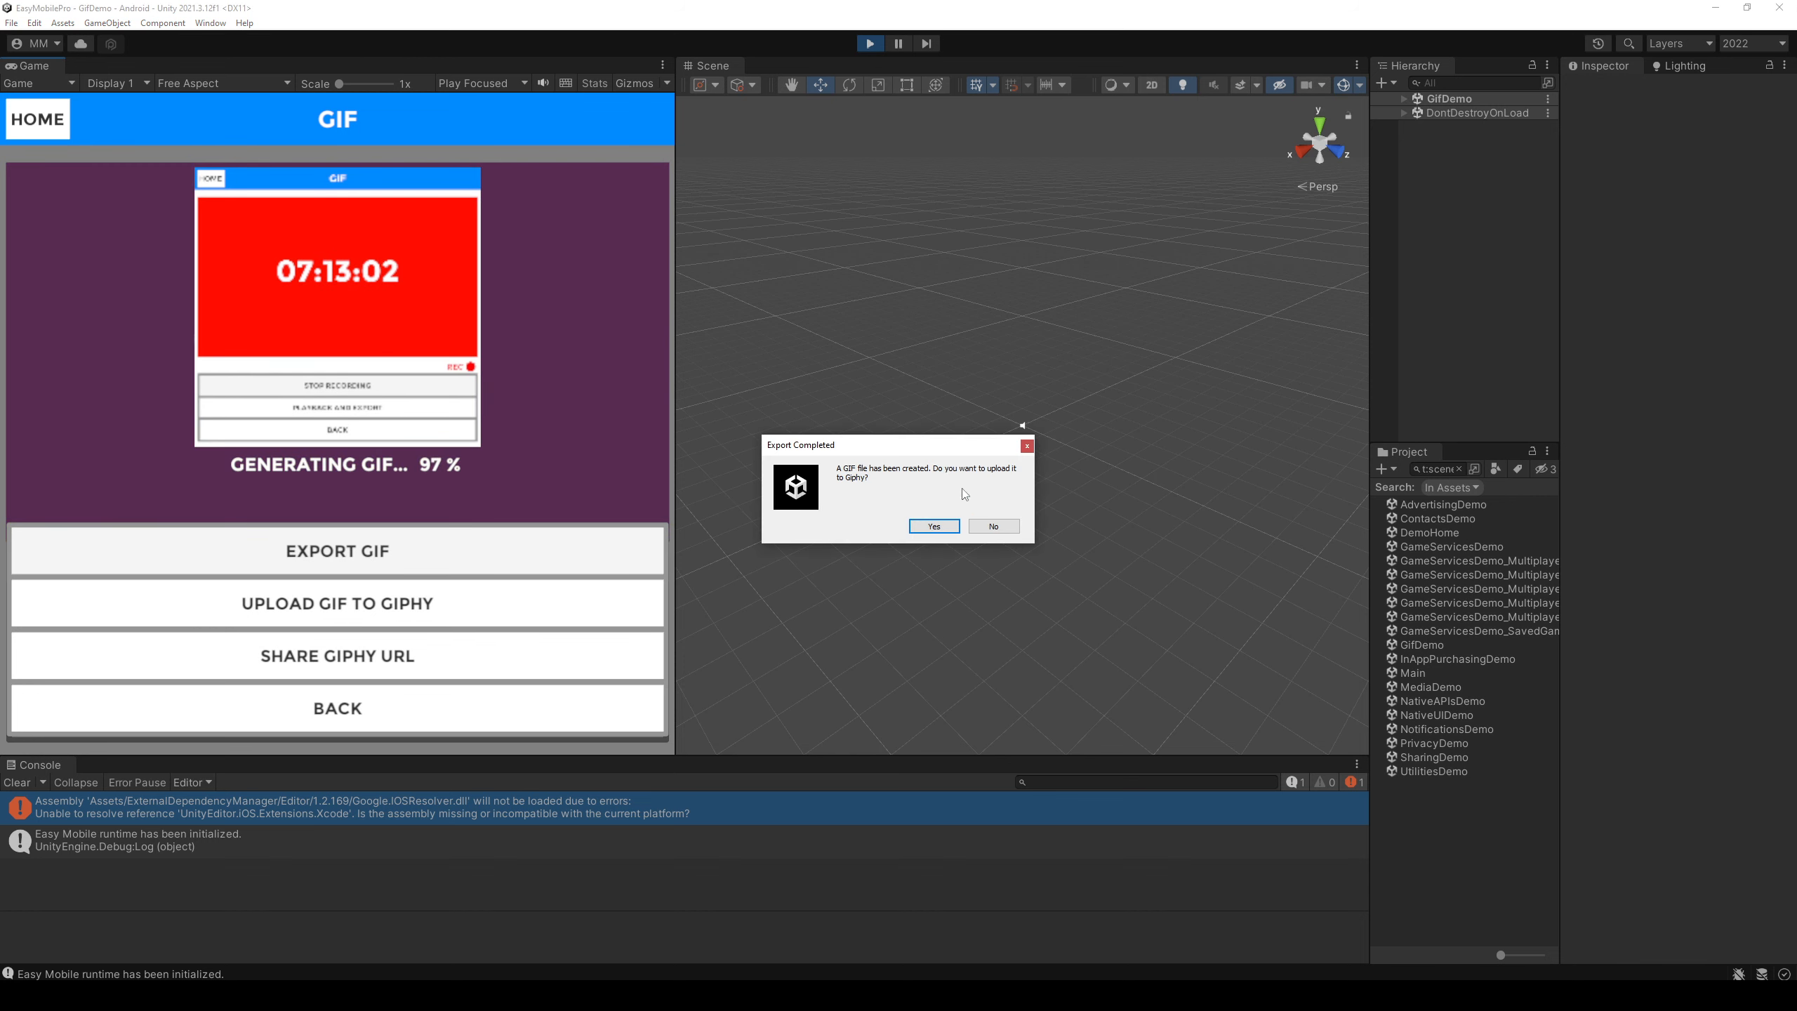
click(952, 527)
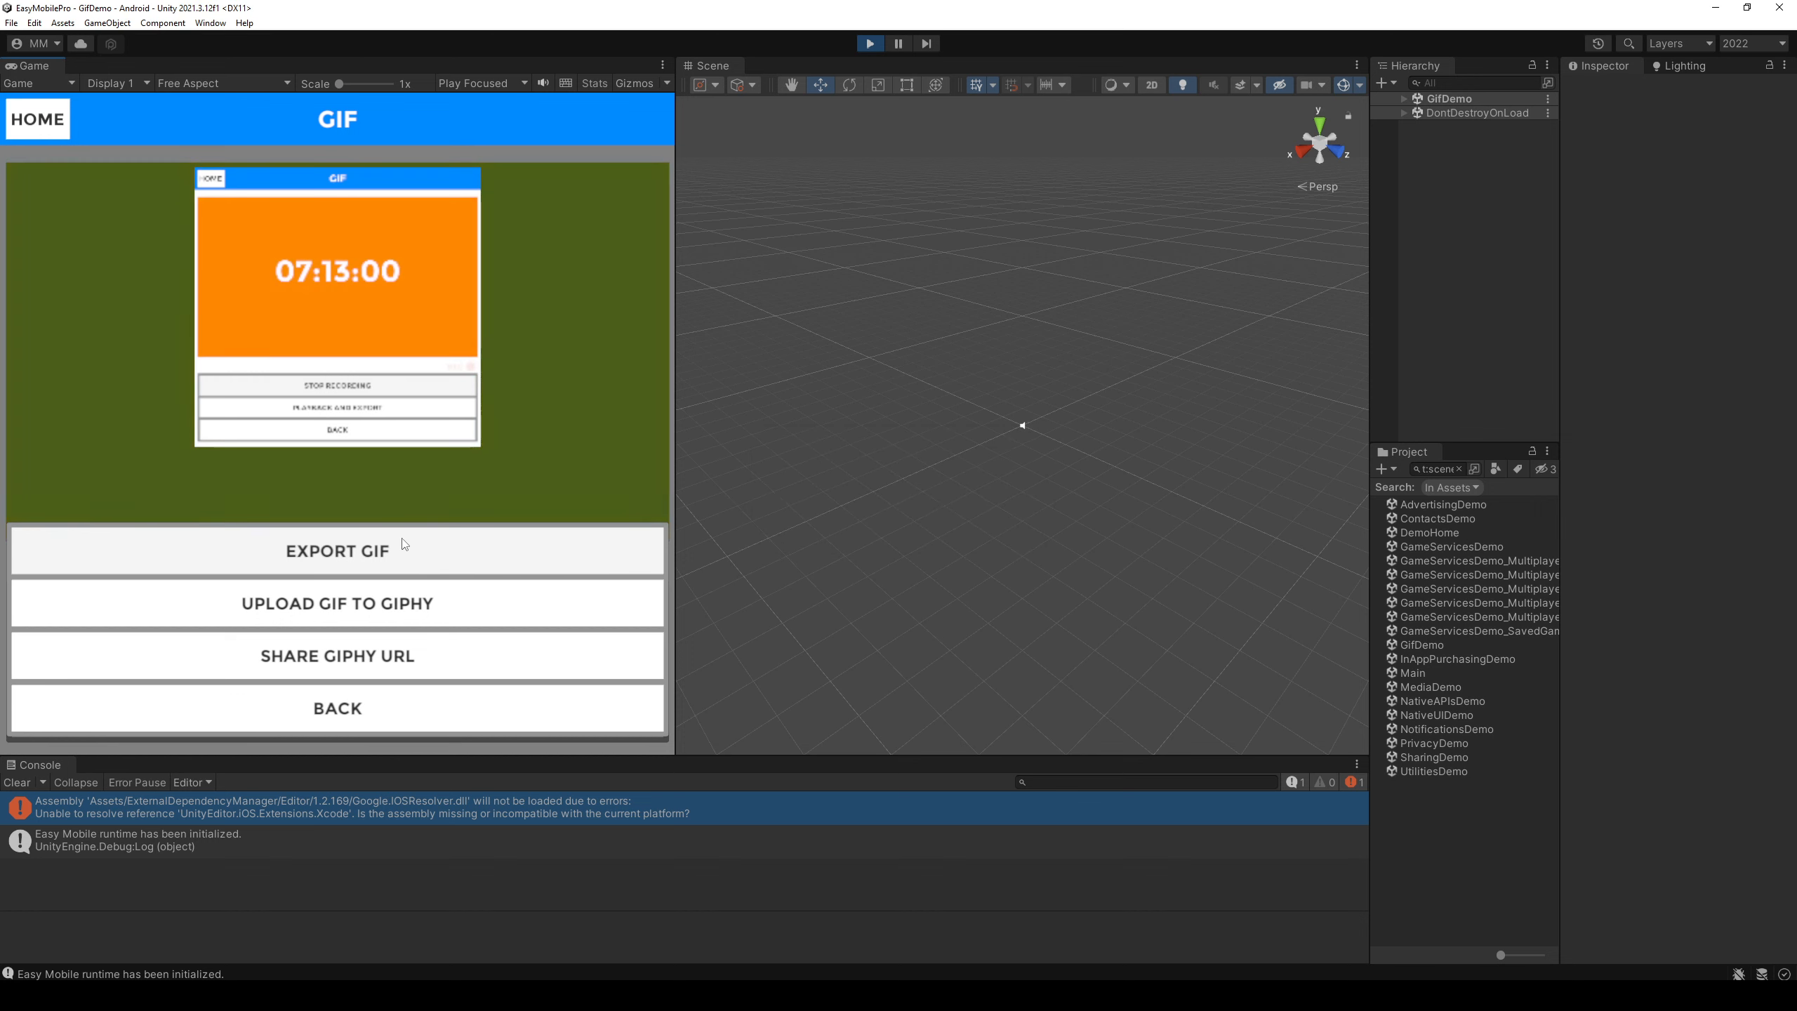
- Return to the demo's home screen, open the Utilities demo, and request its rating dialog
click(339, 702)
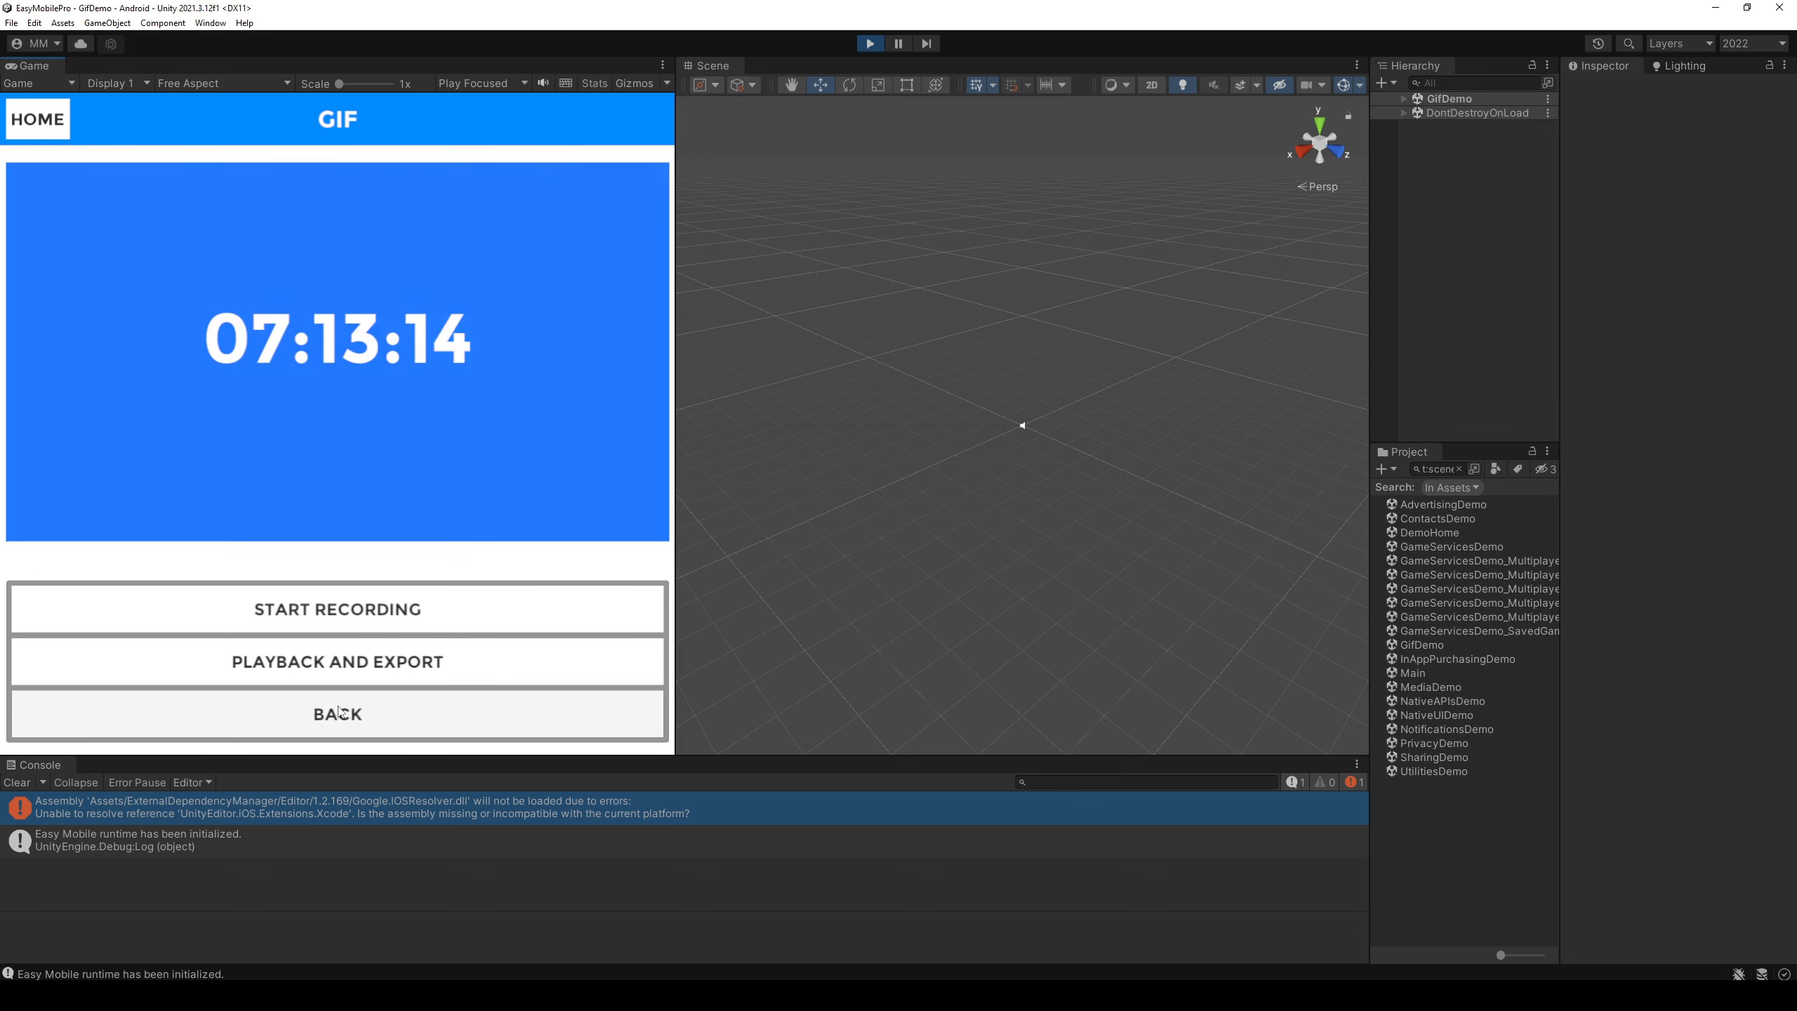
click(338, 712)
click(44, 120)
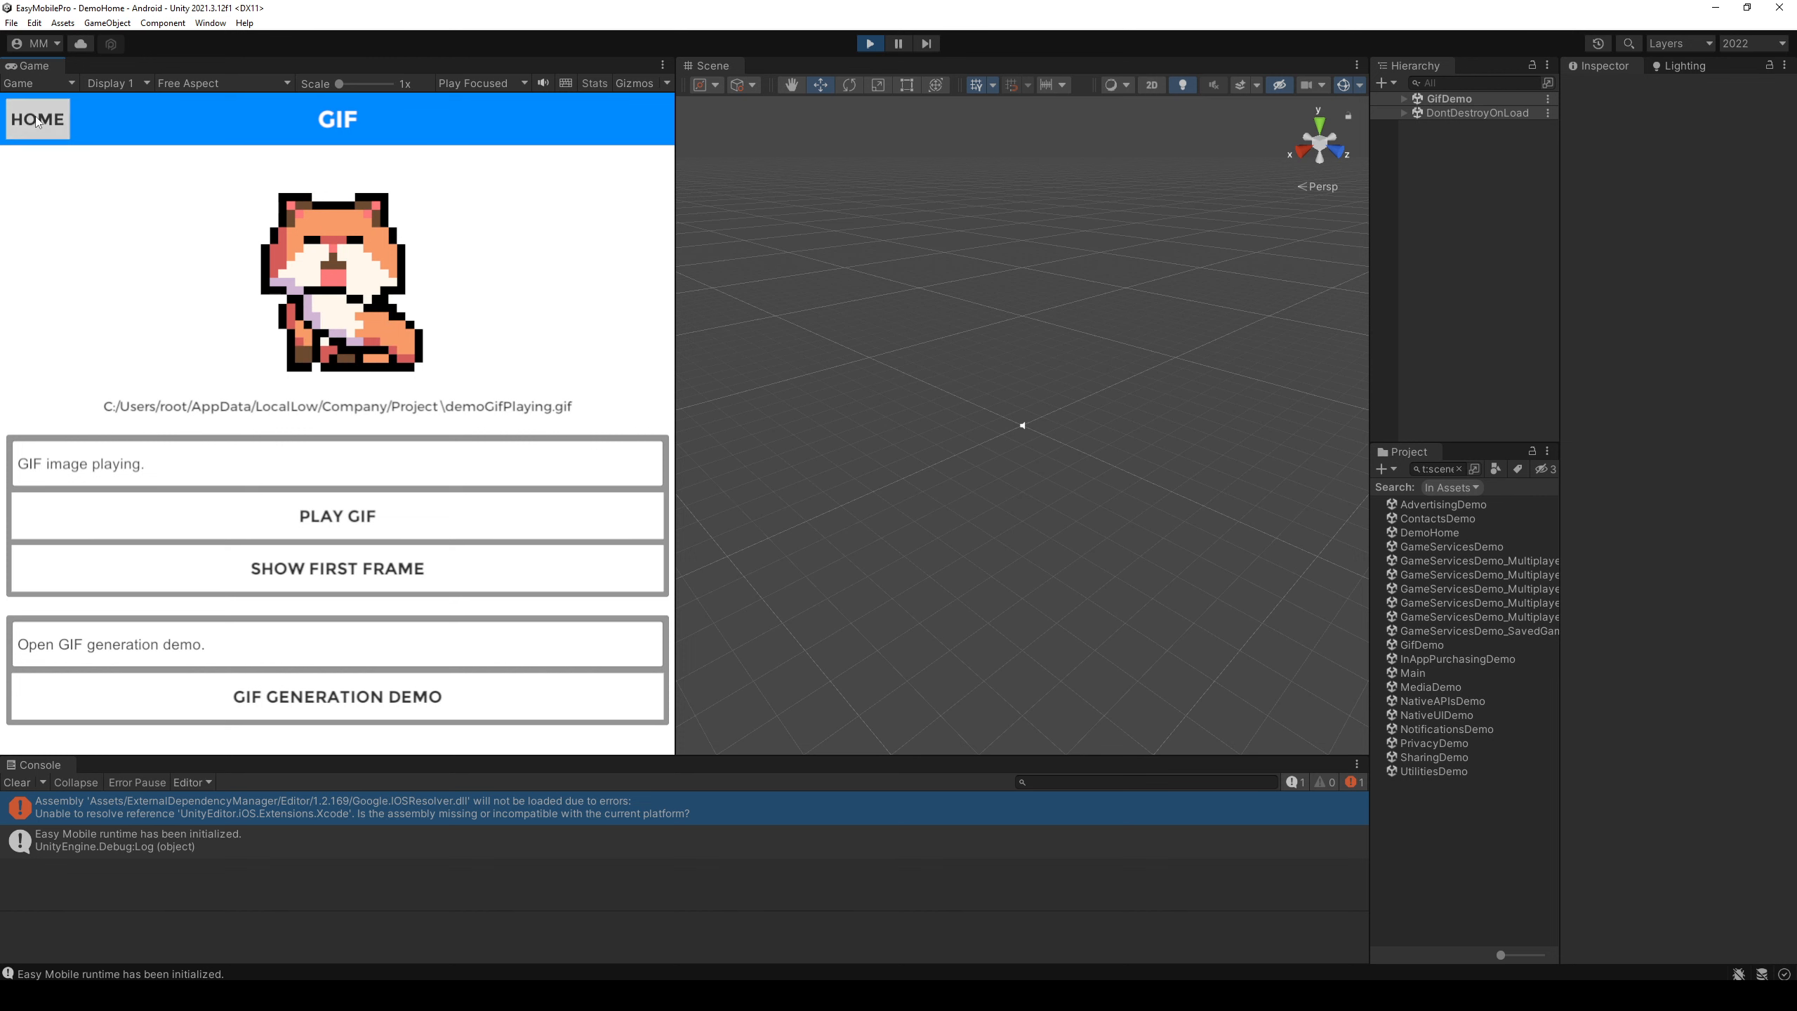
click(353, 646)
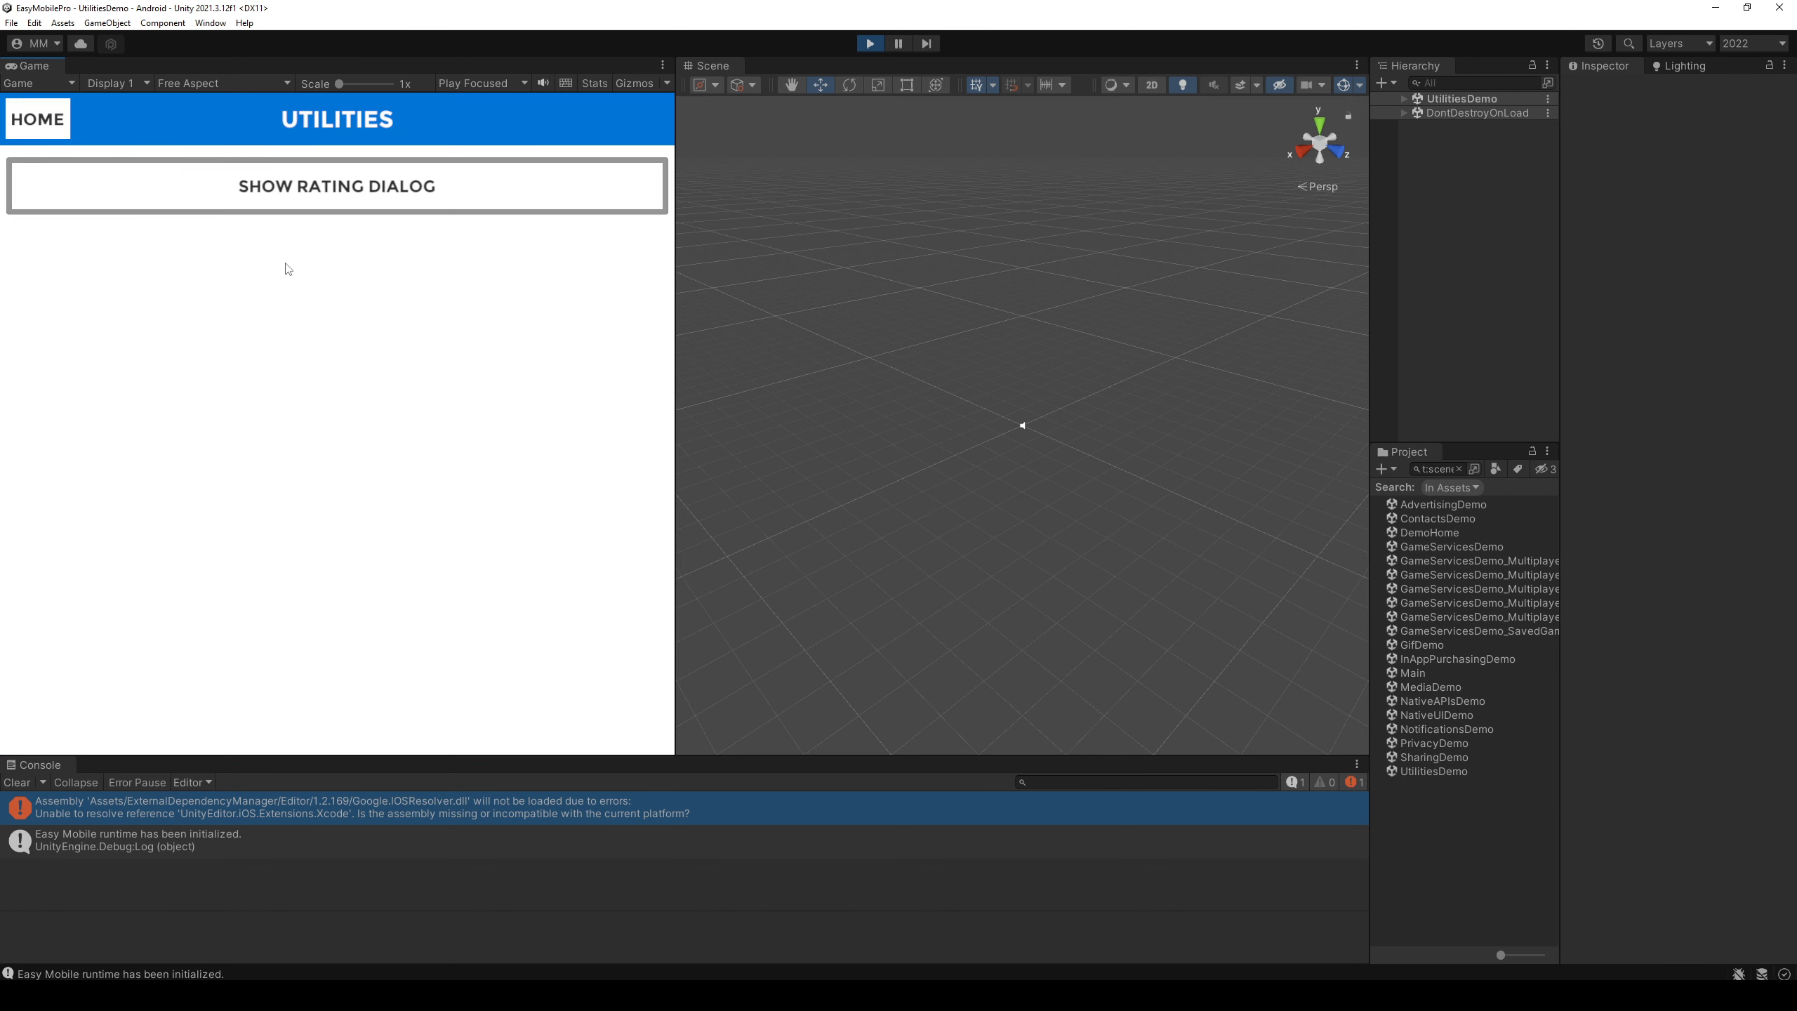
click(313, 197)
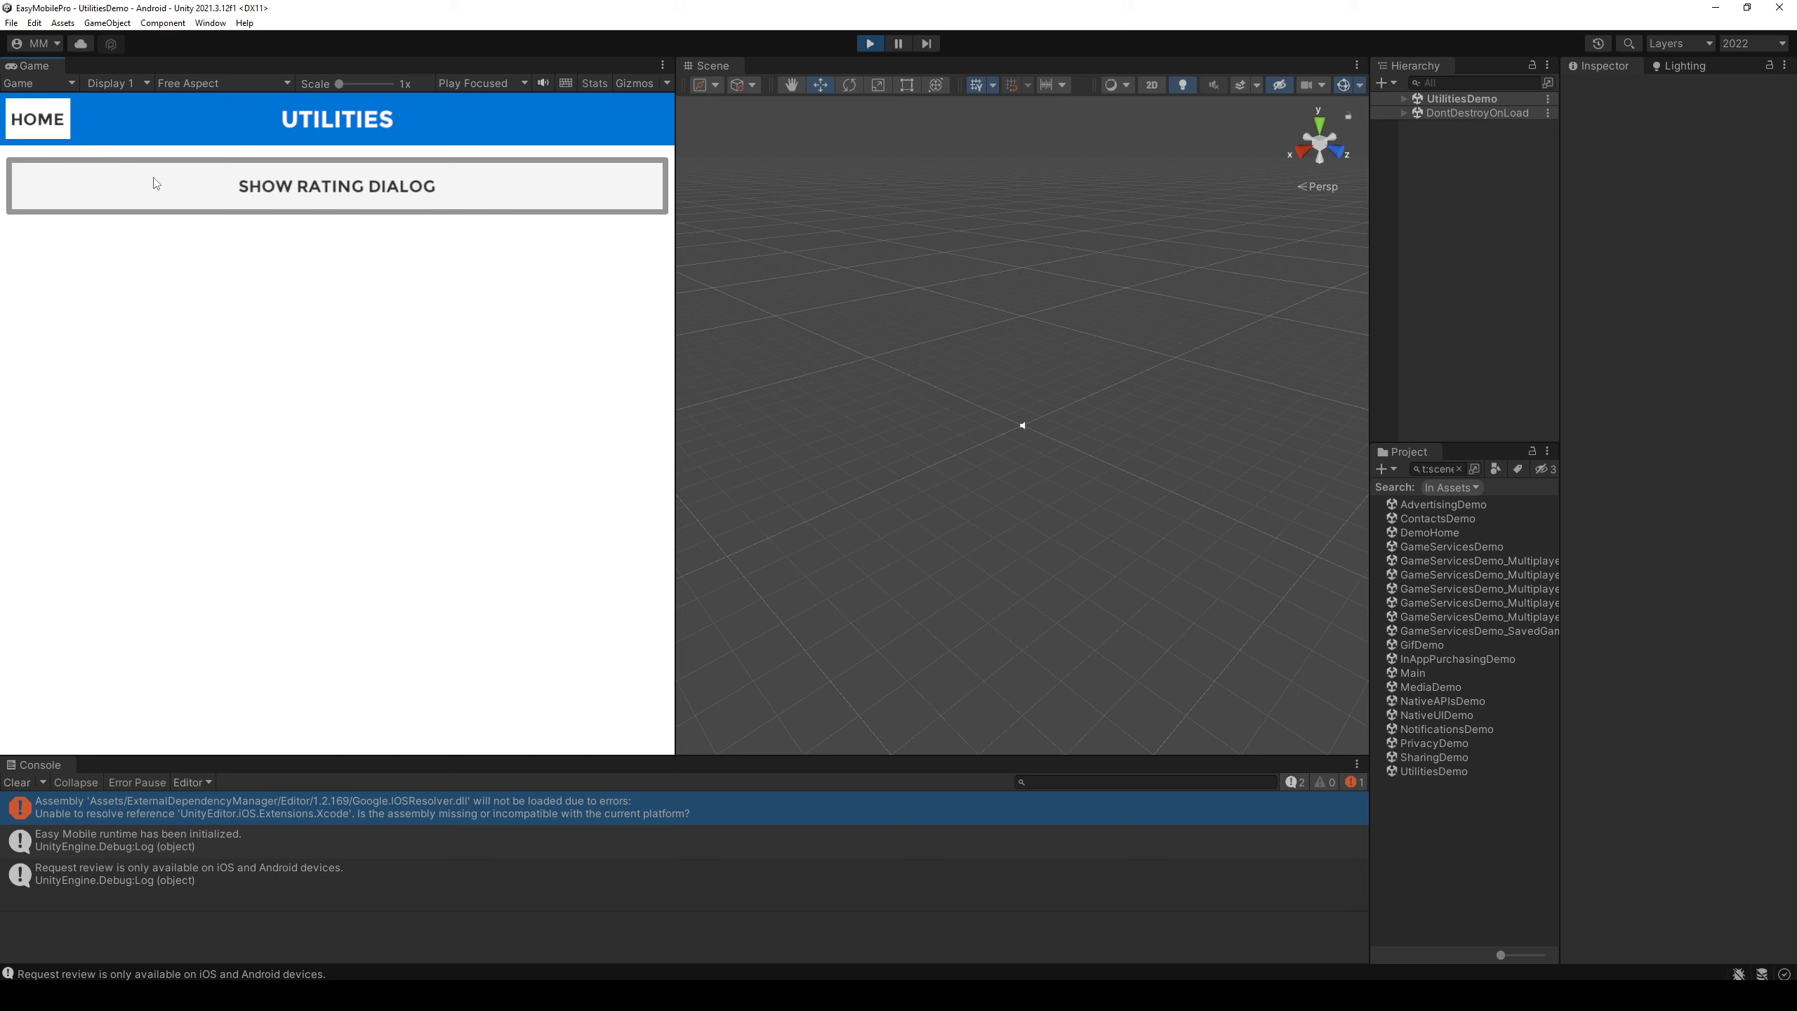
- Return to the demo's home screen, open the Privacy demo, and accept the Data Privacy Consent dialog with its default toggles
click(37, 118)
click(439, 645)
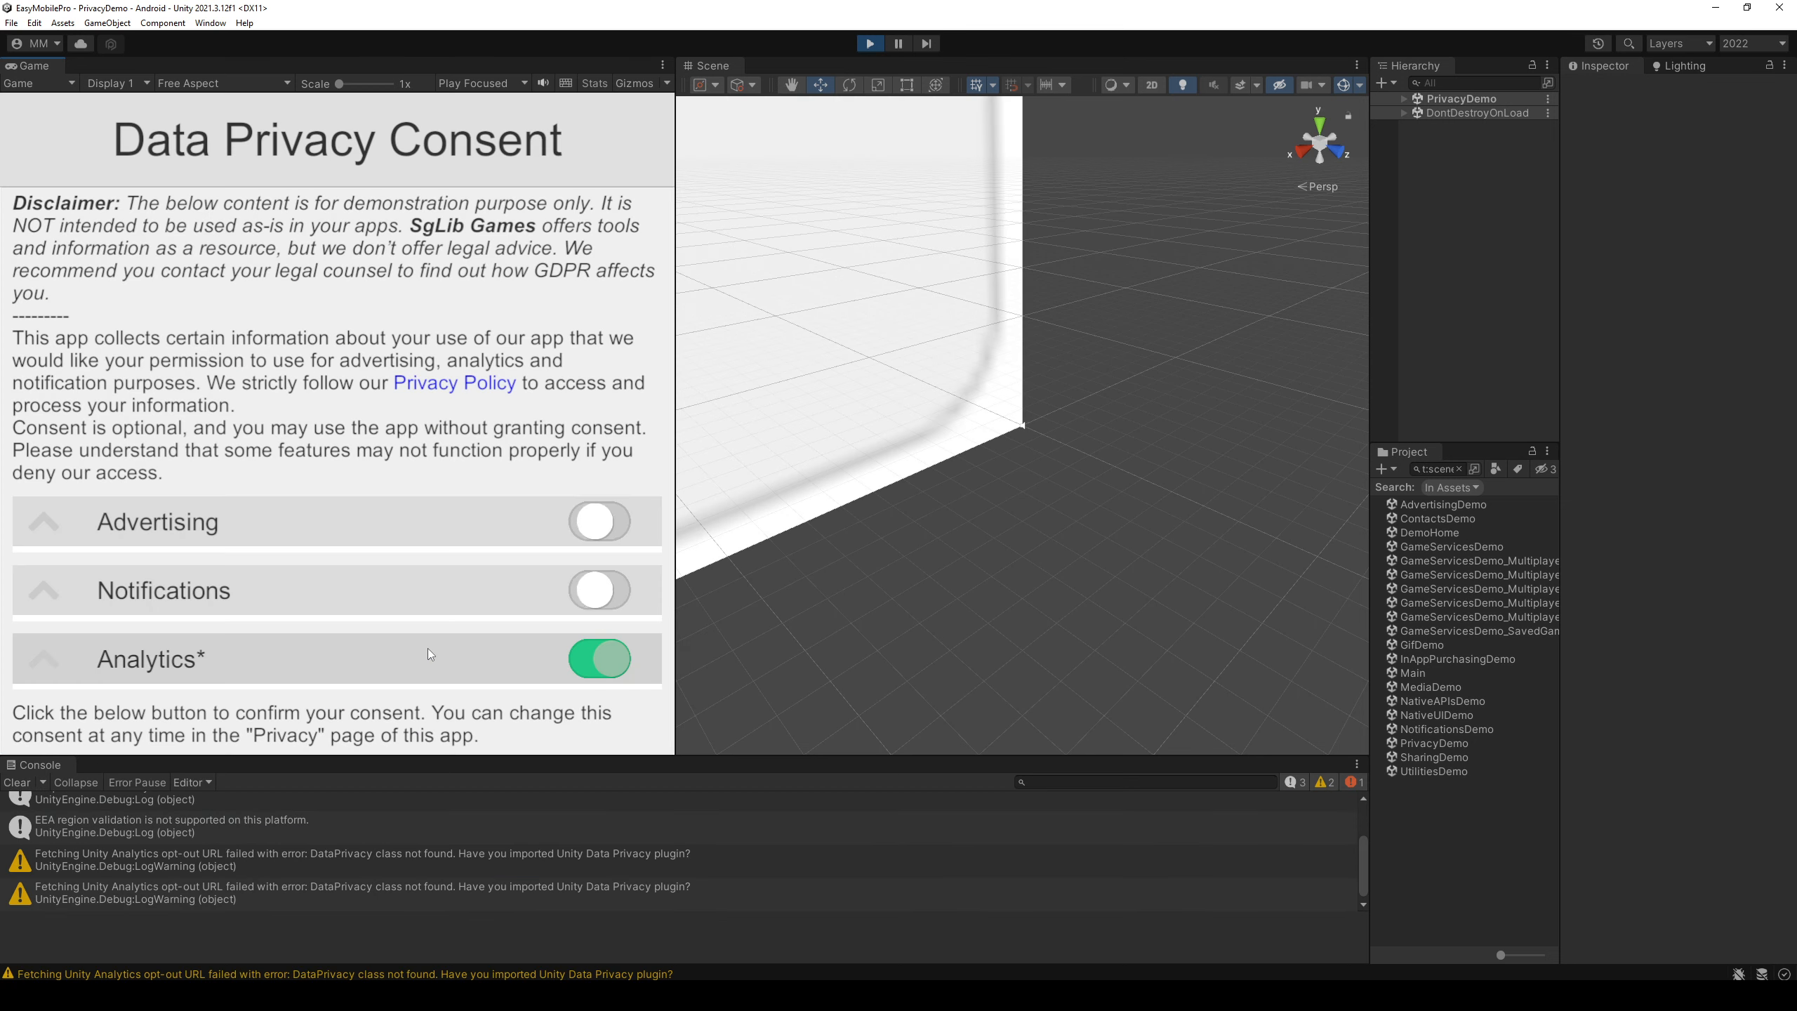
scroll(228, 295, down, 3)
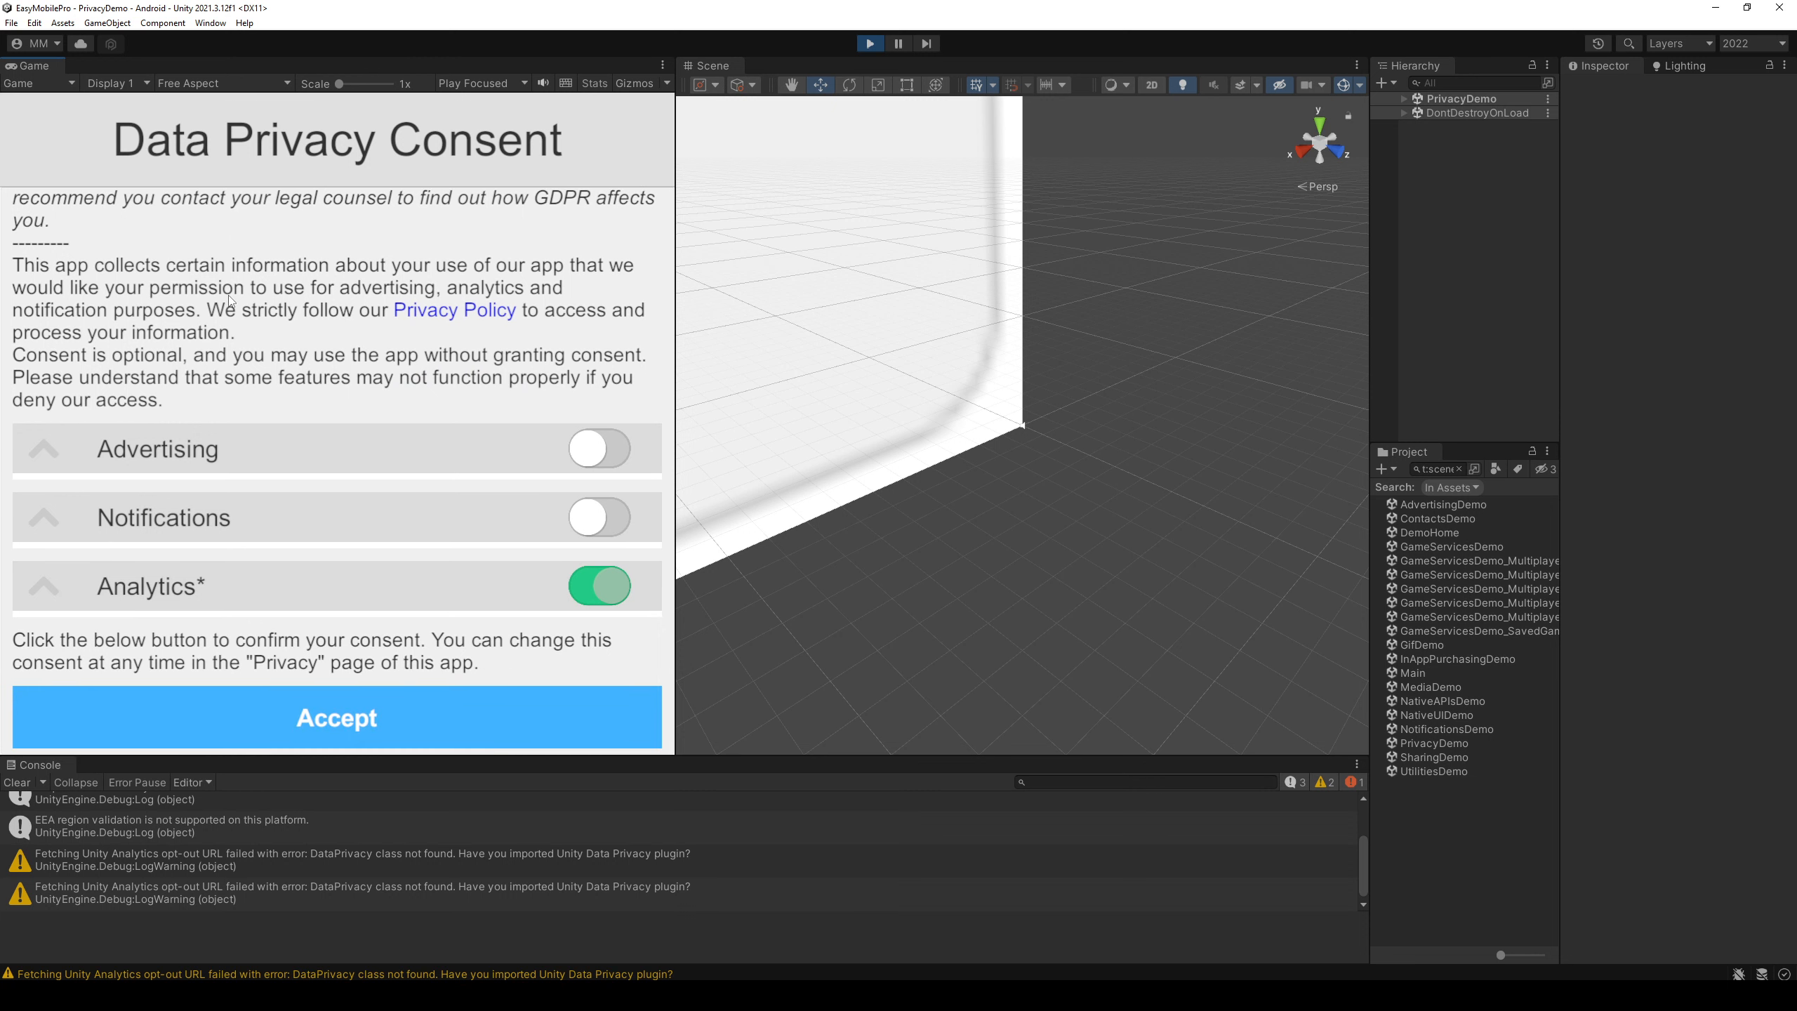
scroll(229, 295, up, 3)
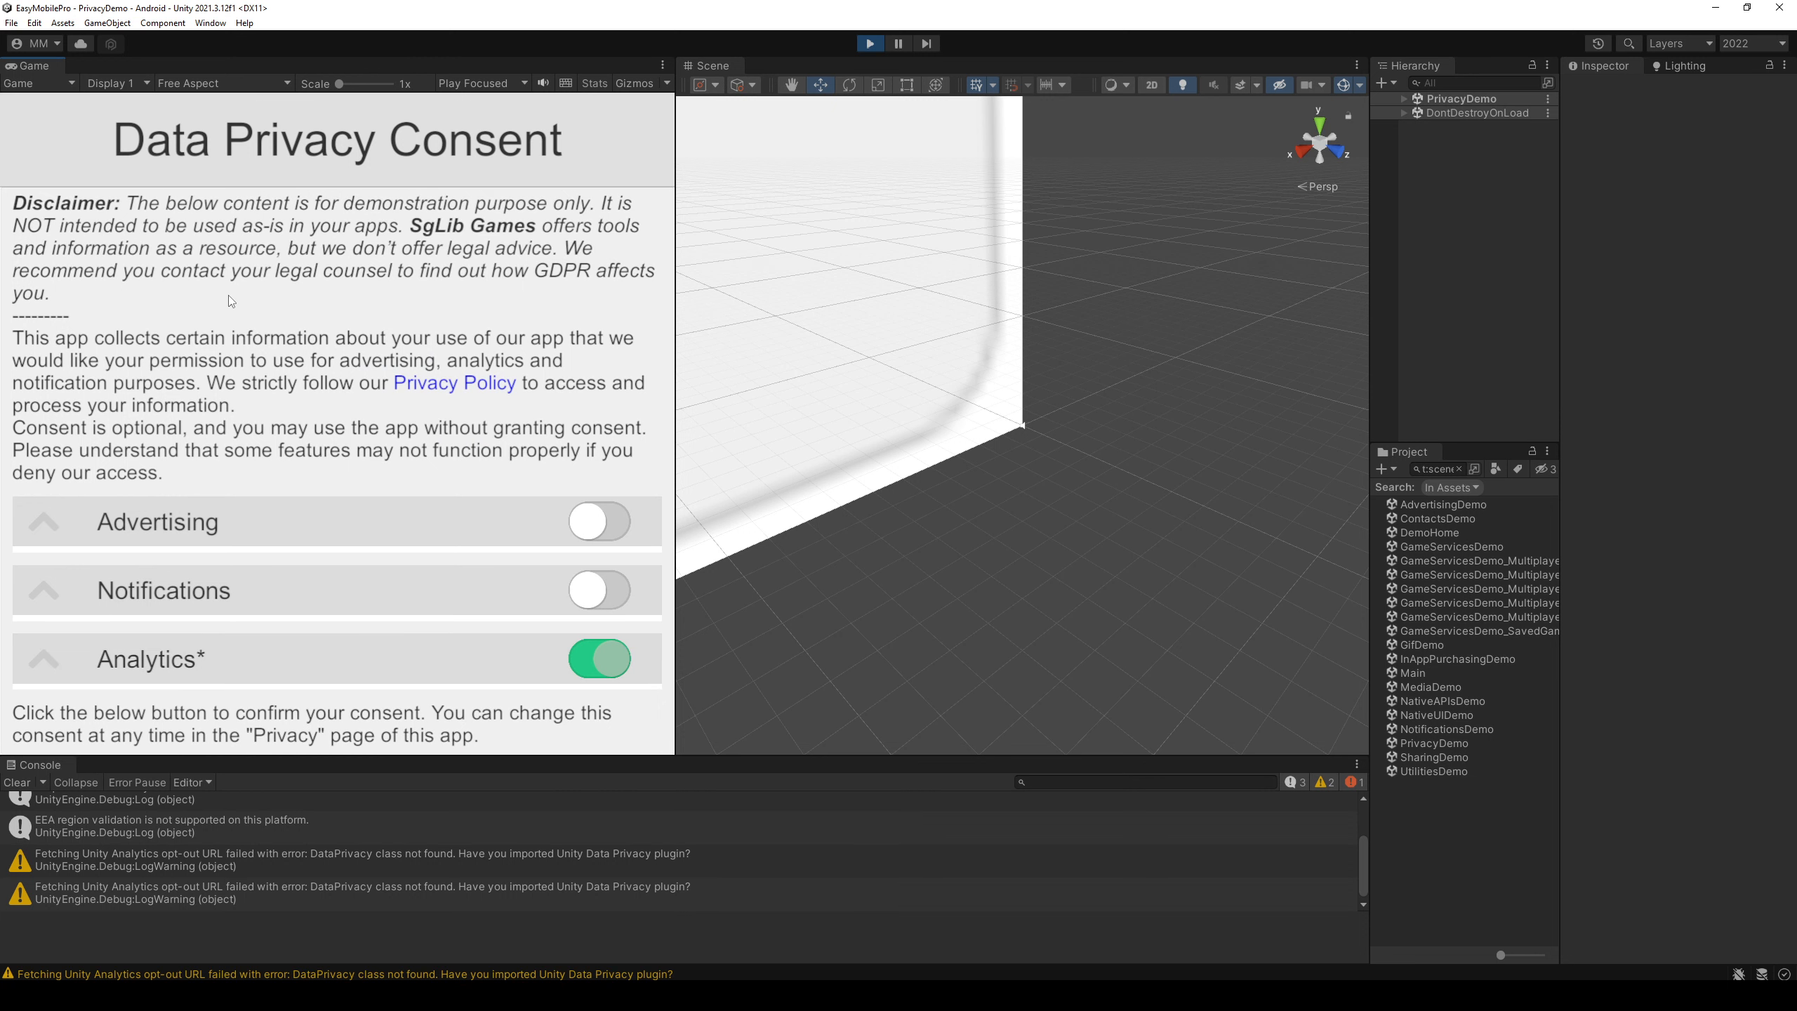
scroll(268, 495, down, 3)
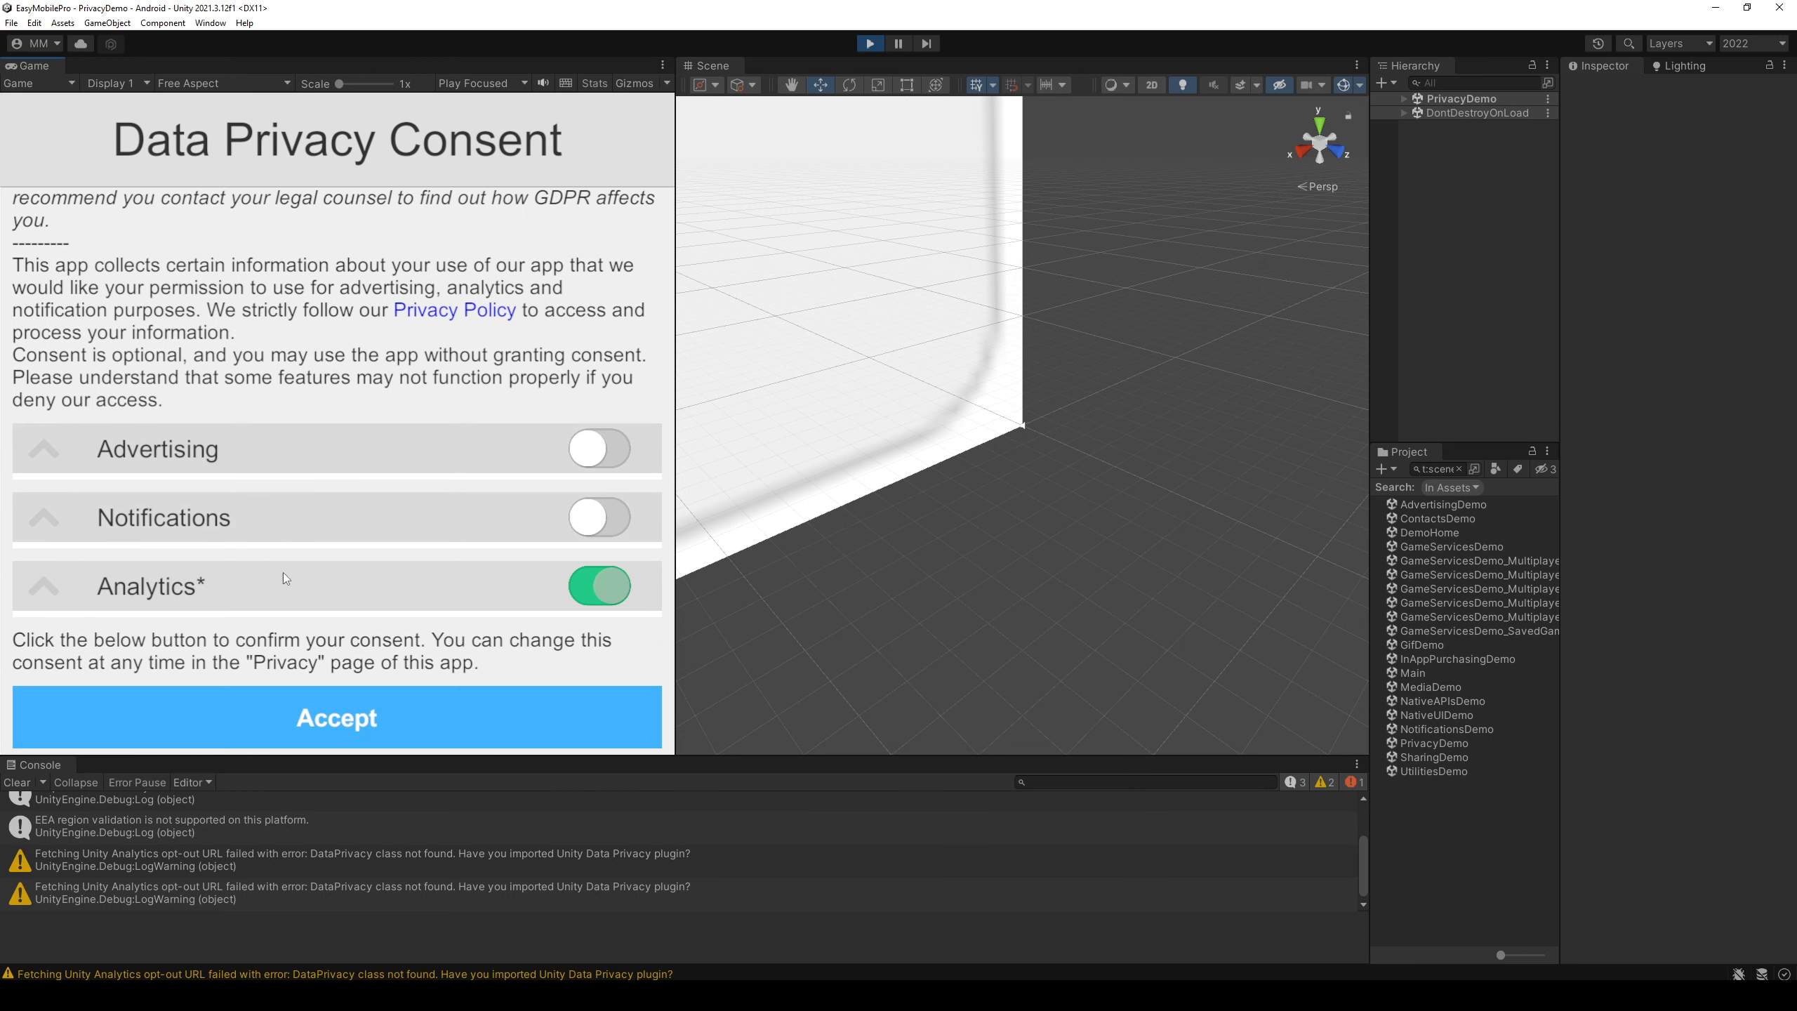
click(349, 714)
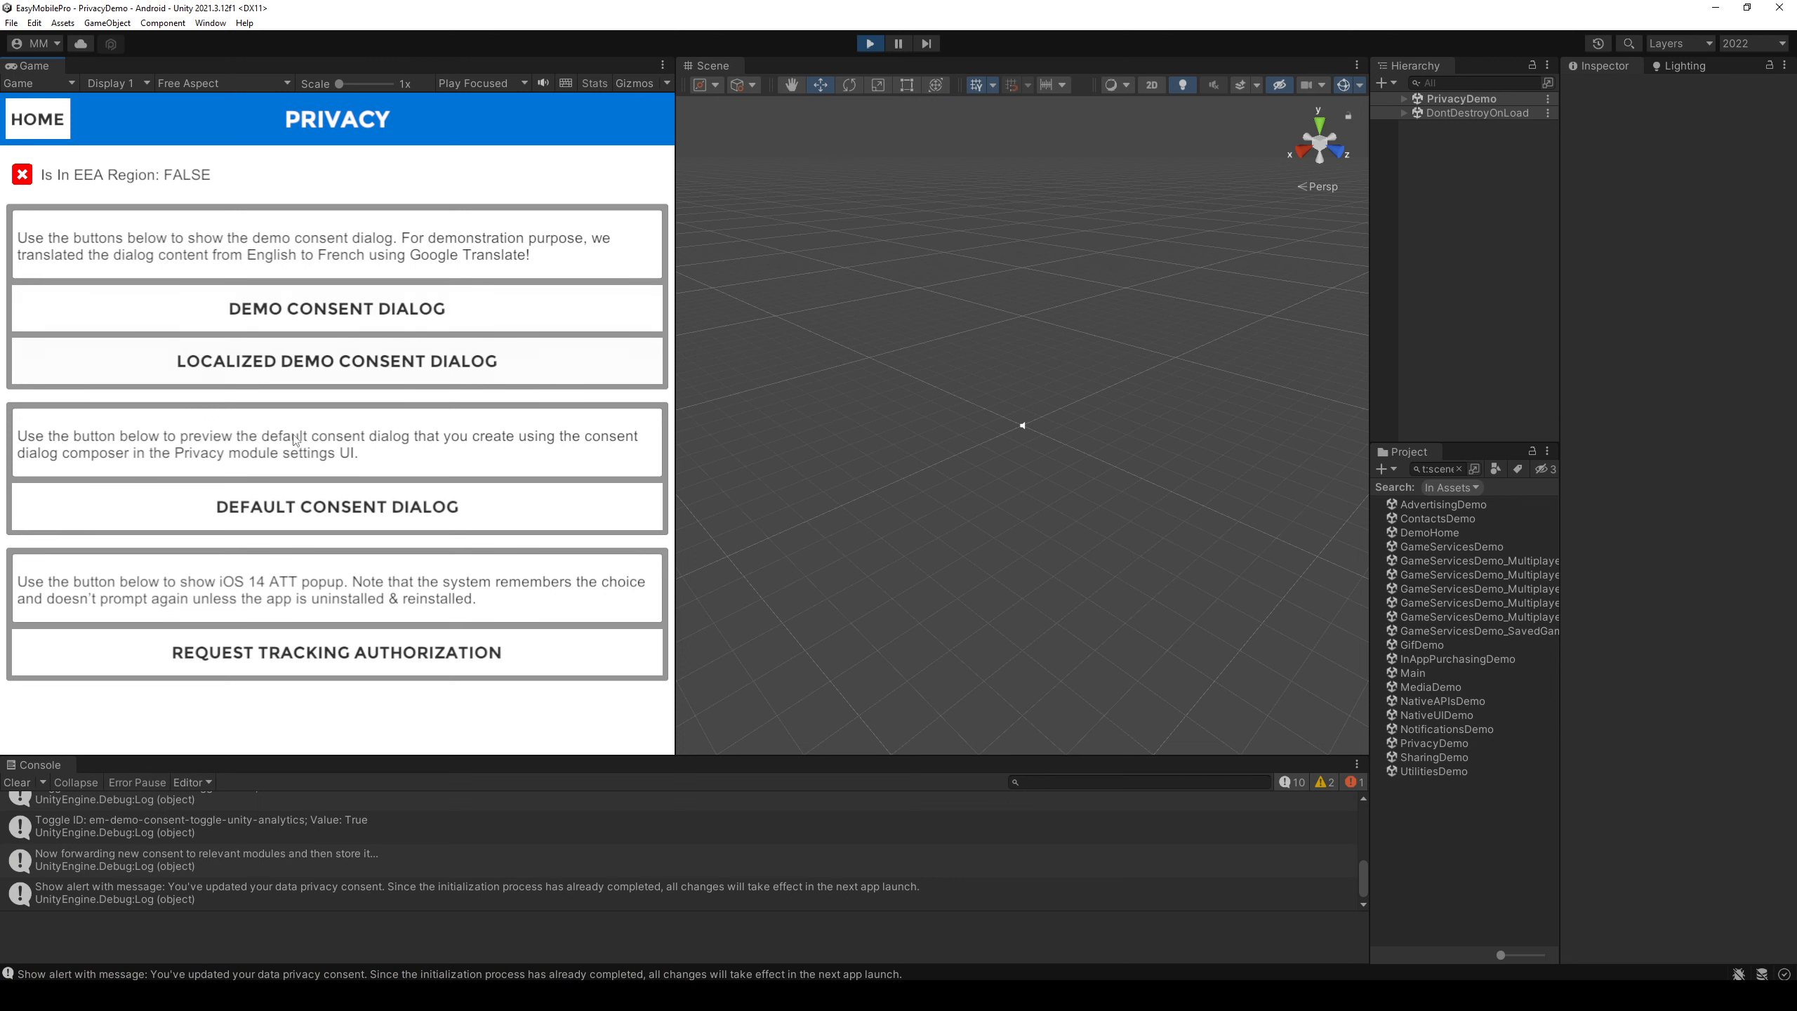
- Check the Notifications and IAP demos from the demo's home screen, returning home after each one
click(37, 118)
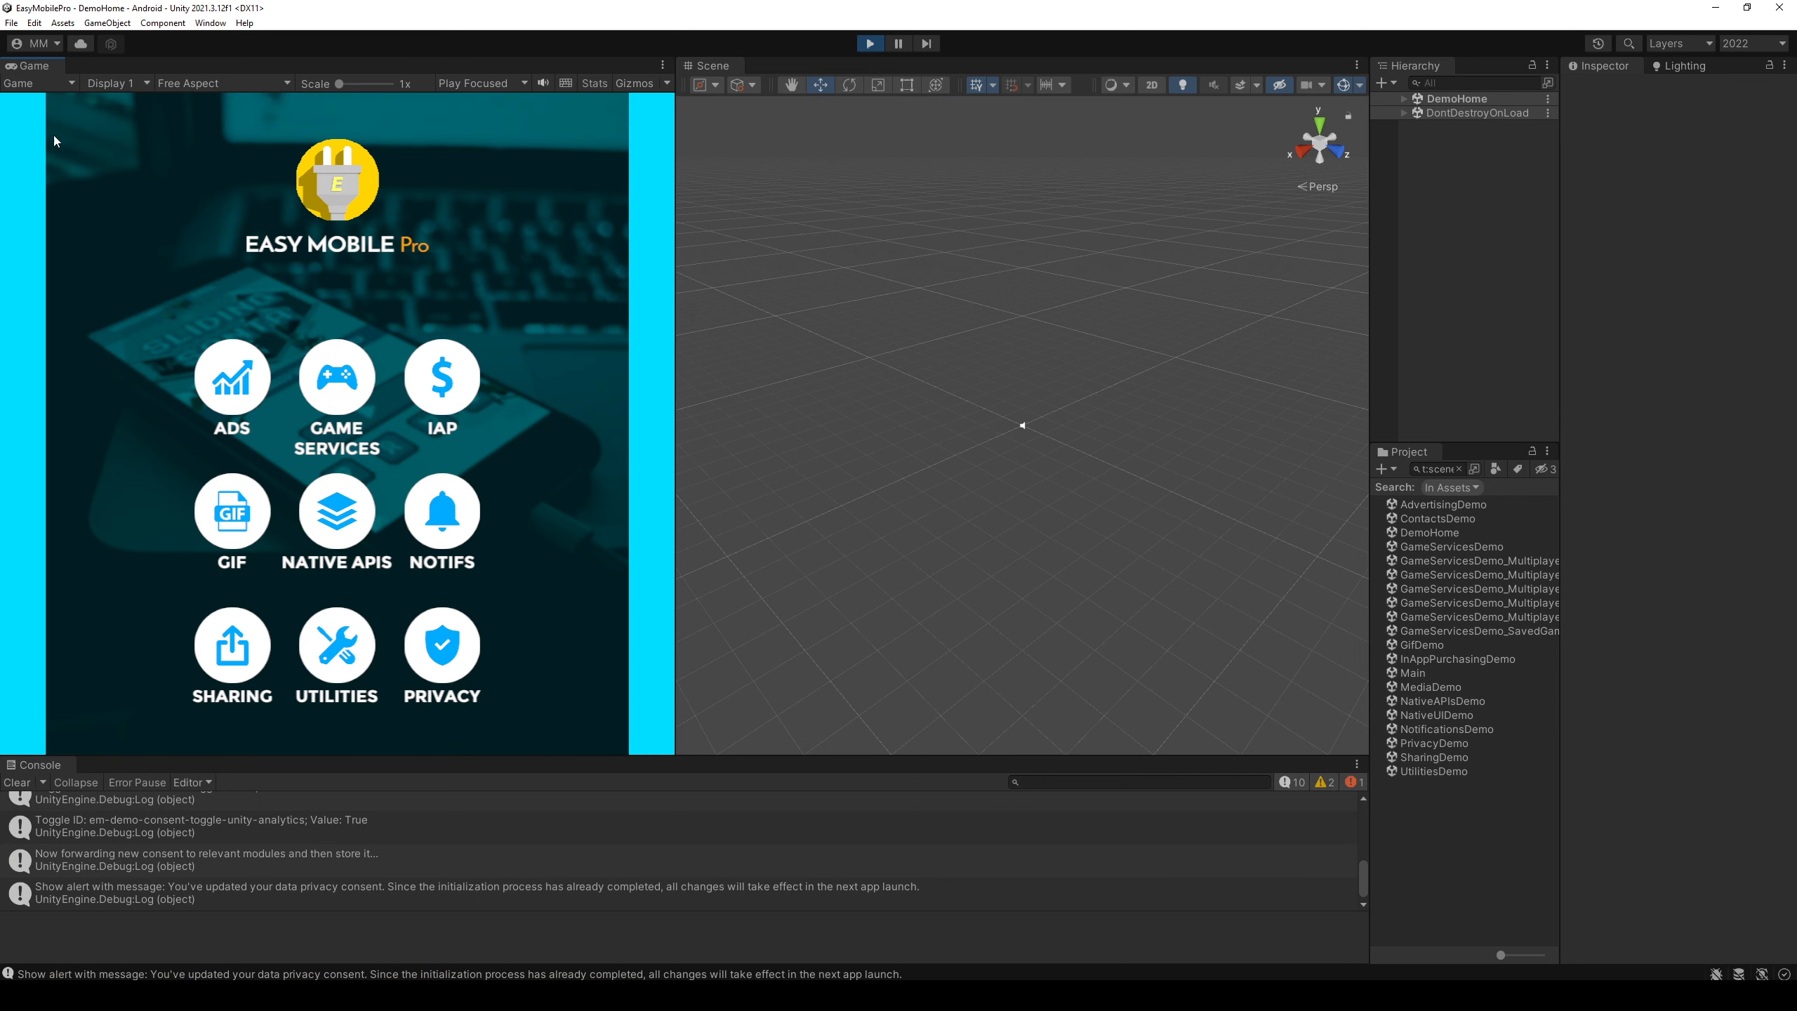
click(442, 511)
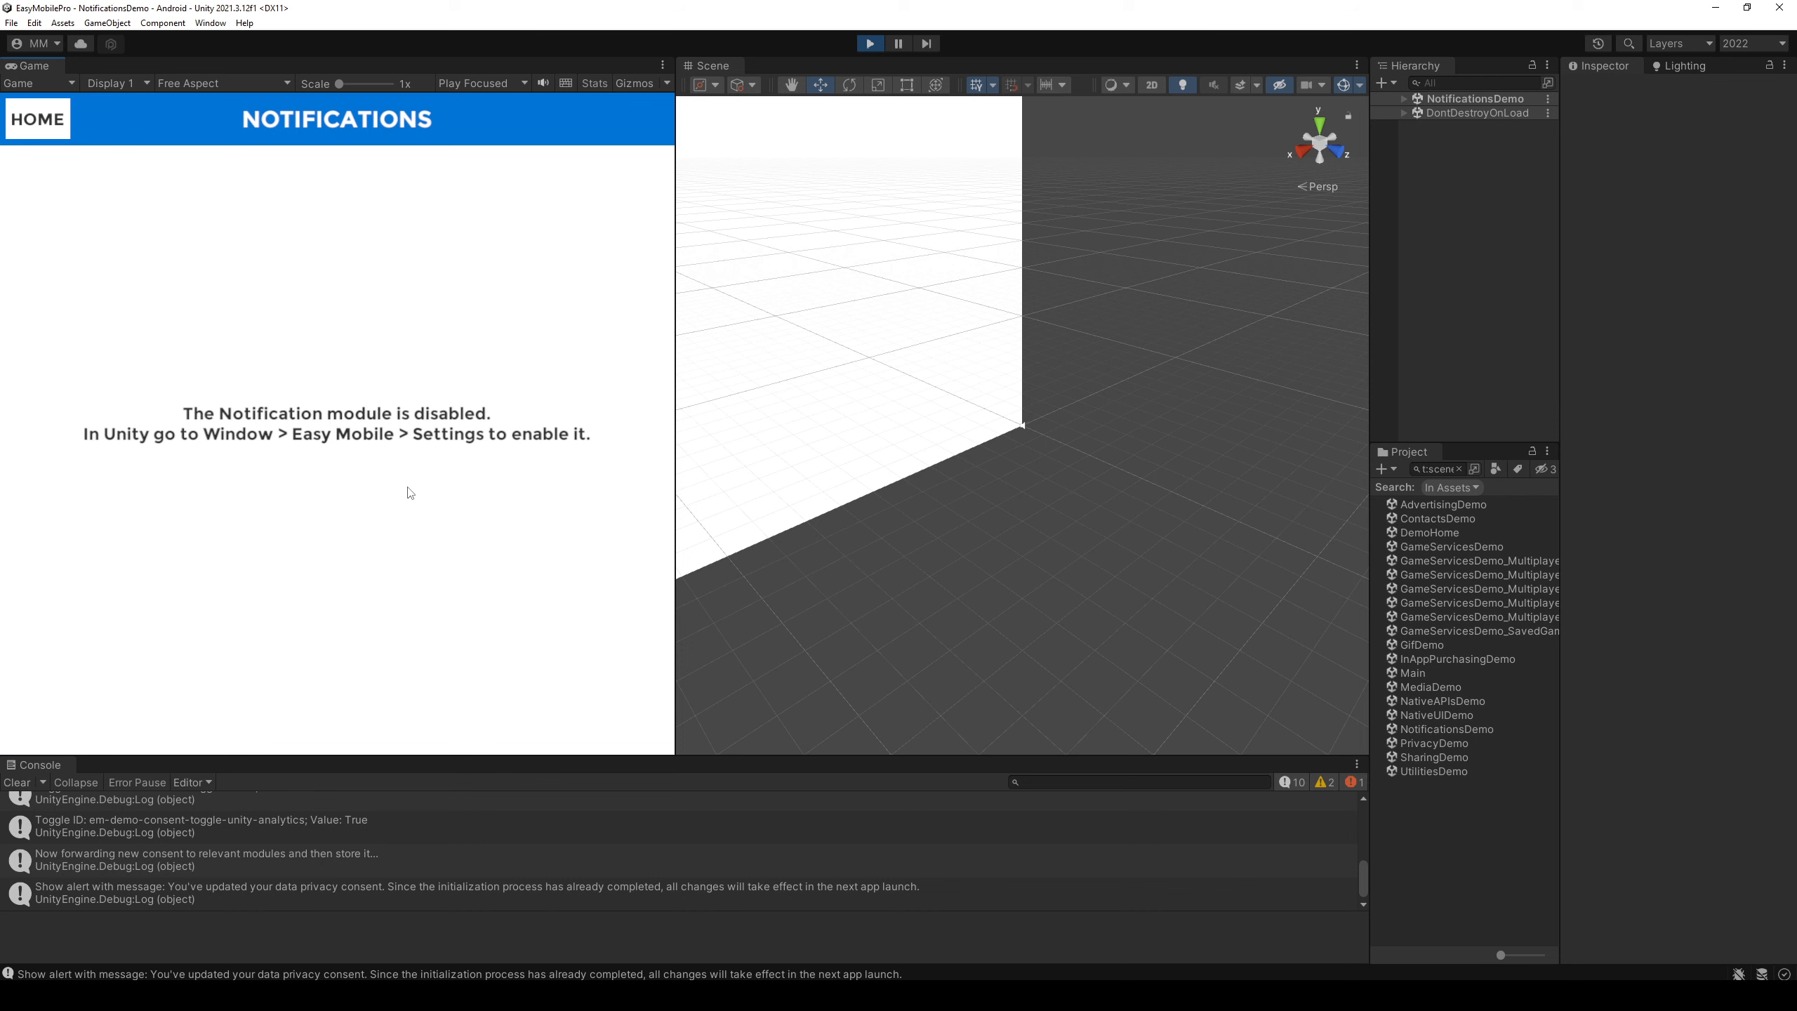
click(64, 128)
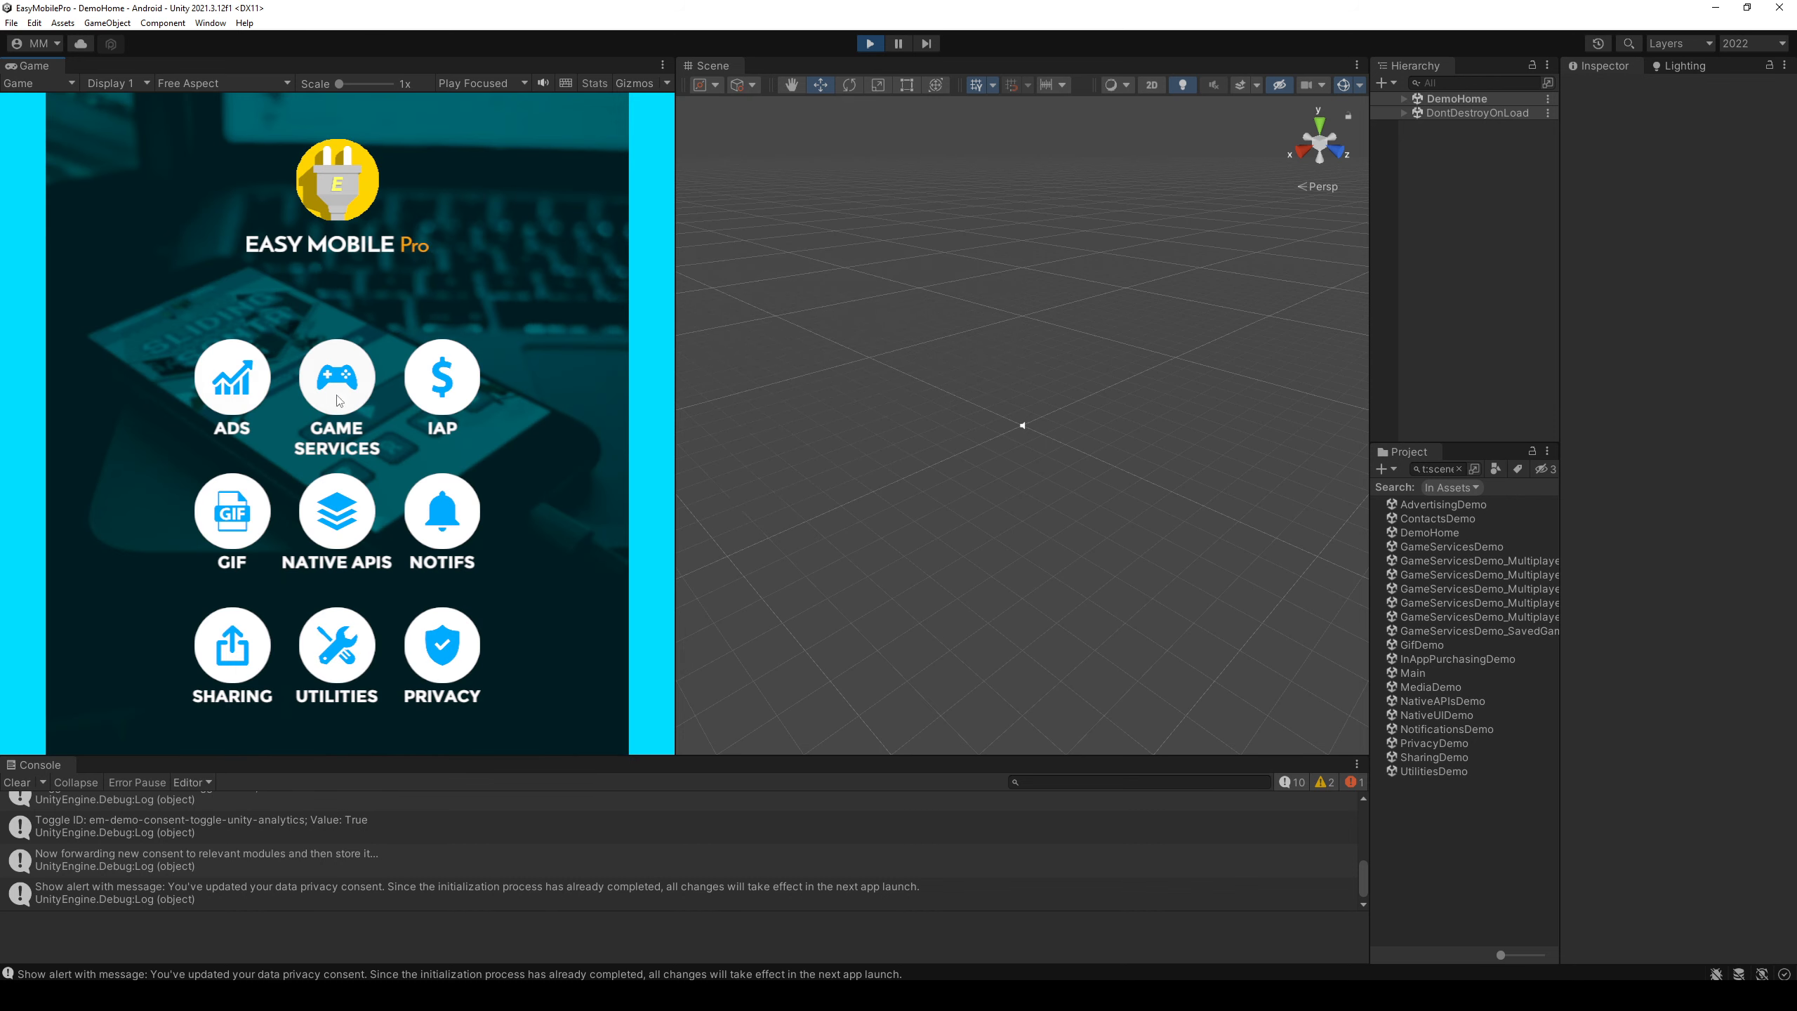
click(439, 382)
click(38, 118)
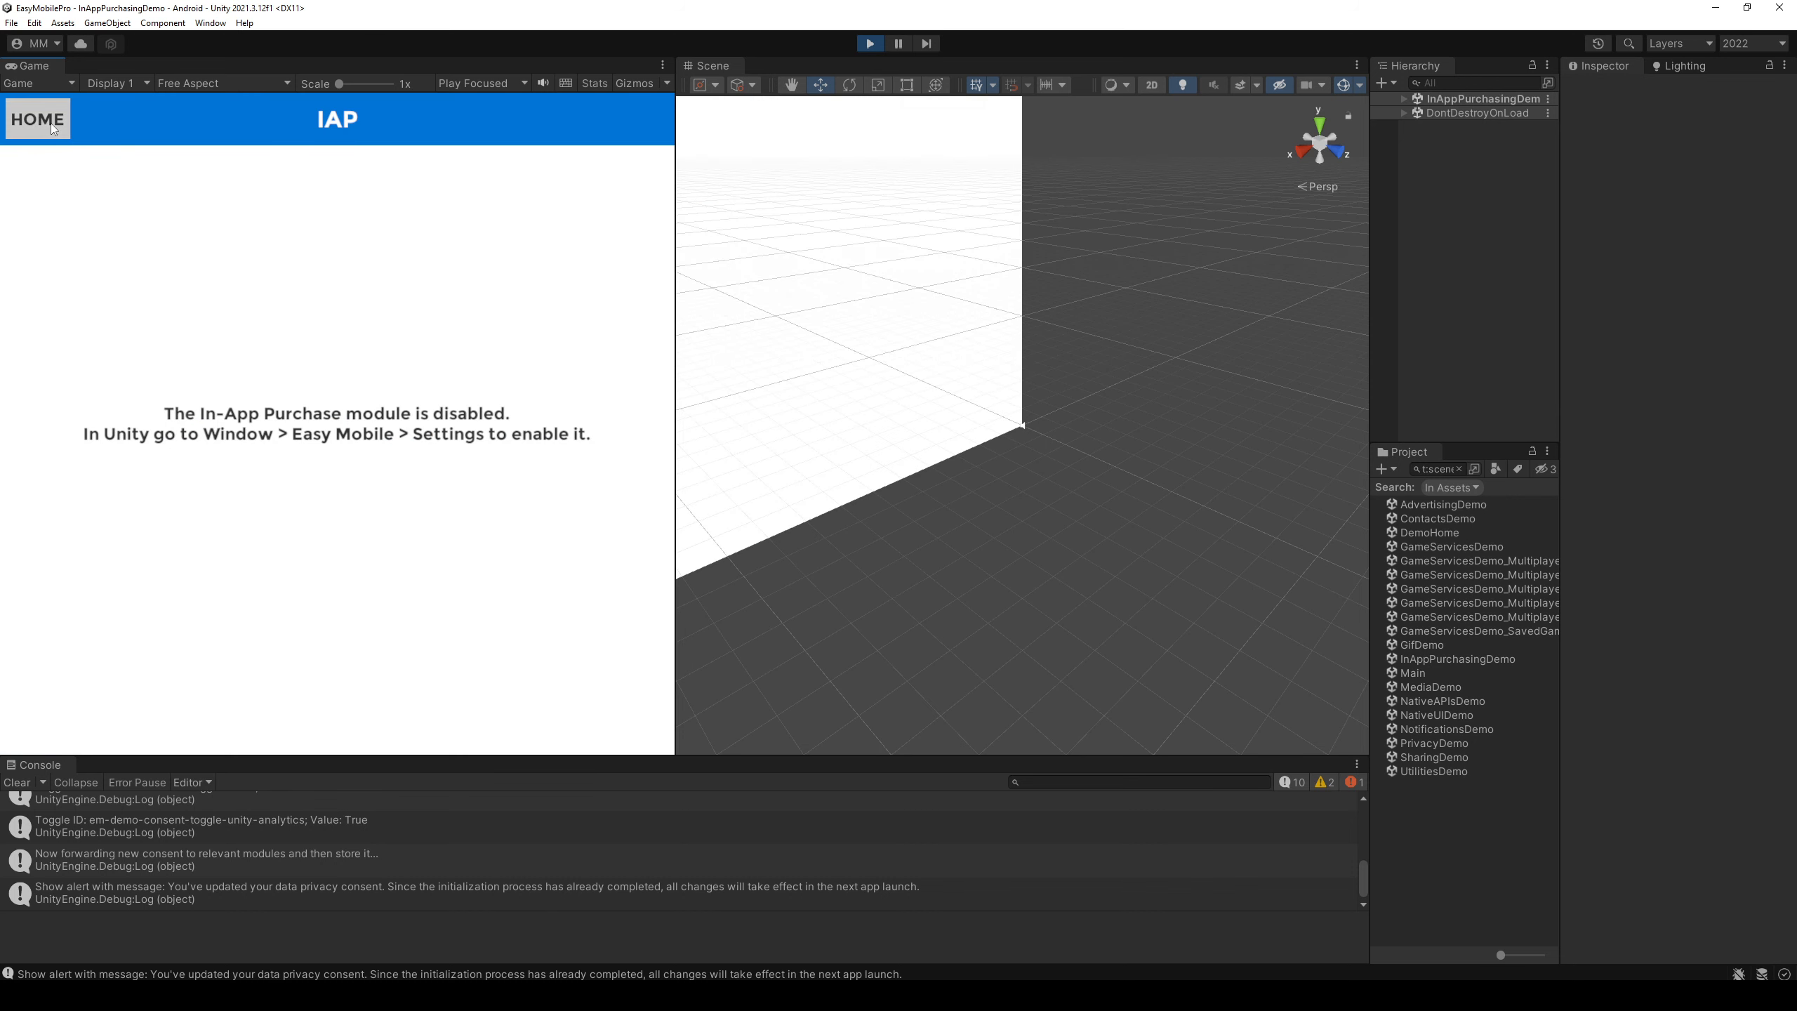
- In the Native APIs demo's Native UI page, trigger the Alert, 2-Button Alert, 3-Button Alert and Android Toast, and go back
click(329, 512)
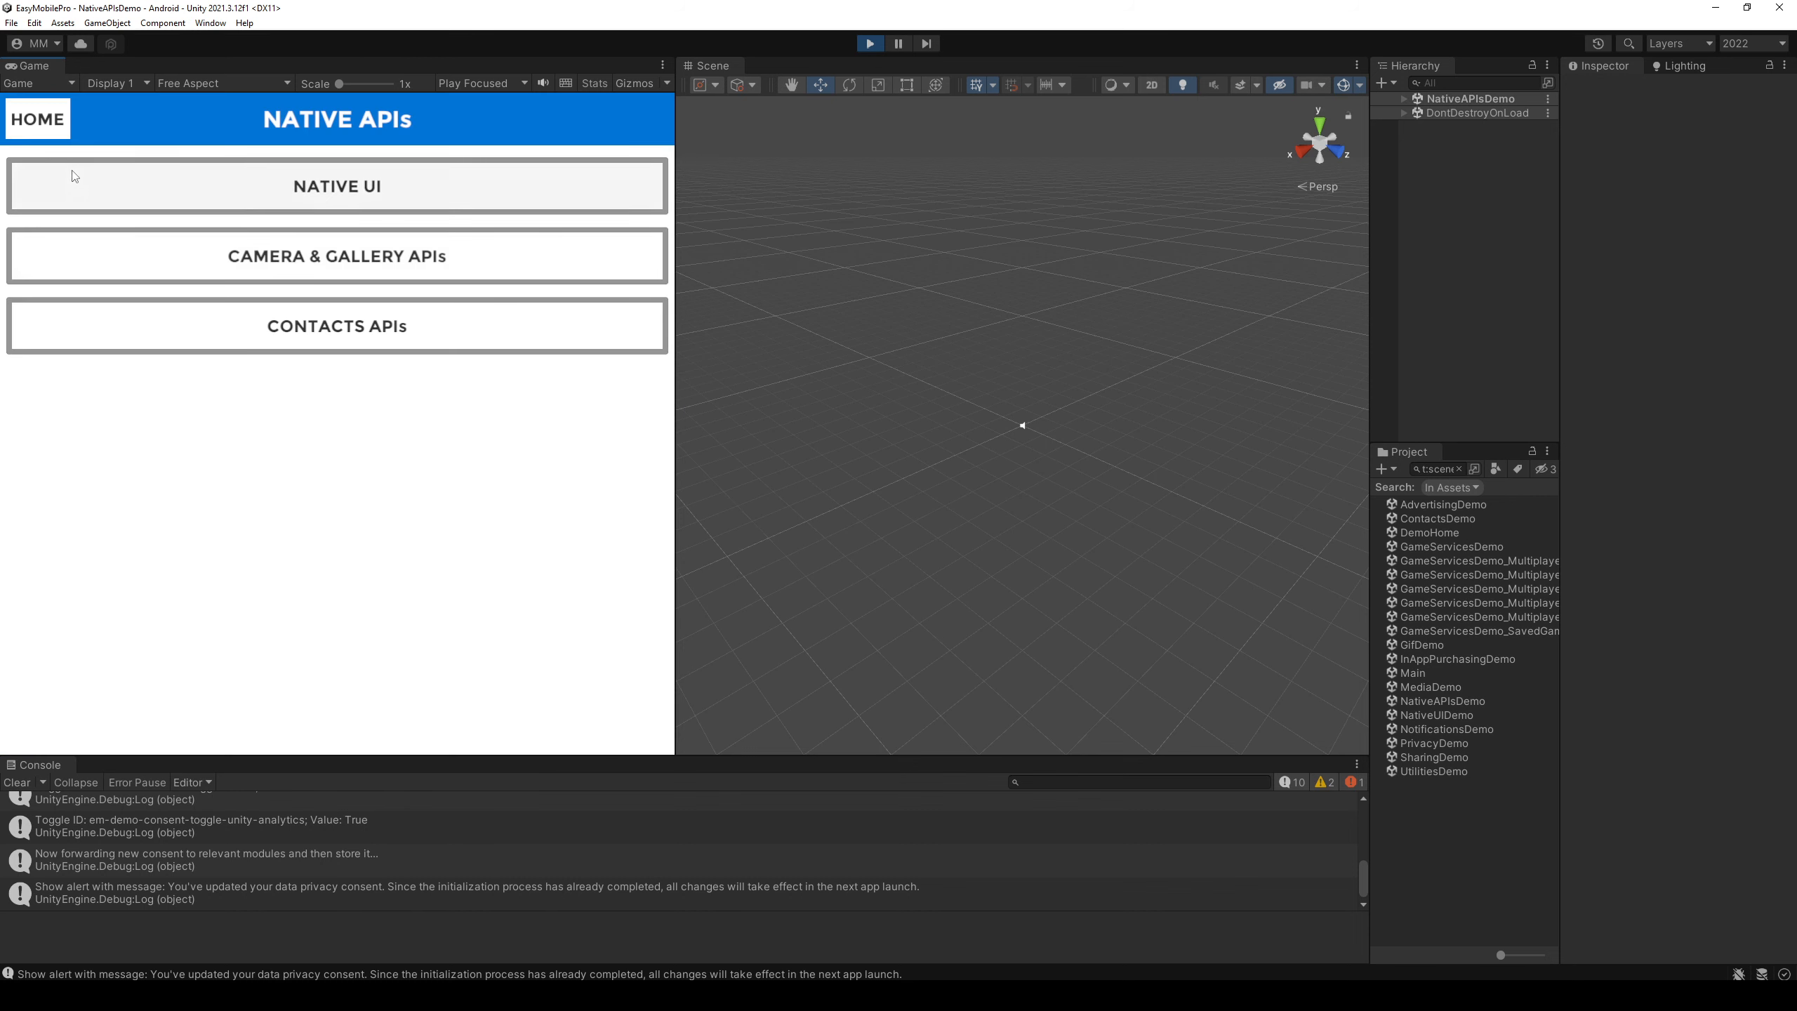
click(269, 197)
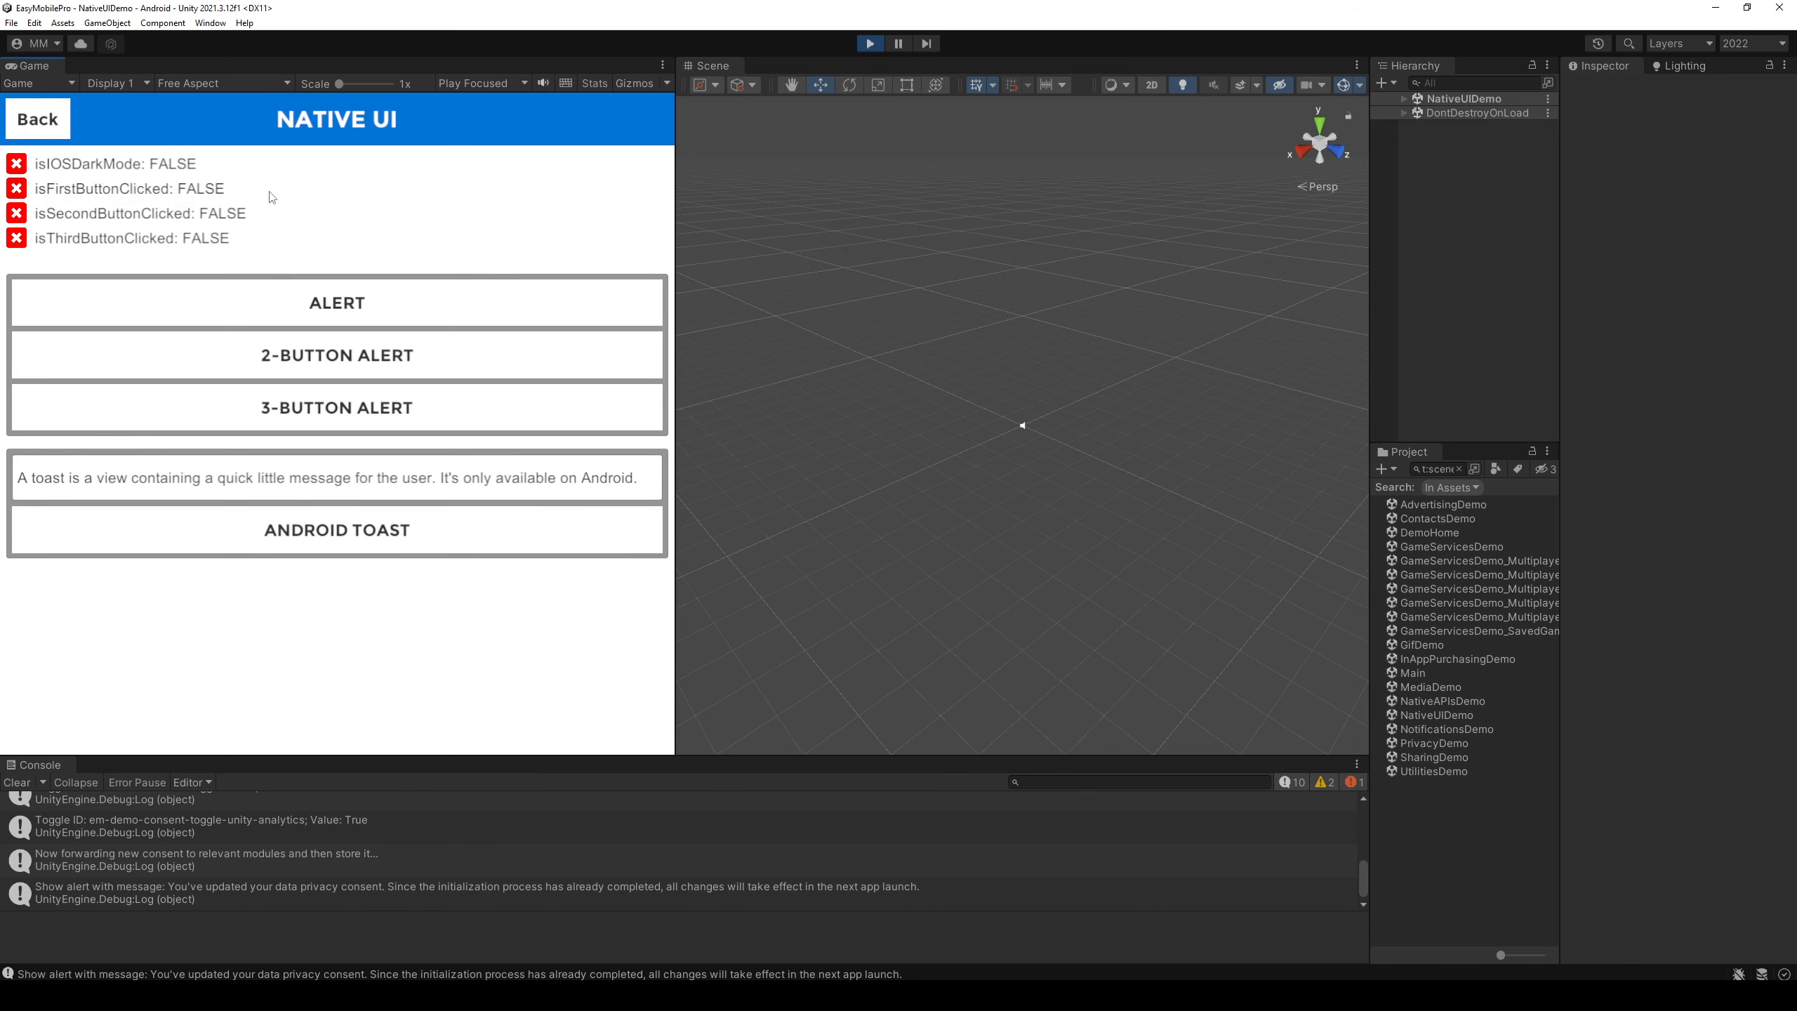
click(314, 317)
click(323, 357)
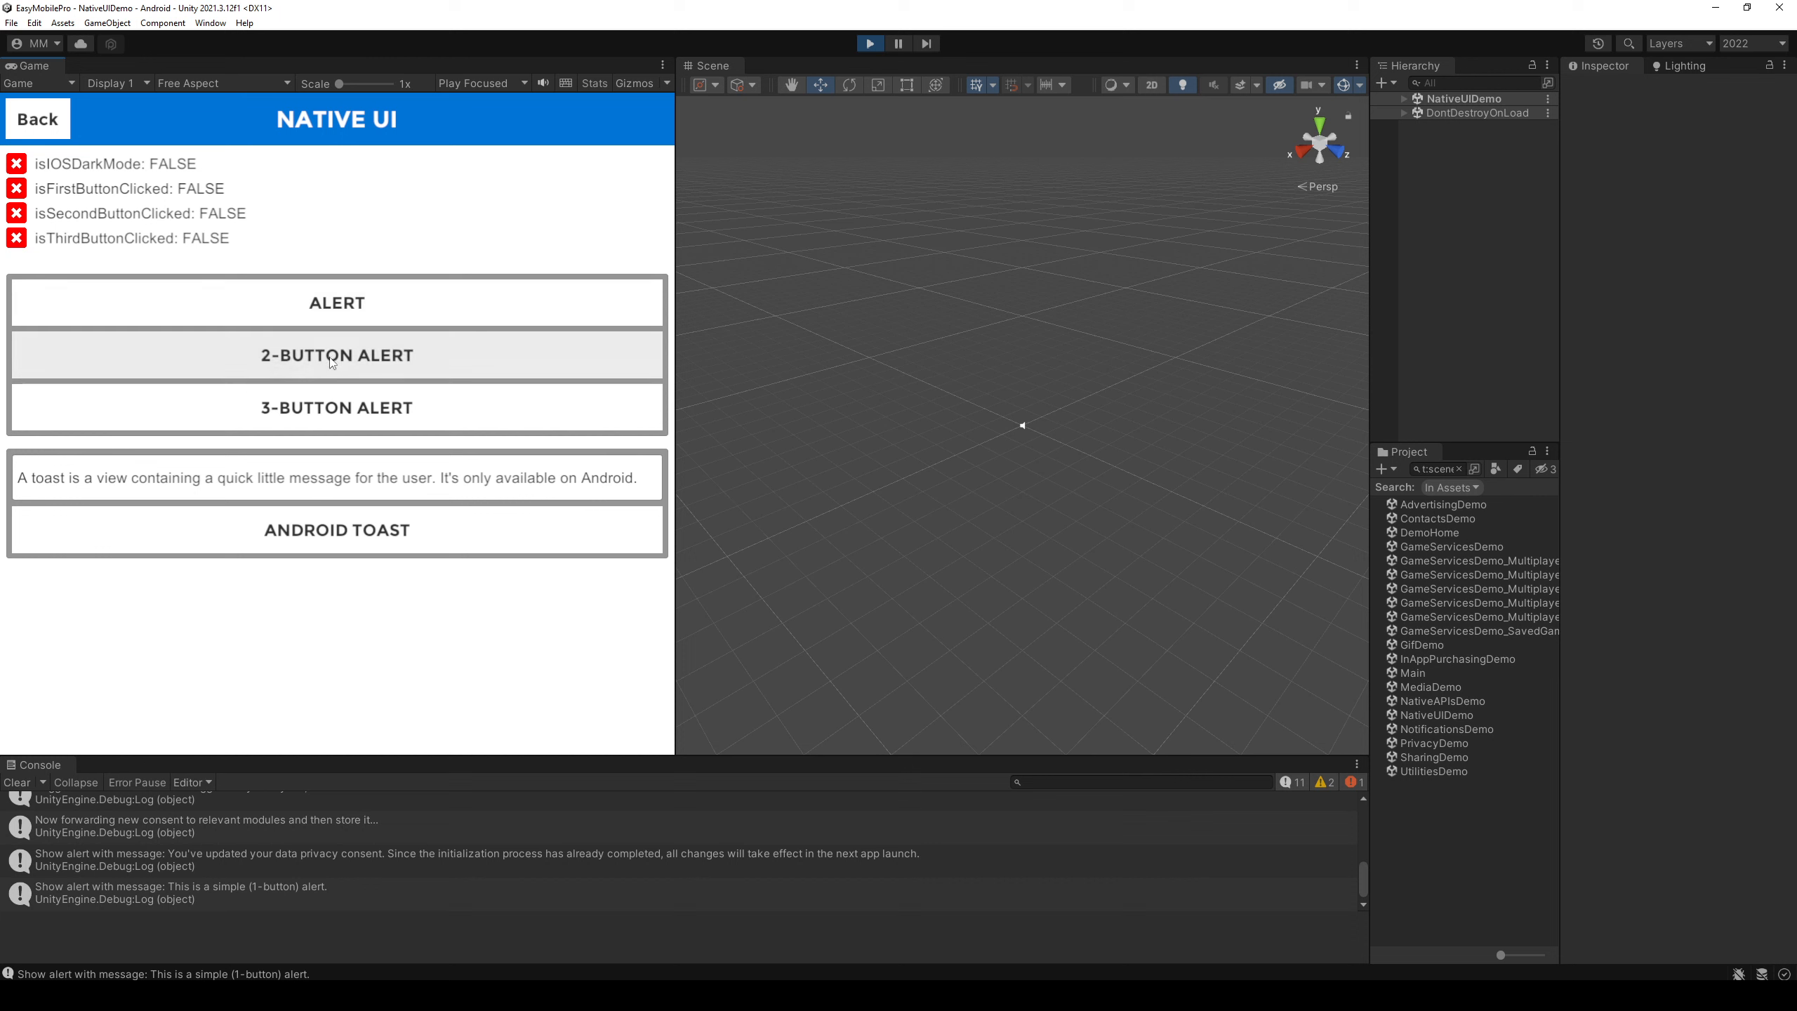
click(332, 419)
click(308, 524)
click(37, 119)
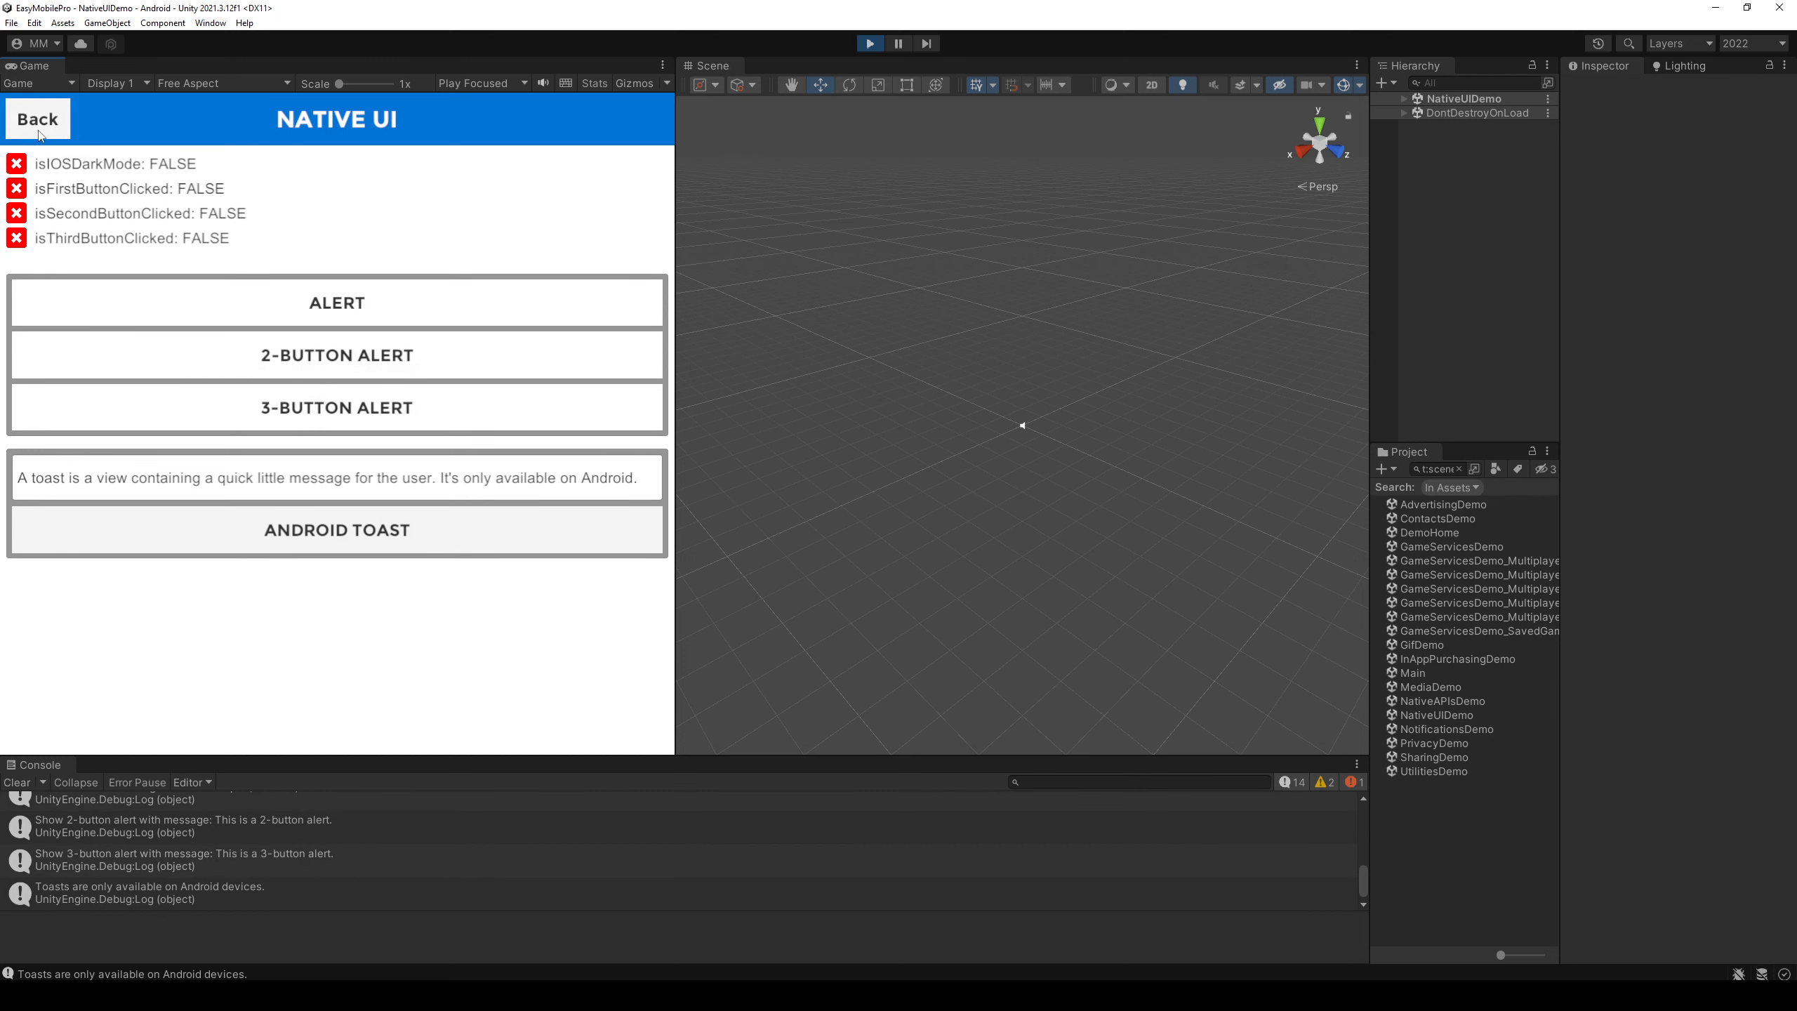
- Check the Camera & Gallery APIs and Contacts APIs demos, and return to the demo's home screen
click(287, 263)
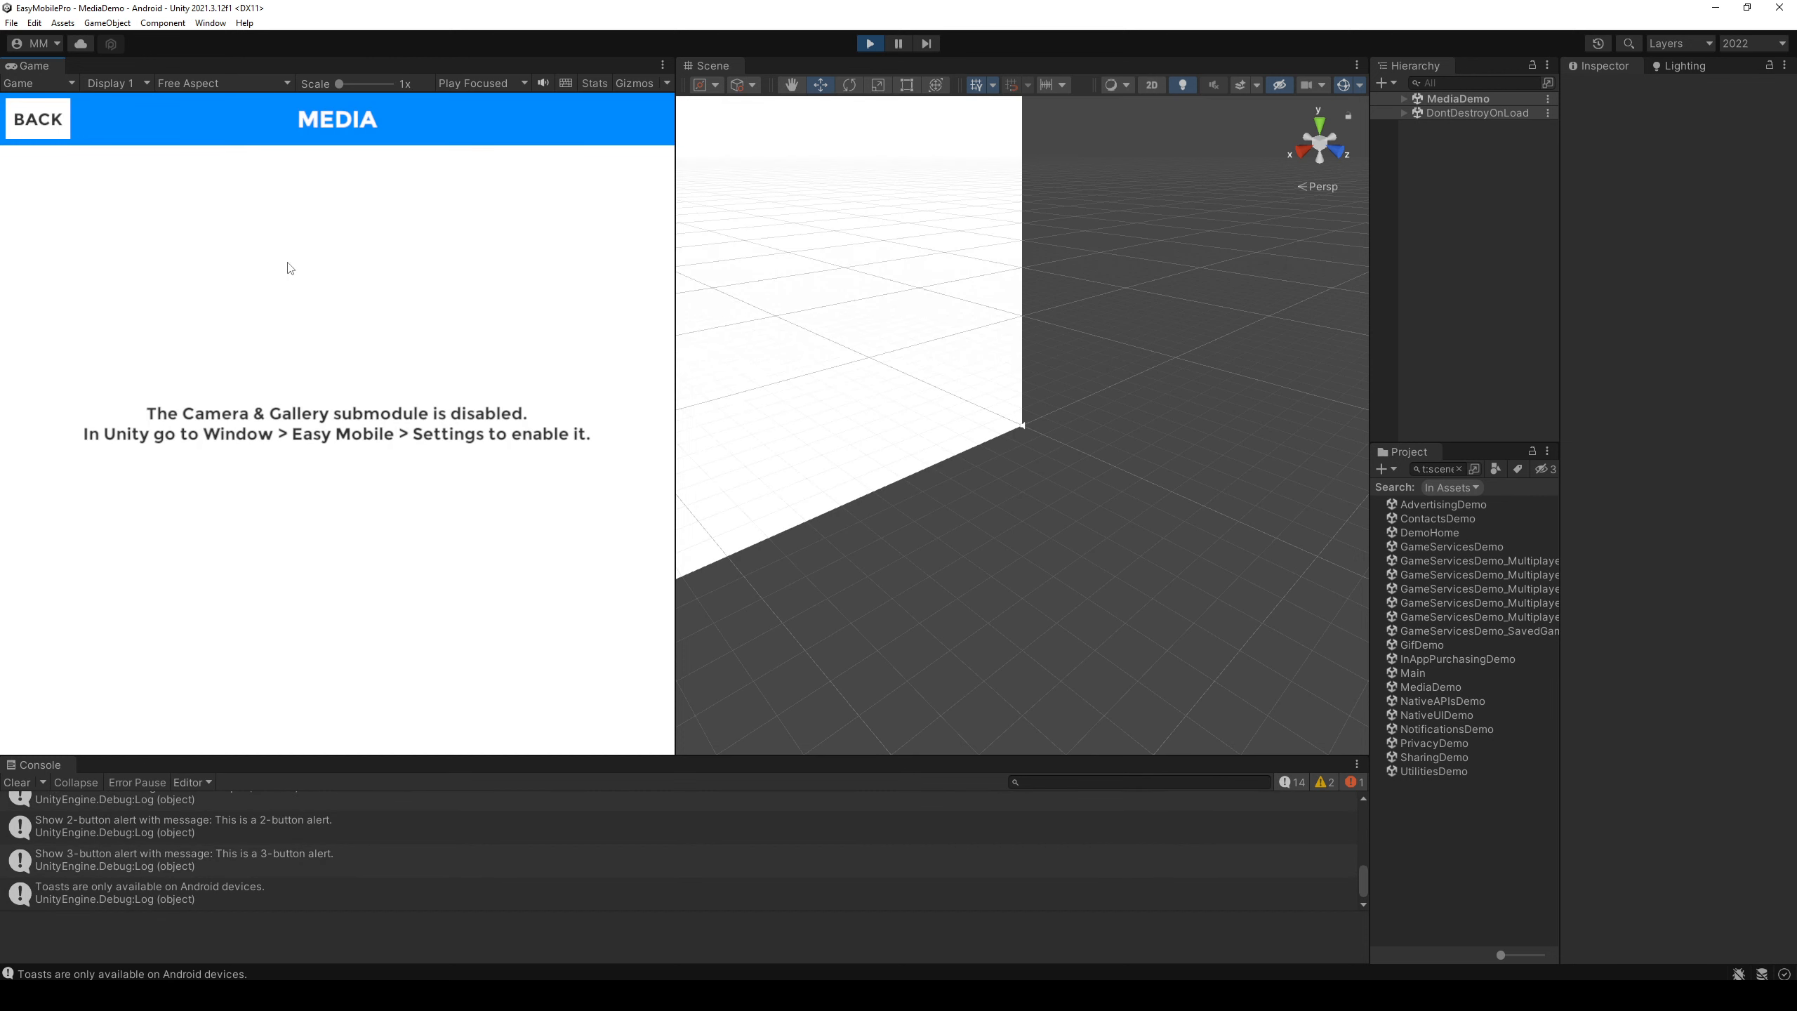
click(51, 127)
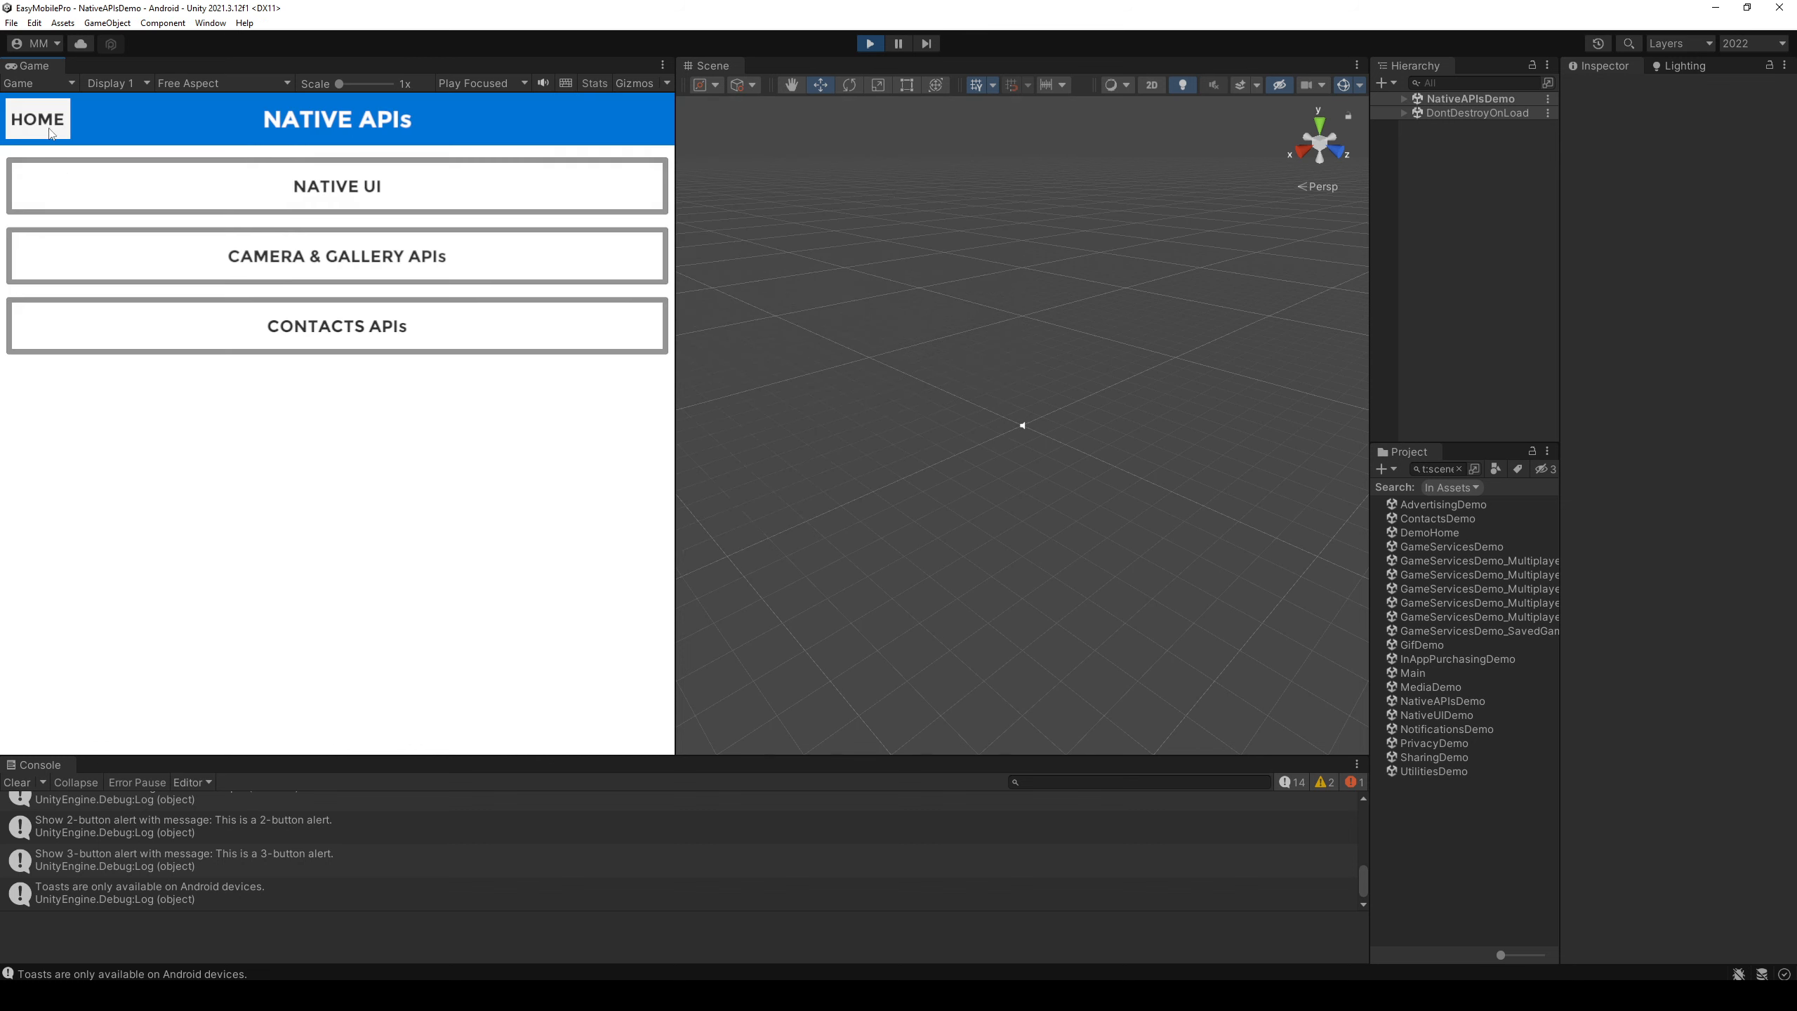
click(269, 327)
click(52, 124)
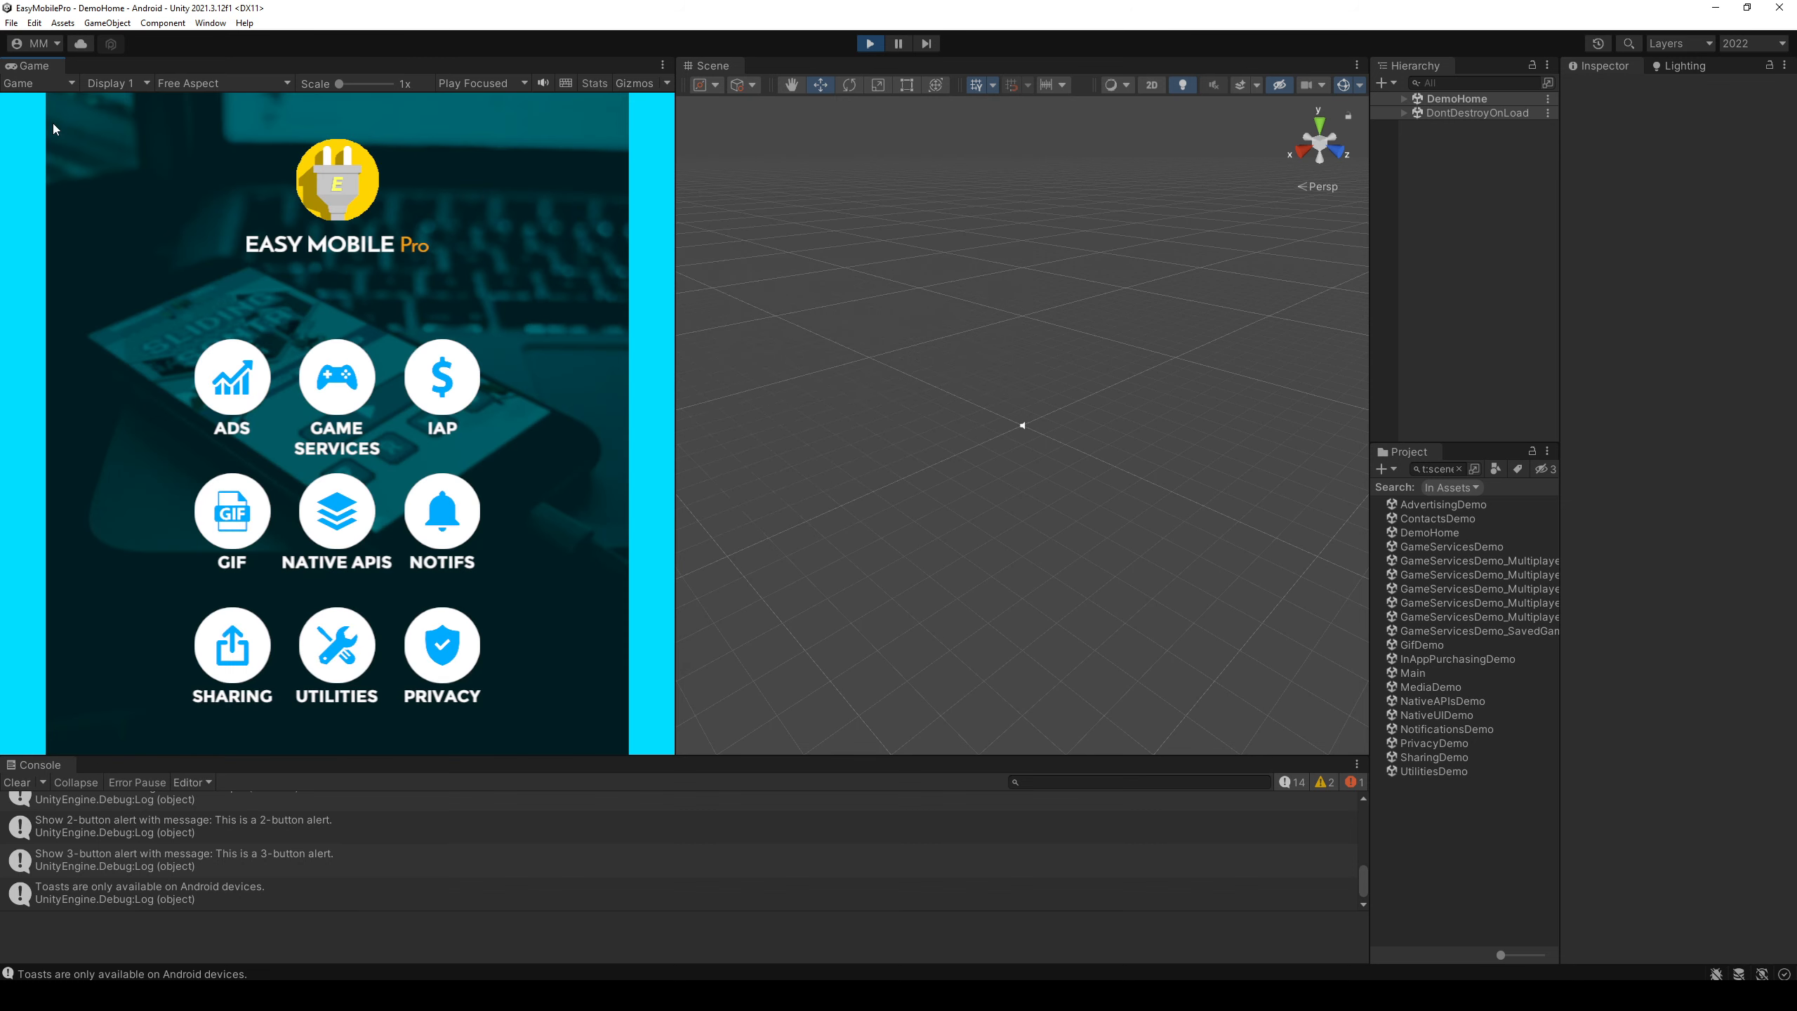
- Open the Game Services demo and check whether its module is available
click(341, 385)
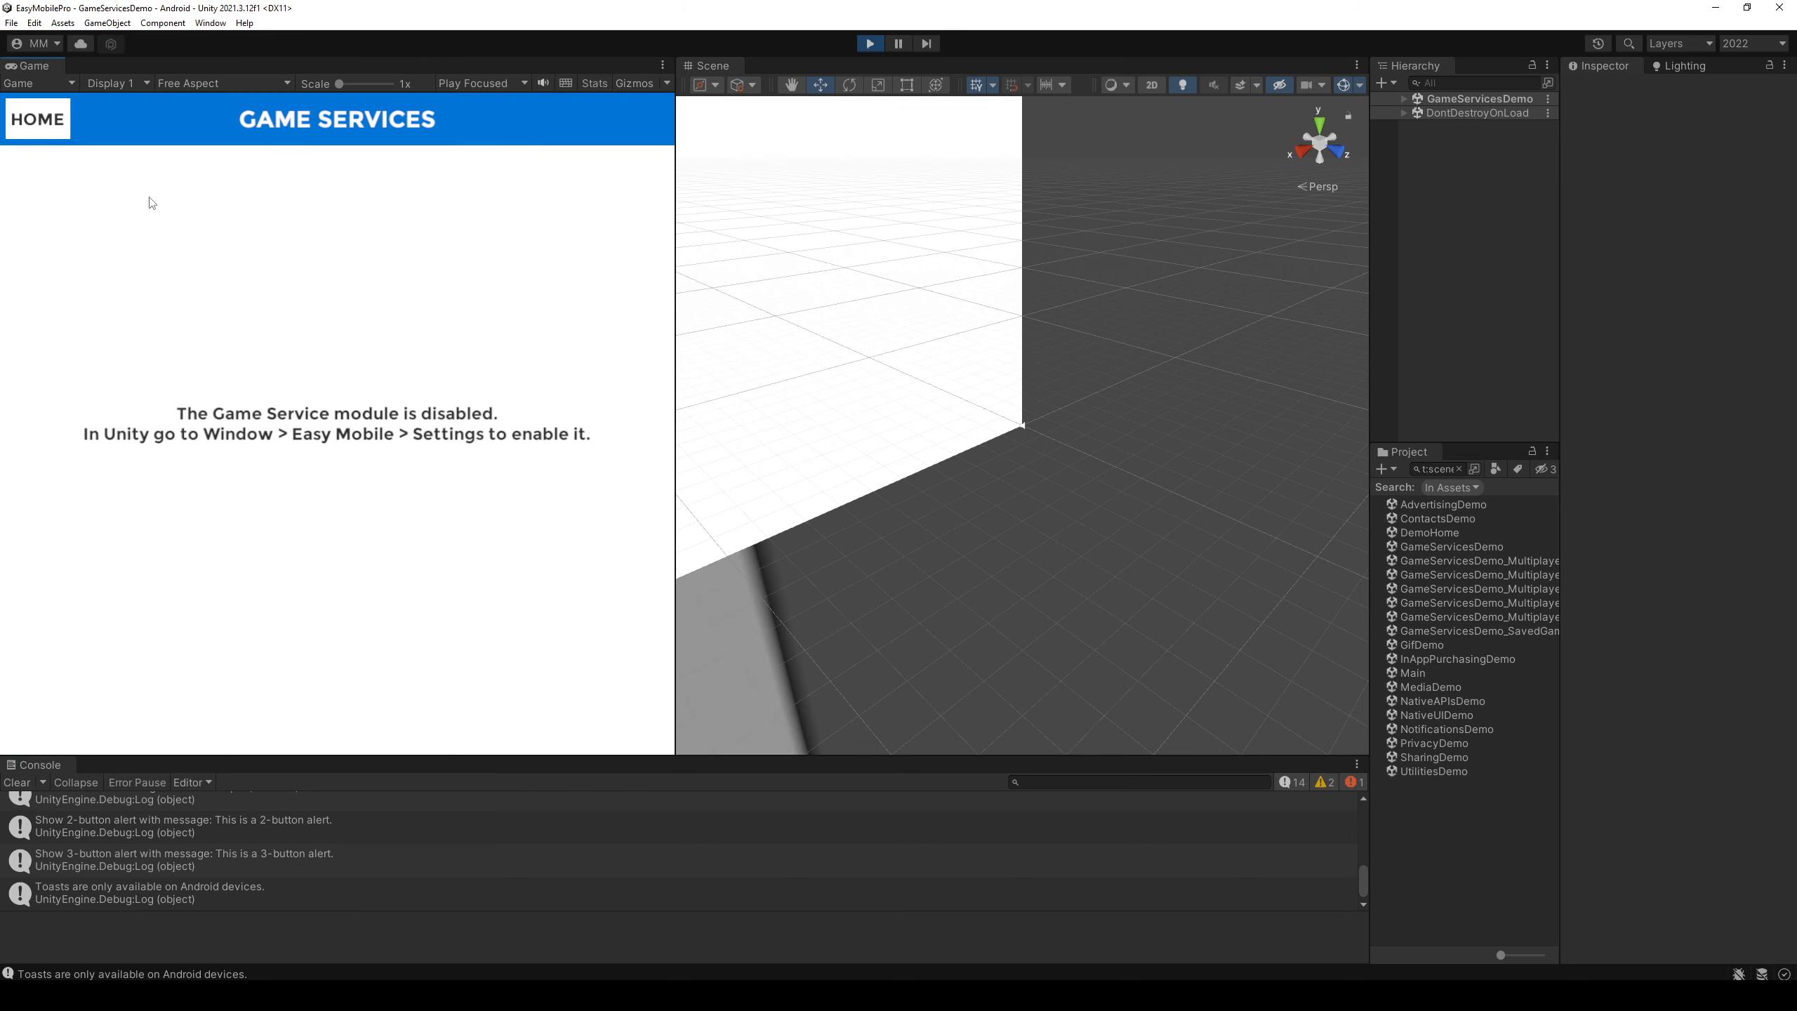
click(59, 135)
click(308, 360)
- Open the Easy Mobile settings, stop play mode, and enable the Game Services module
click(210, 22)
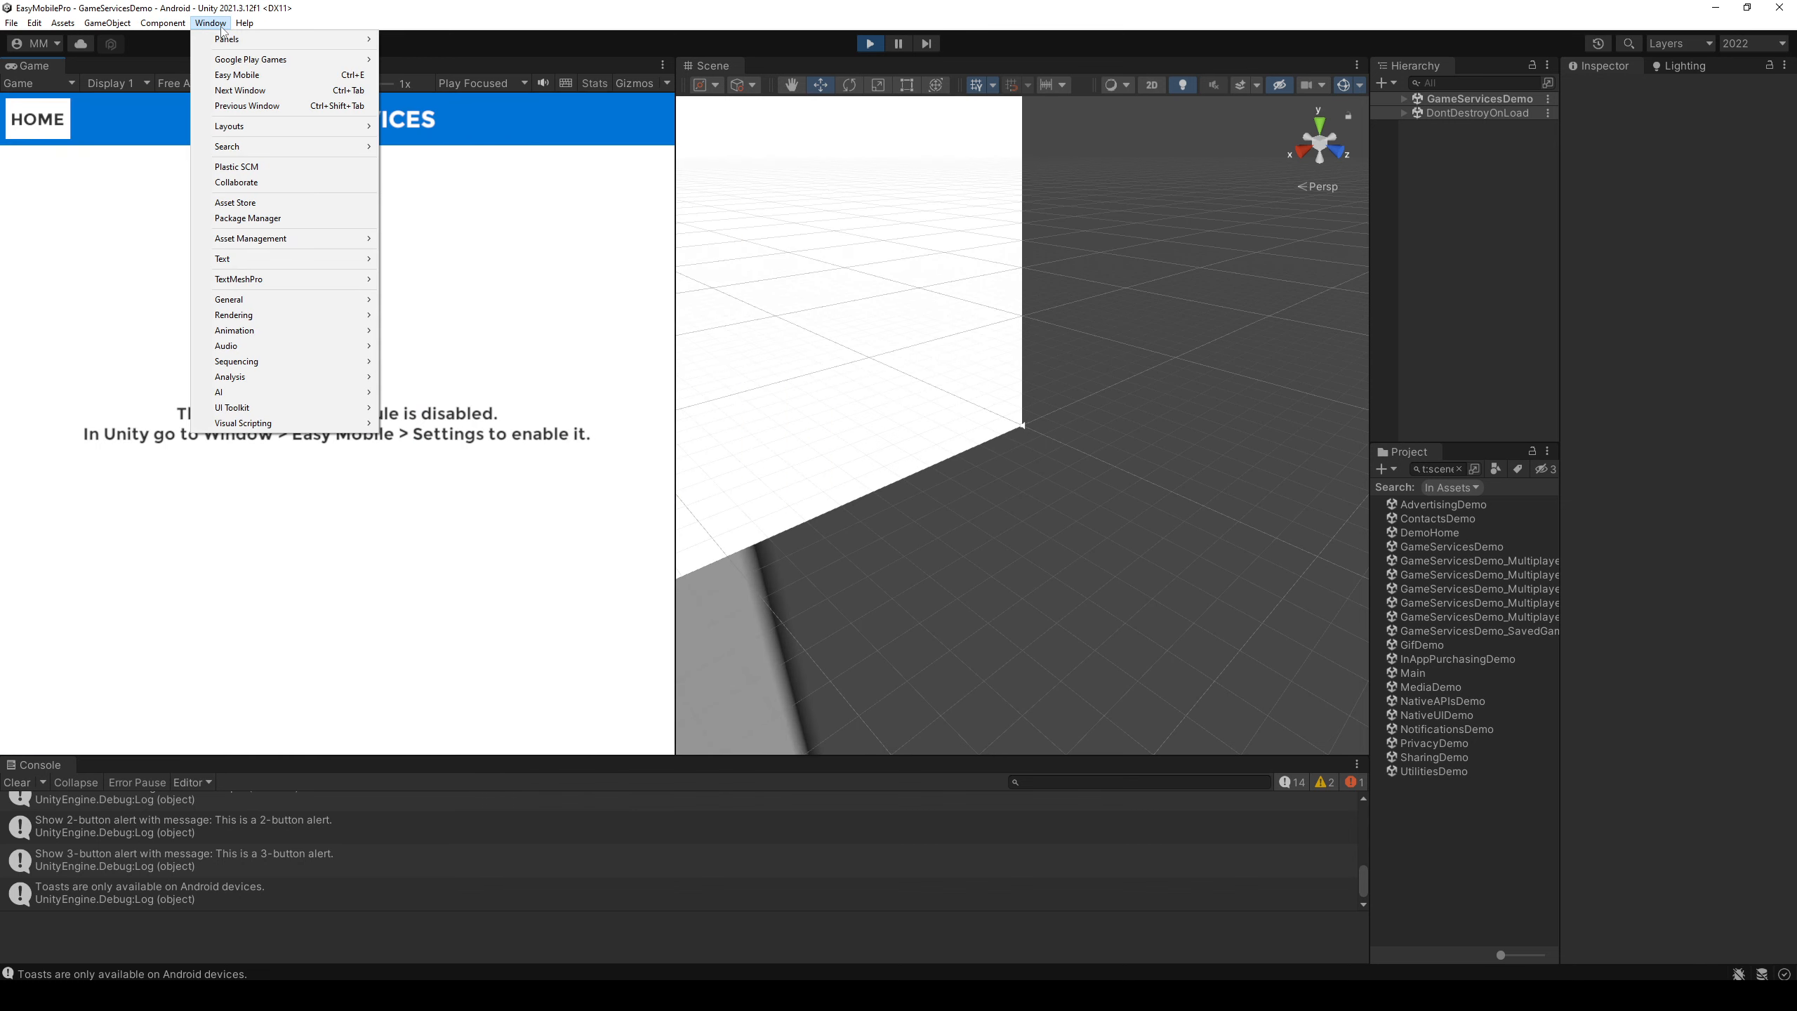
click(259, 75)
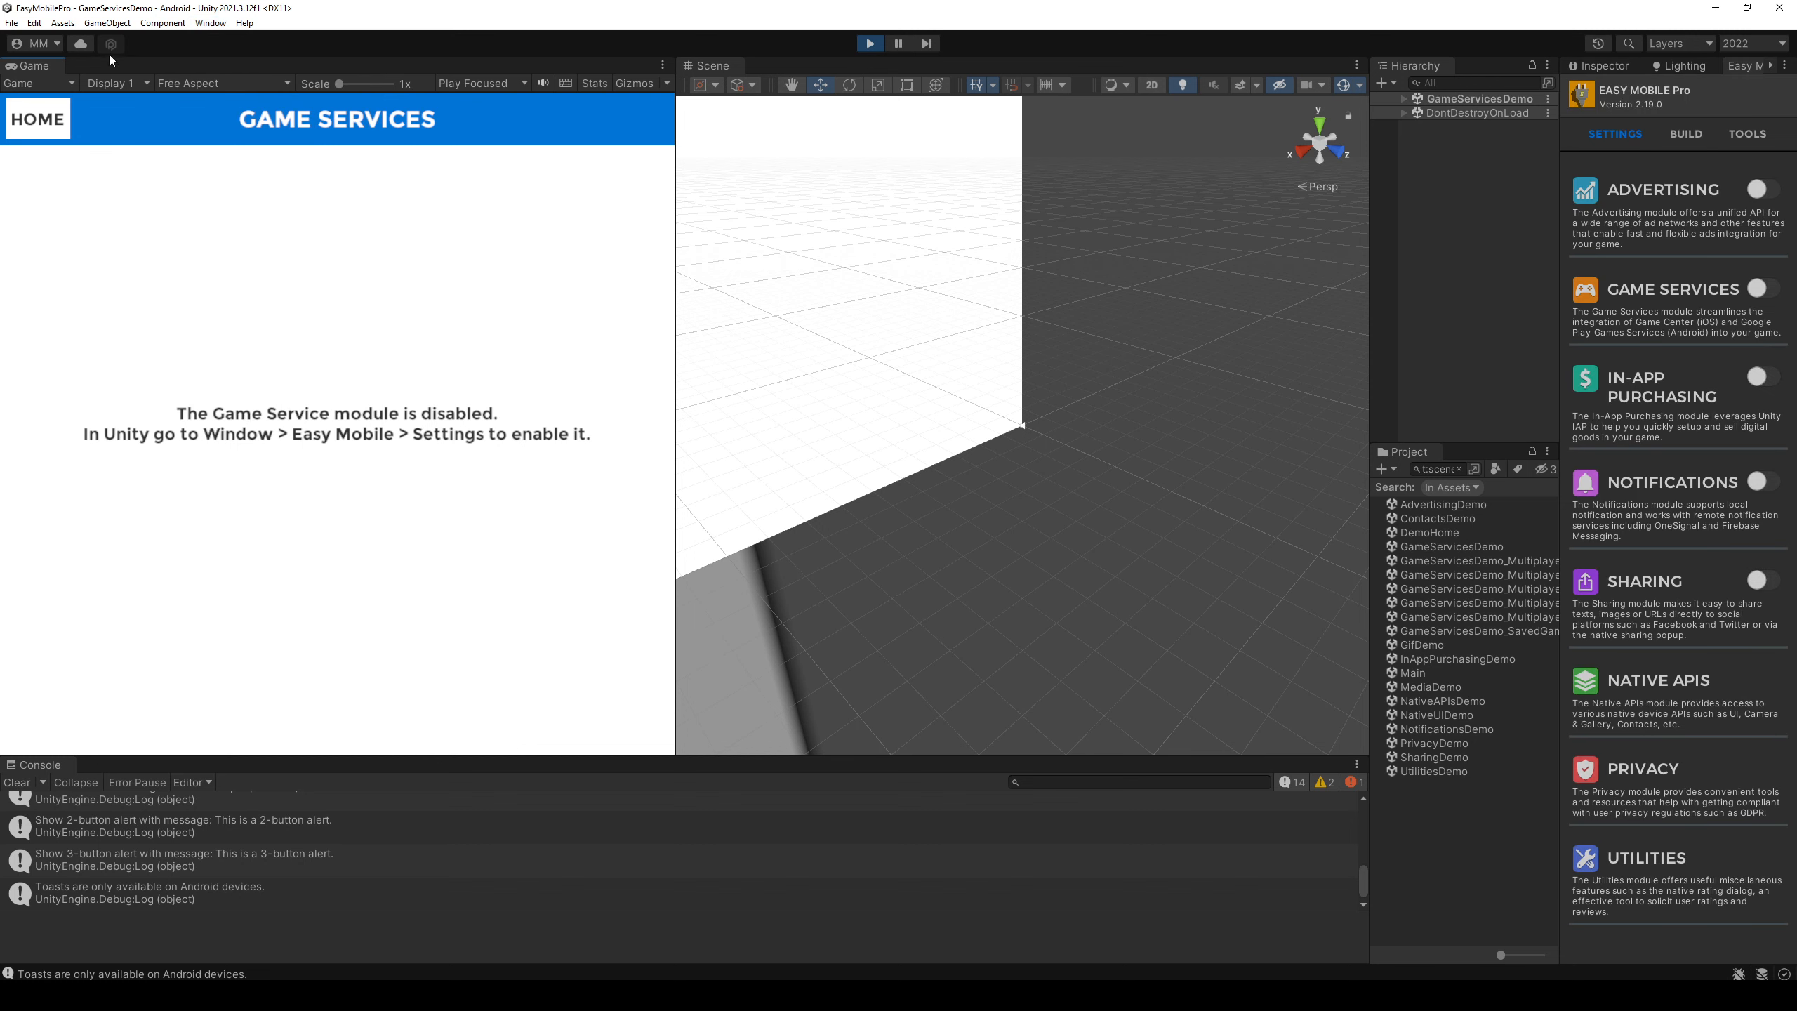
click(866, 45)
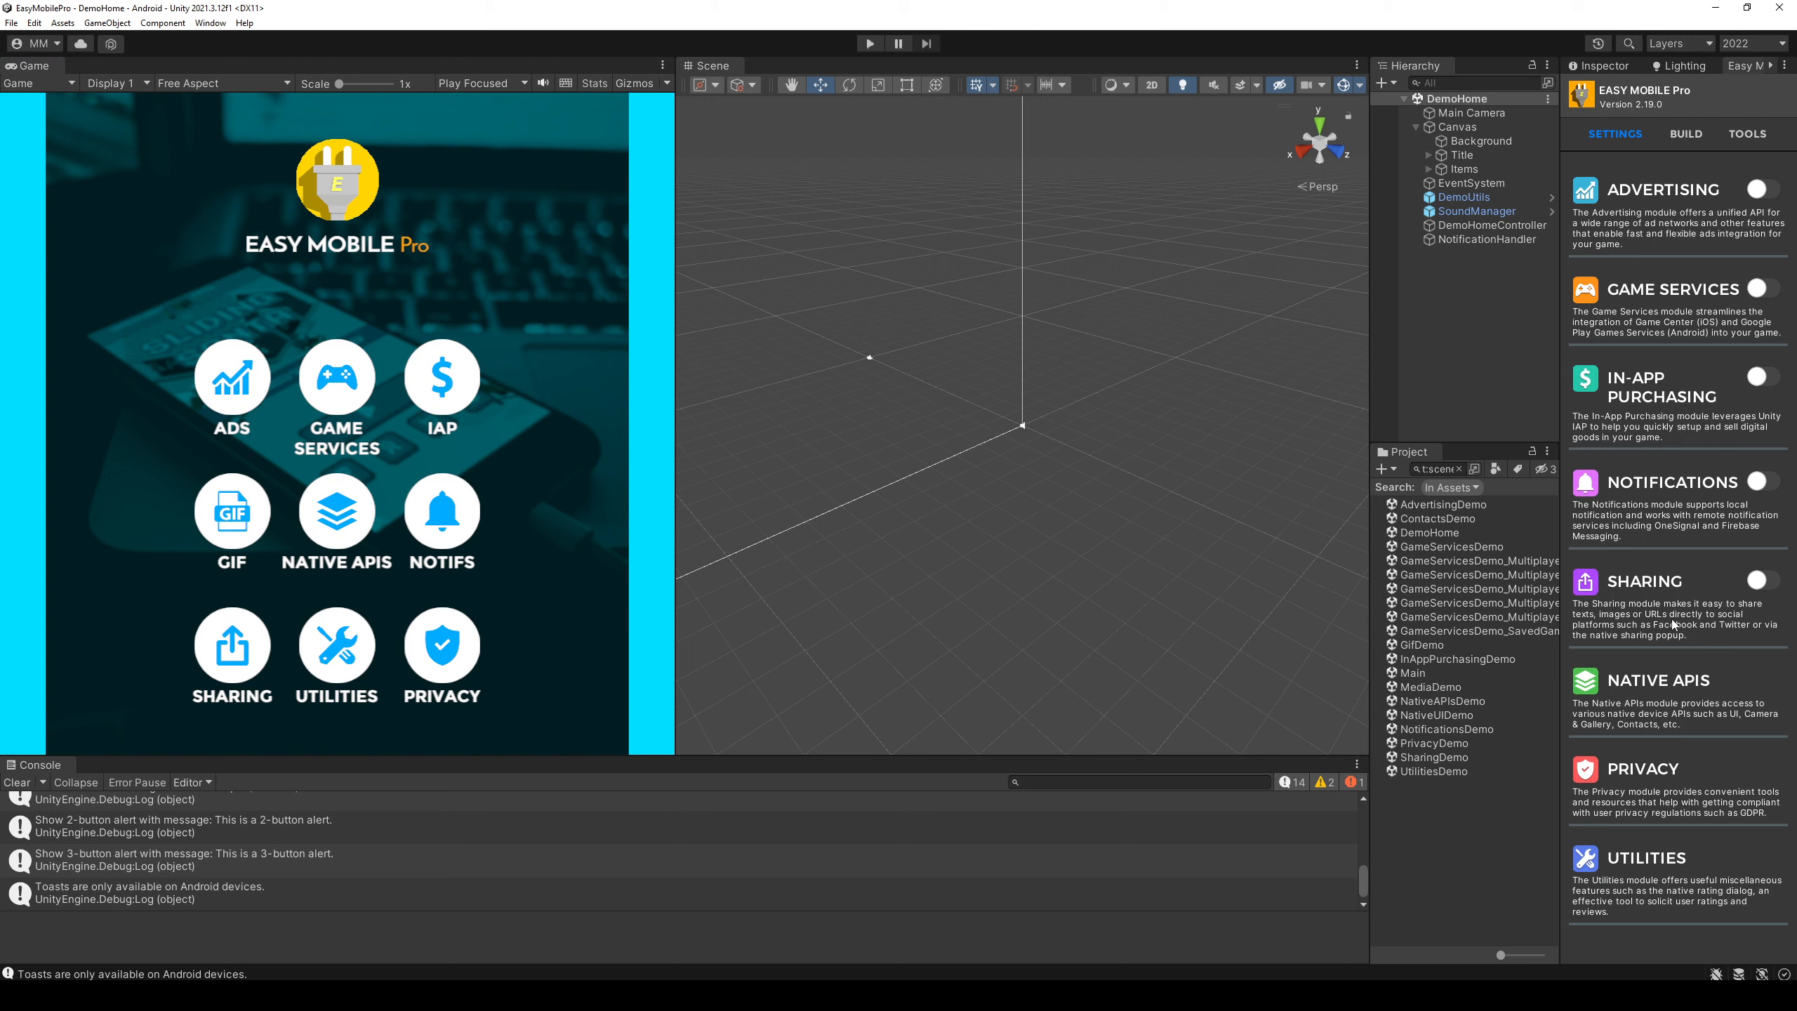
click(1760, 288)
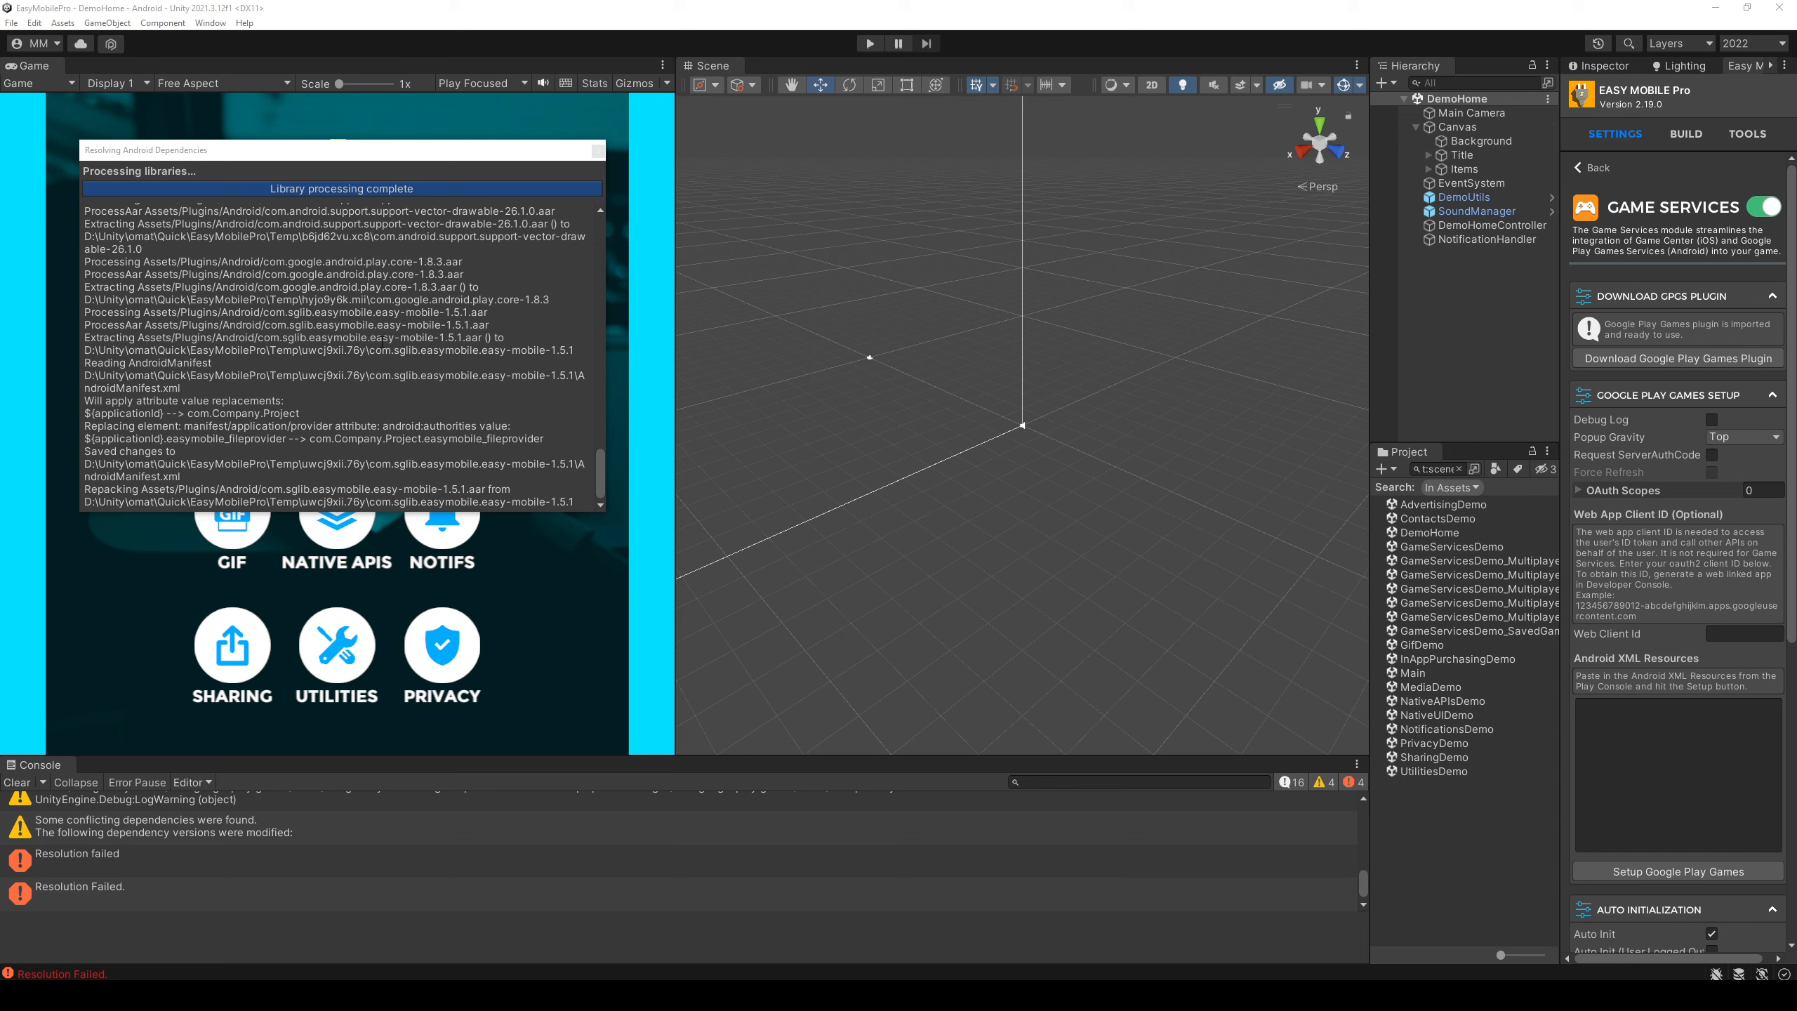
- Enlarge the Console and examine the details of the "Resolution failed" error from resolving the Android dependencies
drag(430, 159, 552, 151)
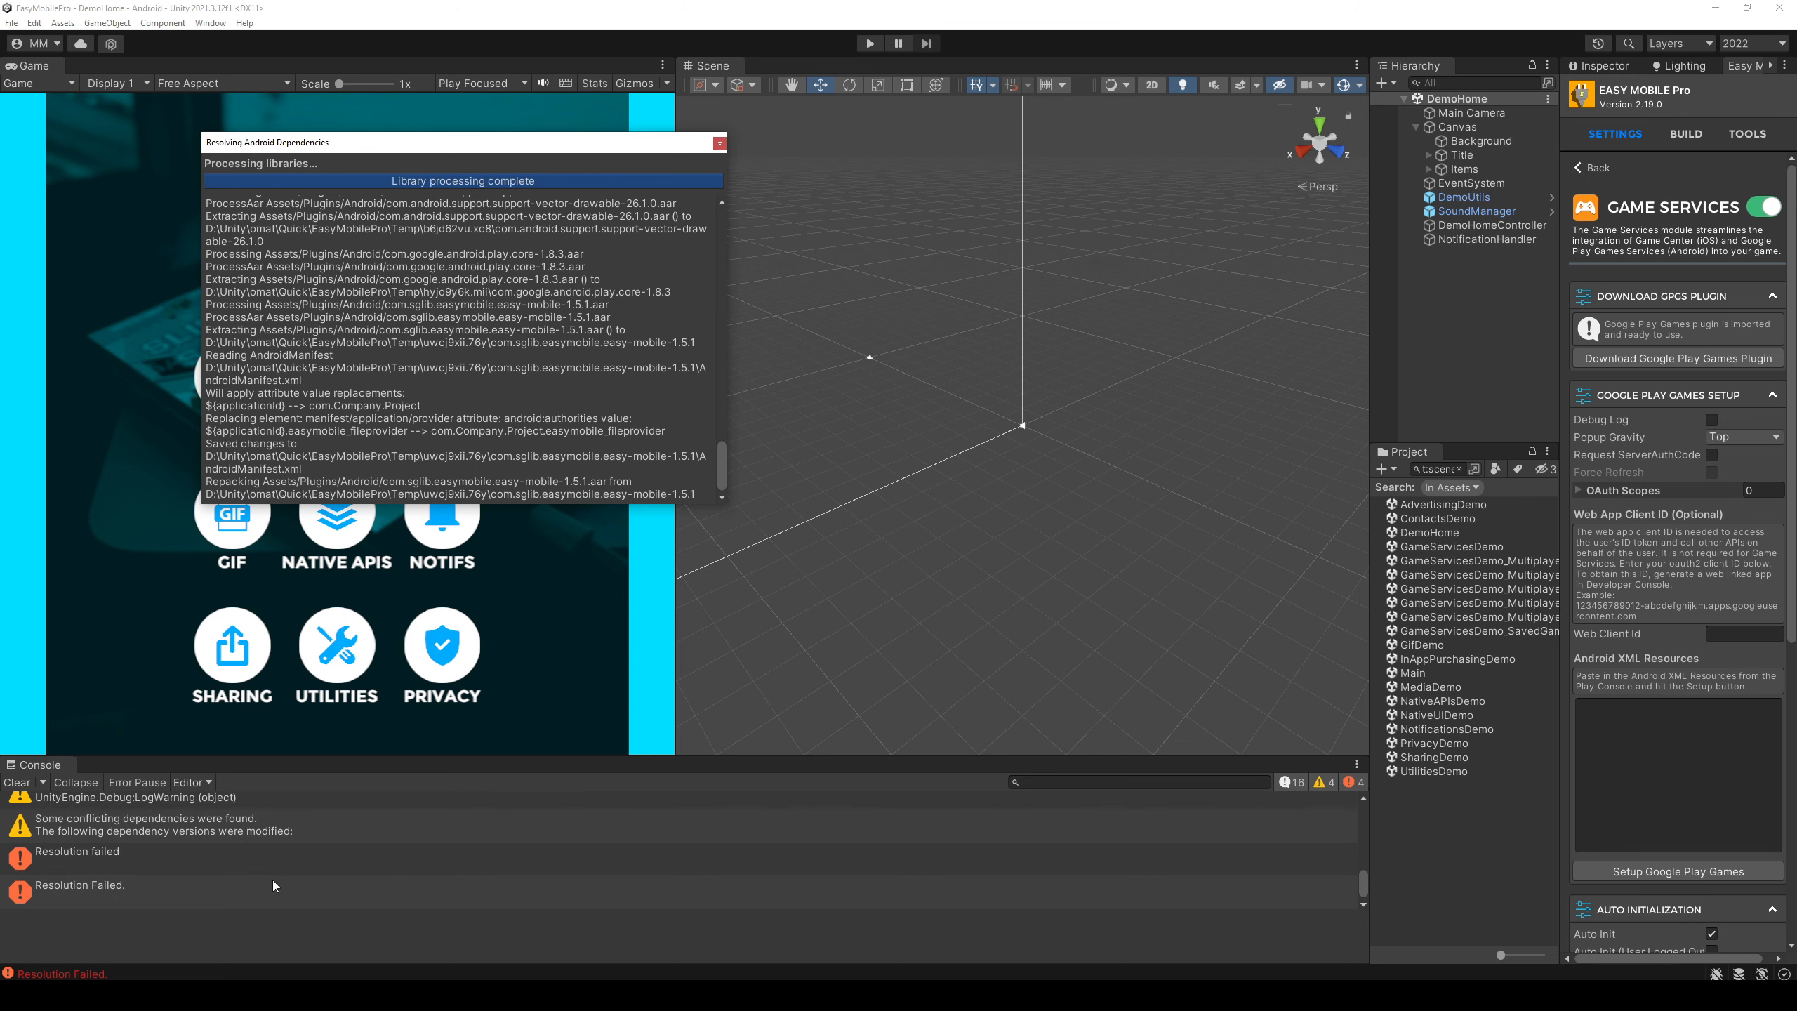
click(259, 863)
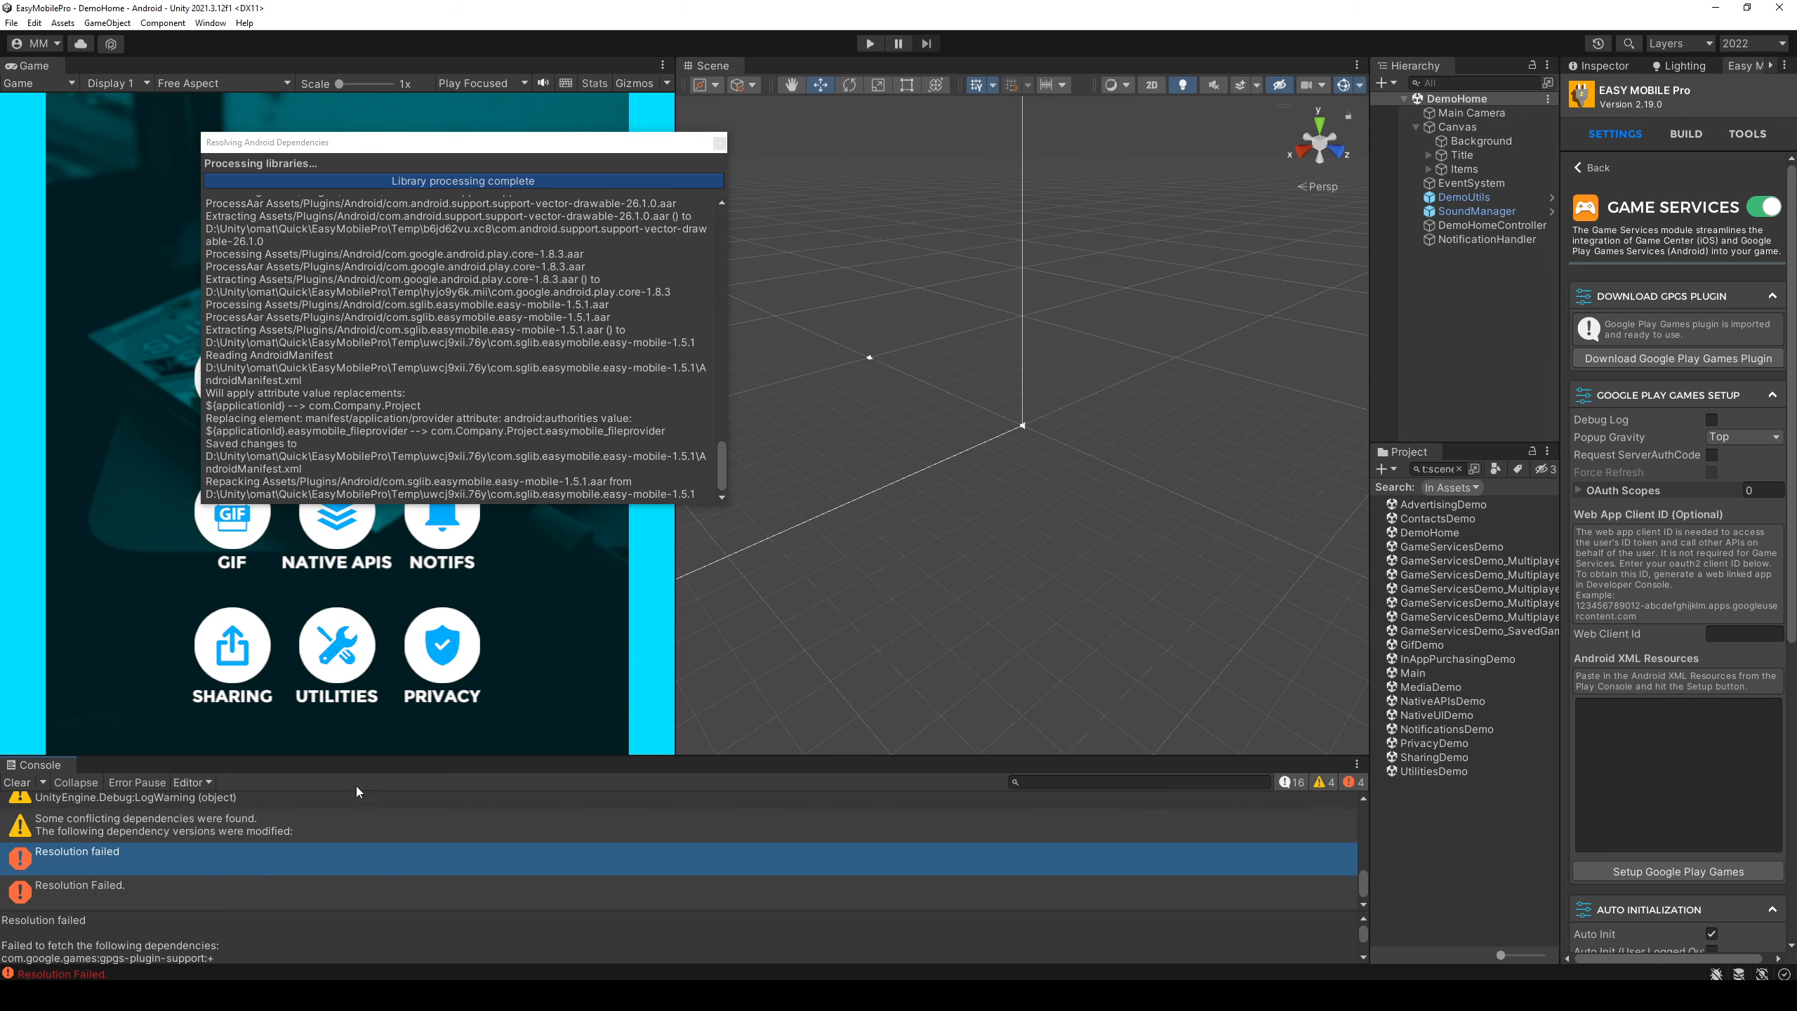
drag(369, 758, 371, 643)
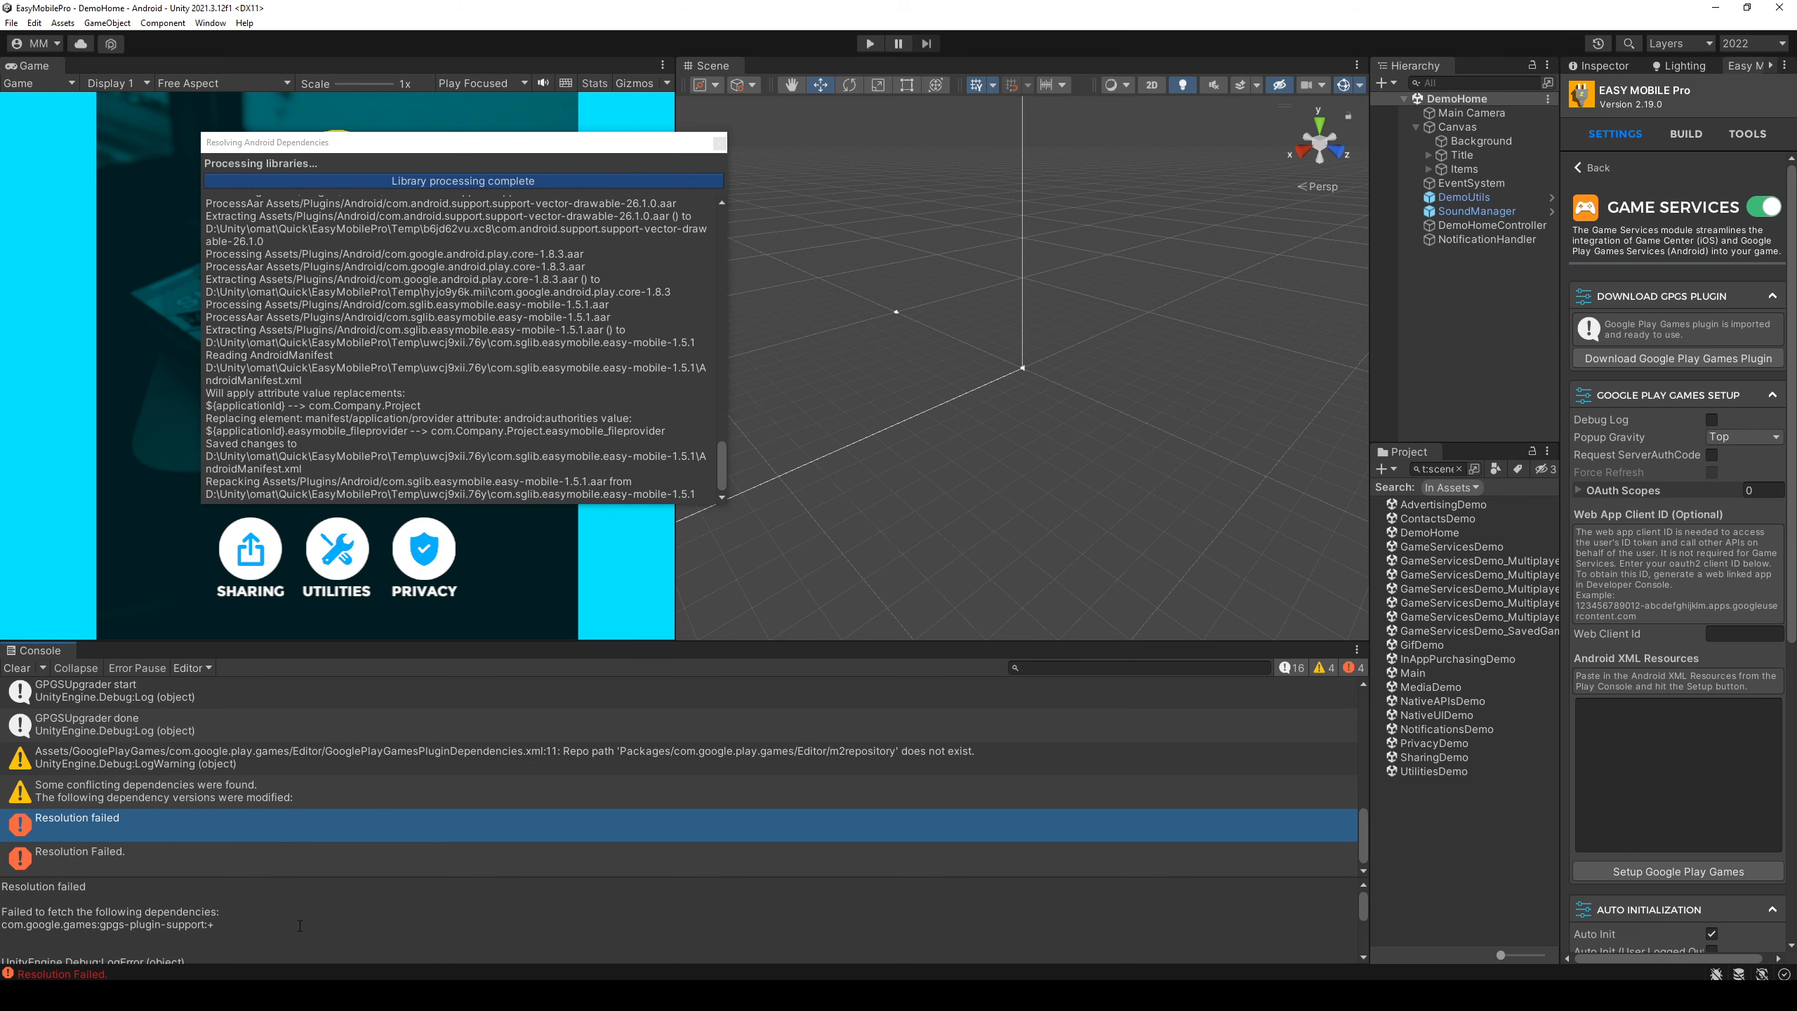
scroll(299, 925, down, 2)
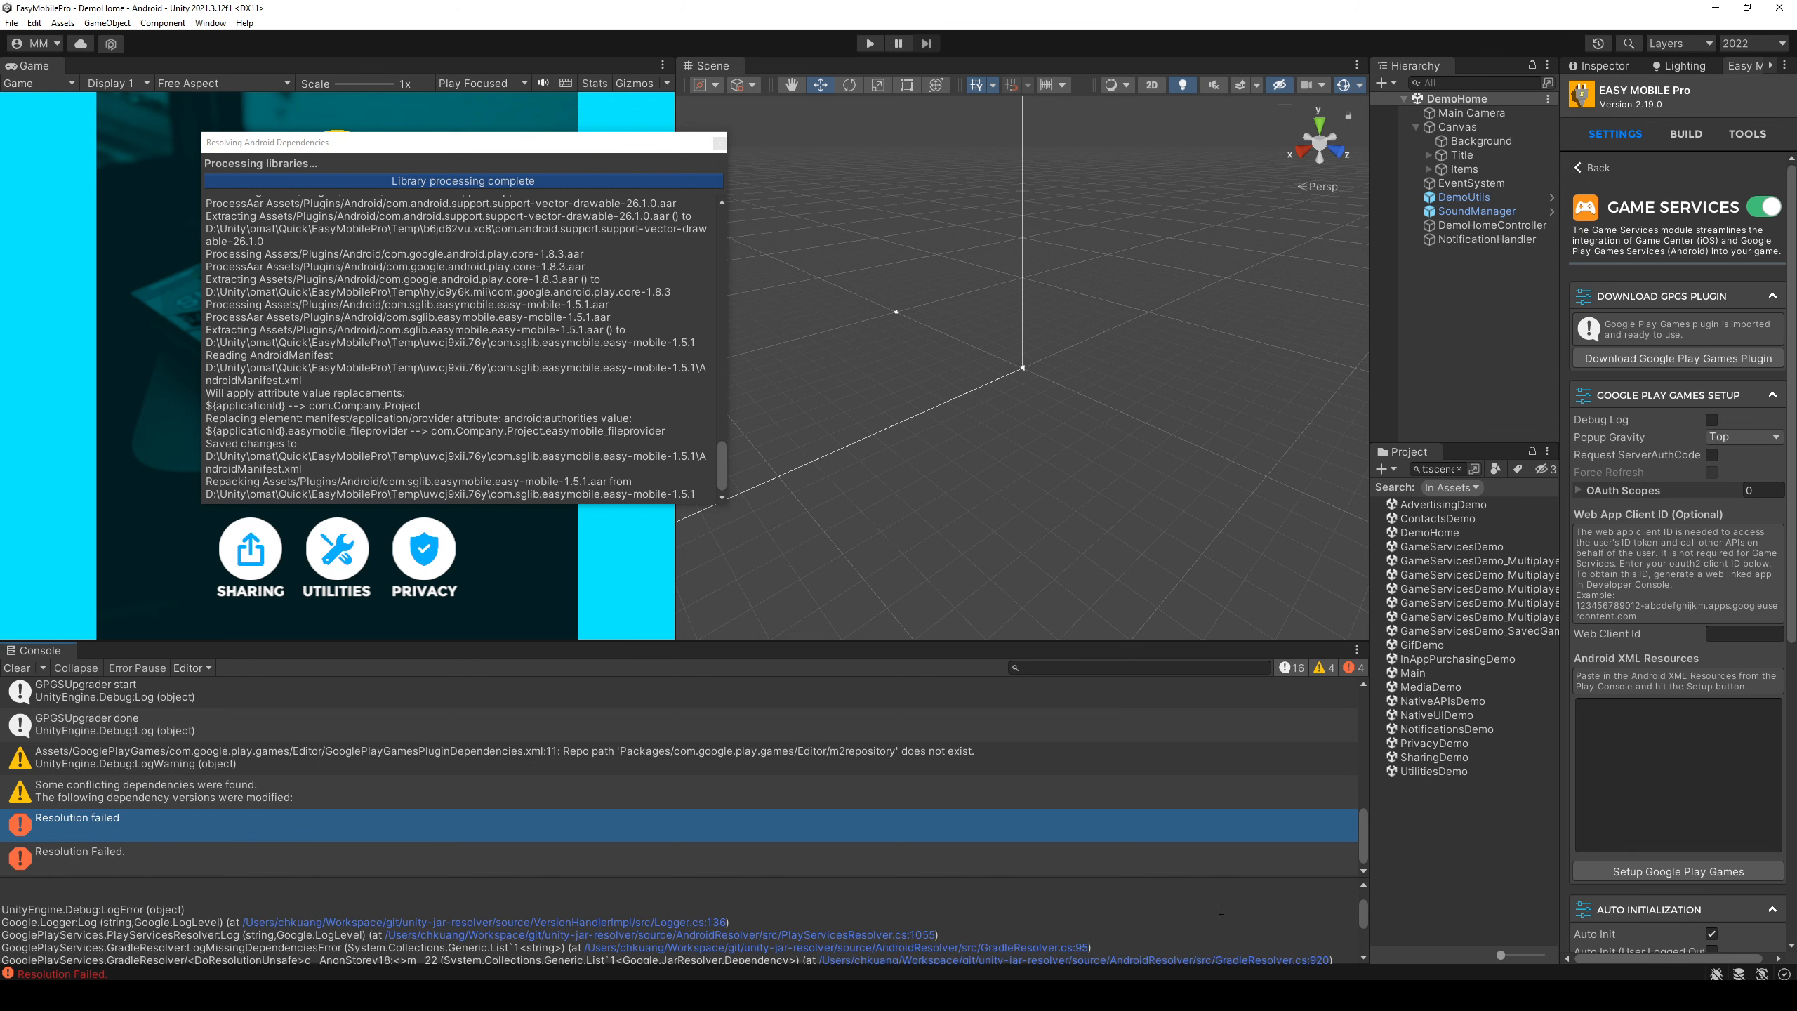
mouse_move(1363, 908)
mouse_down()
mouse_move(1364, 941)
mouse_move(1370, 889)
mouse_up()
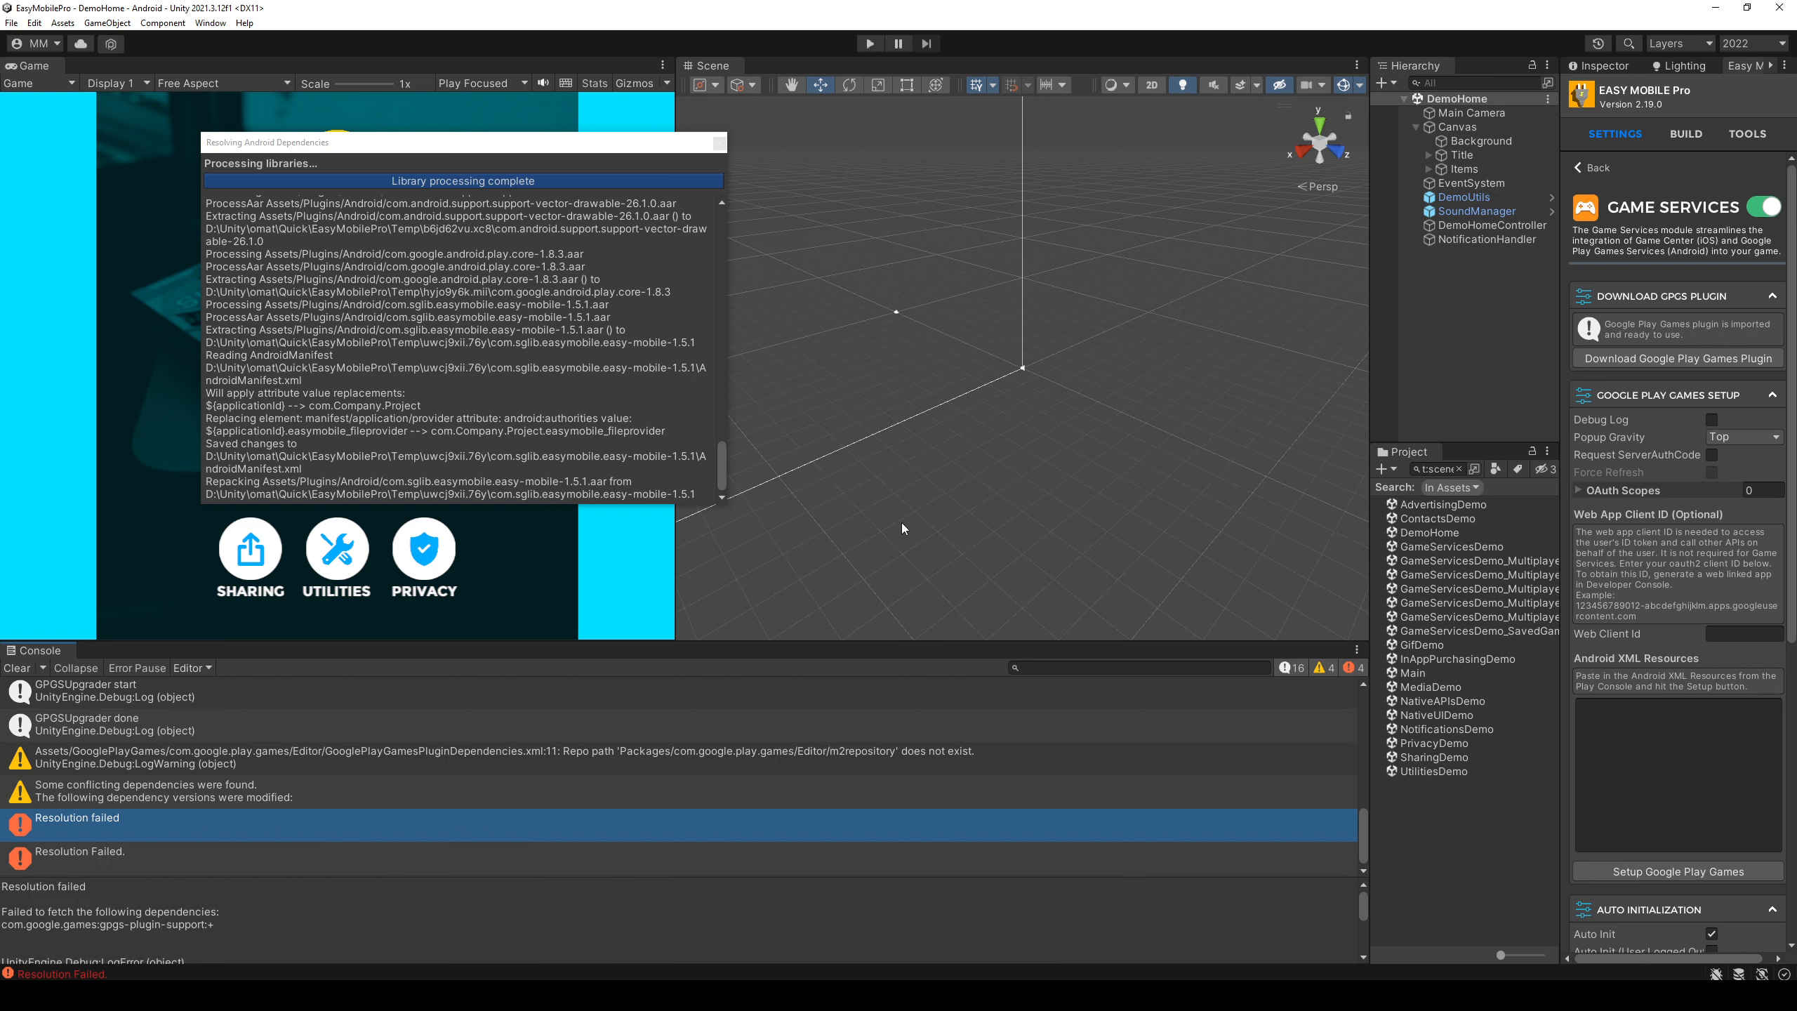
- Close the Resolving Android Dependencies window and clear the Console
click(718, 144)
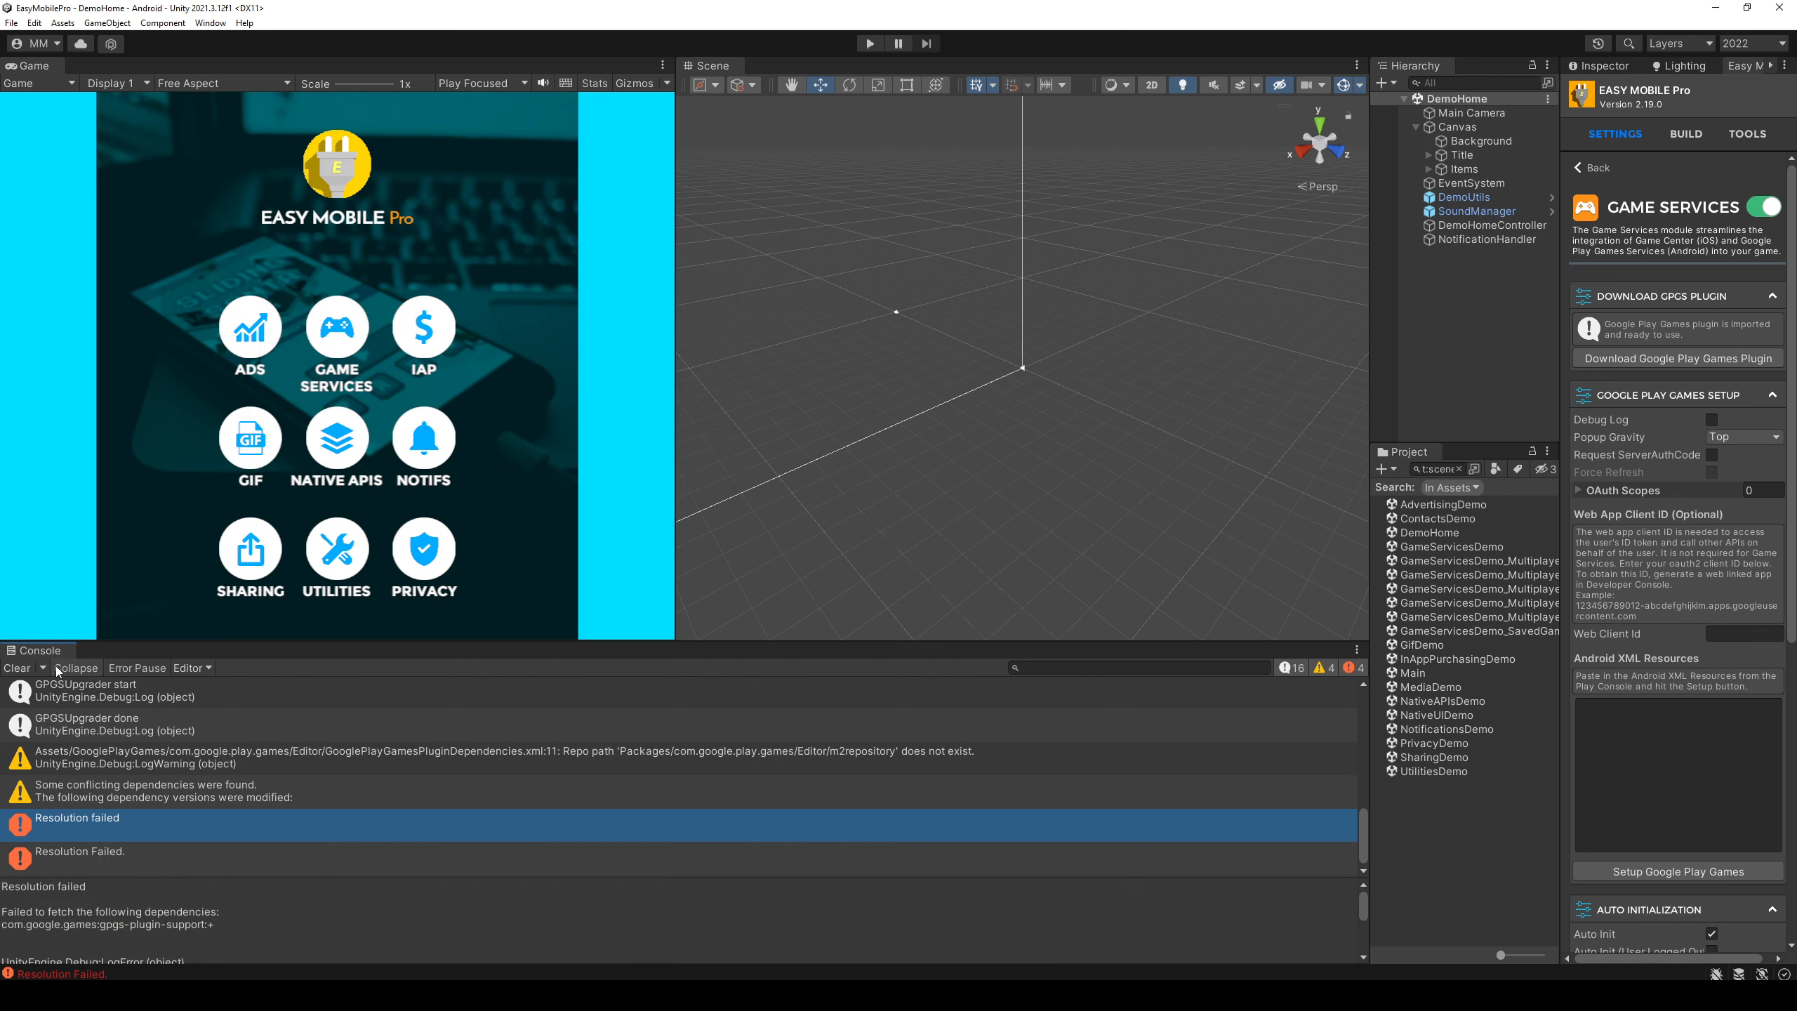
click(19, 668)
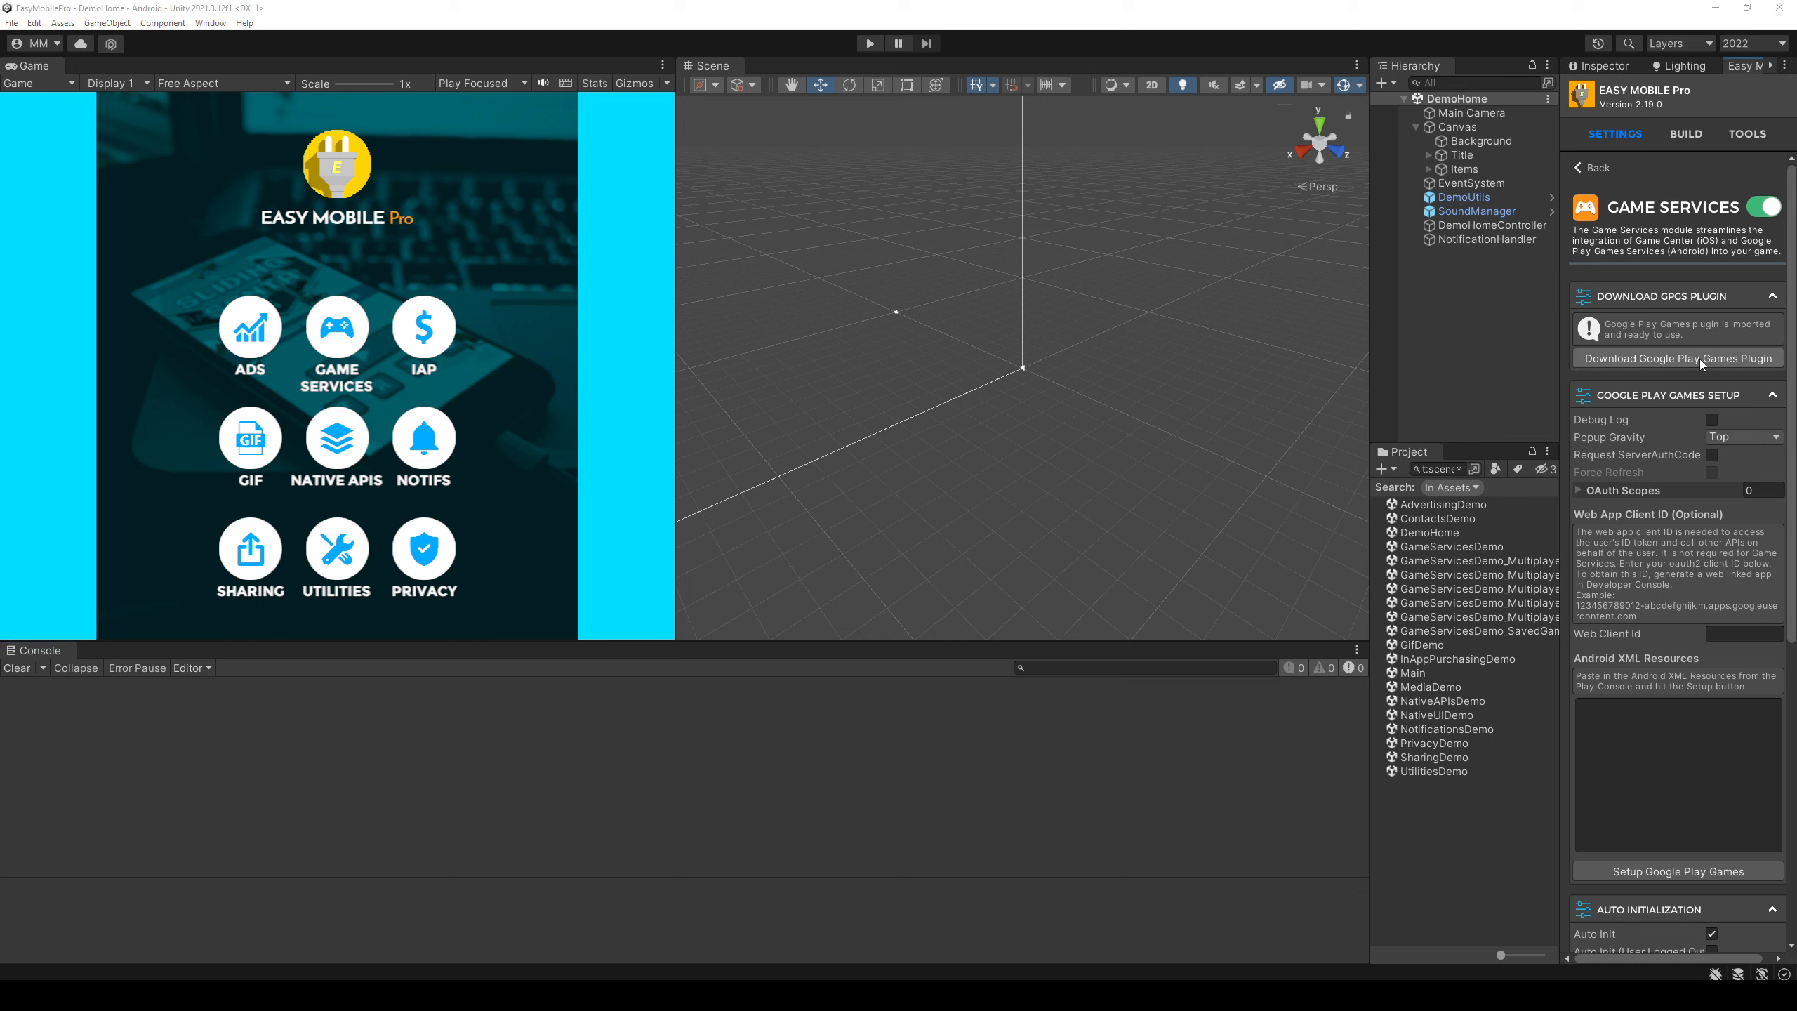
- Enable Debug Log in the Google Play Games setup and add a new leaderboard to the Game Services module
click(1712, 420)
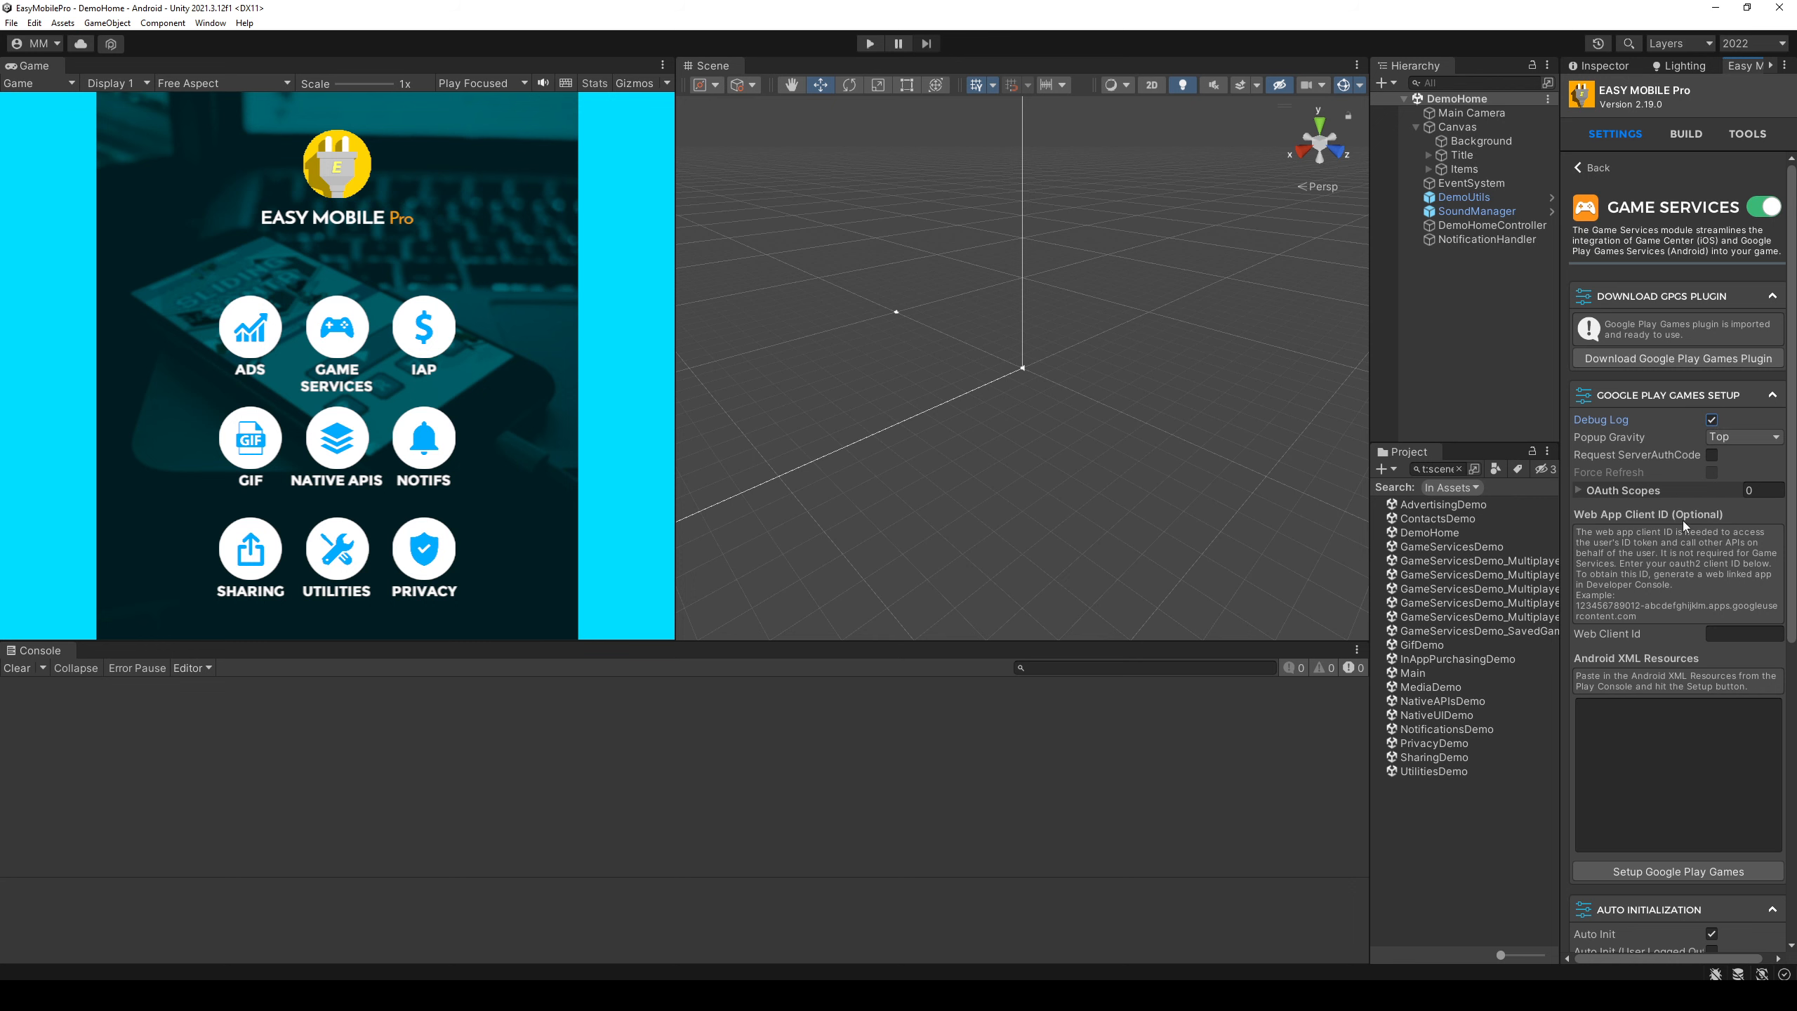
scroll(1681, 520, down, 2)
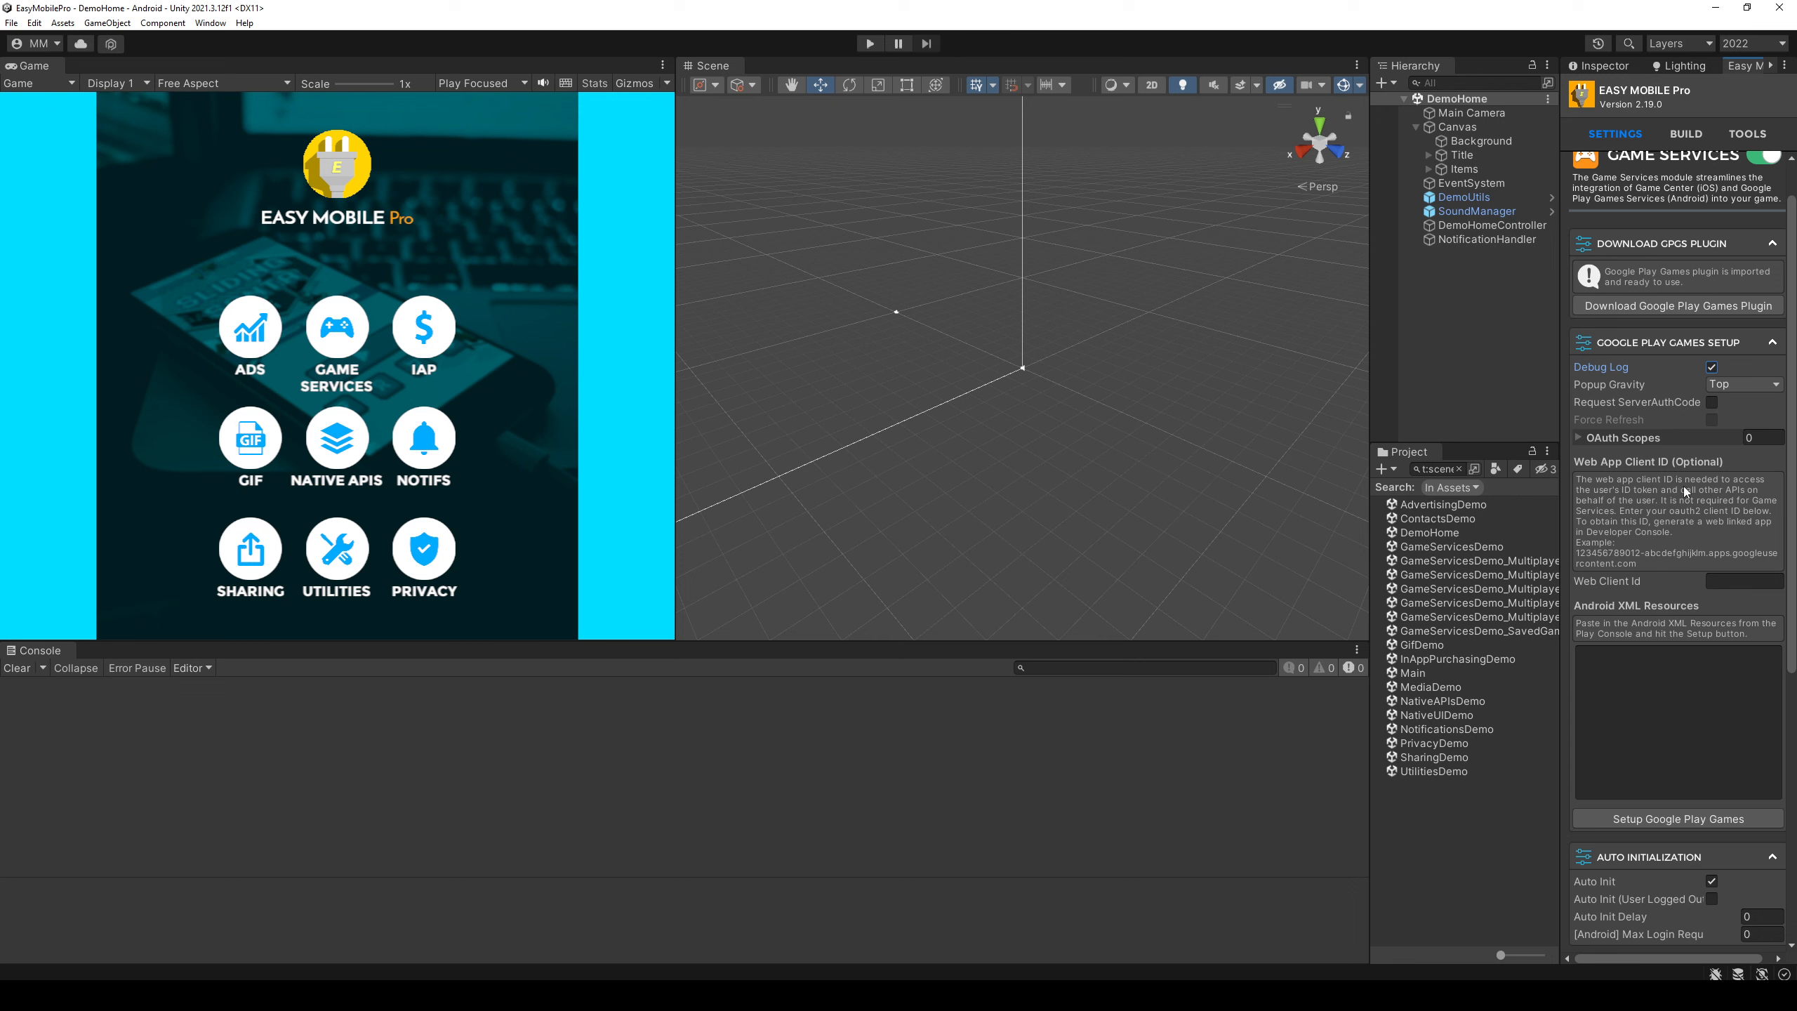
scroll(1672, 491, down, 6)
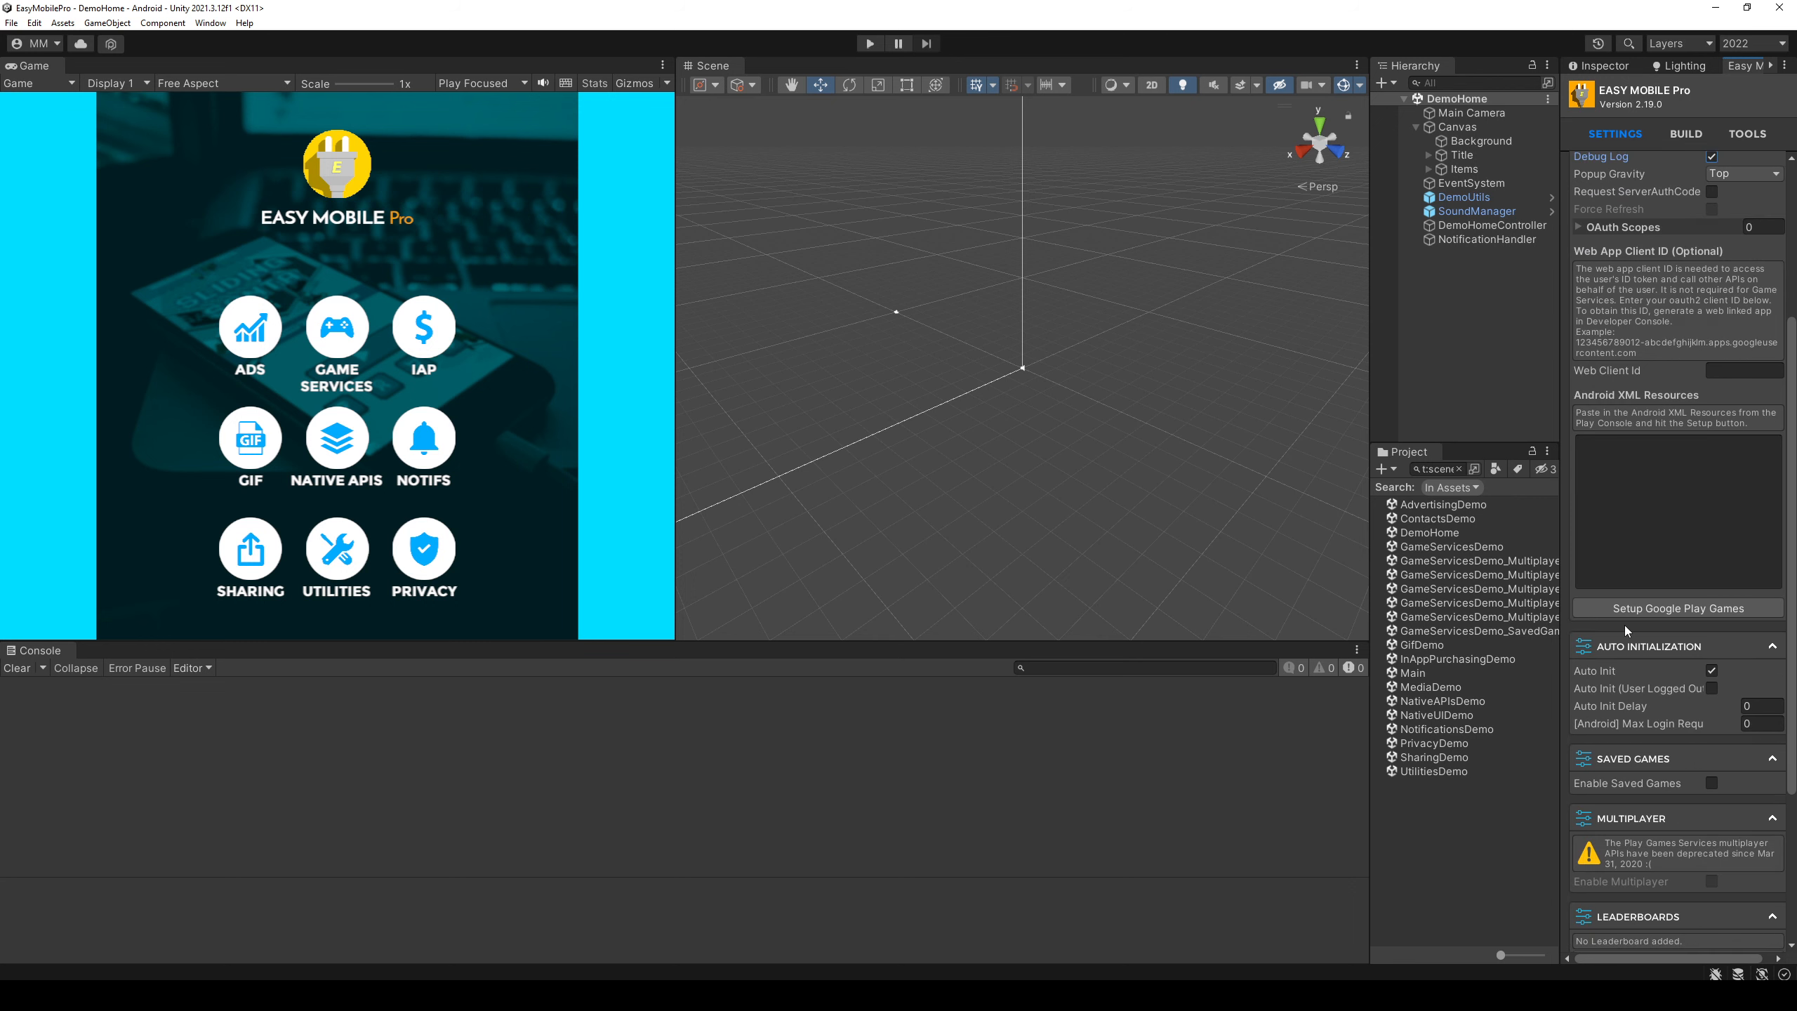
scroll(1625, 638, down, 4)
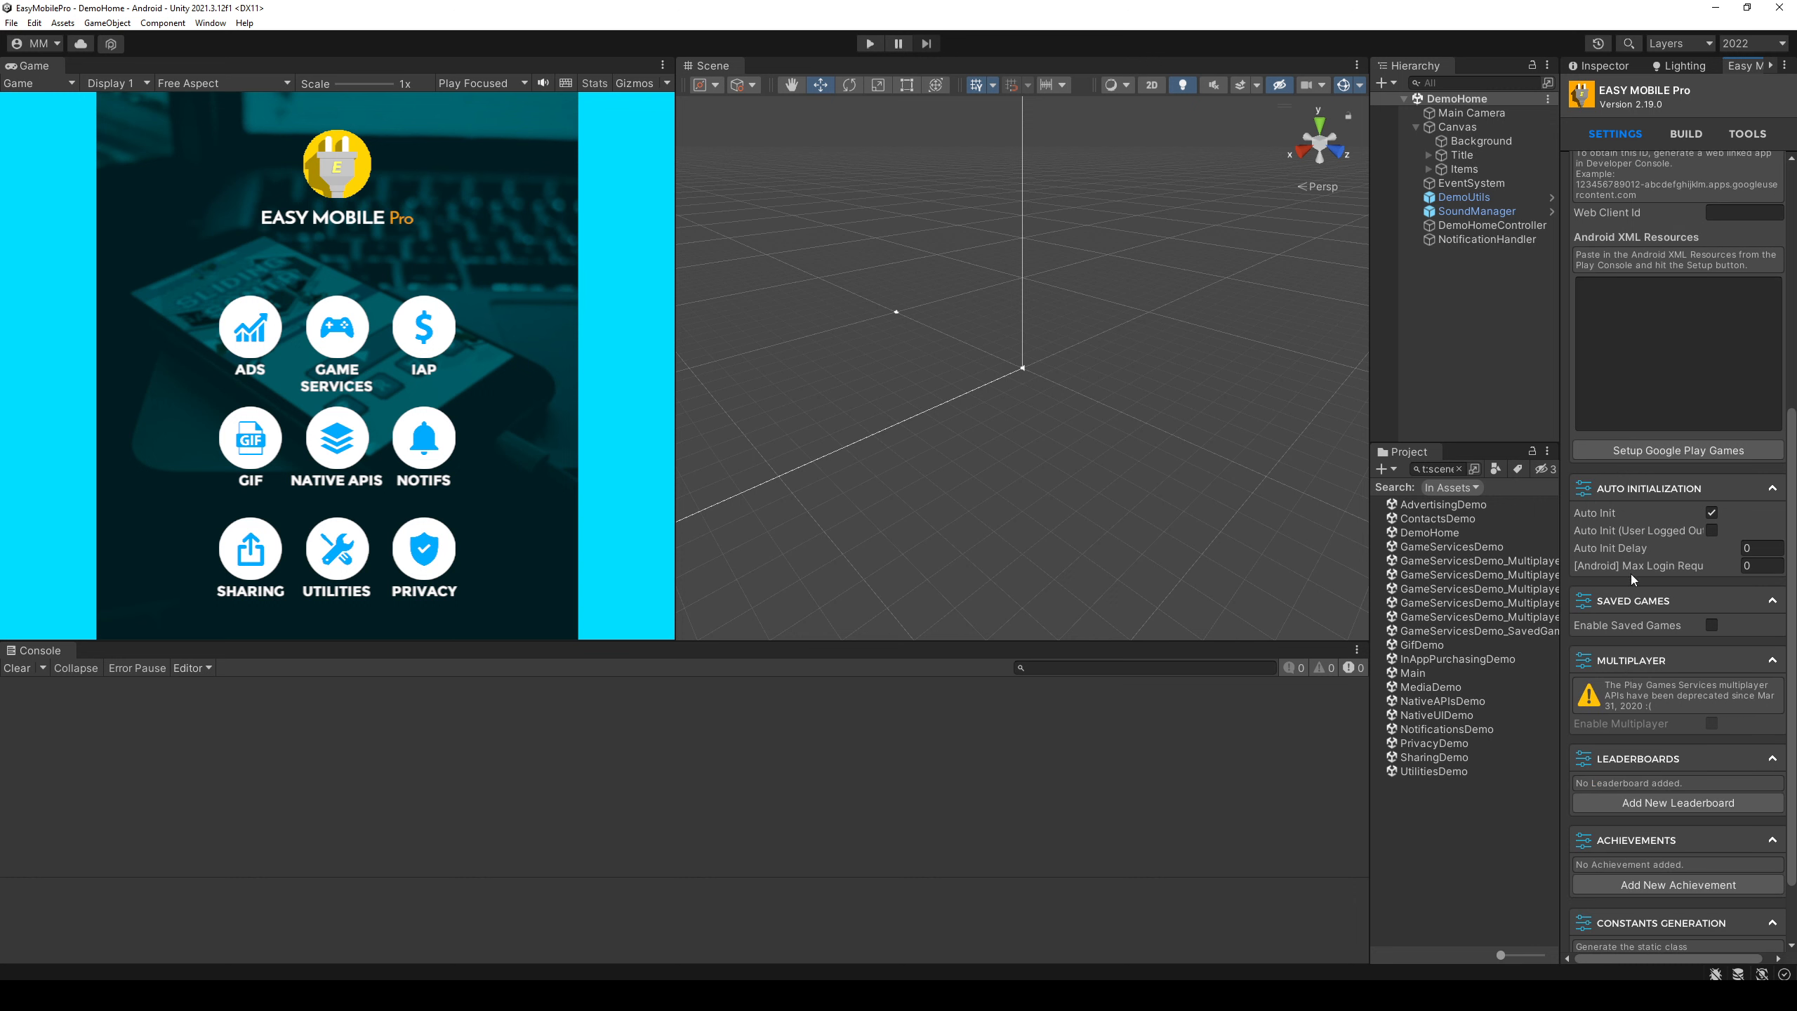
mouse_move(1660, 530)
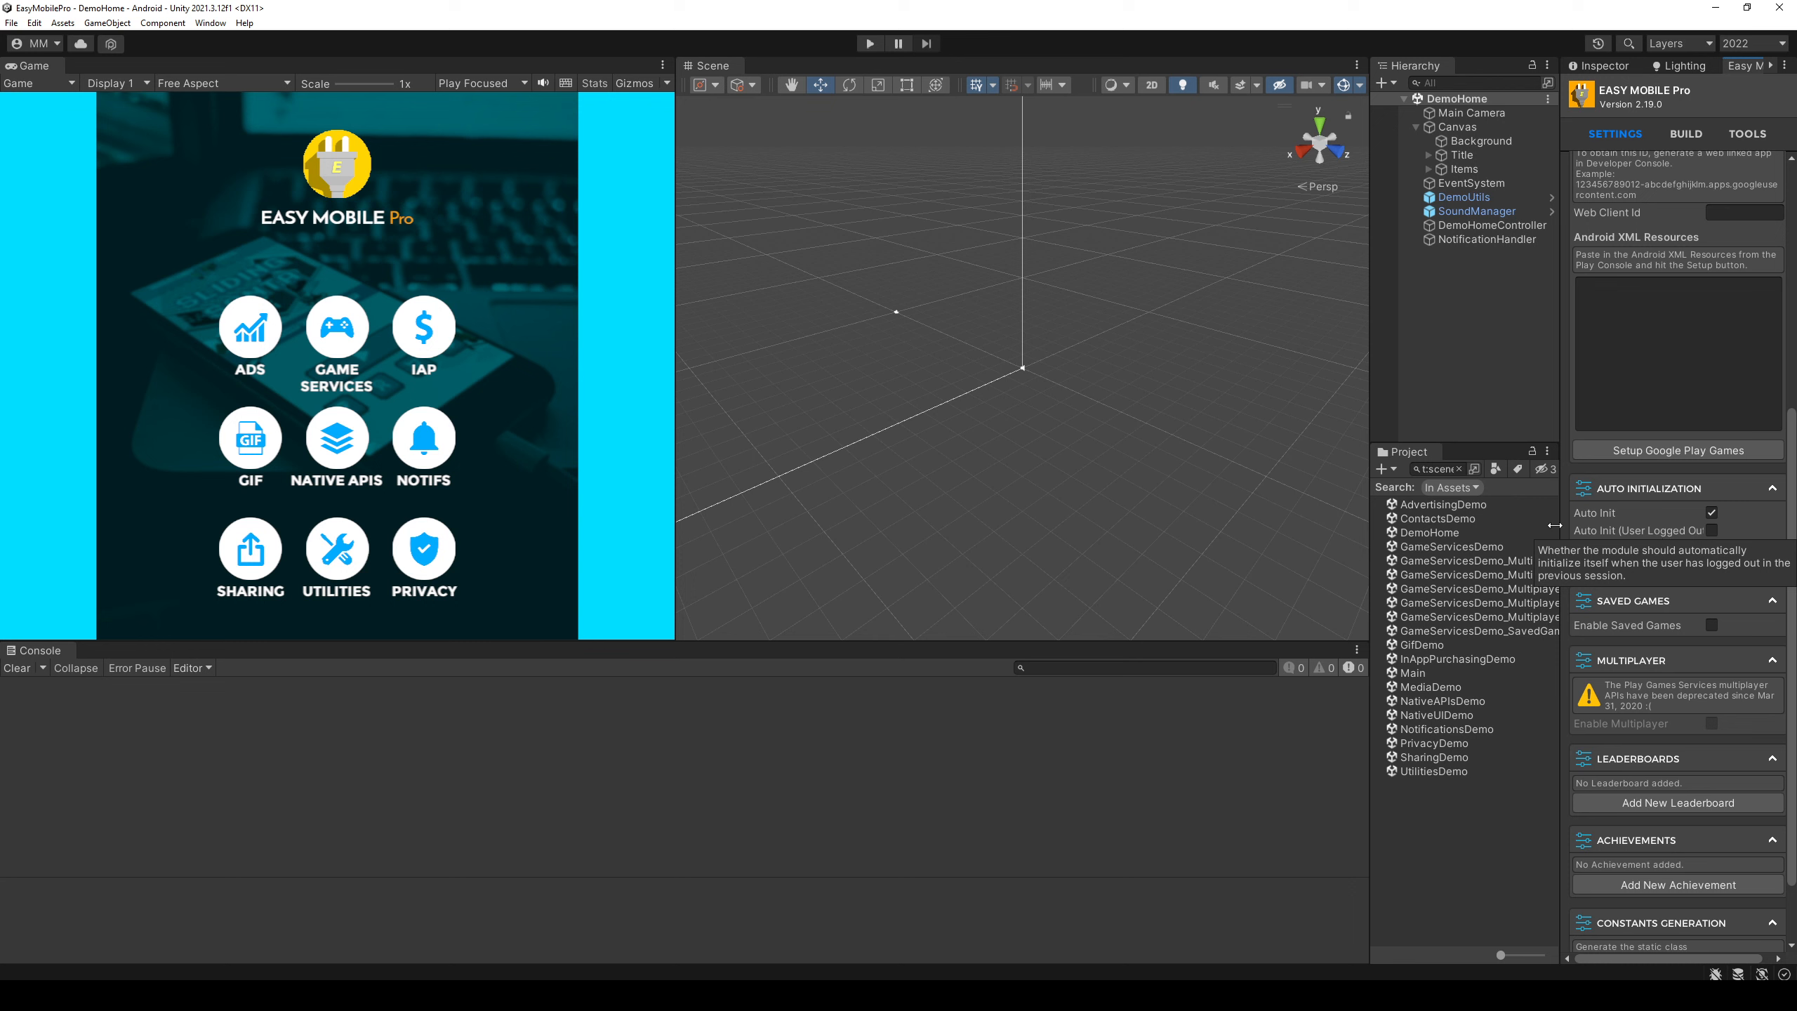
scroll(1627, 573, down, 2)
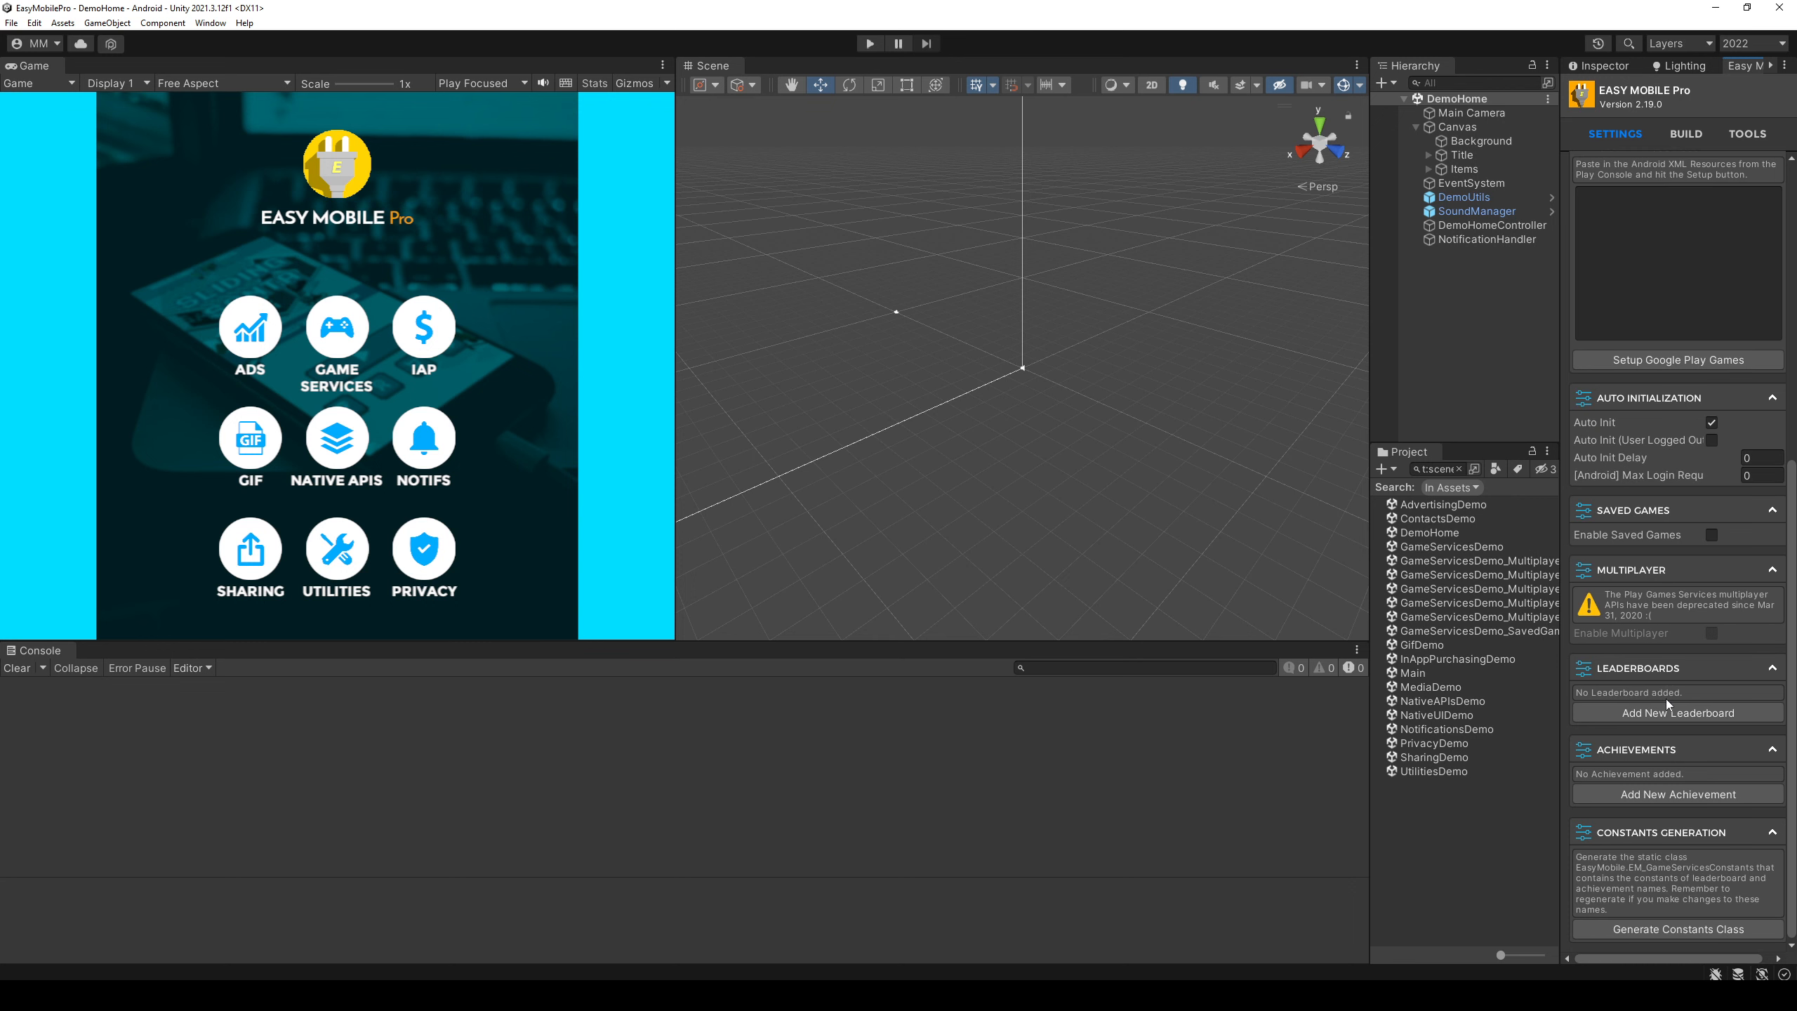
click(1678, 712)
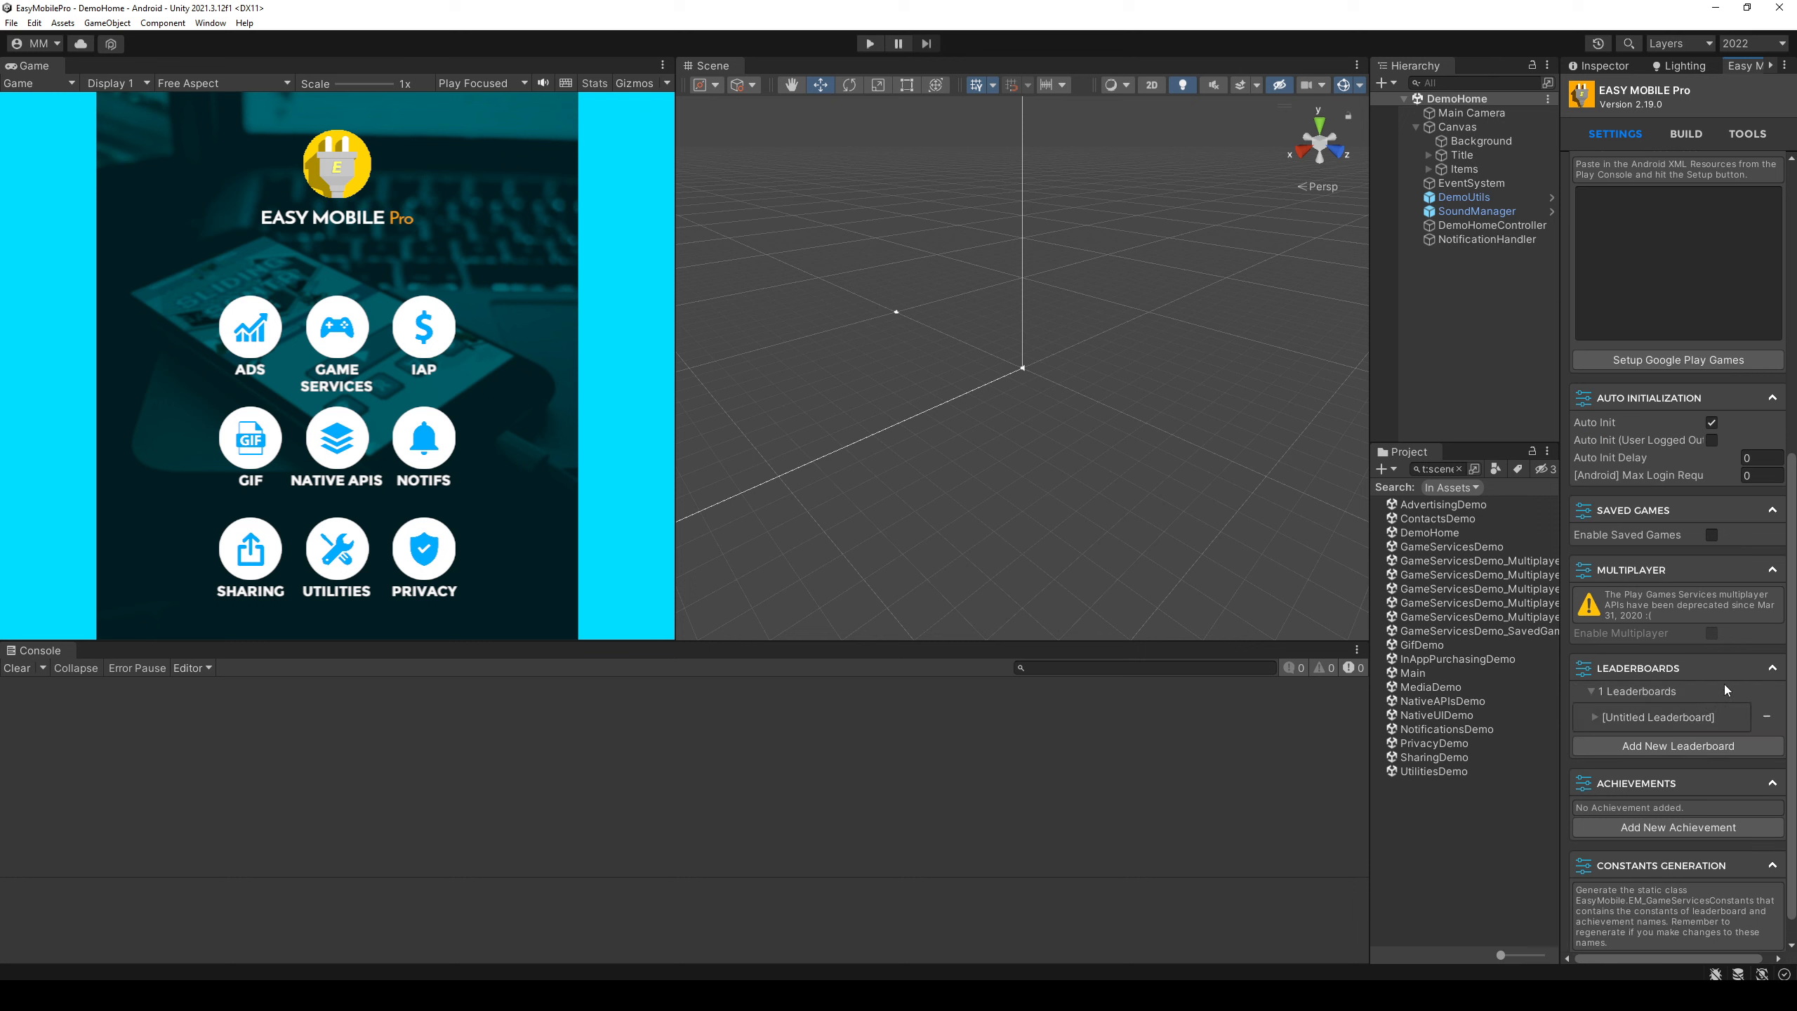
- Name the new untitled leaderboard "testhiscores" and check the options available for its Android Id
click(1688, 717)
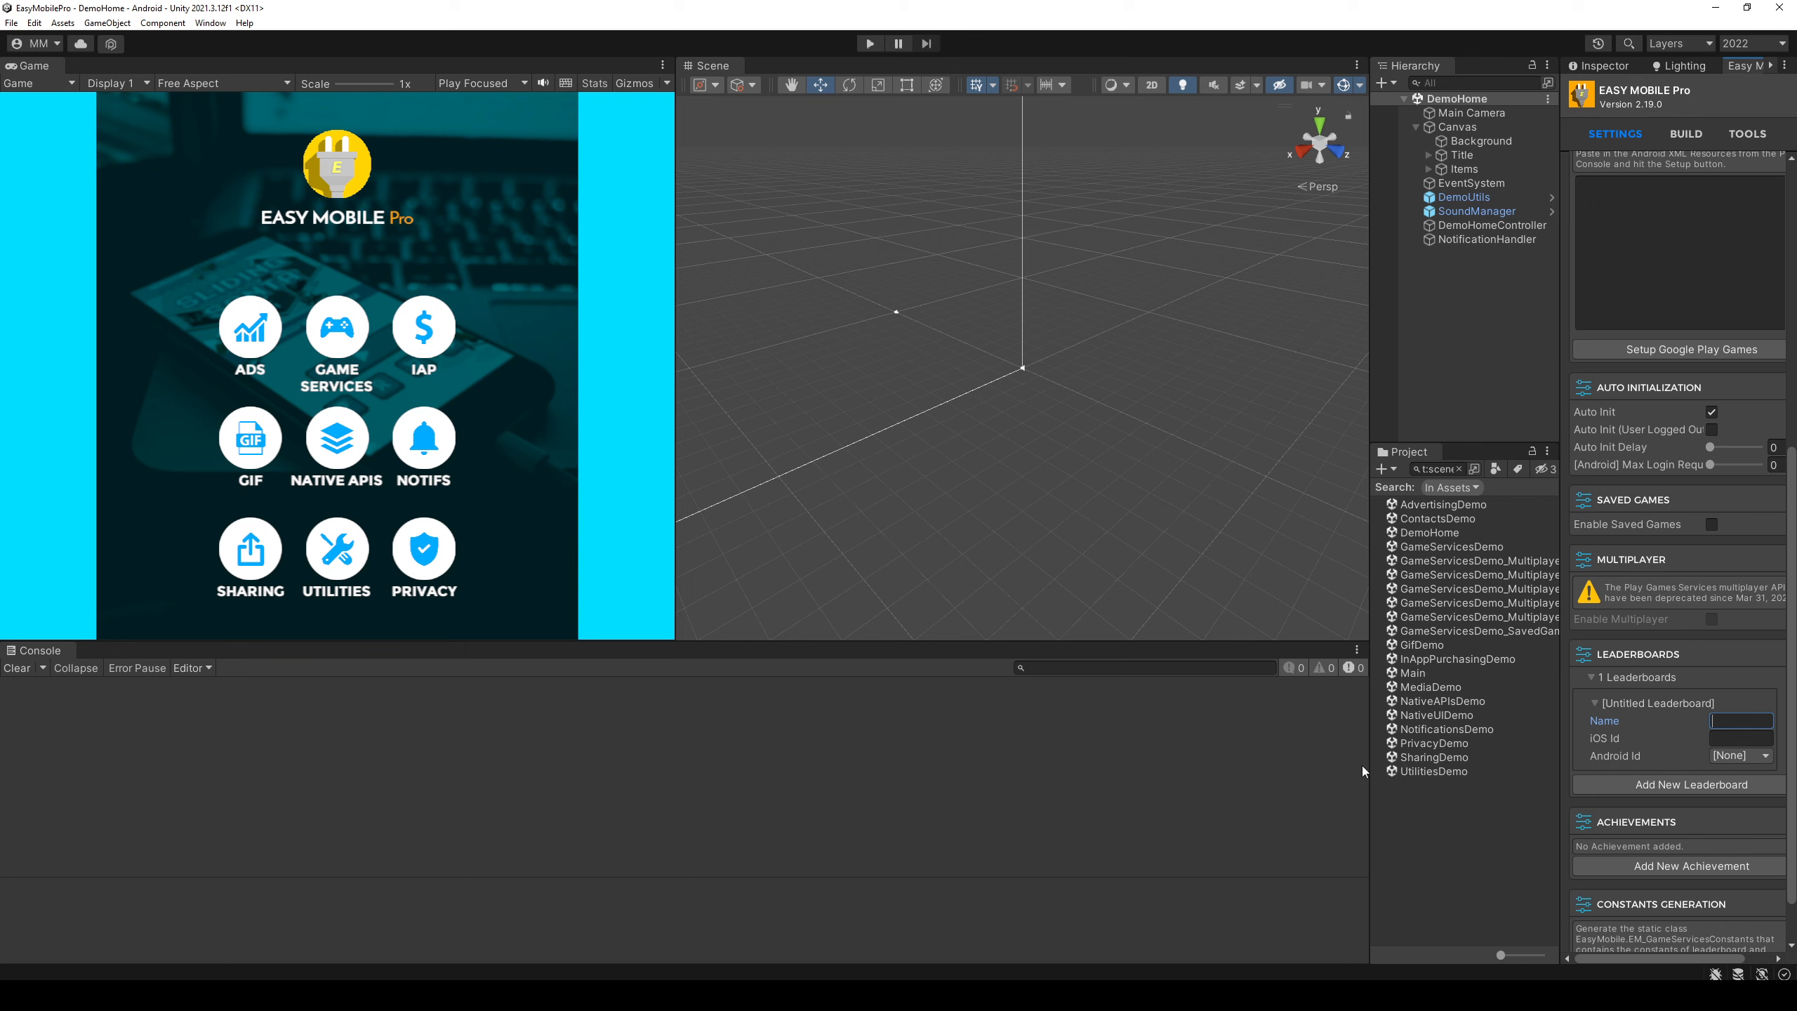
text(testhiscores)
key(Return)
click(1746, 758)
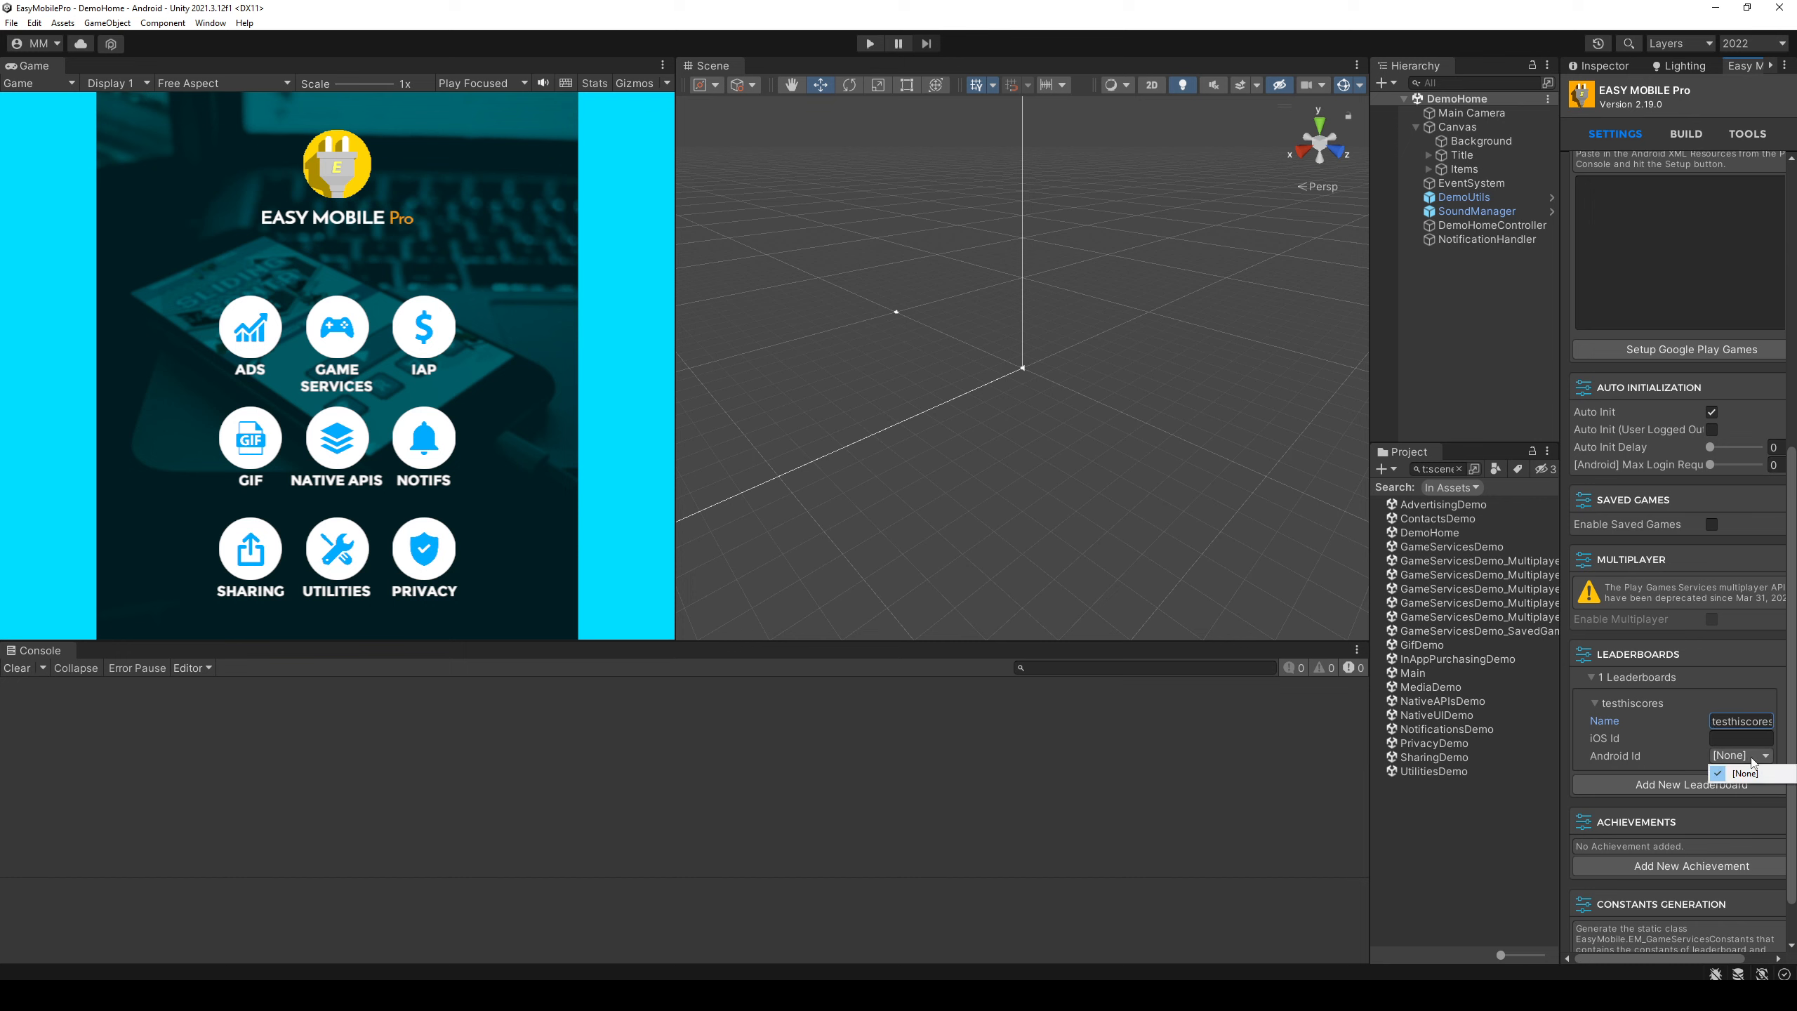
click(1583, 743)
click(1624, 732)
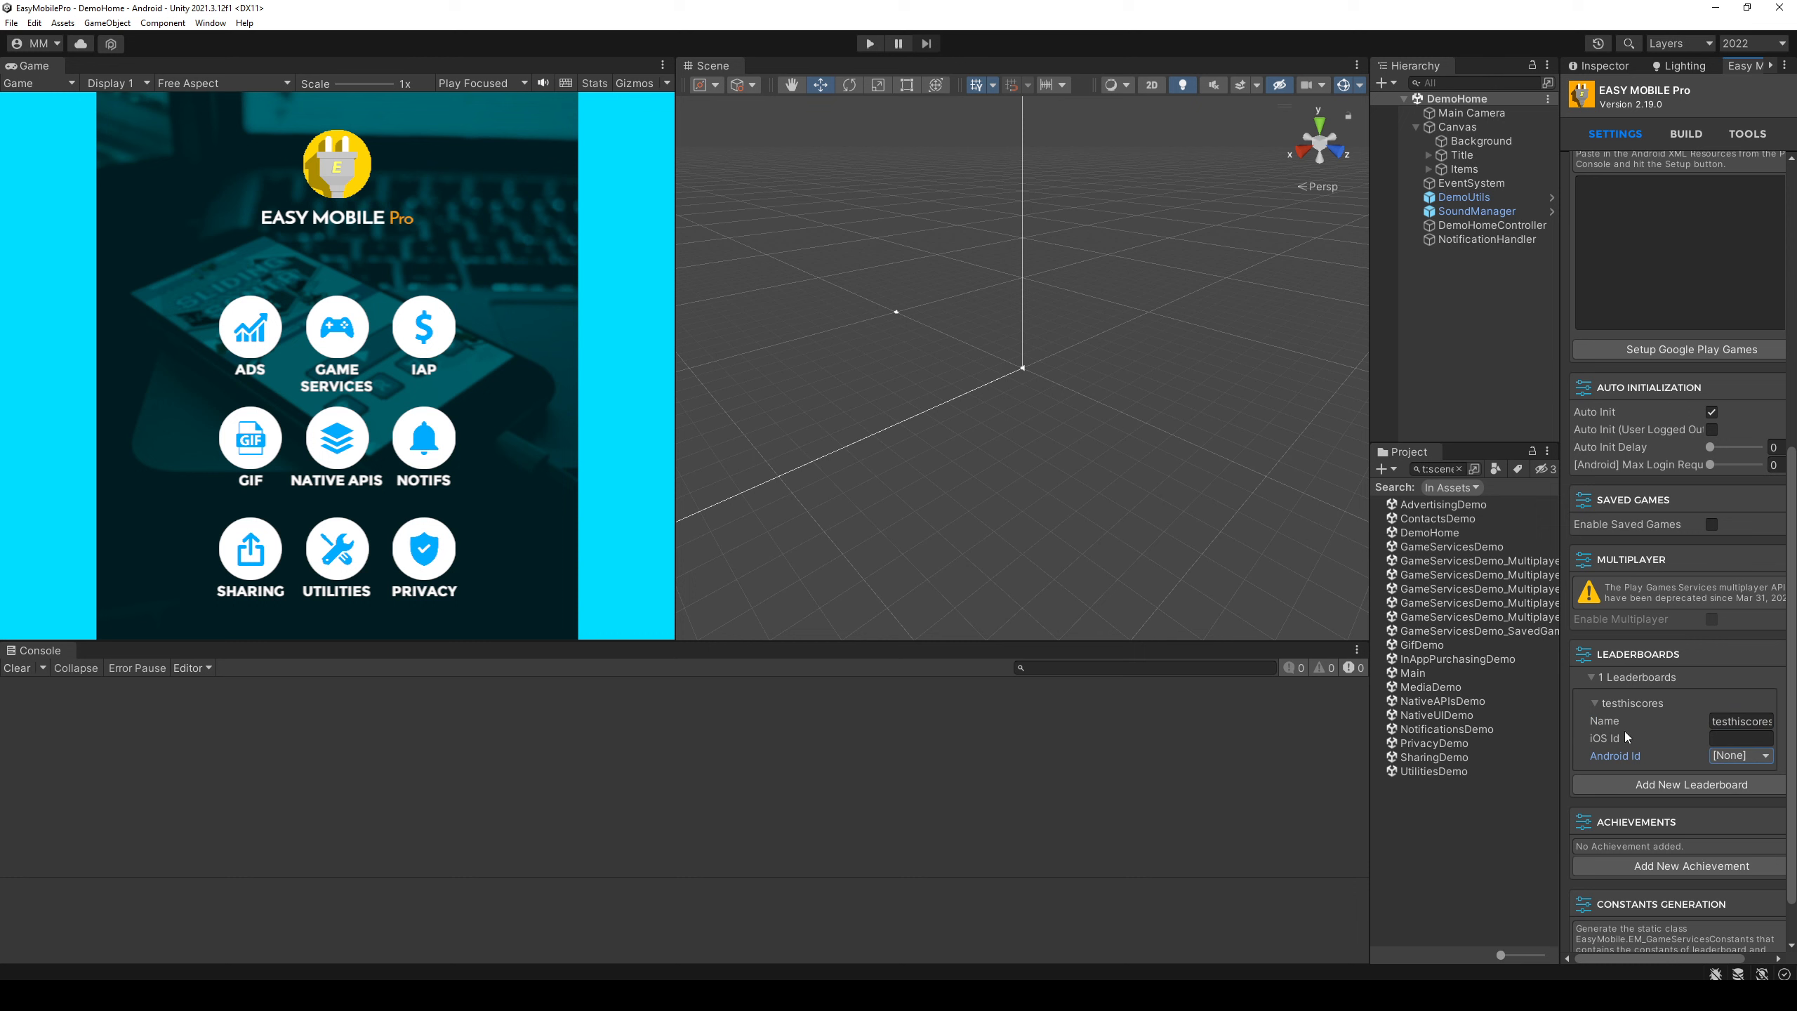
- Add a second, untitled leaderboard to the Game Services module and collapse the leaderboard list
click(1667, 784)
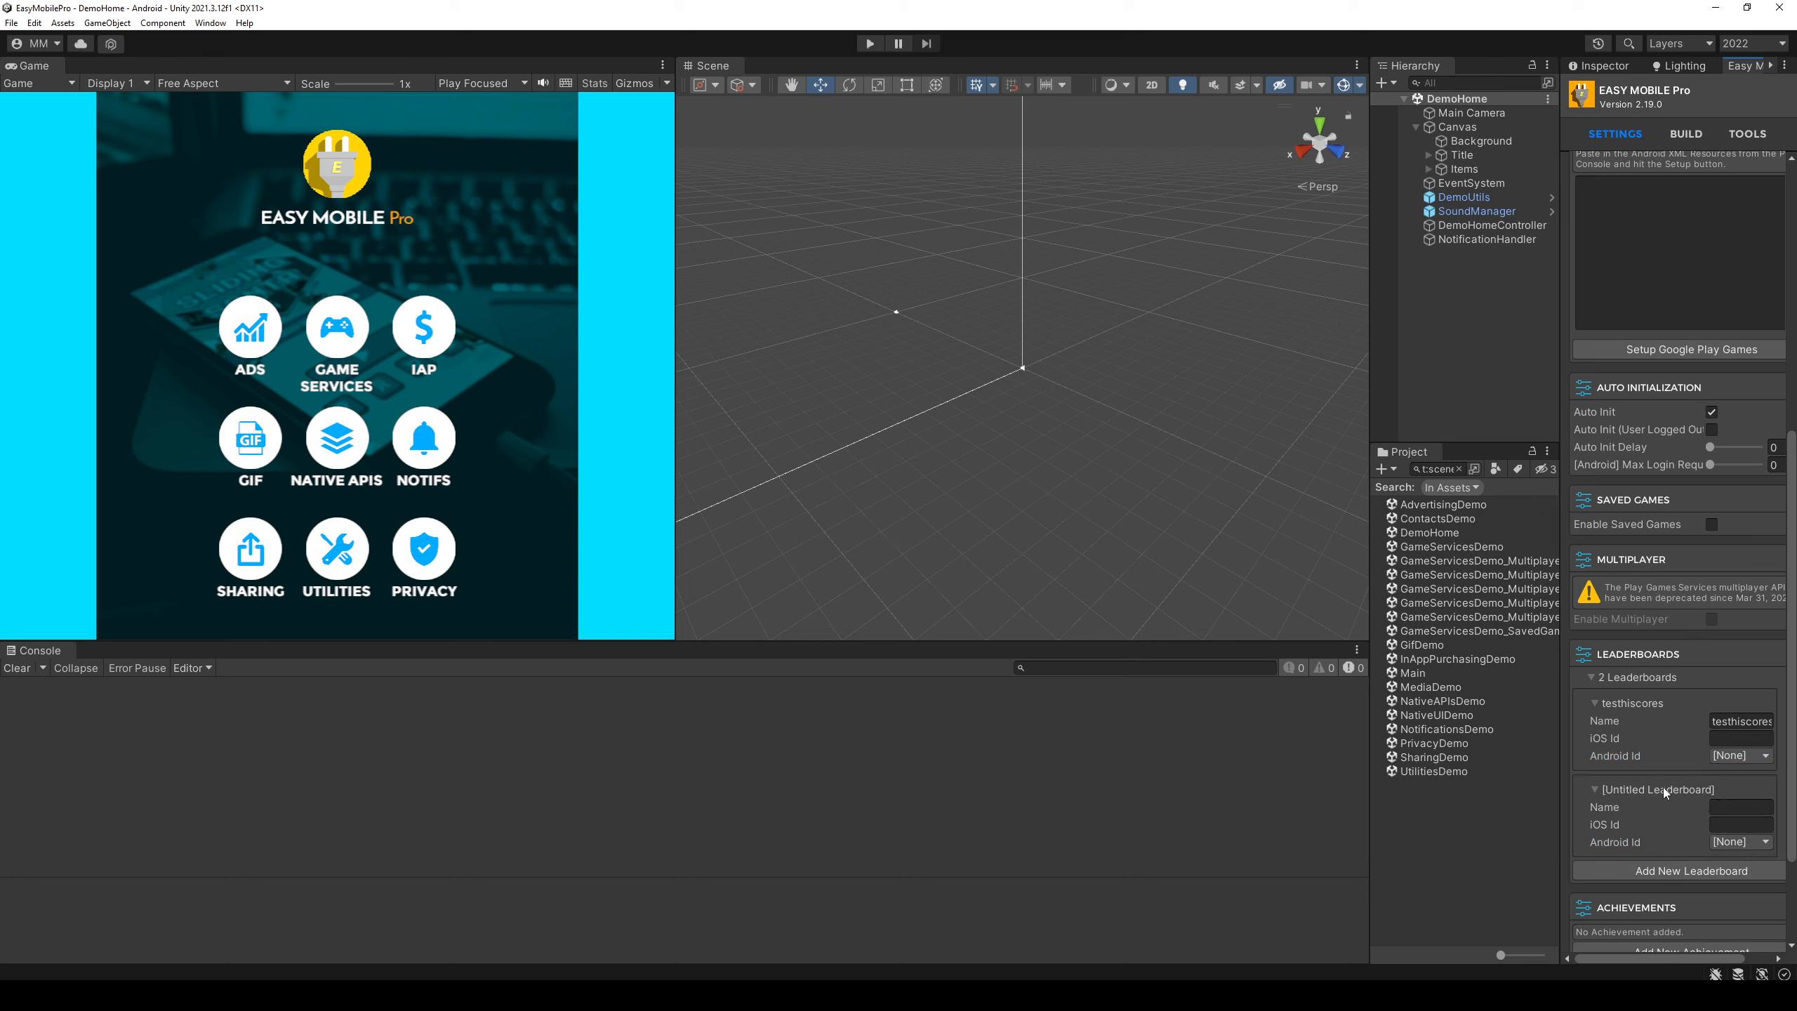
click(1596, 789)
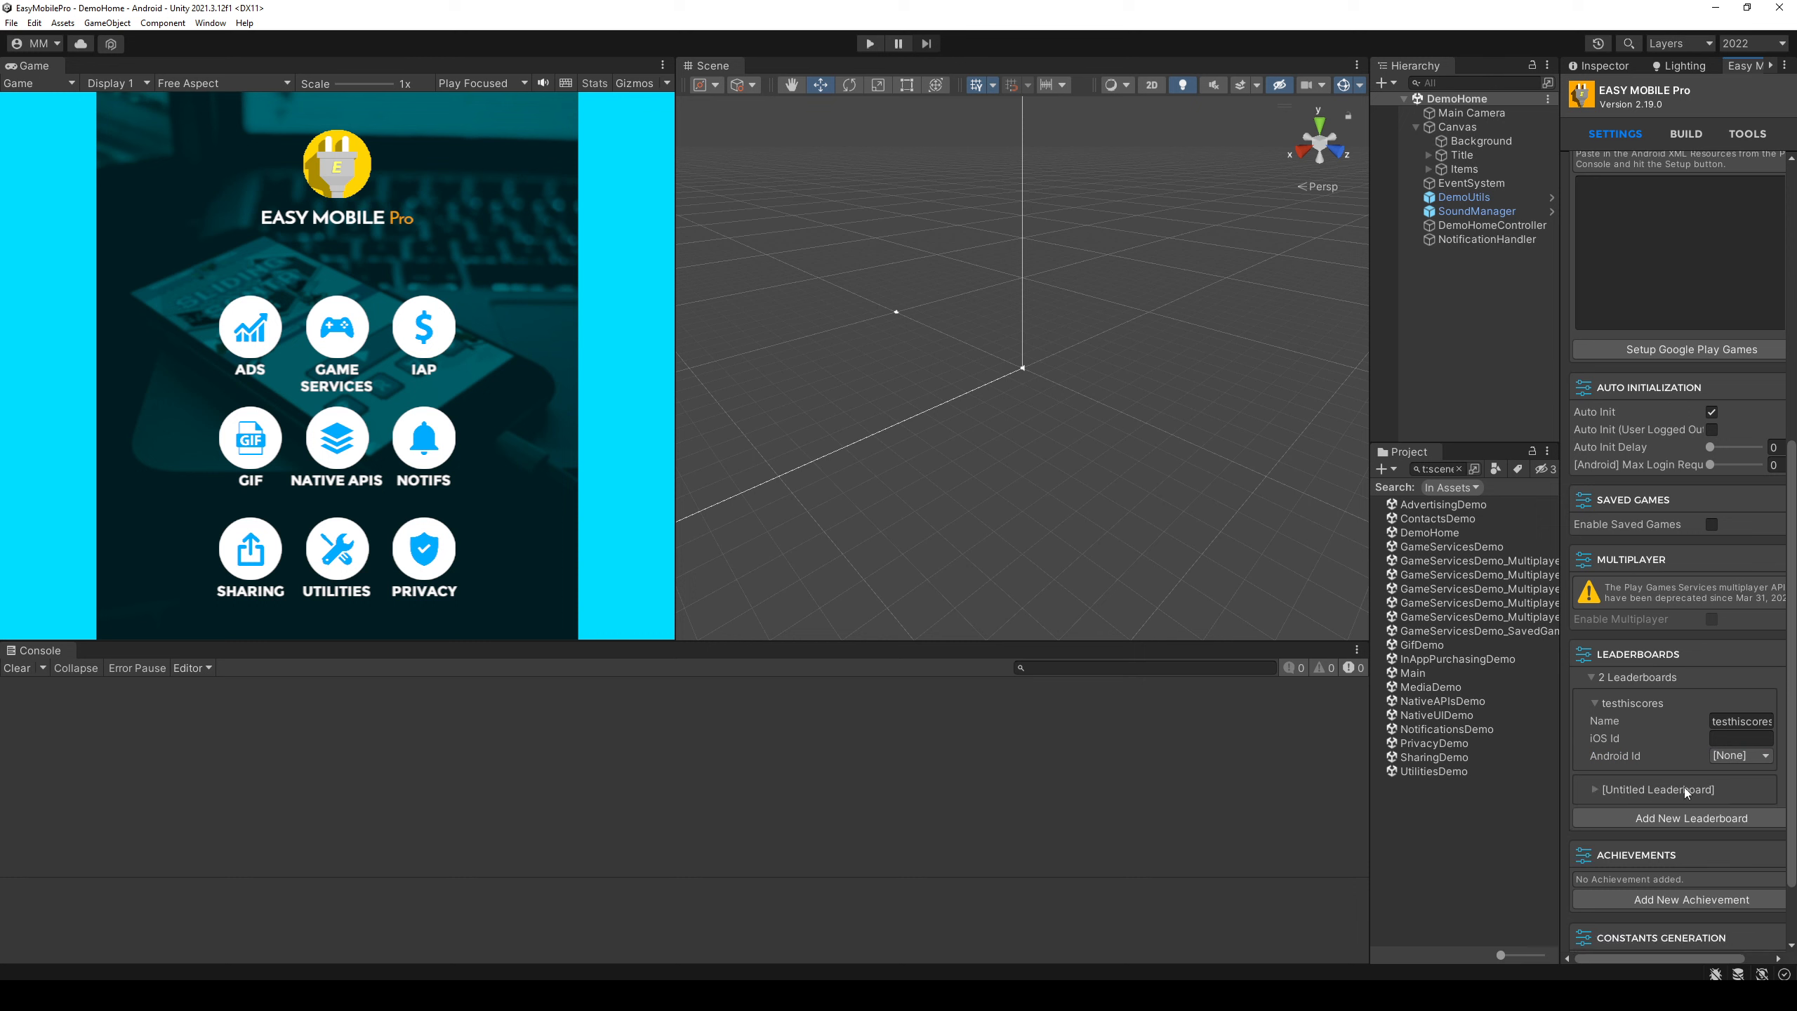
click(1656, 677)
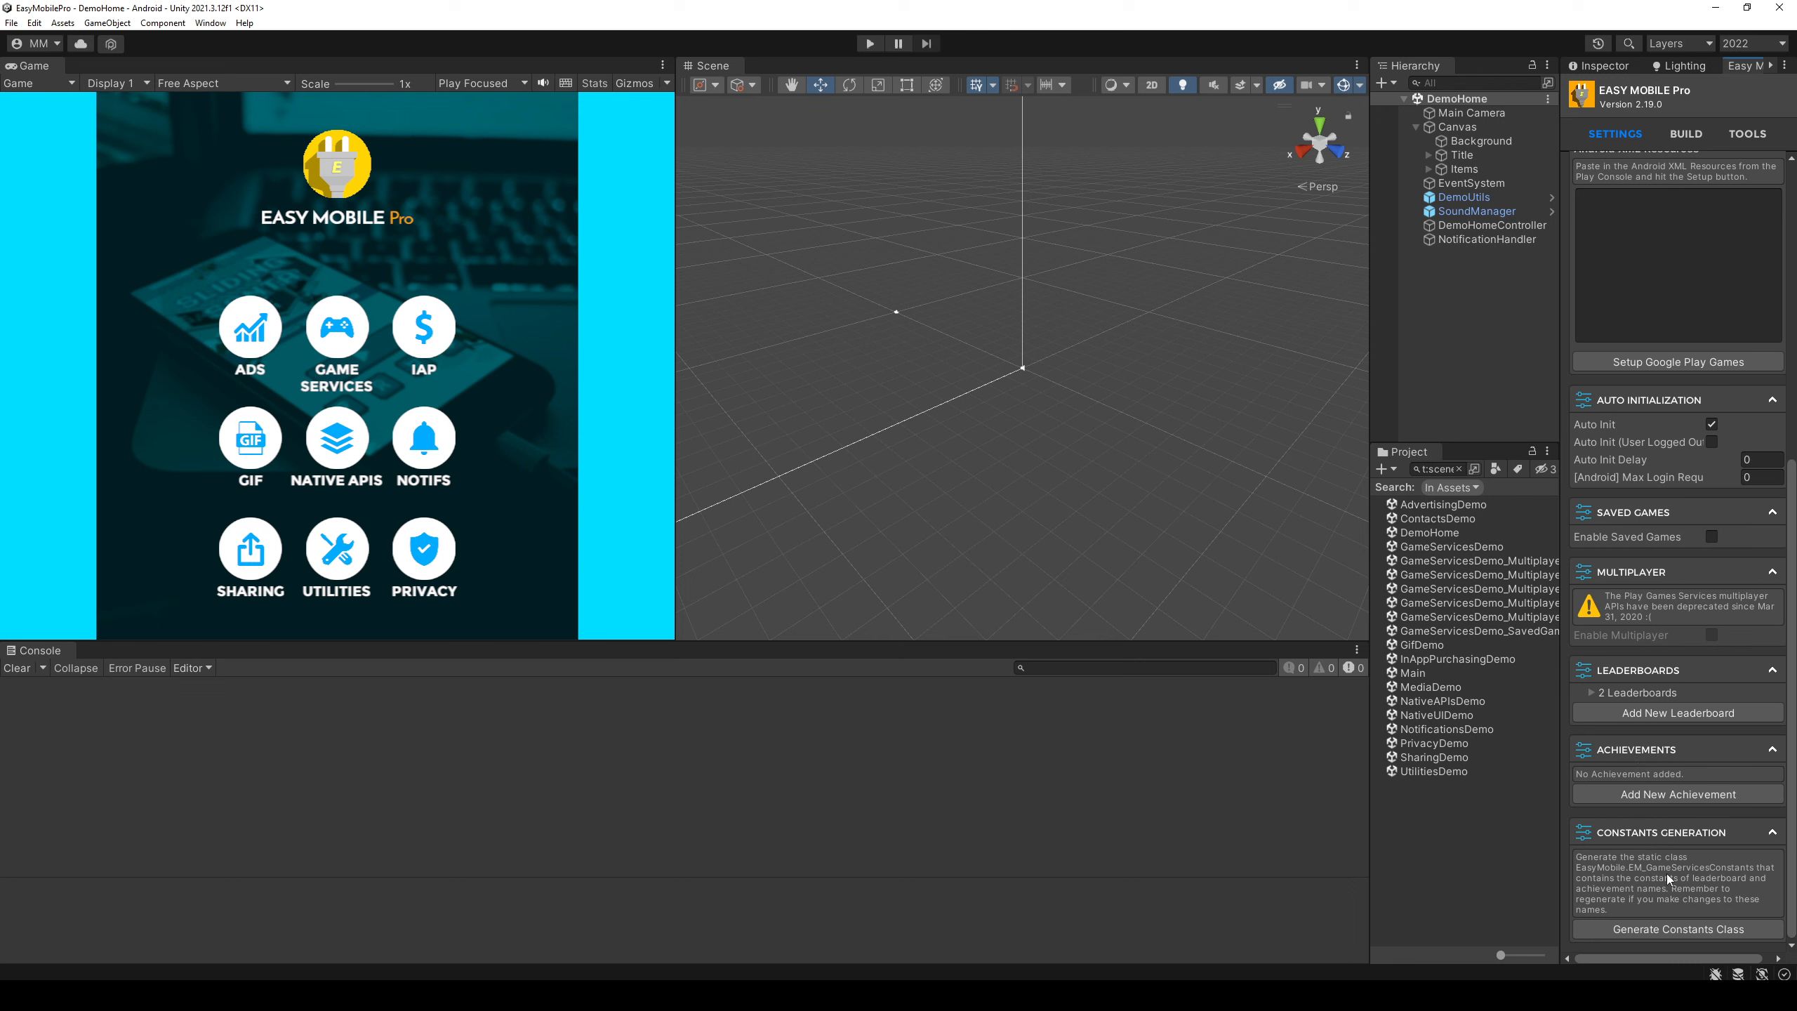
- Review the Game Services module settings, including the OAuth Scopes in the Google Play Games setup
scroll(1666, 874, up, 5)
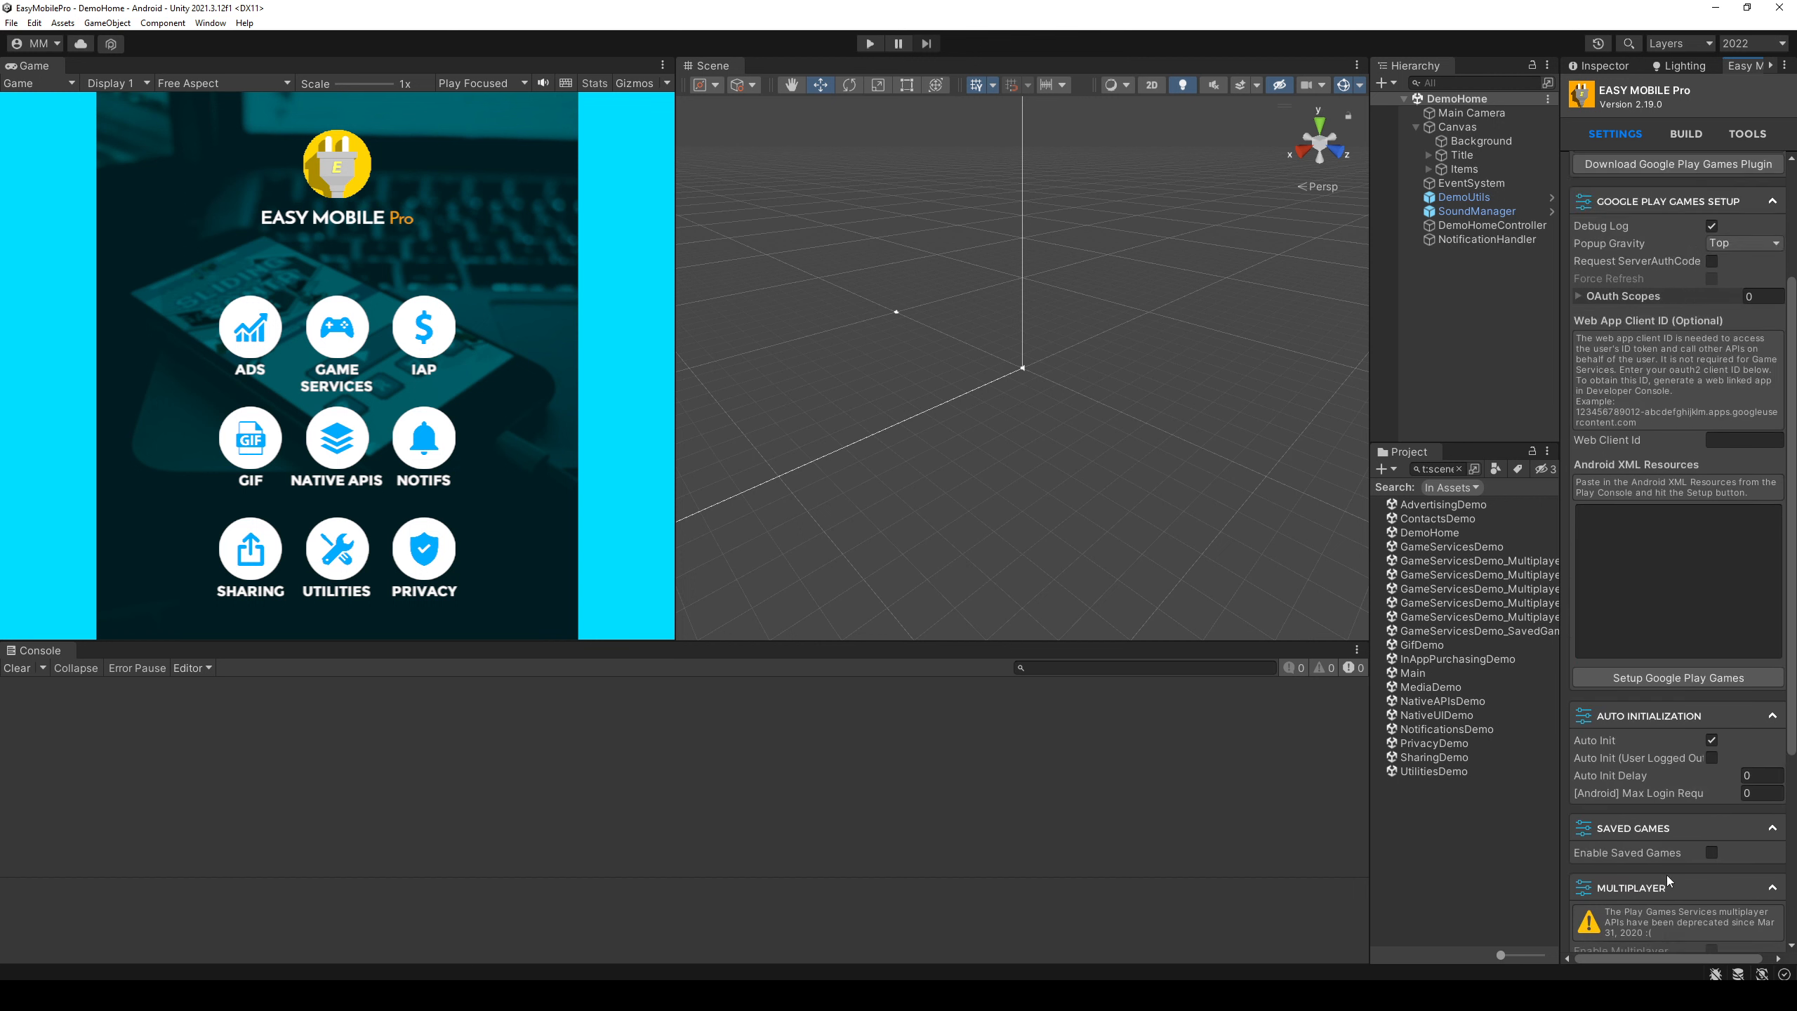
scroll(1666, 874, down, 5)
scroll(1664, 878, up, 6)
scroll(1664, 881, up, 3)
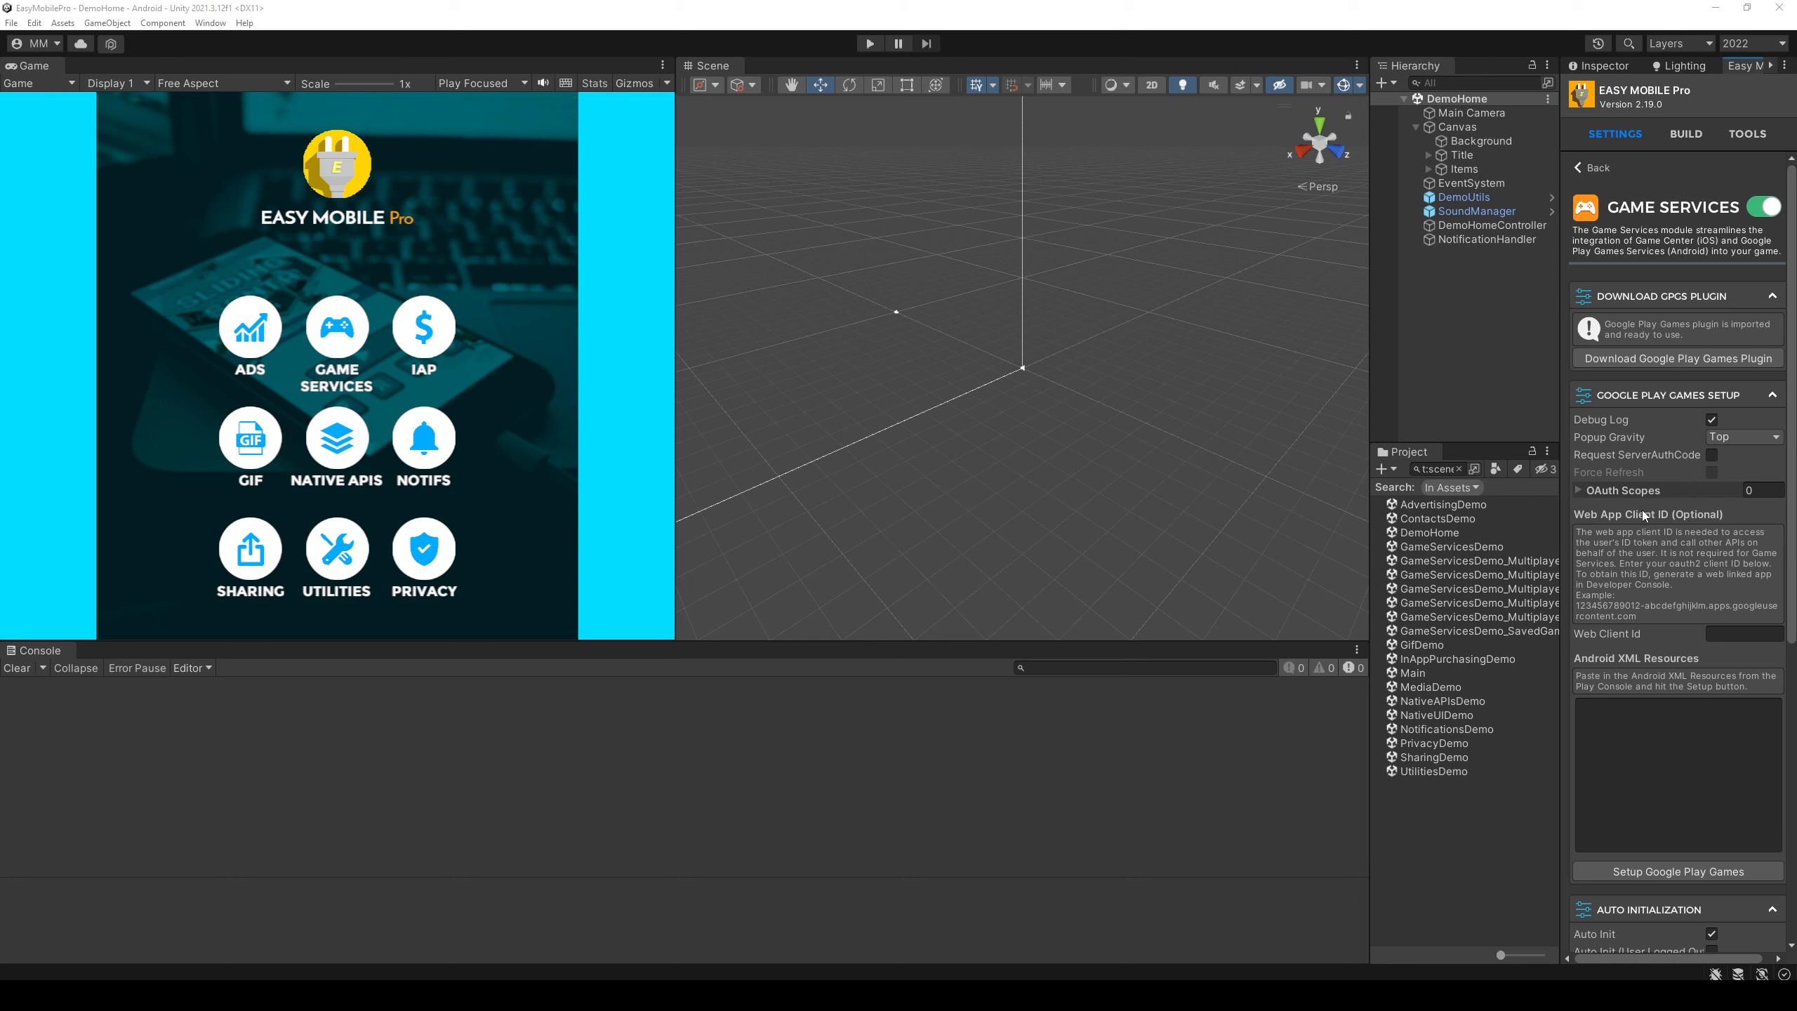
click(1631, 493)
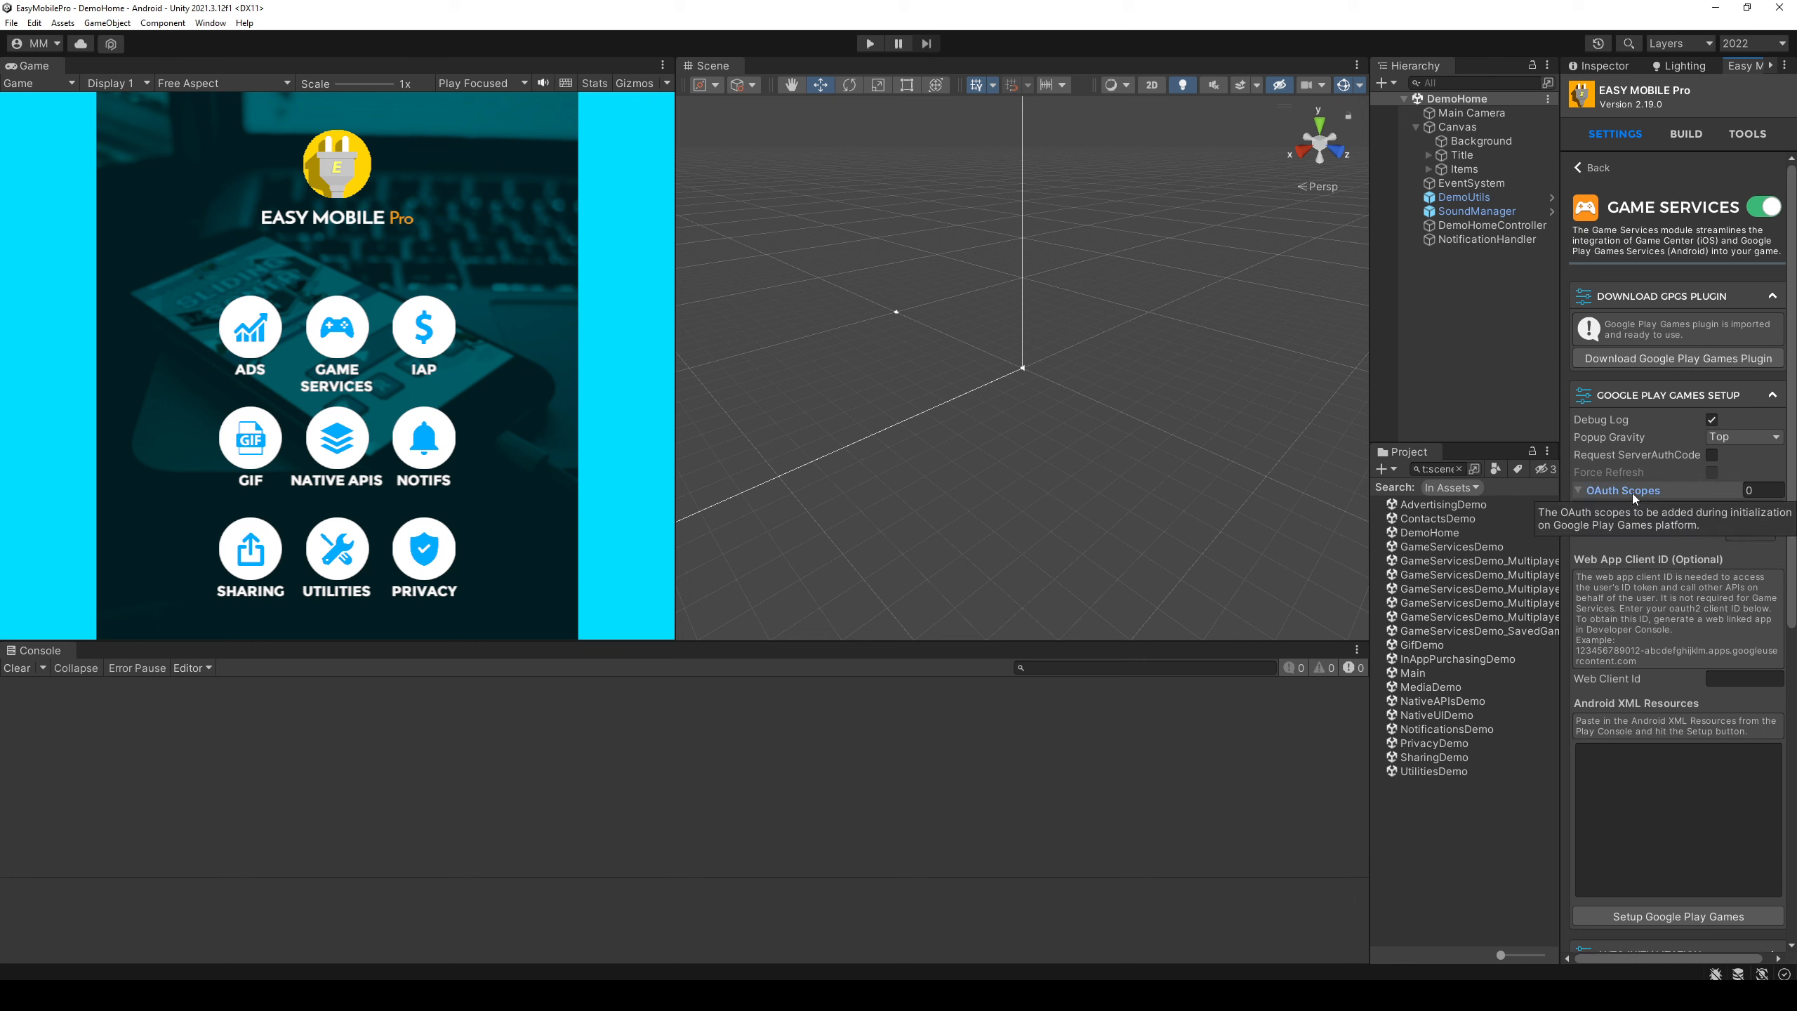
click(1631, 494)
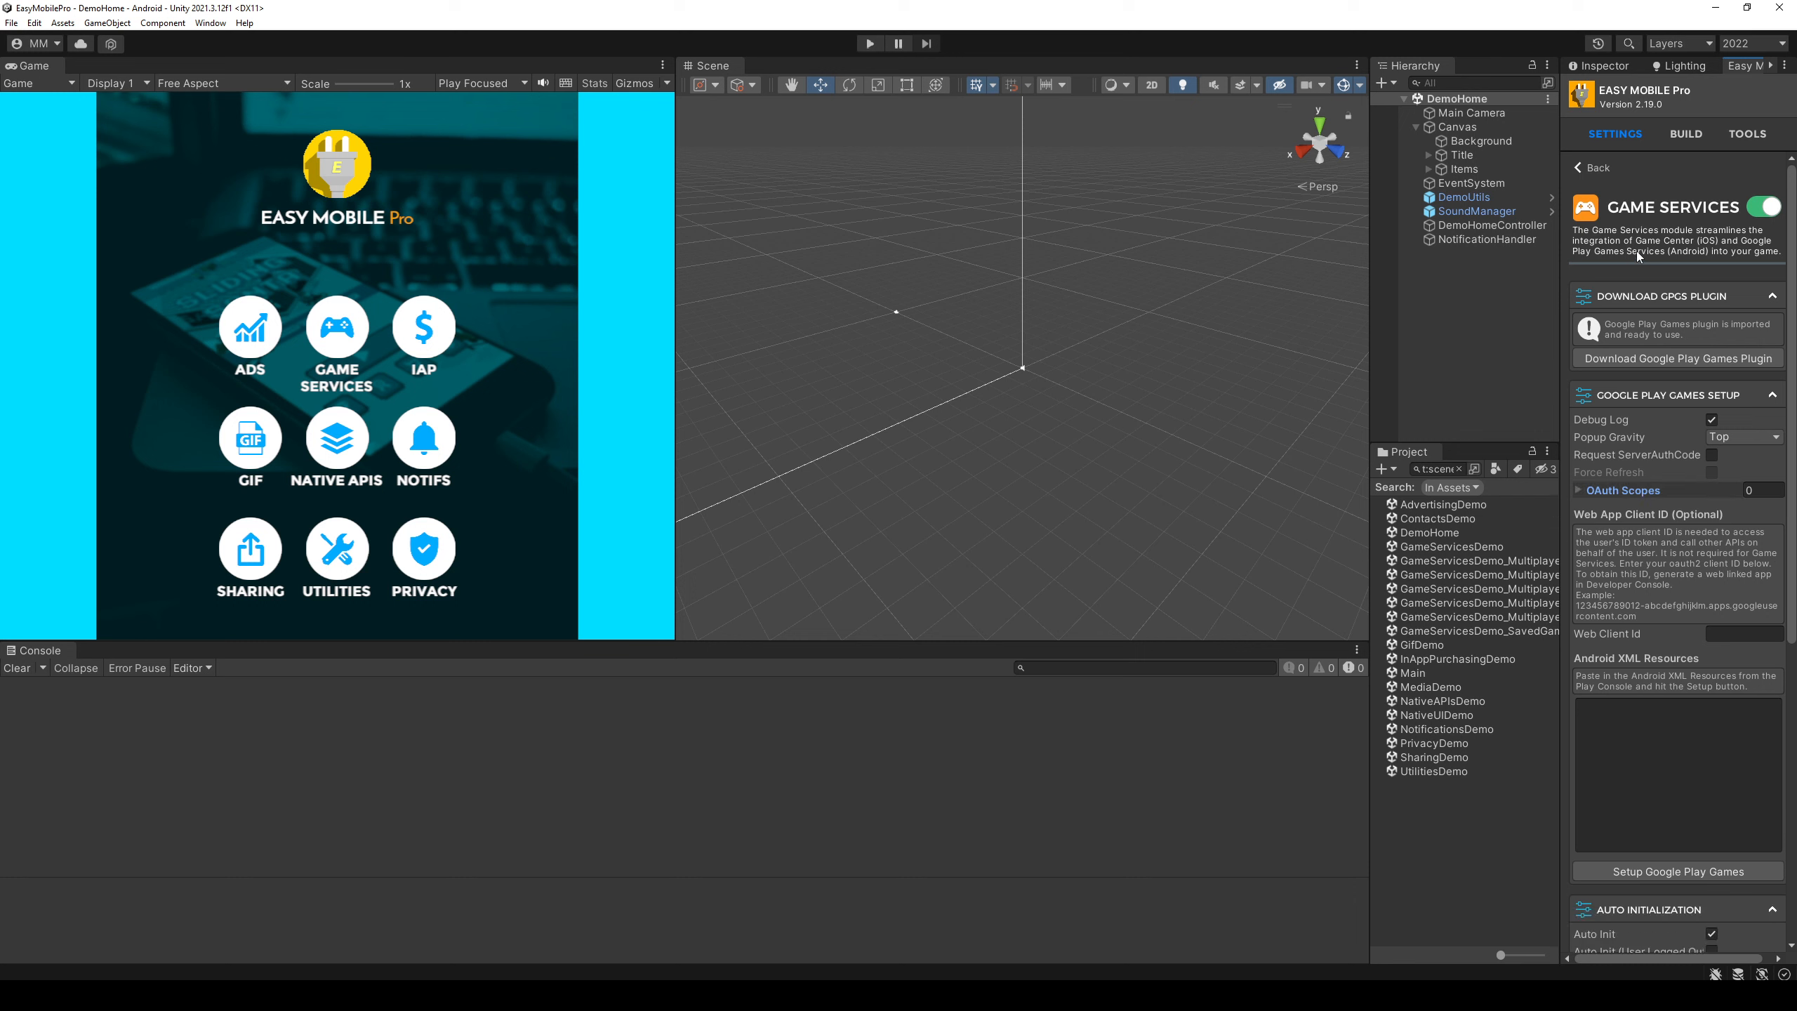
- Look through Easy Mobile's build options and tools, and return to the Game Services settings
click(1686, 137)
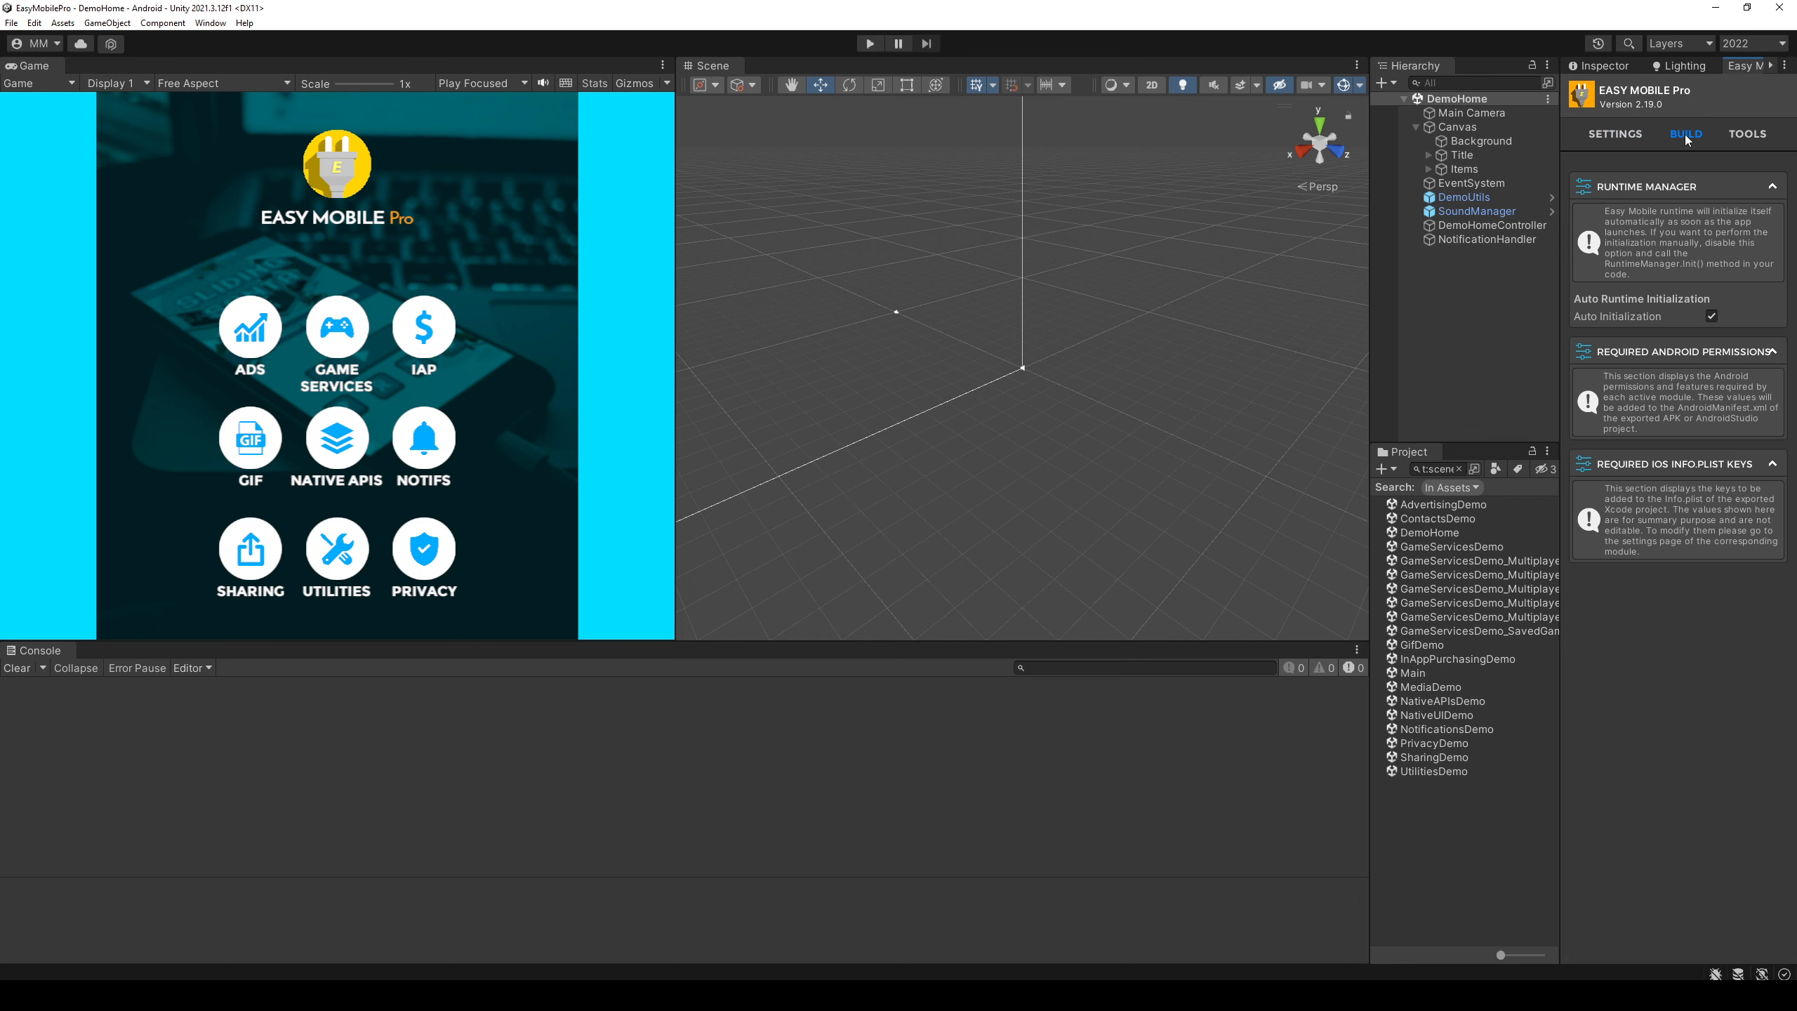
click(1748, 134)
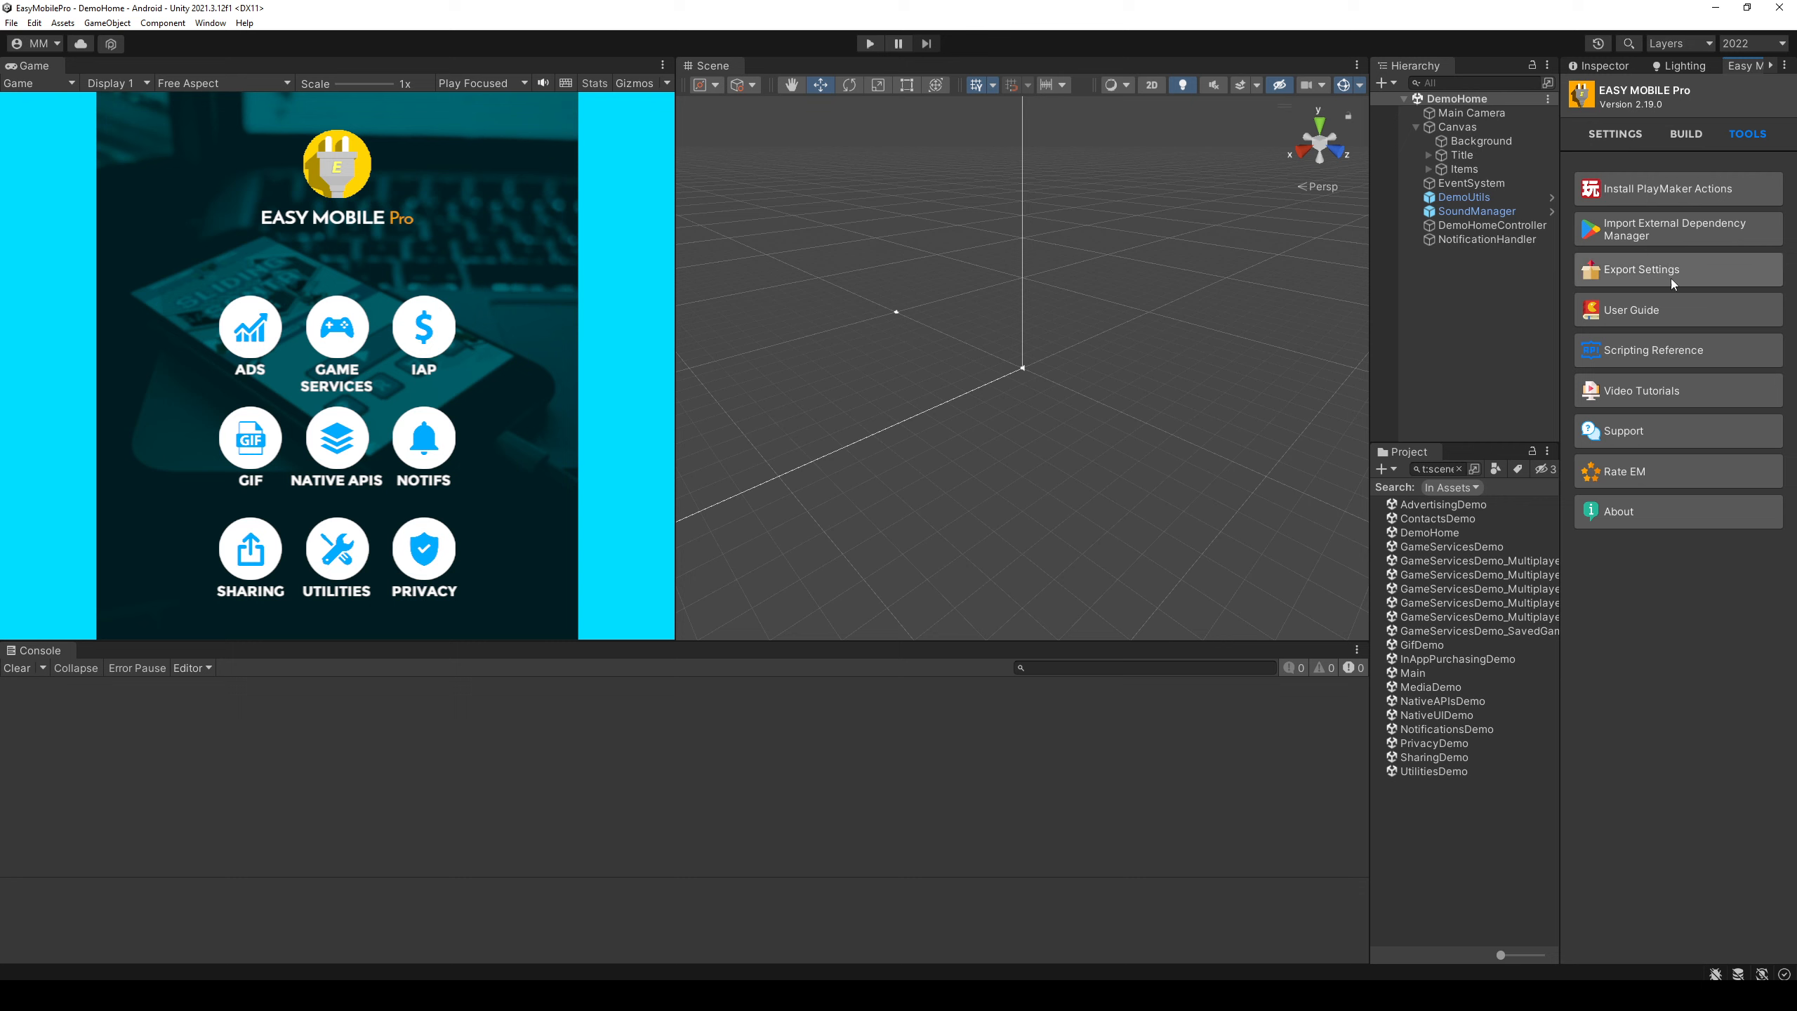
click(1621, 136)
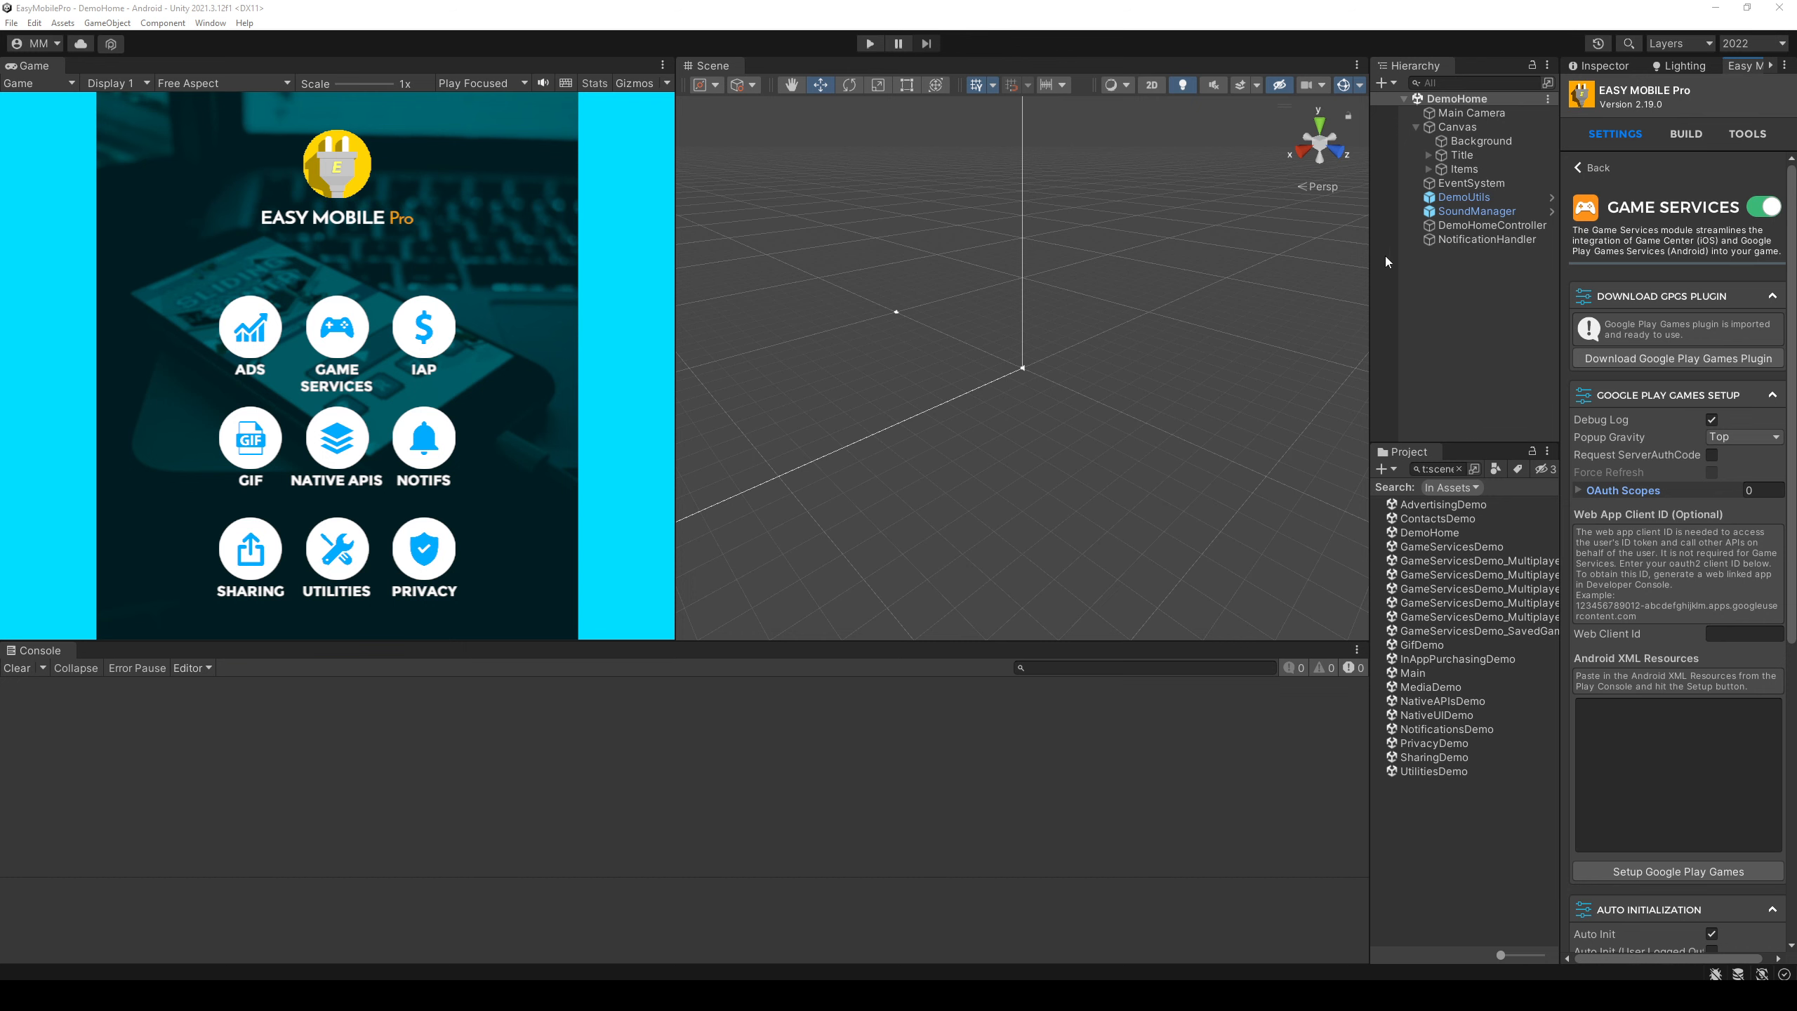
- Widen the Project view and clear its scene filter, and return to the Easy Mobile module list
drag(1370, 261, 1309, 260)
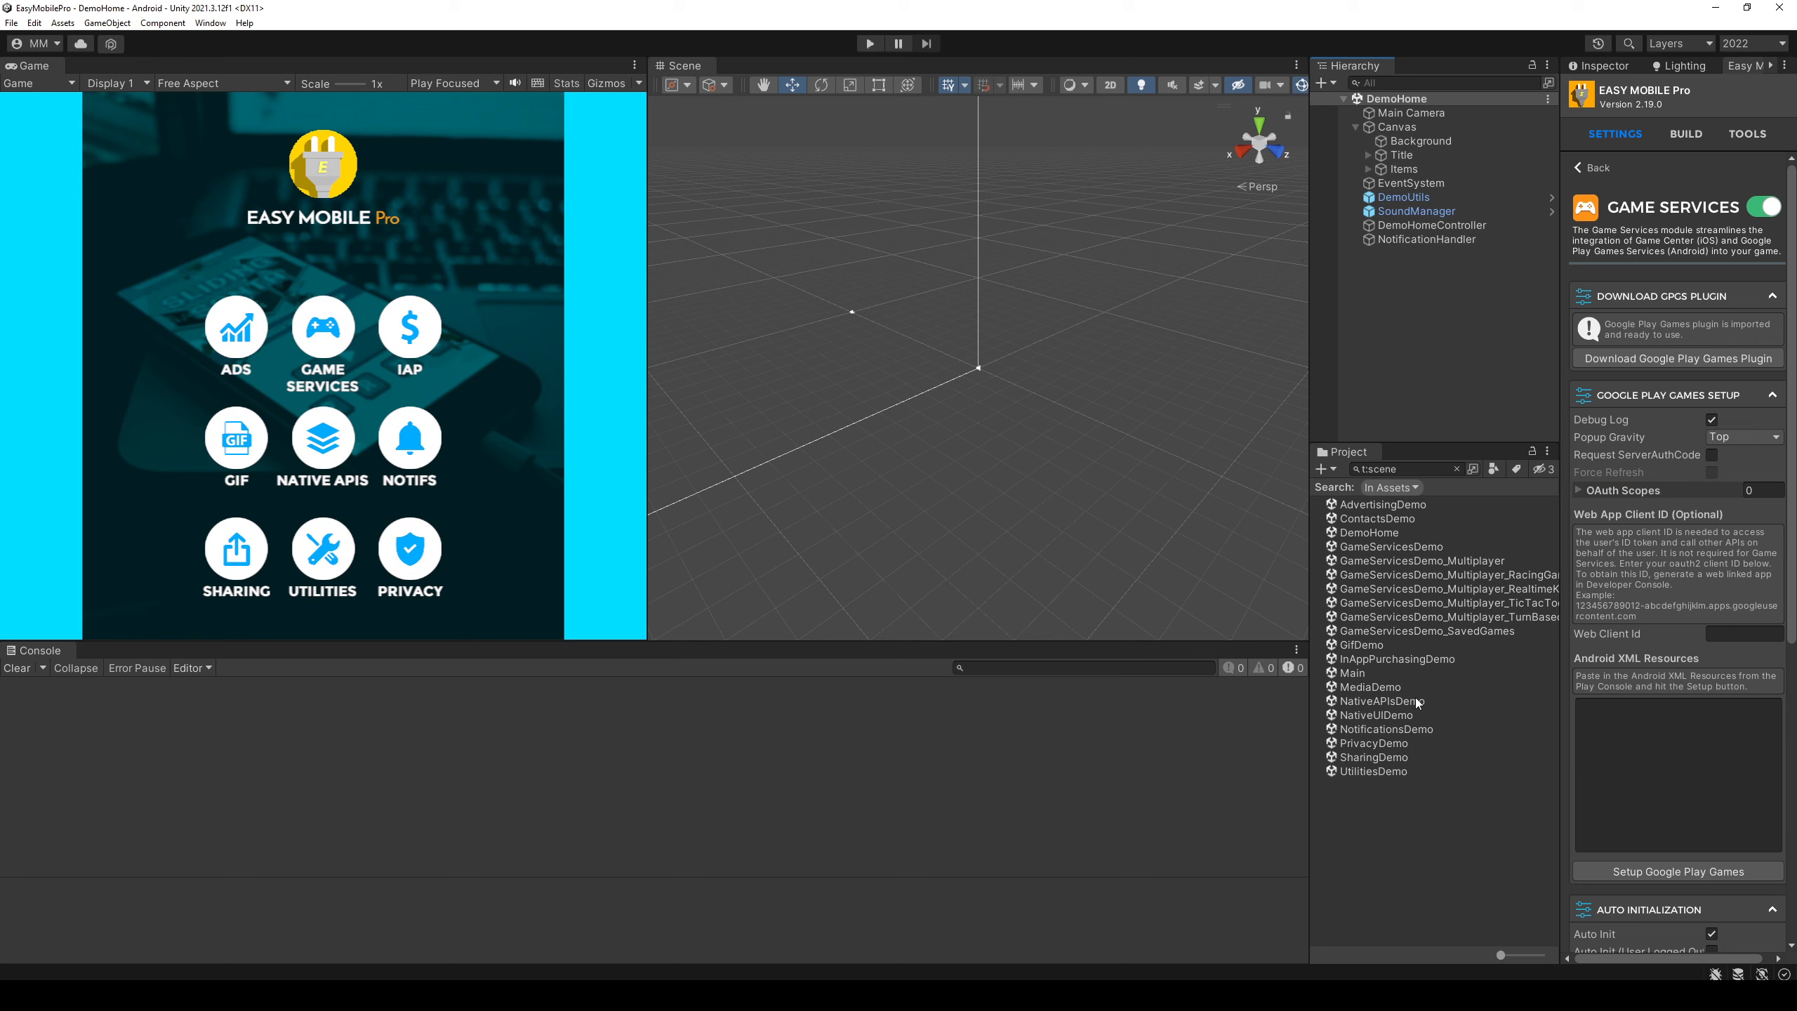
click(1457, 469)
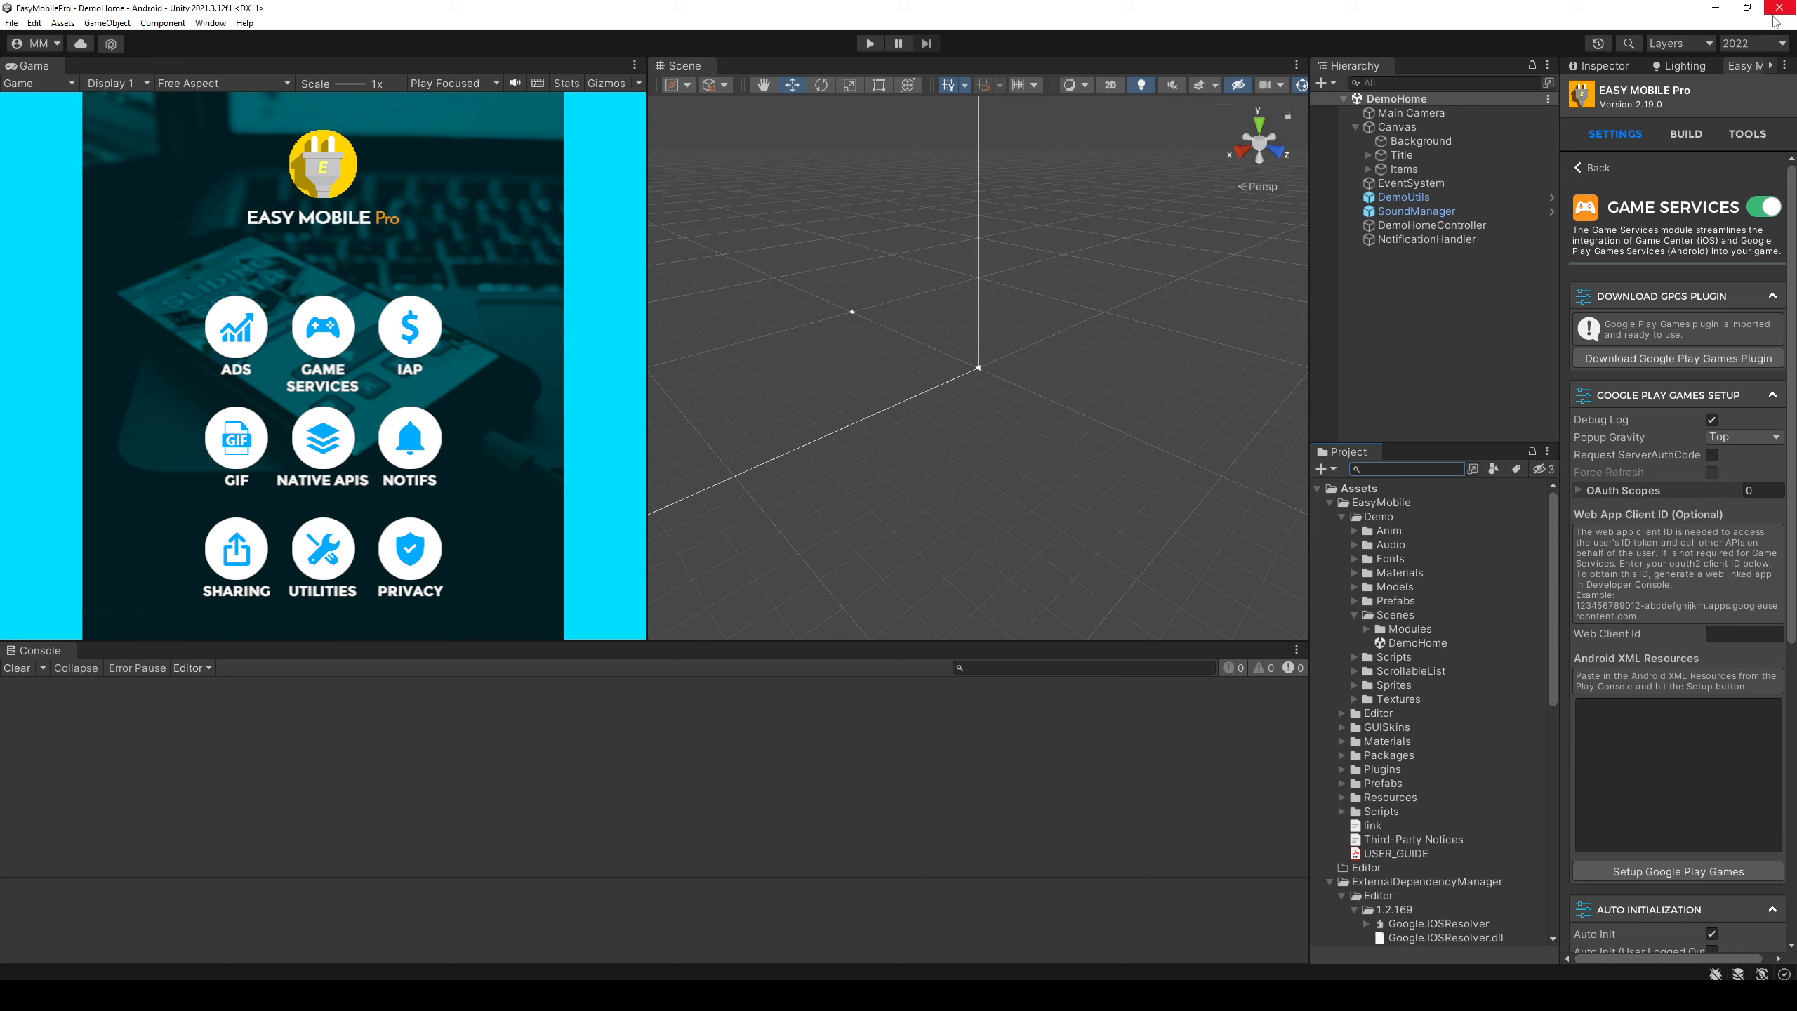
click(1594, 167)
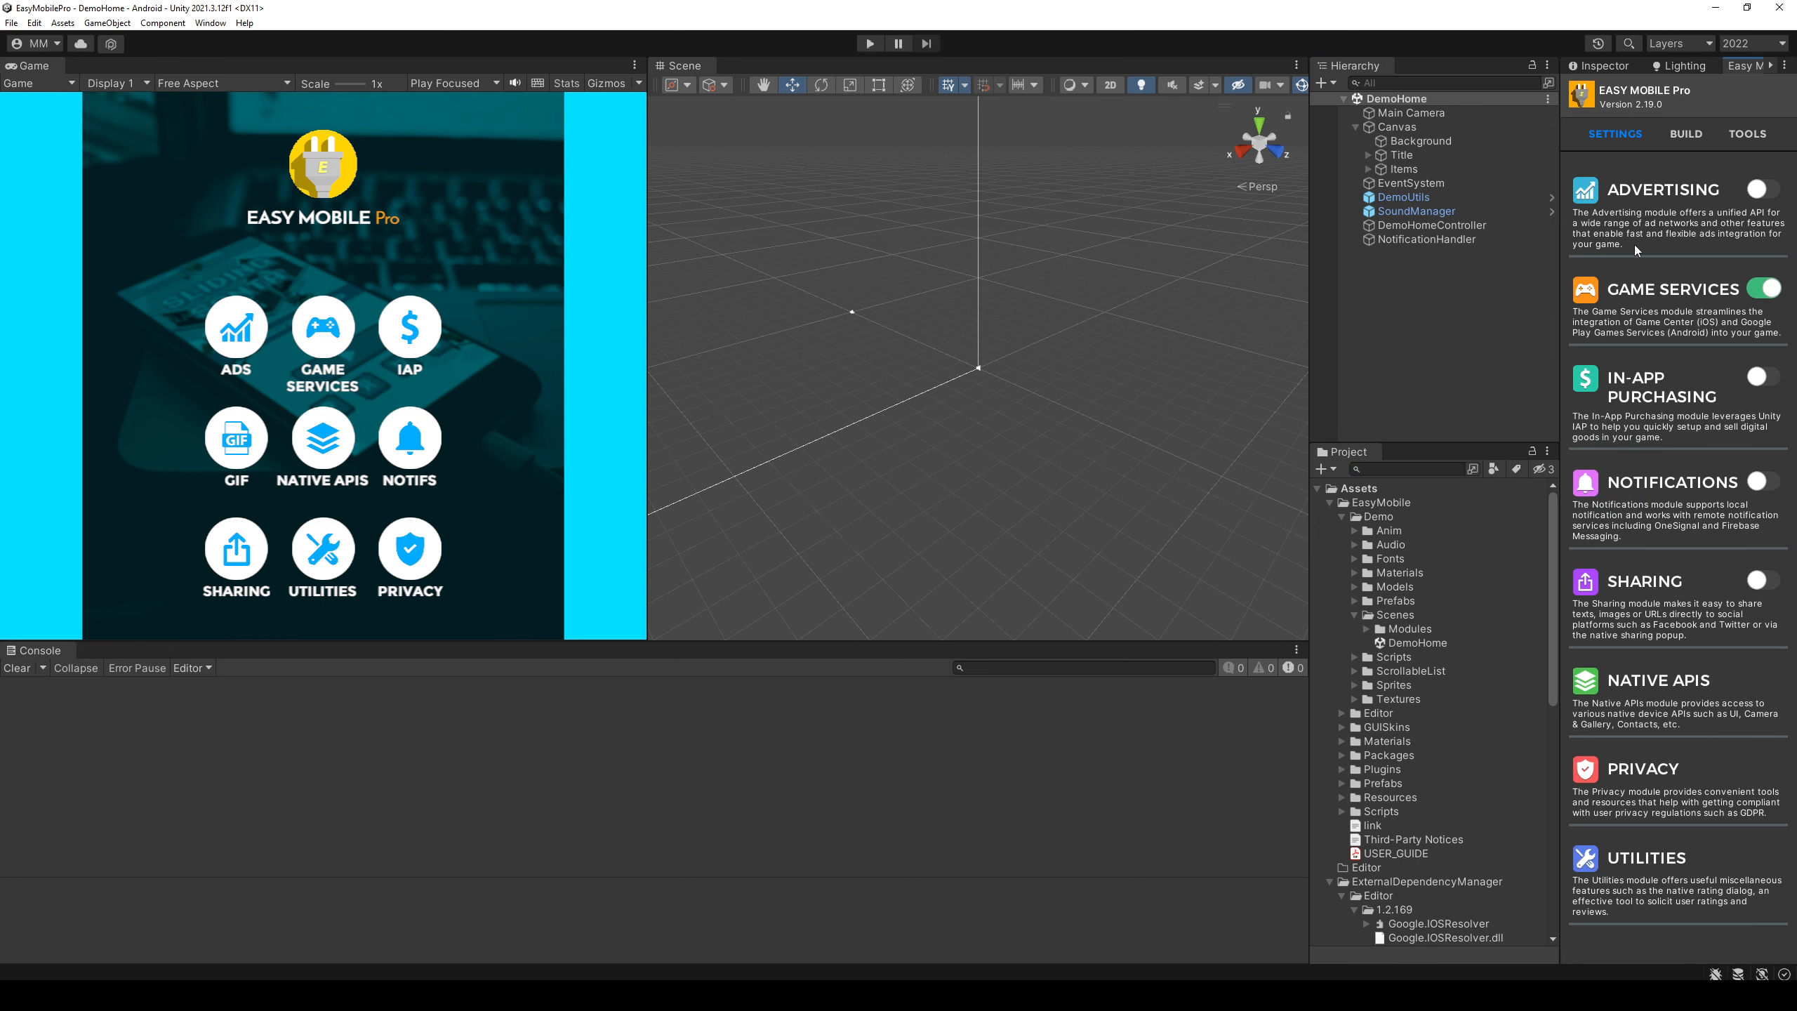